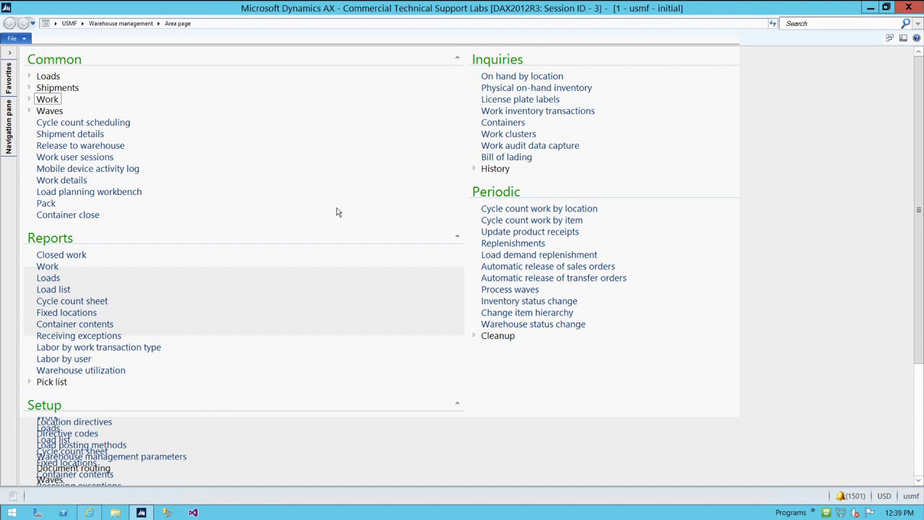
scroll(336, 212, "down", 5)
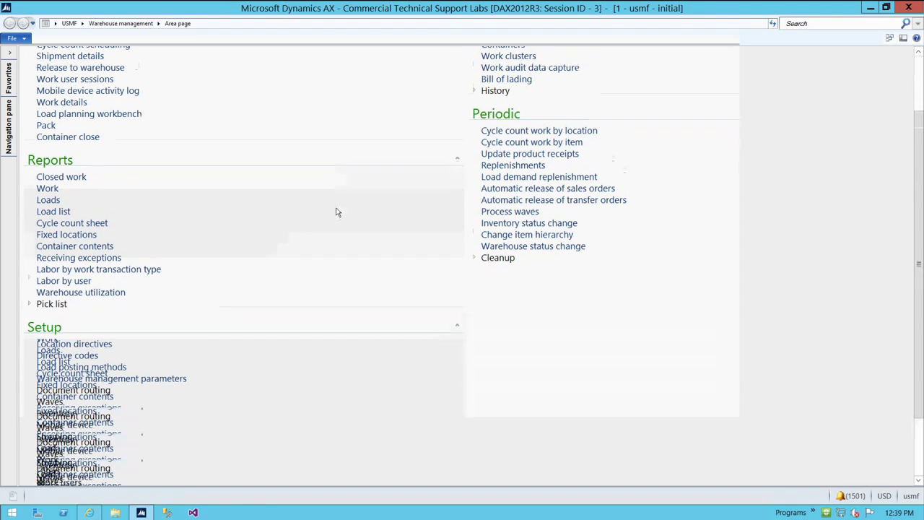
scroll(336, 234, "up", 5)
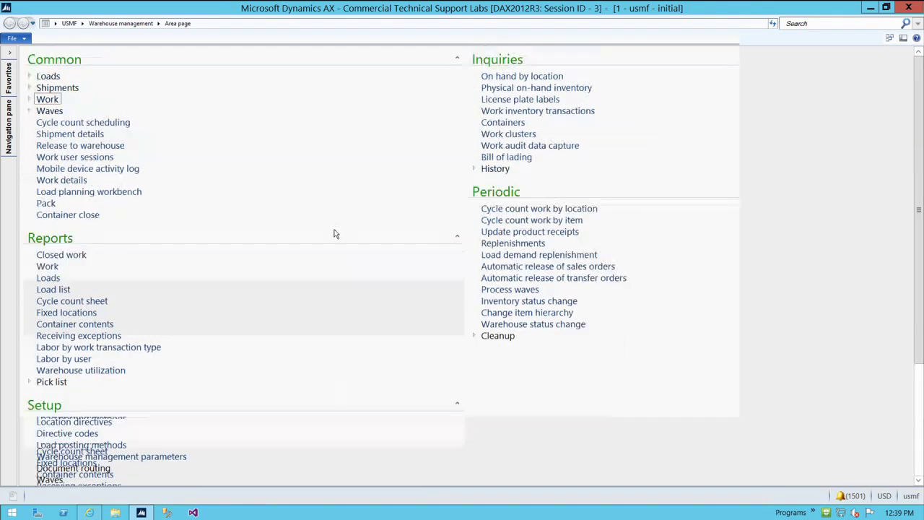
left_click(886, 7)
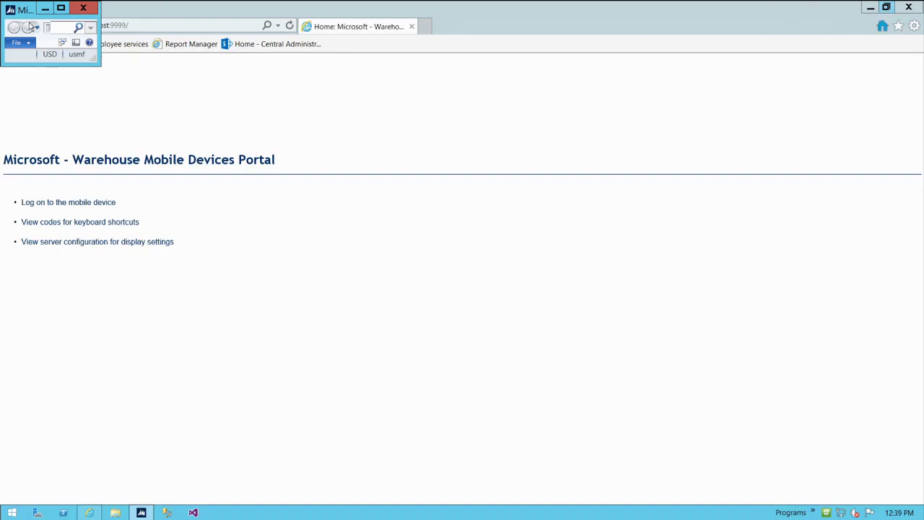
left_click(61, 8)
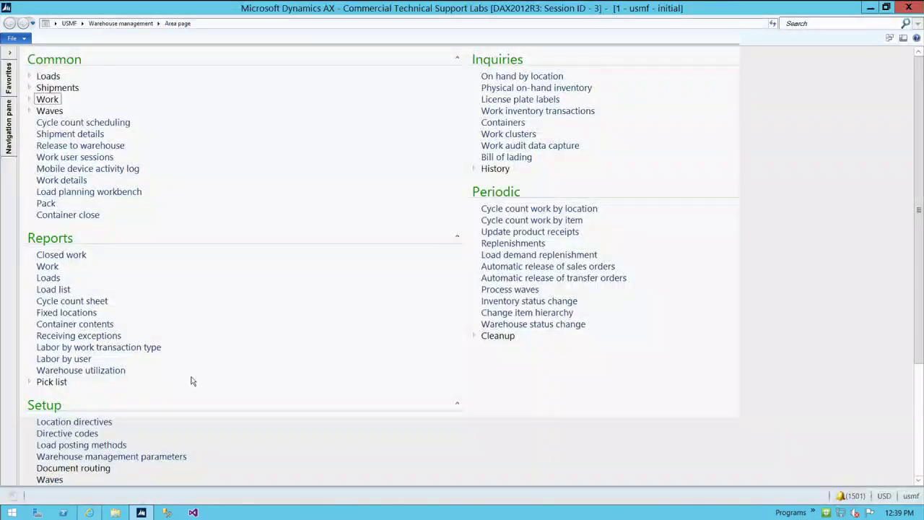
scroll(180, 361, "down", 5)
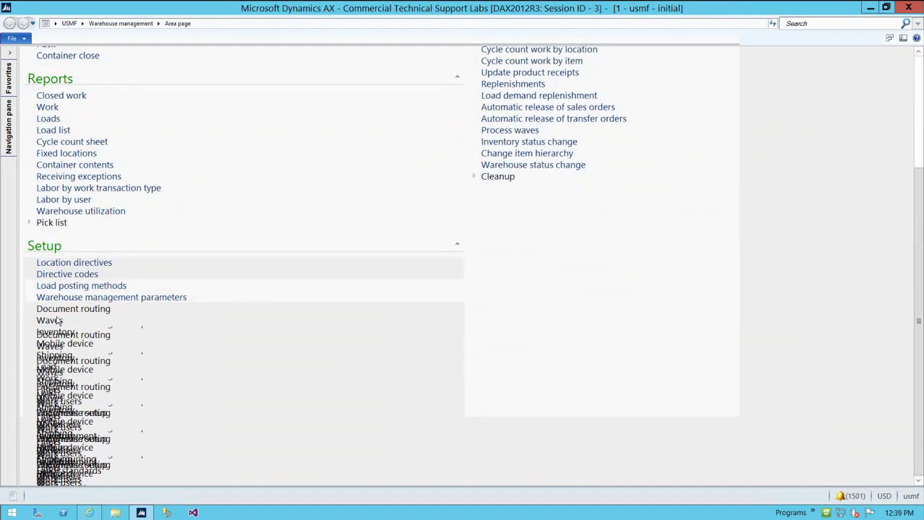
scroll(72, 320, "up", 5)
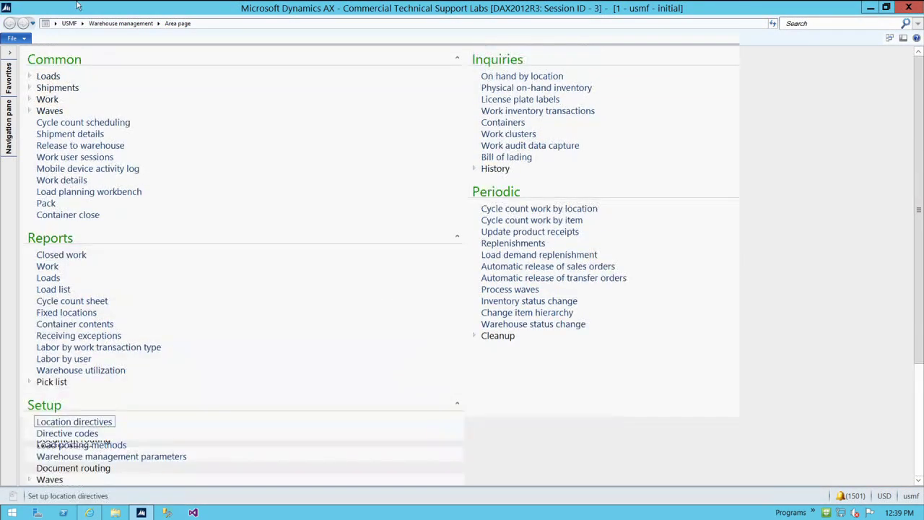
Open the Warehouses form from the warehouse setup section of the Warehouse management setup page
left_click(81, 23)
left_click(158, 23)
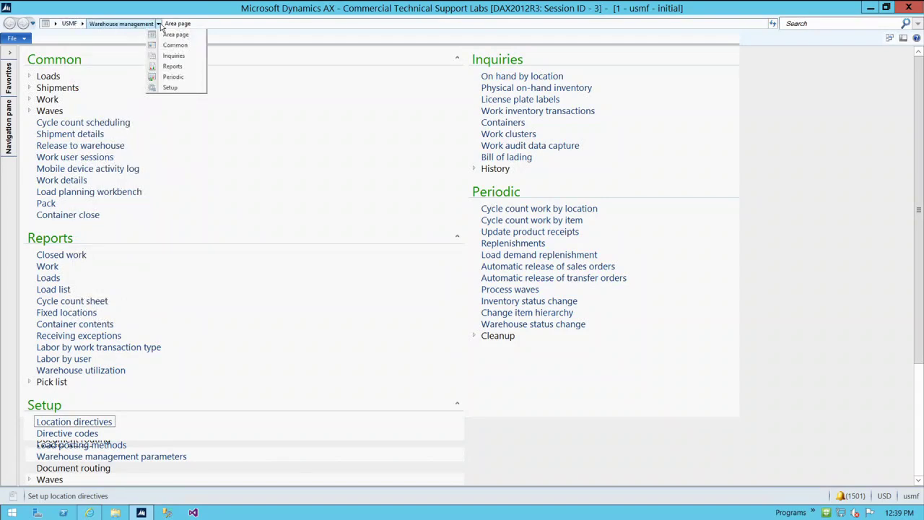
left_click(174, 91)
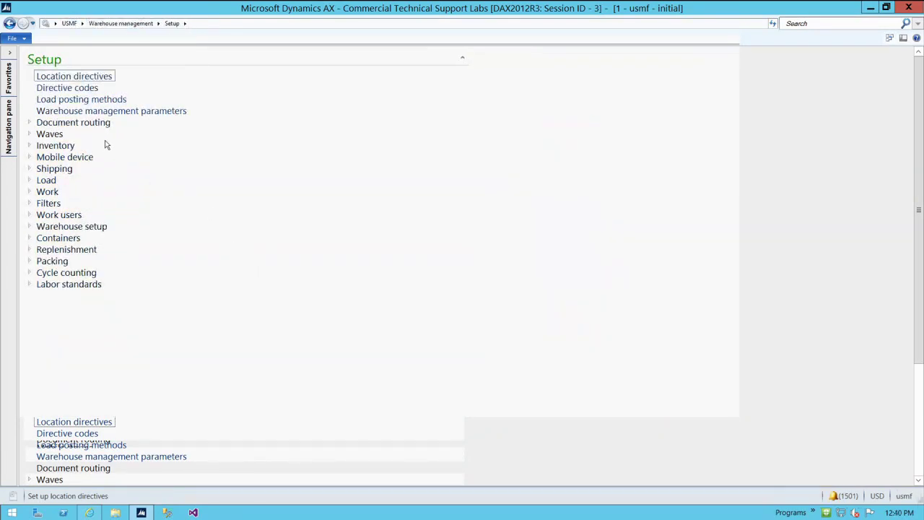
left_click(29, 227)
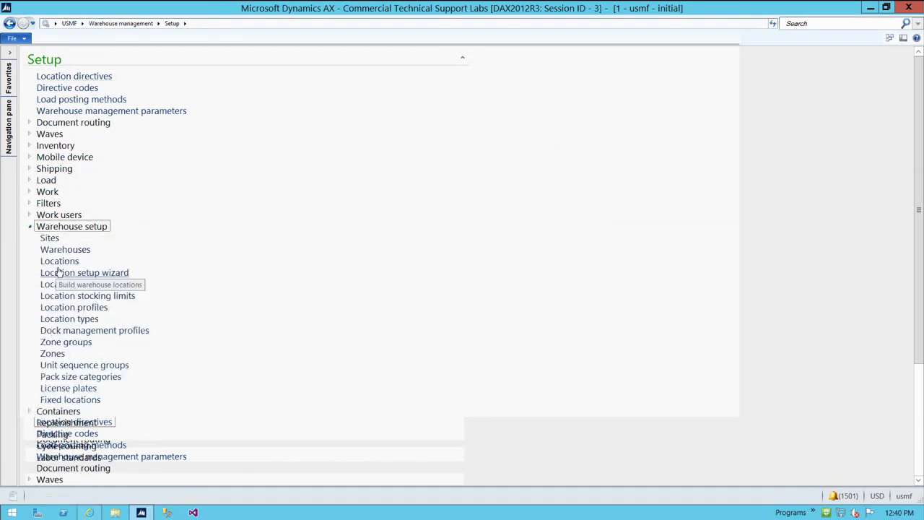
left_click(62, 249)
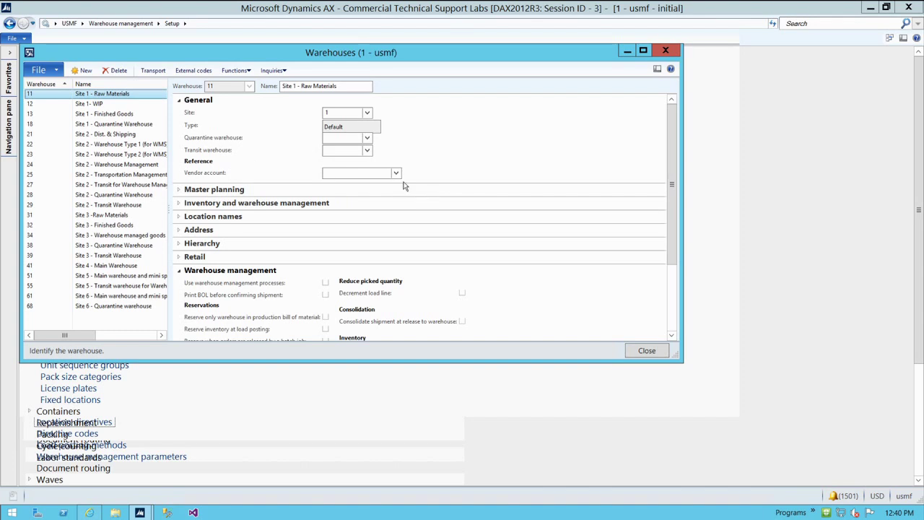
Select warehouse 24, maximize the form and examine its warehouse management settings, including the default inventory status, with the General section collapsed
left_click(88, 164)
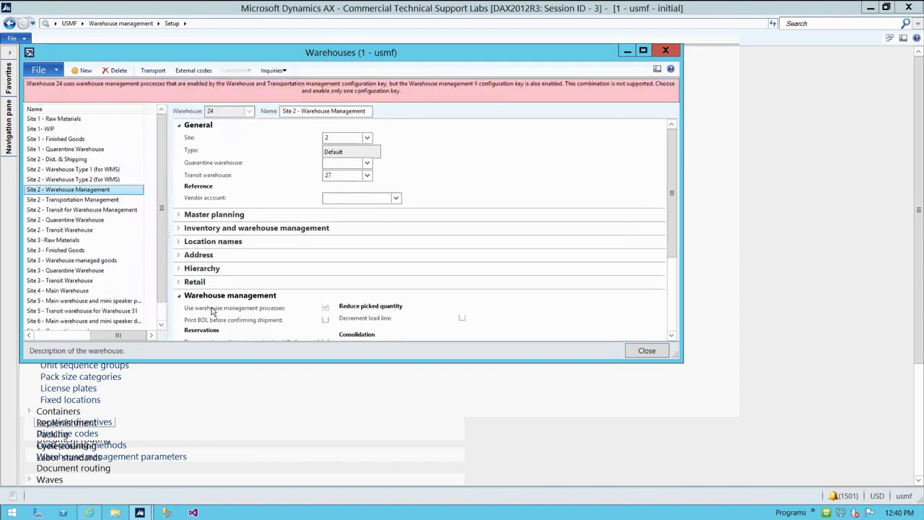
left_click(68, 336)
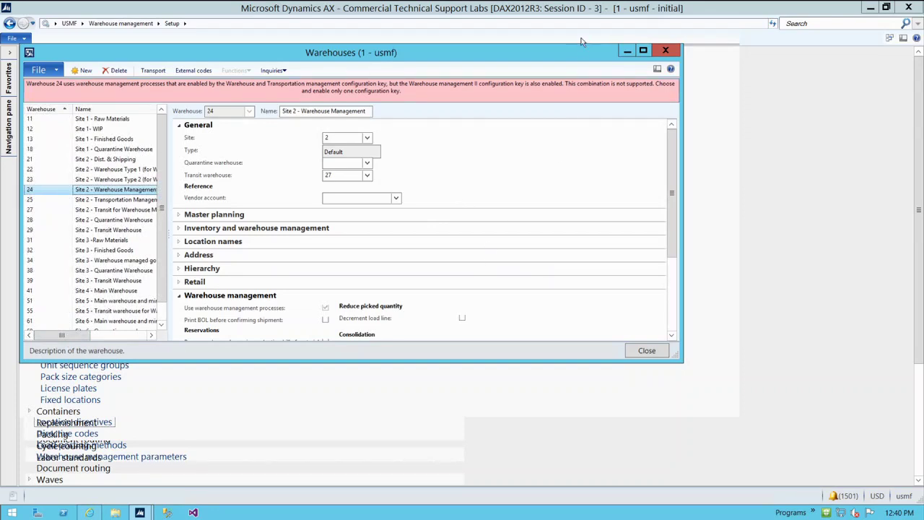
left_click(644, 50)
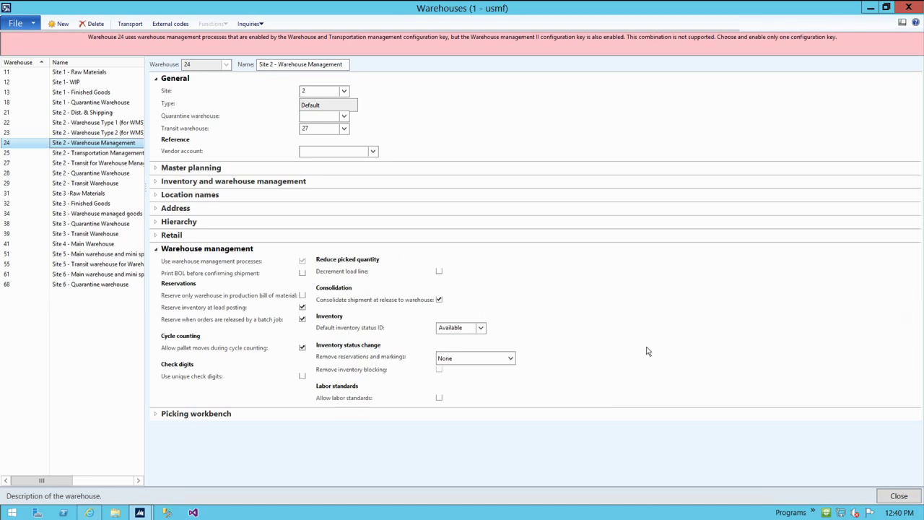
left_click(463, 328)
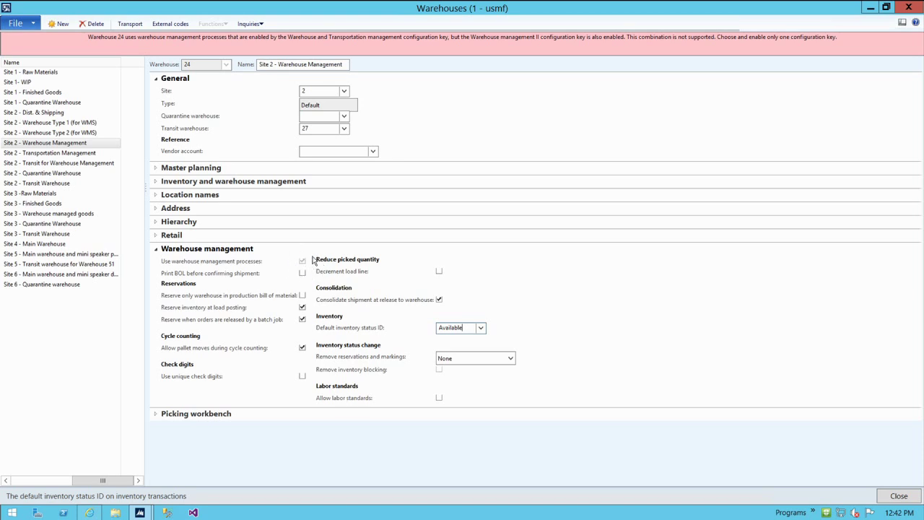
left_click(88, 37)
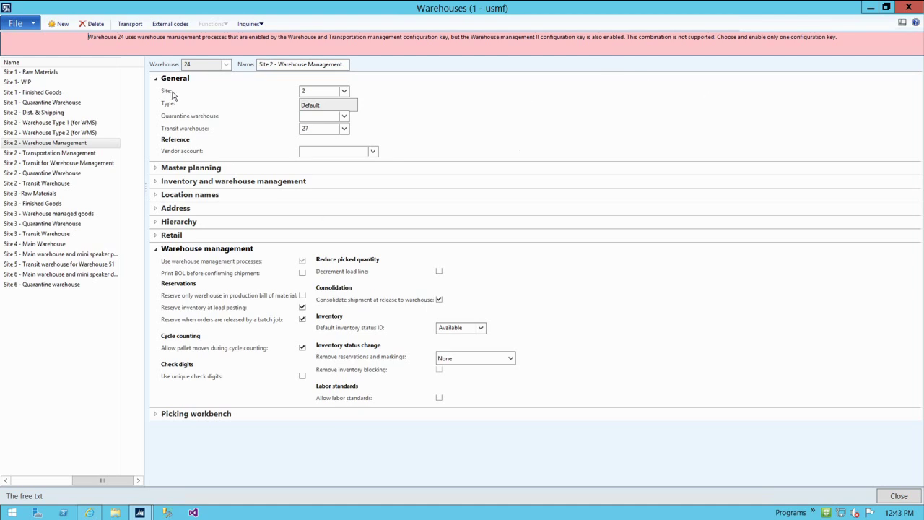
left_click(156, 79)
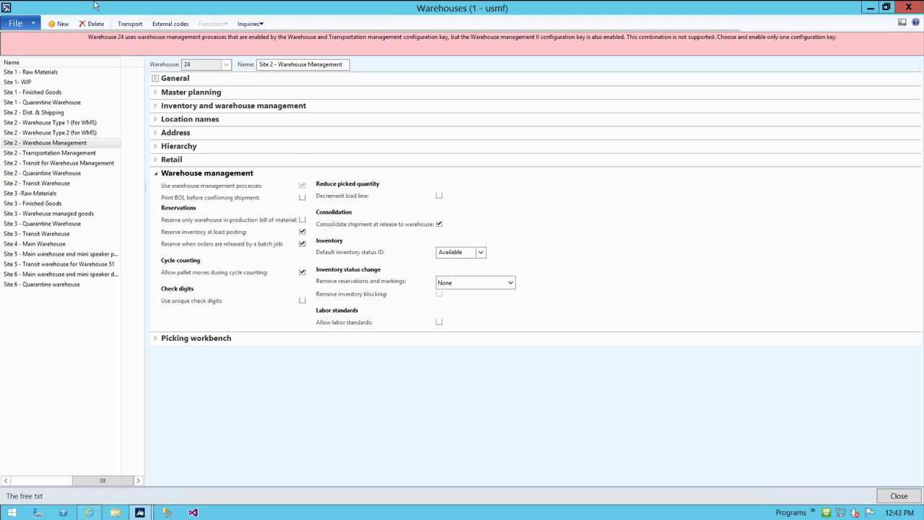
View the warehouse management settings of Site 1 - Raw Materials for comparison and return to warehouse 24
left_click(84, 73)
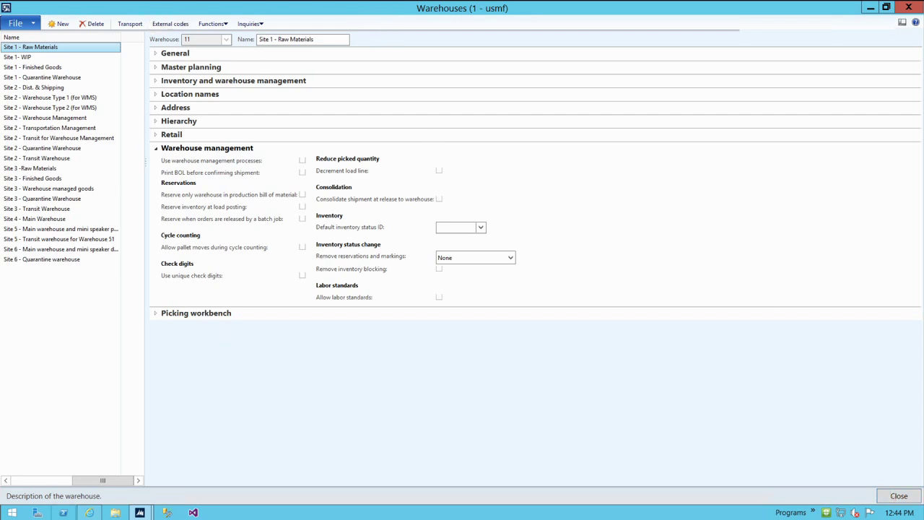
left_click(21, 486)
left_click(28, 142)
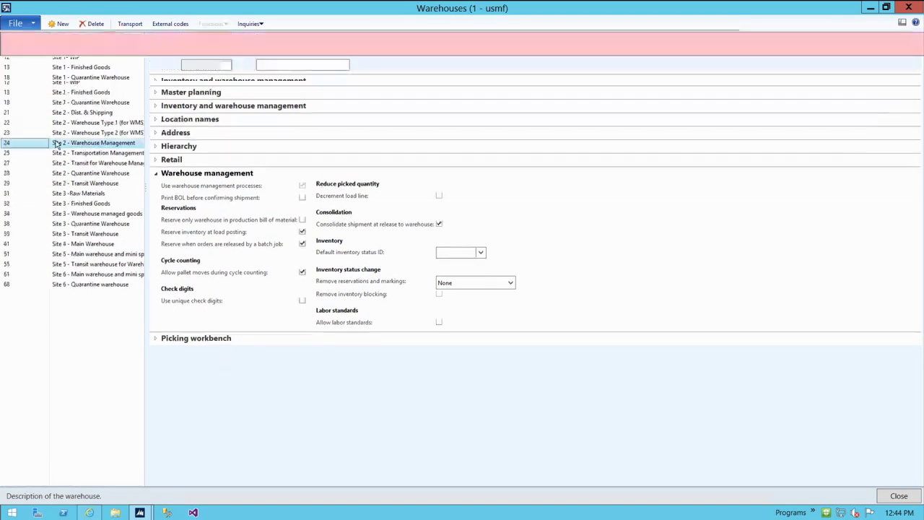
Open the inventory locations of warehouse 24 in a maximized window and select the zone ID of location CP-001
left_click(263, 24)
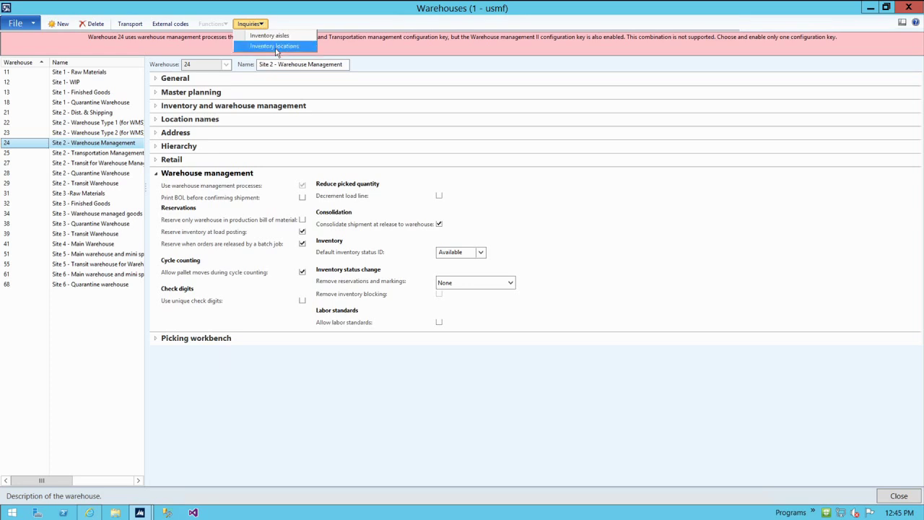
left_click(275, 45)
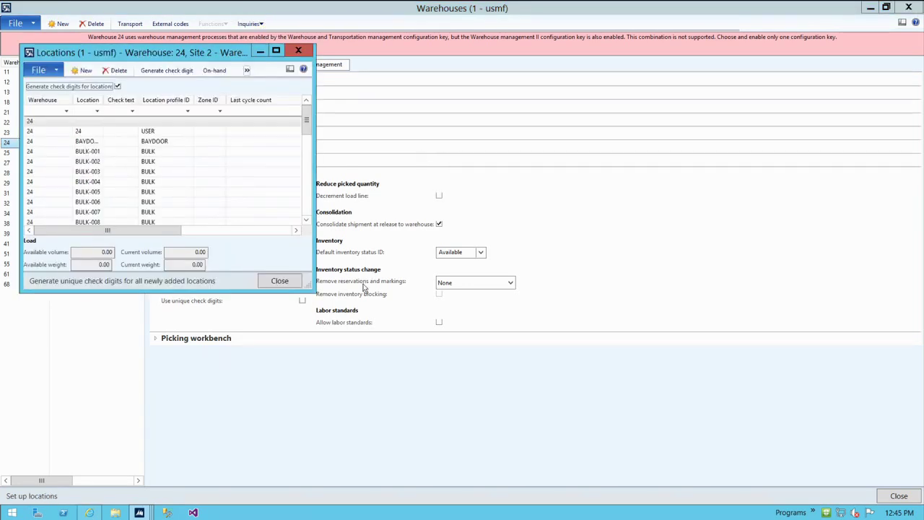
left_click(276, 51)
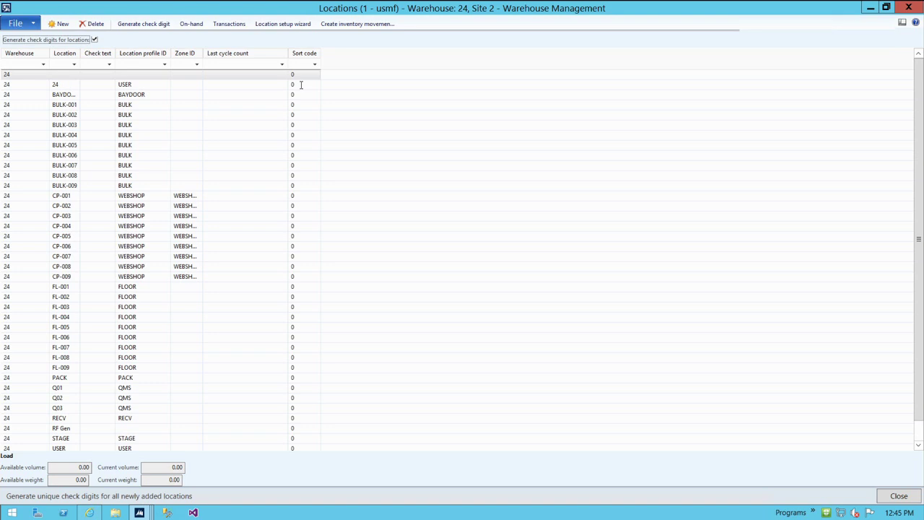
left_click(185, 196)
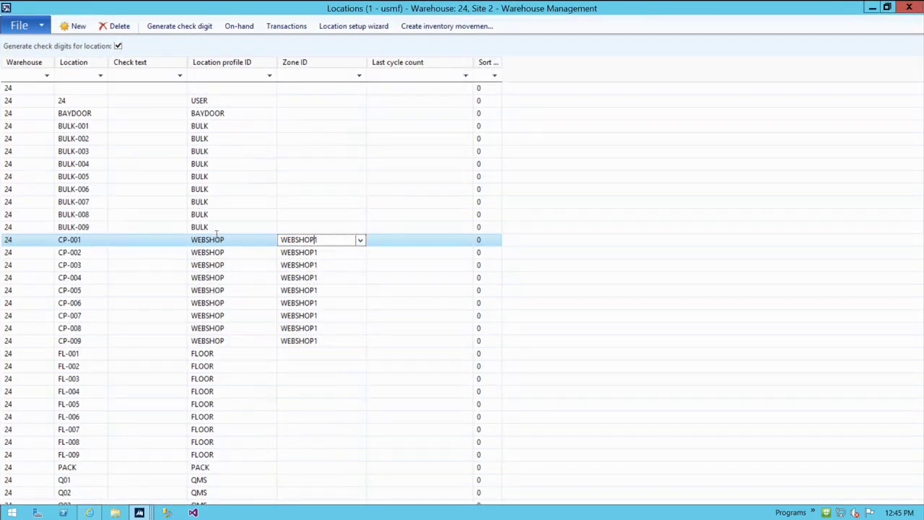
Open the WEBSHOP location profile's details from location CP-001, enlarge the window and review its general and dimension settings
right_click(217, 239)
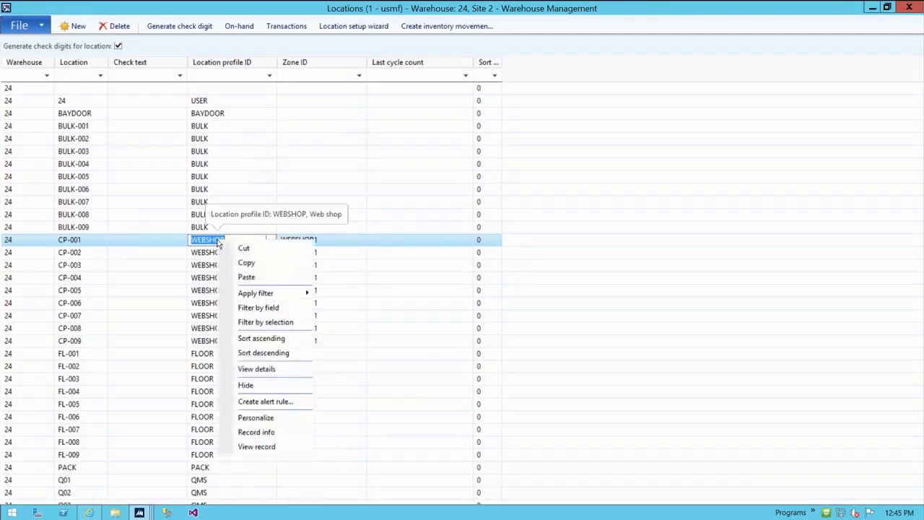
left_click(267, 369)
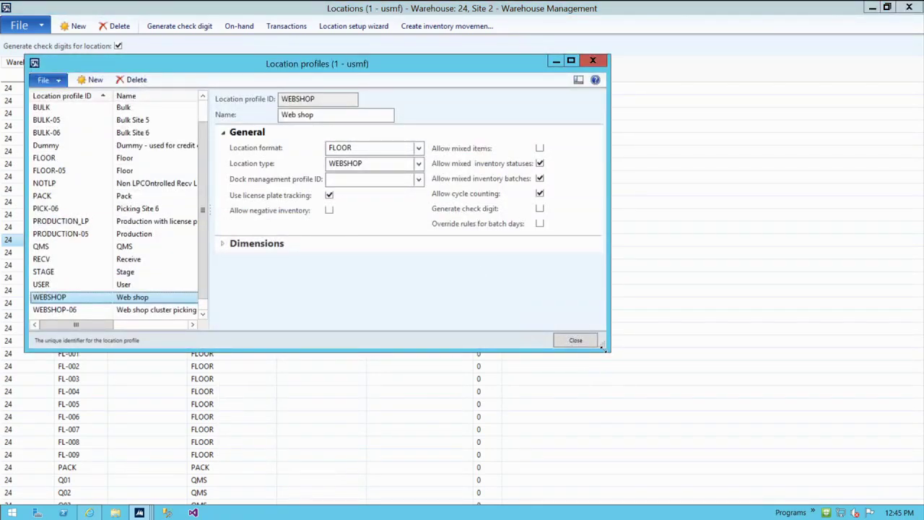
left_click_drag(603, 348, 669, 429)
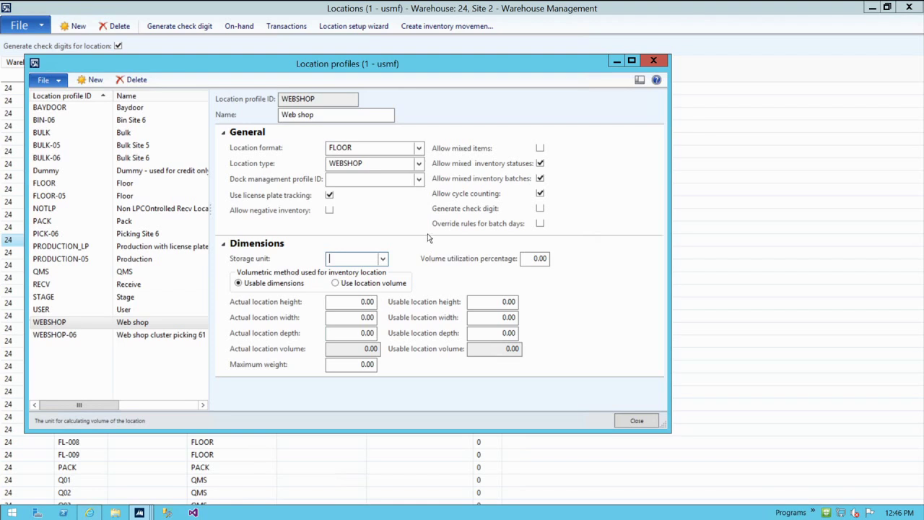
left_click(354, 148)
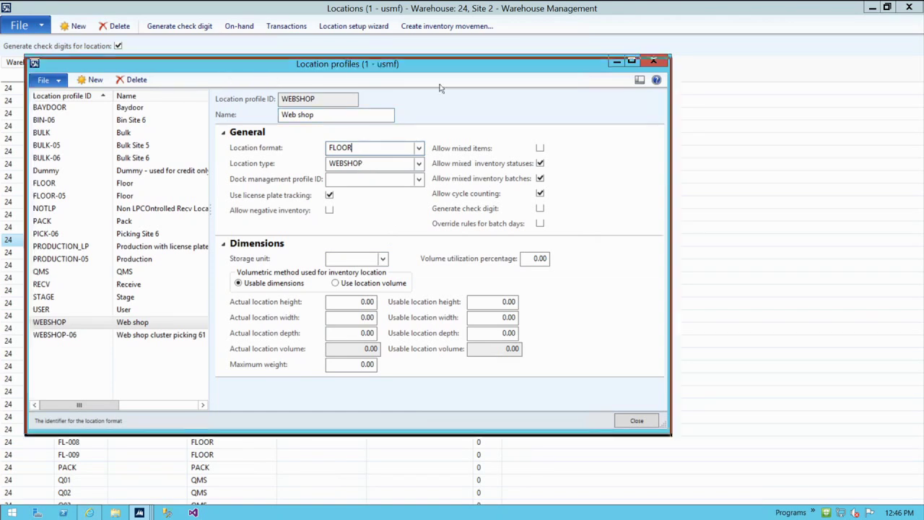
Move the location profiles window aside to check location CP-009 in the list, and bring the window back over the list
left_click_drag(439, 63, 718, 57)
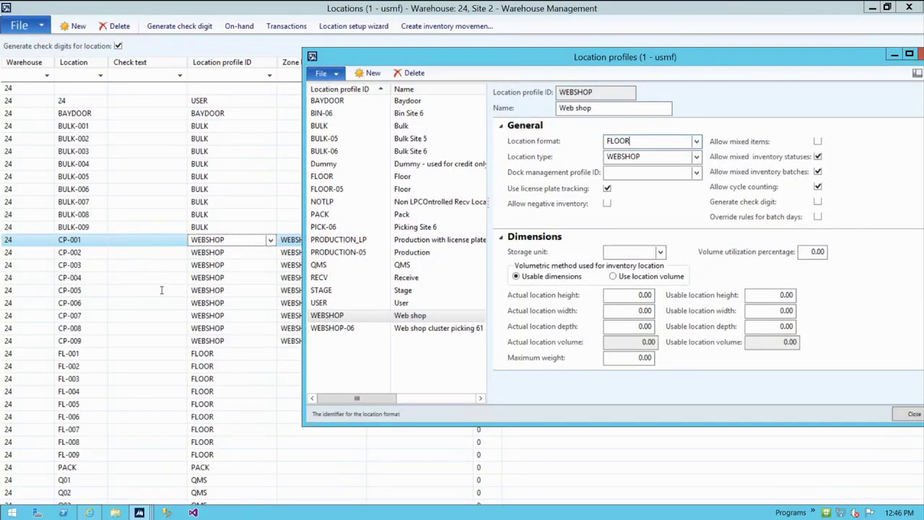
left_click(79, 341)
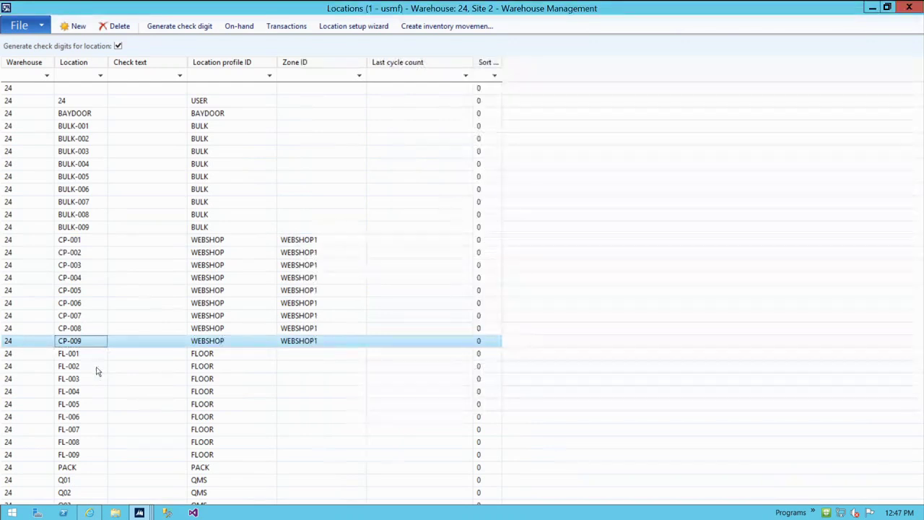
left_click(140, 512)
left_click(419, 453)
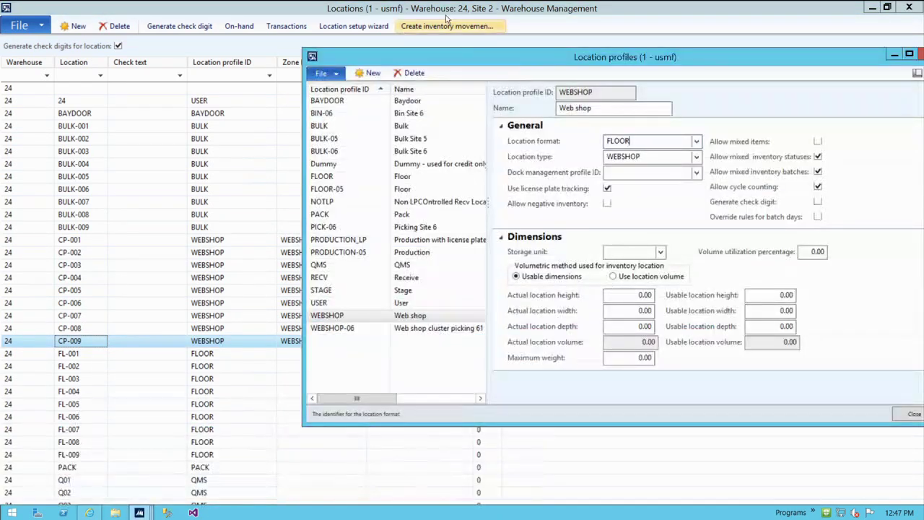
left_click_drag(468, 57, 260, 56)
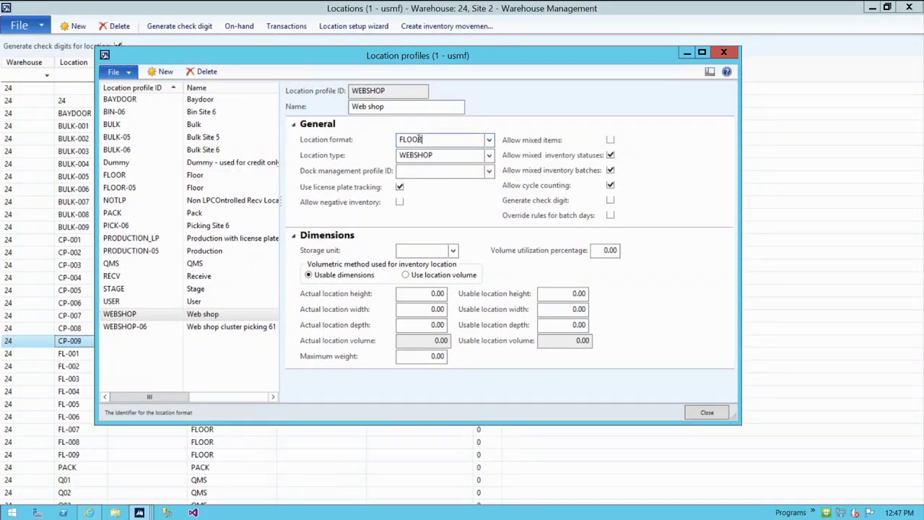
Open the details of the WEBSHOP profile's FLOOR location format and sort its segments by line number
right_click(420, 140)
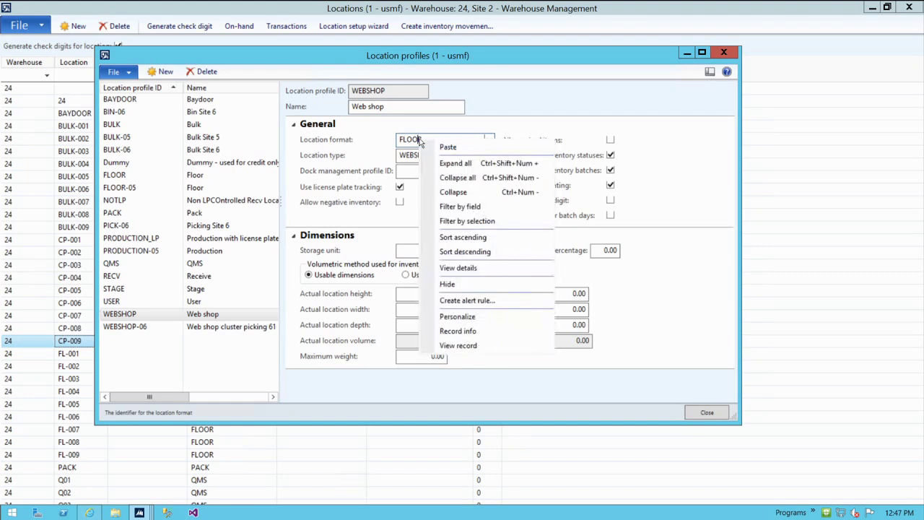
left_click(123, 317)
right_click(424, 140)
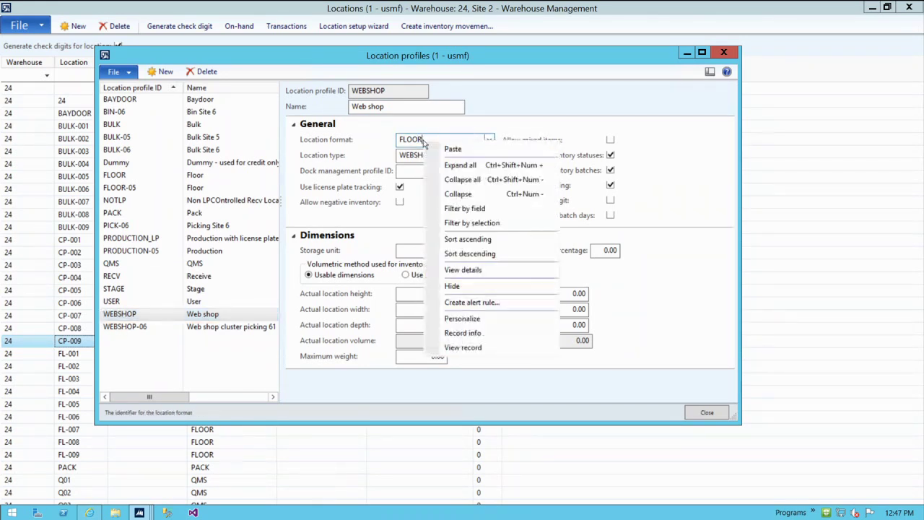
left_click(463, 269)
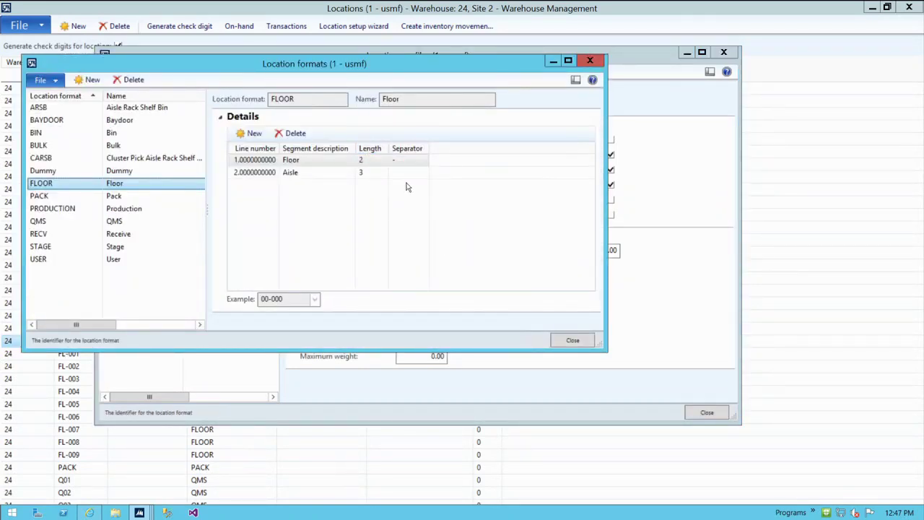
left_click(327, 149)
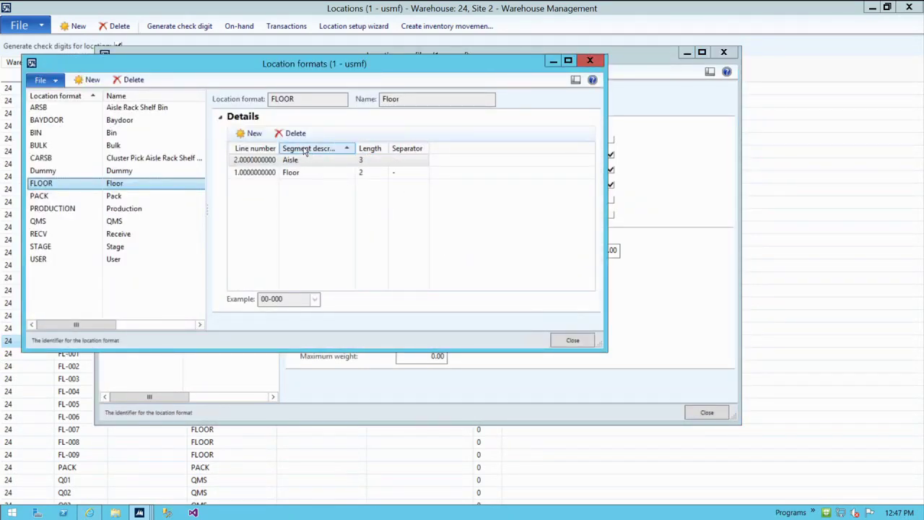
left_click(259, 149)
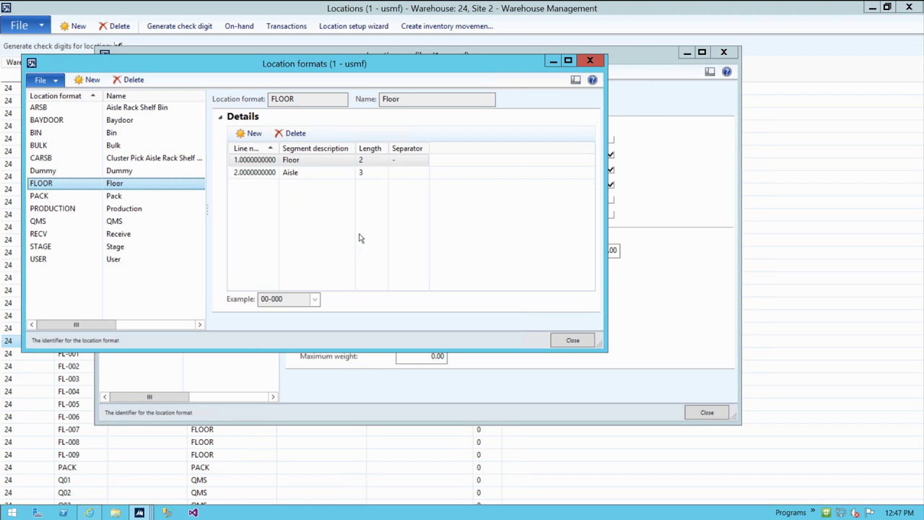
Close the location formats, browse the available location types for the WEBSHOP profile, and close the location profiles
left_click(576, 342)
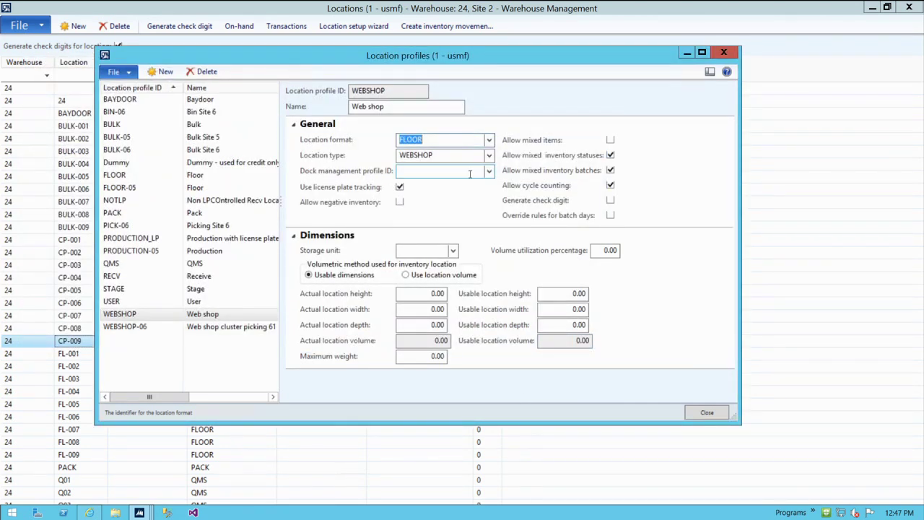
right_click(456, 153)
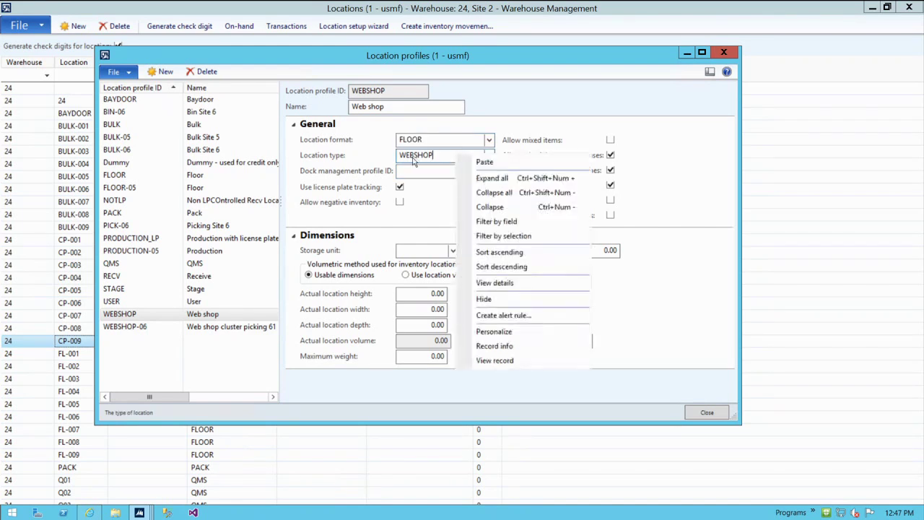
left_click(416, 158)
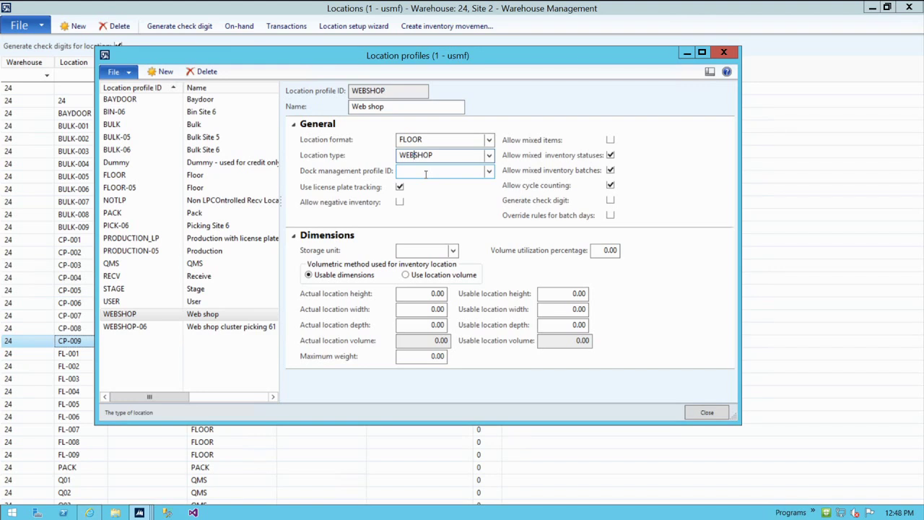
left_click(490, 155)
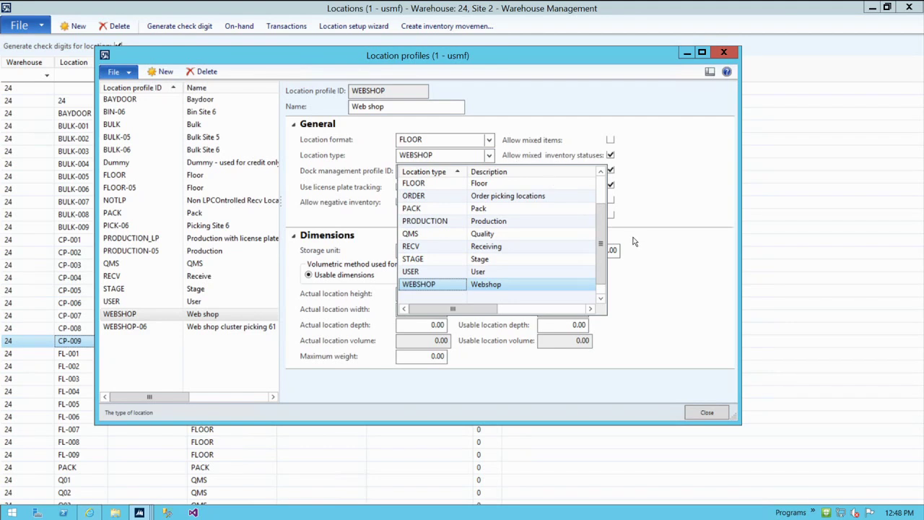
left_click(600, 174)
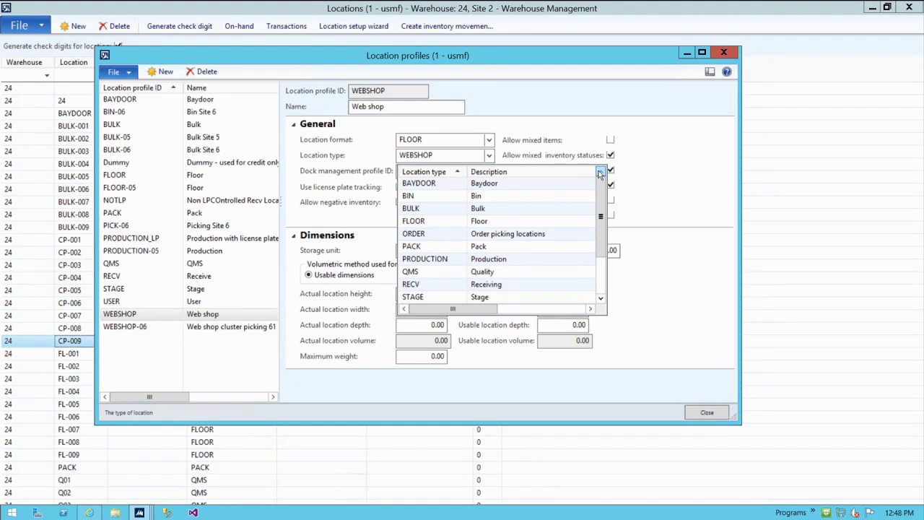
left_click(491, 155)
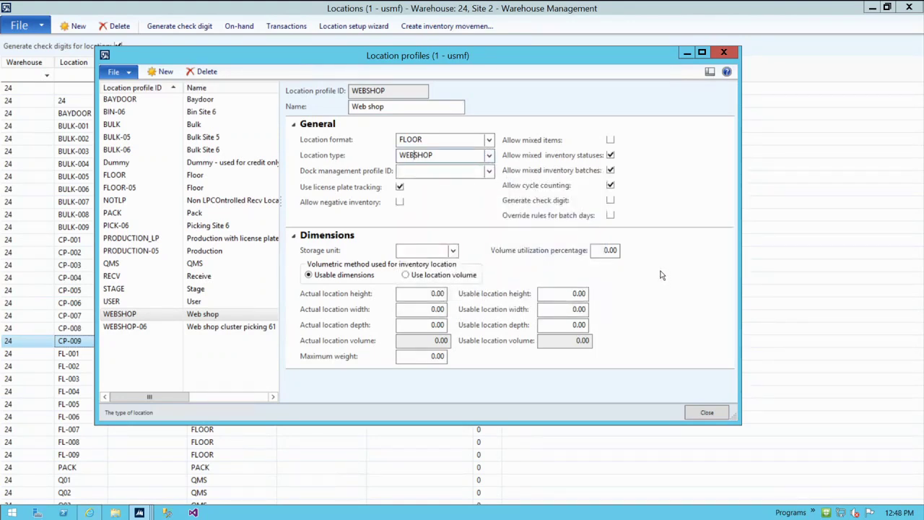
left_click(699, 412)
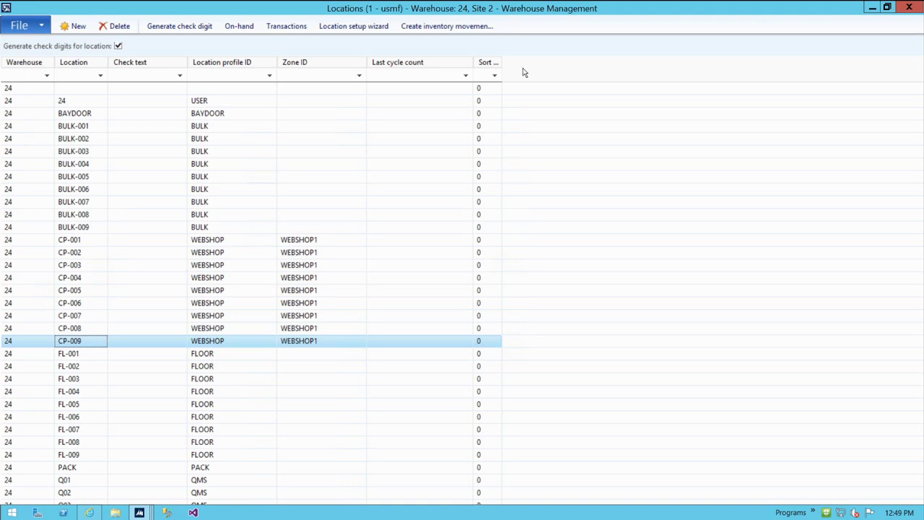
Select the profile ID of location 24, minimize the locations window and collapse warehouse 24's Warehouse management section
left_click(244, 100)
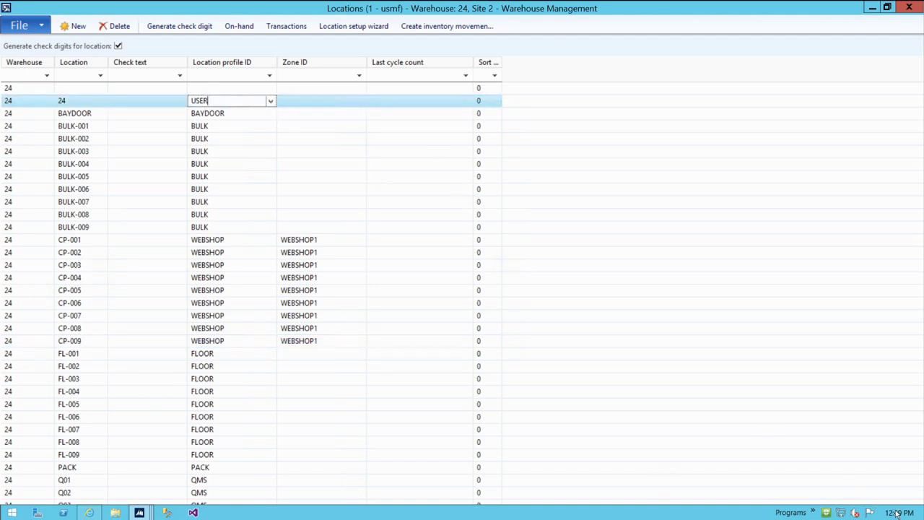
left_click(874, 8)
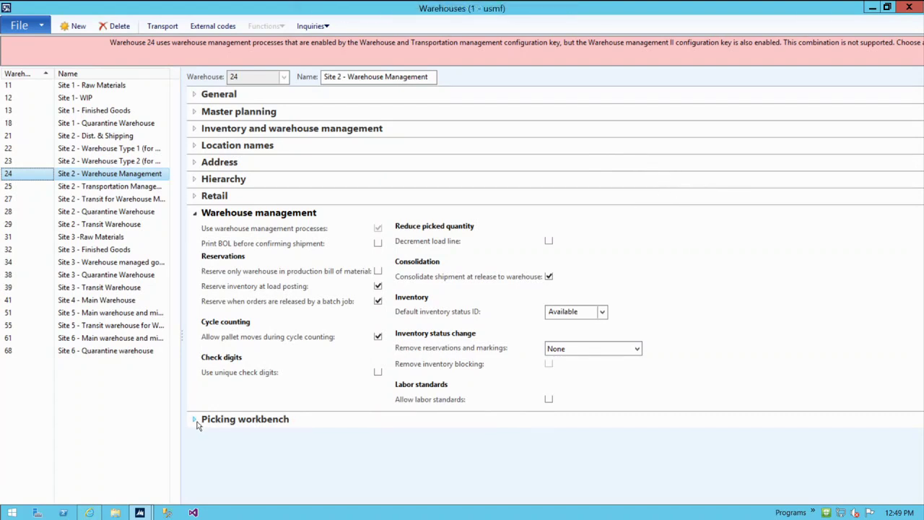
left_click(195, 213)
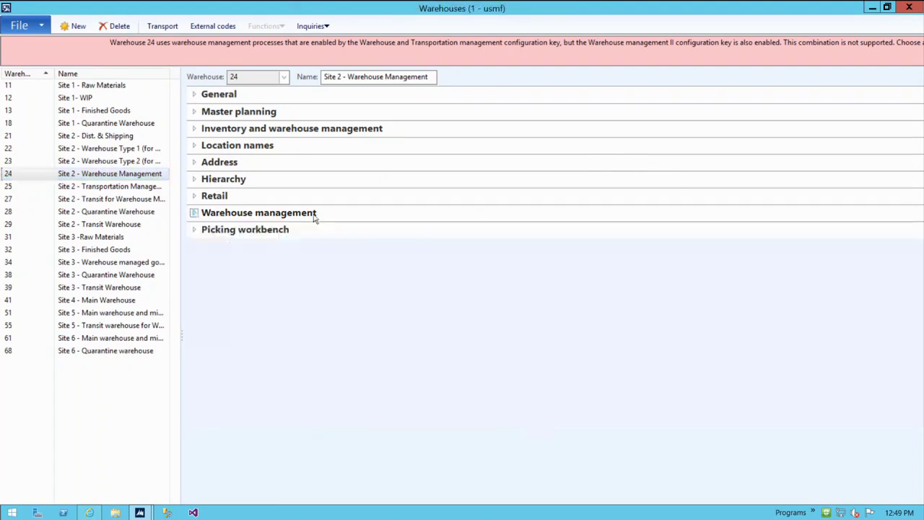
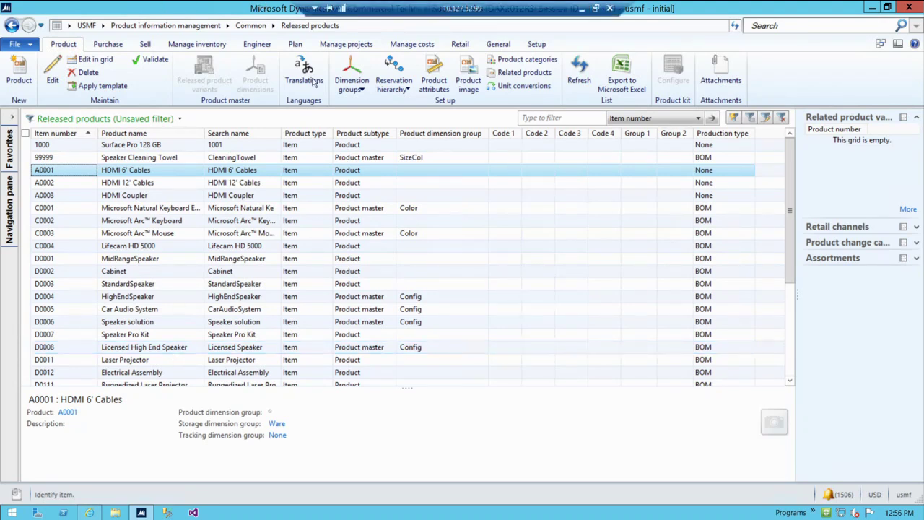
Open the details of the storage dimension group assigned to released product A0001 and maximize the window
left_click(367, 86)
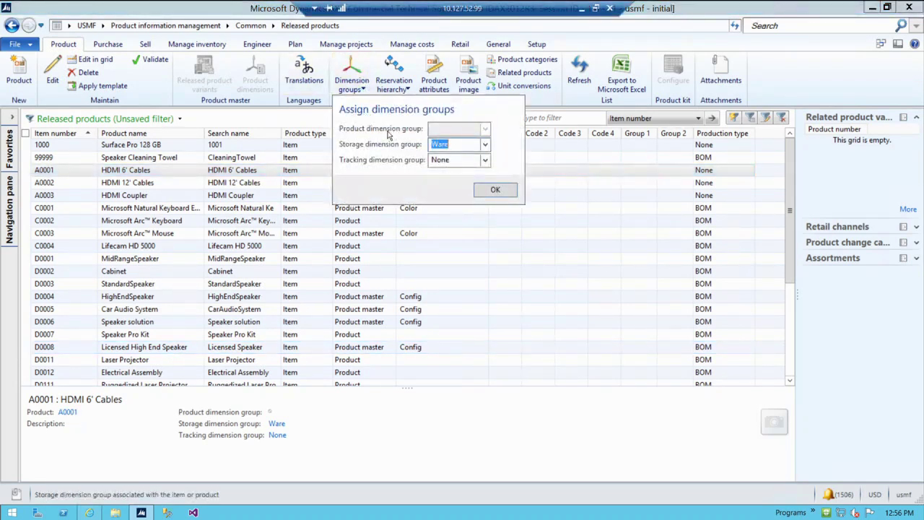
right_click(464, 147)
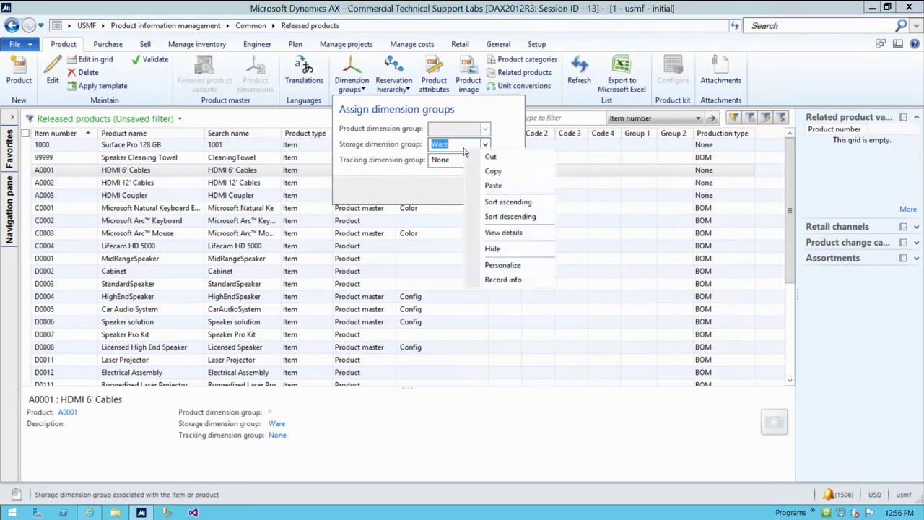
left_click(499, 233)
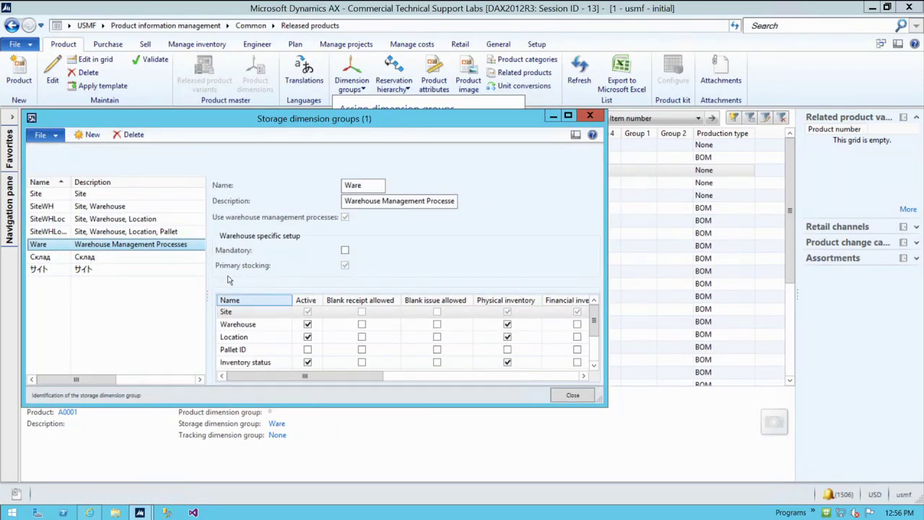
left_click(568, 116)
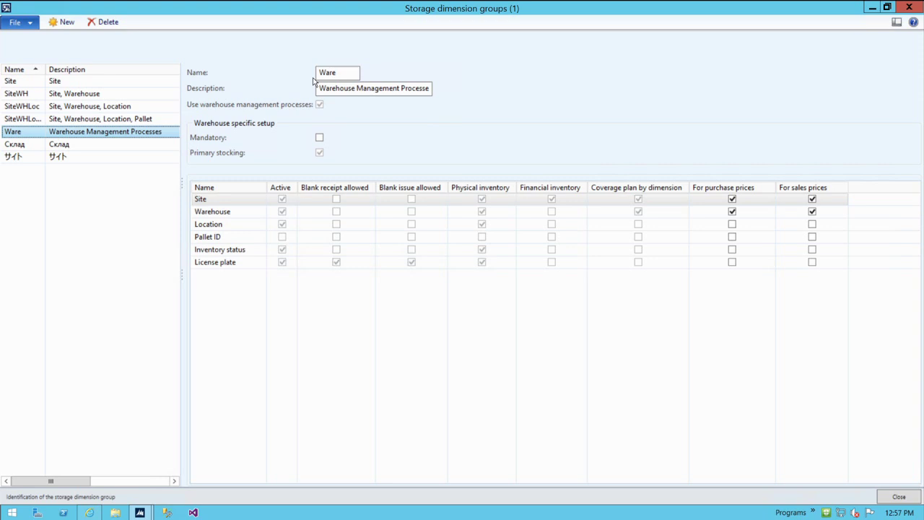
Check the License plate and Inventory status dimensions of the Ware group, and close the group and the dimension group assignment
left_click(237, 267)
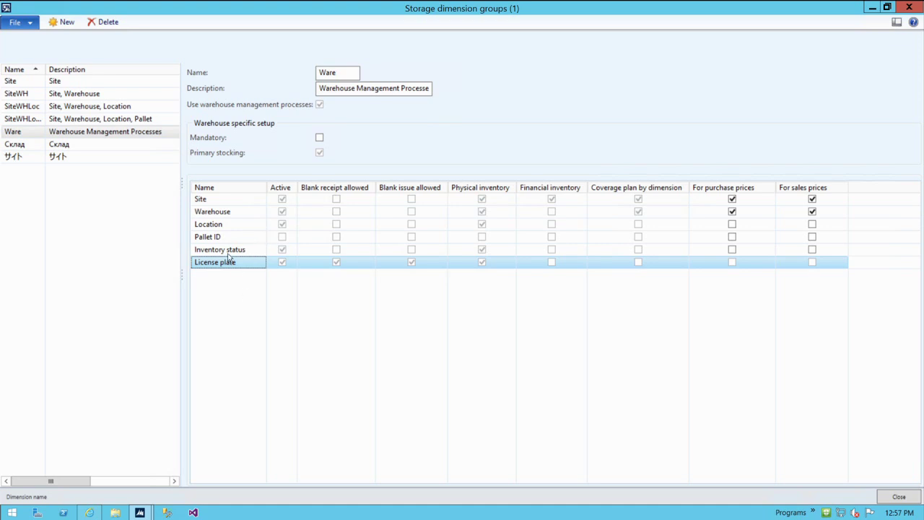
left_click(230, 251)
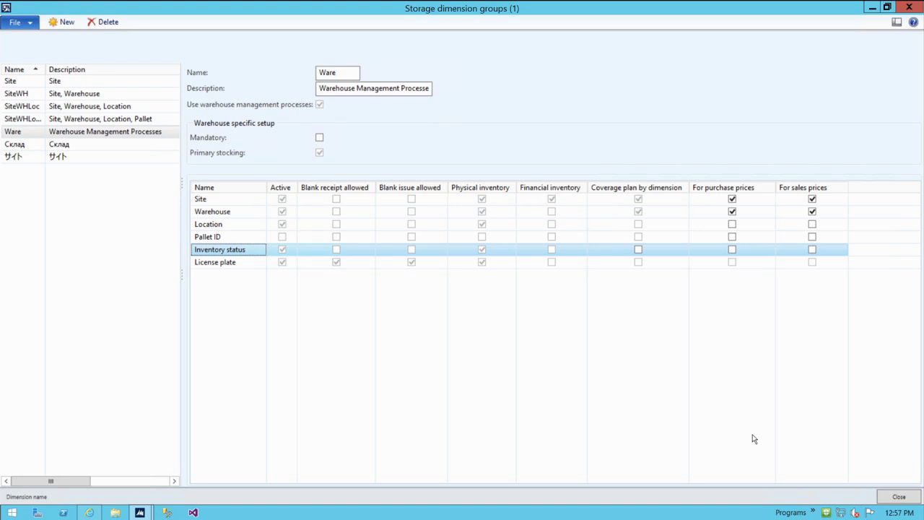
left_click(906, 501)
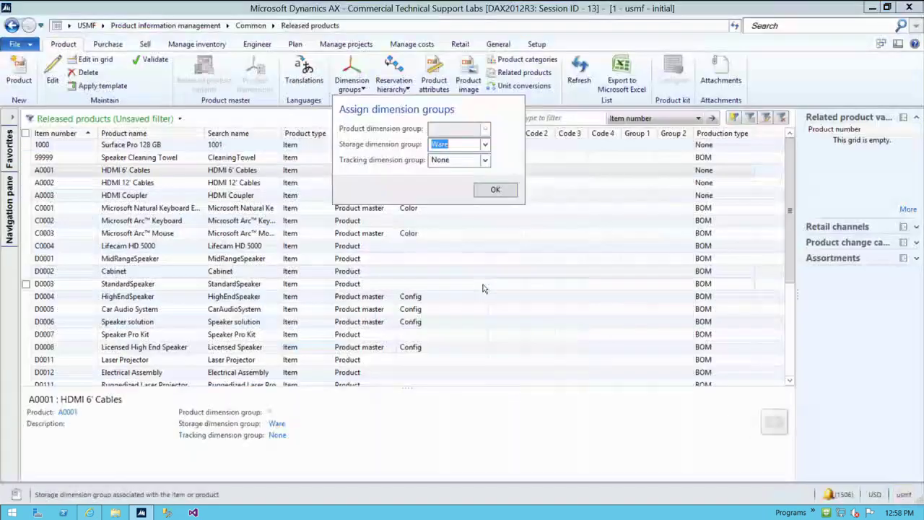
left_click(495, 190)
Open the details of the reservation hierarchy assigned to product A0001 and check its Location level
left_click(175, 182)
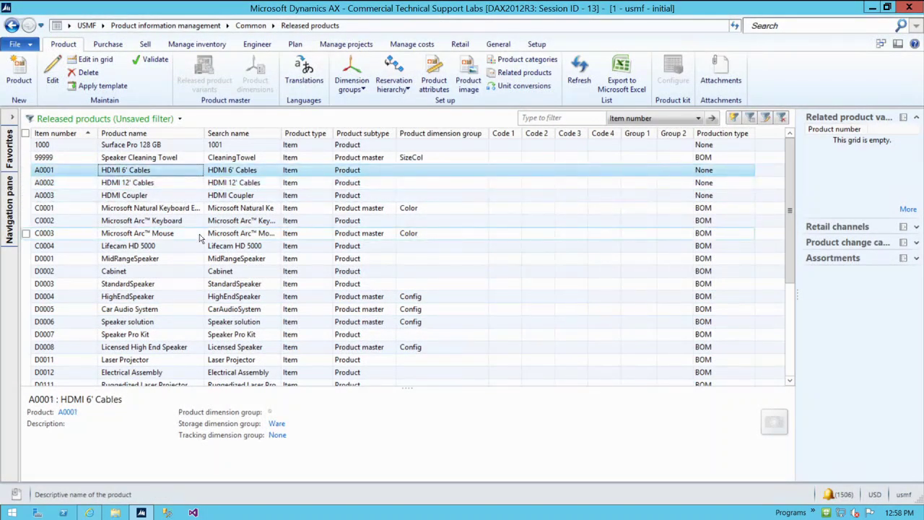
left_click(394, 84)
left_click(476, 129)
right_click(477, 130)
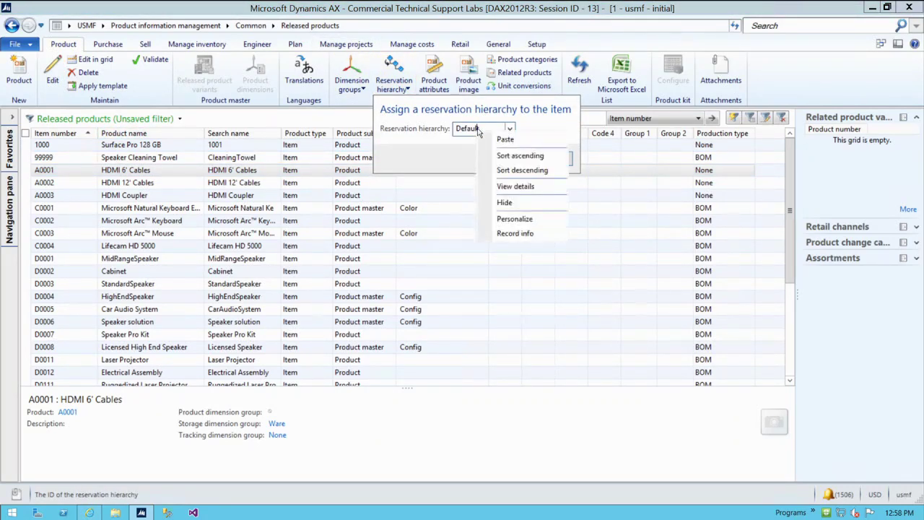
left_click(517, 186)
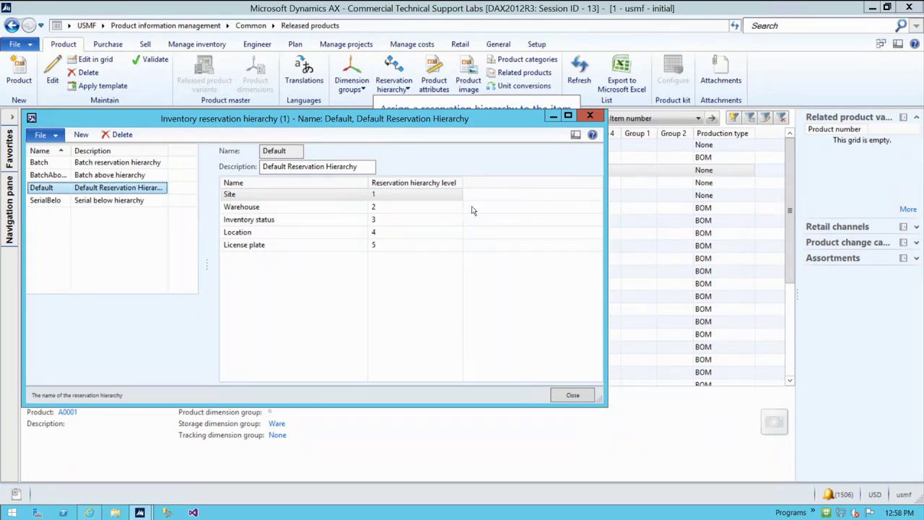
left_click(385, 233)
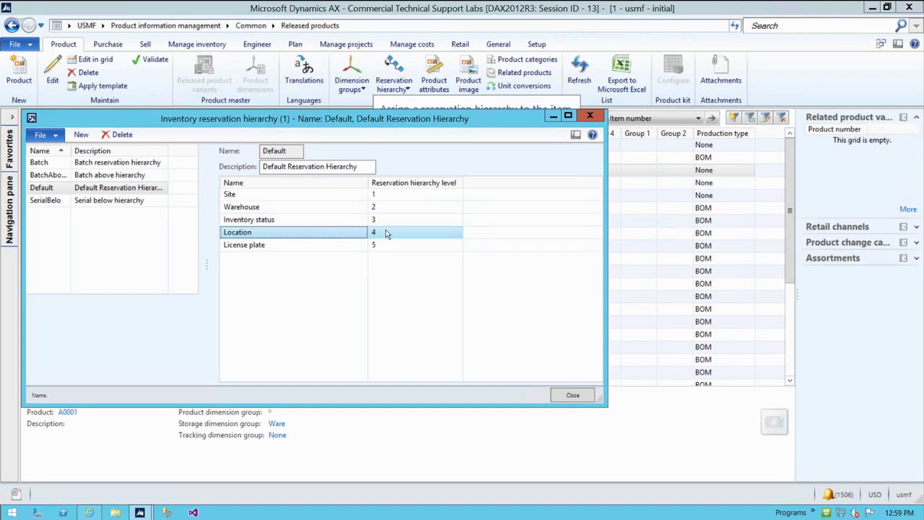
Review the levels of the BatchAbove and Batch reservation hierarchies, and close the hierarchies and the assignment dialog
left_click(78, 176)
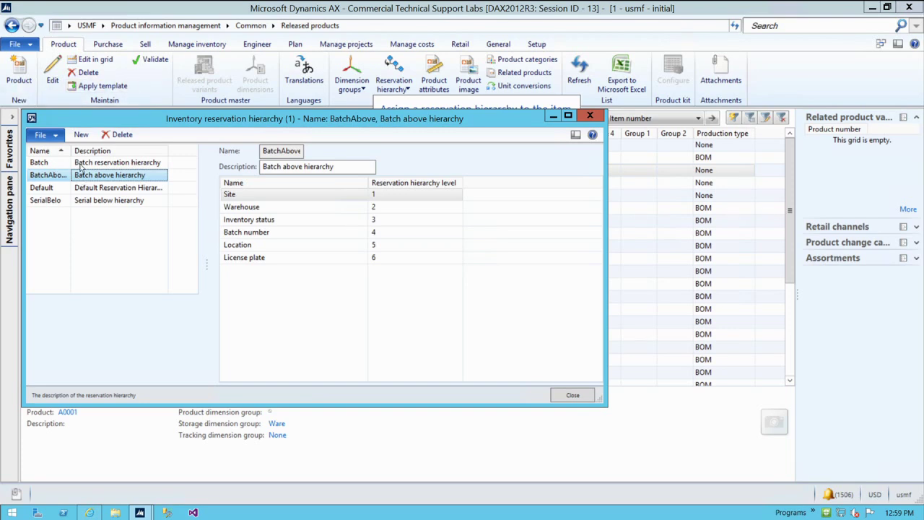
left_click(80, 165)
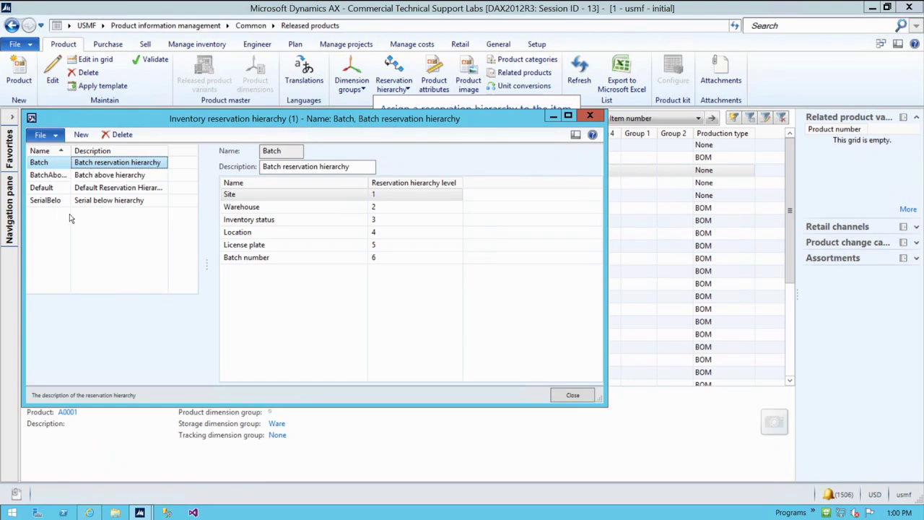
left_click(268, 221)
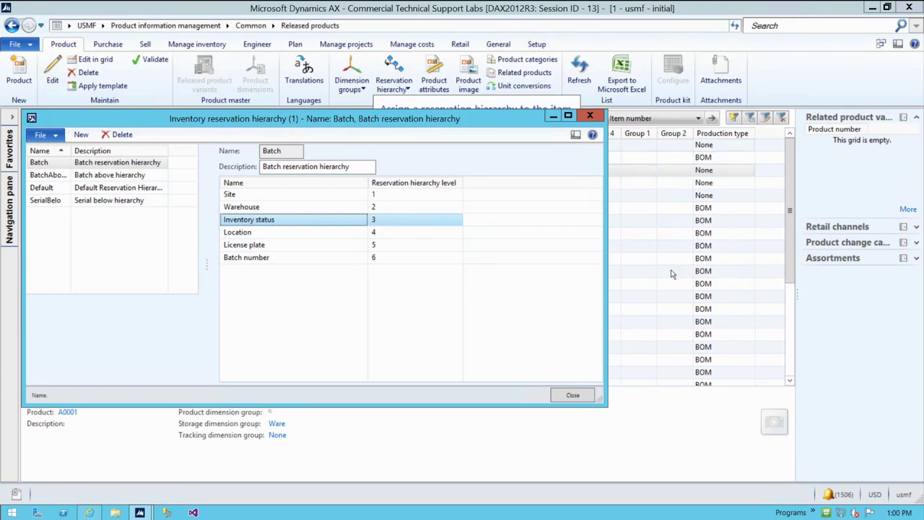
left_click(574, 395)
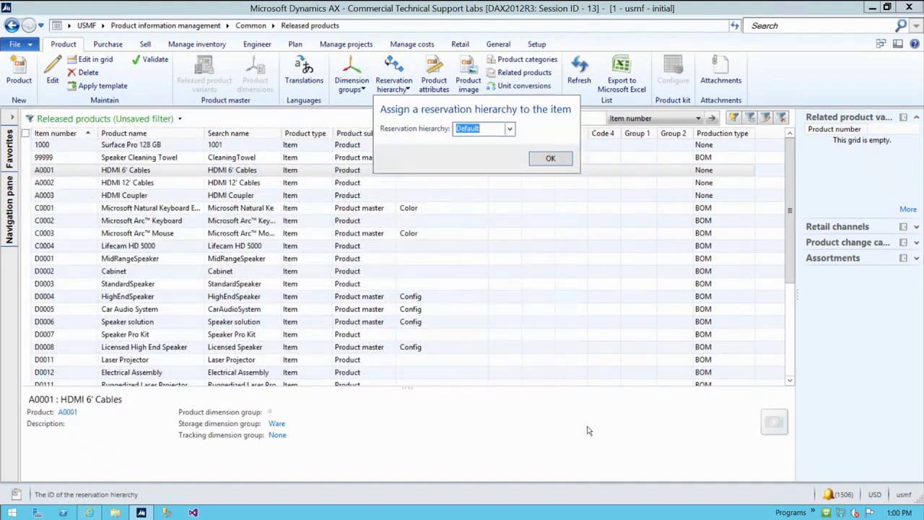
left_click(563, 270)
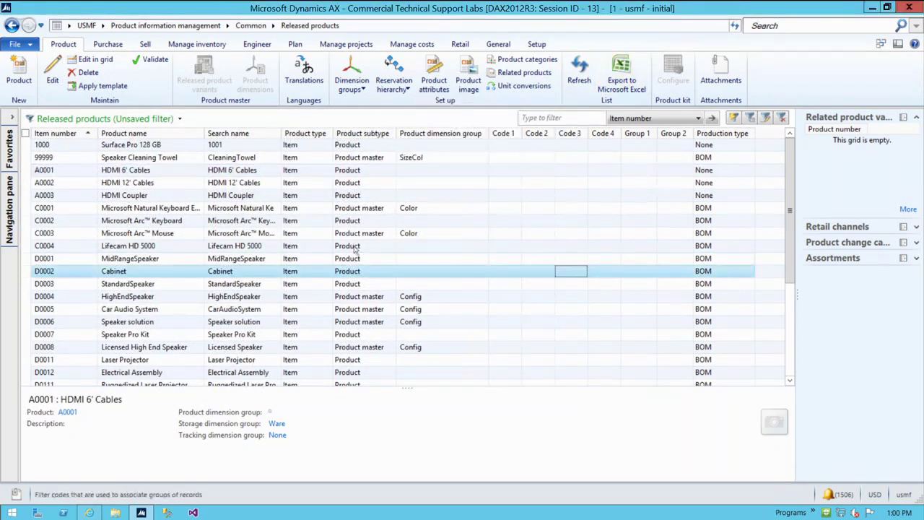
Open product A0001 for editing and show the details of its unit sequence group from the Warehouse management section
left_click(62, 171)
left_click(54, 82)
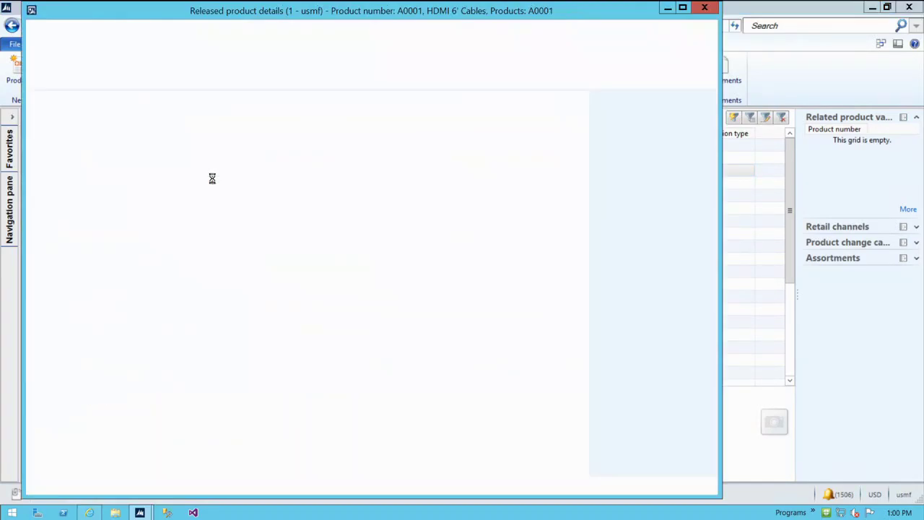
left_click(63, 134)
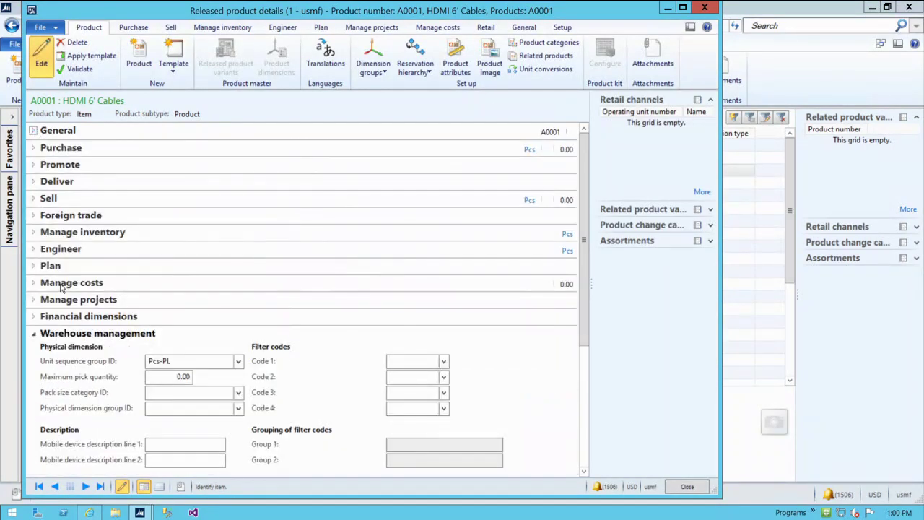
left_click(176, 360)
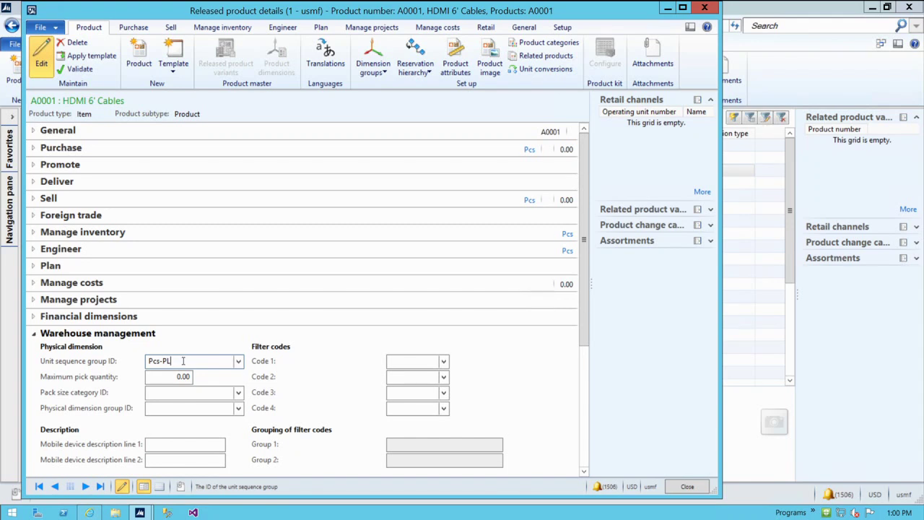
right_click(184, 361)
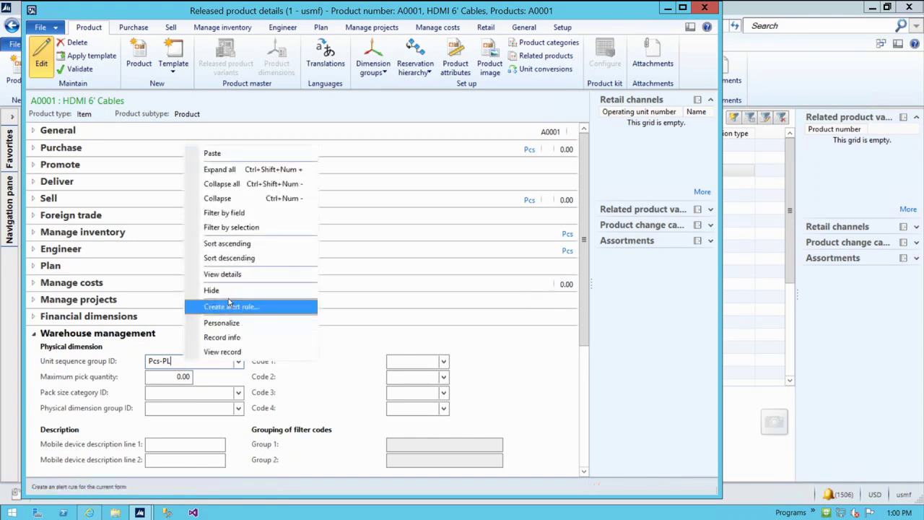
left_click(228, 275)
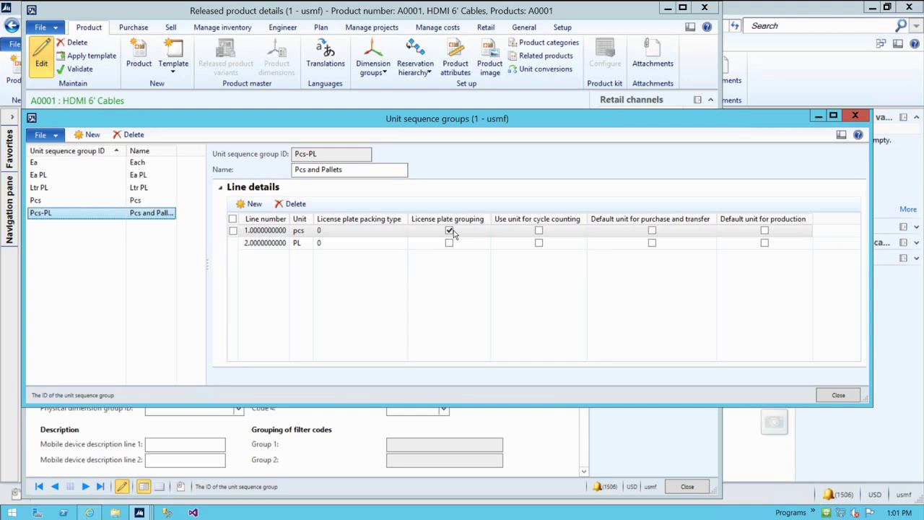
Enable license plate grouping for the PL line of Pcs-PL and clear it again, closing the unit sequence groups and the product's Warehouse management section
left_click(450, 243)
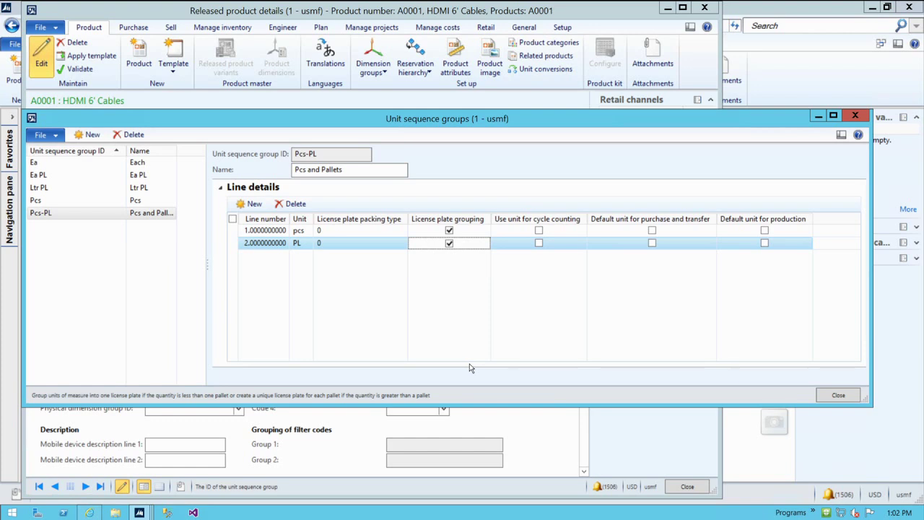
left_click(449, 244)
left_click(839, 395)
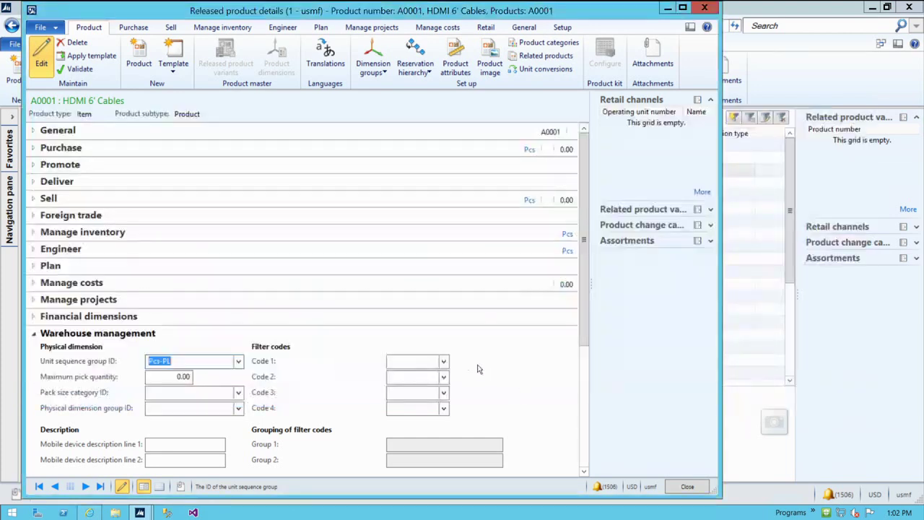
left_click(34, 336)
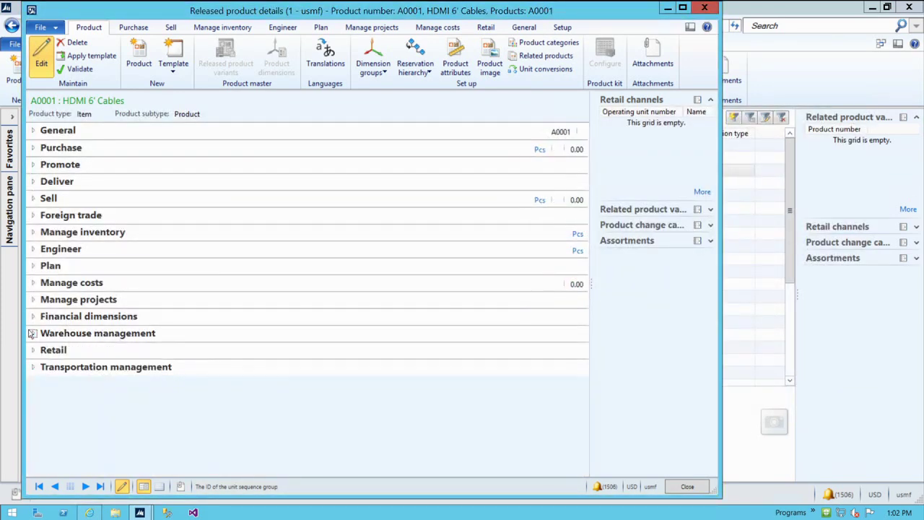
Create the physical dimension group PhyDimGroup, described as Physical Dimension Group, from product A0001's warehouse management settings
left_click(34, 334)
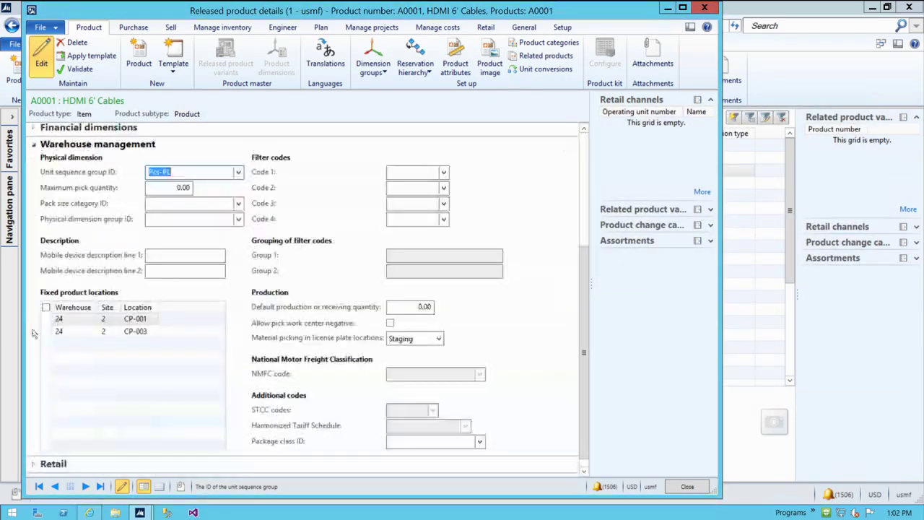
left_click(35, 146)
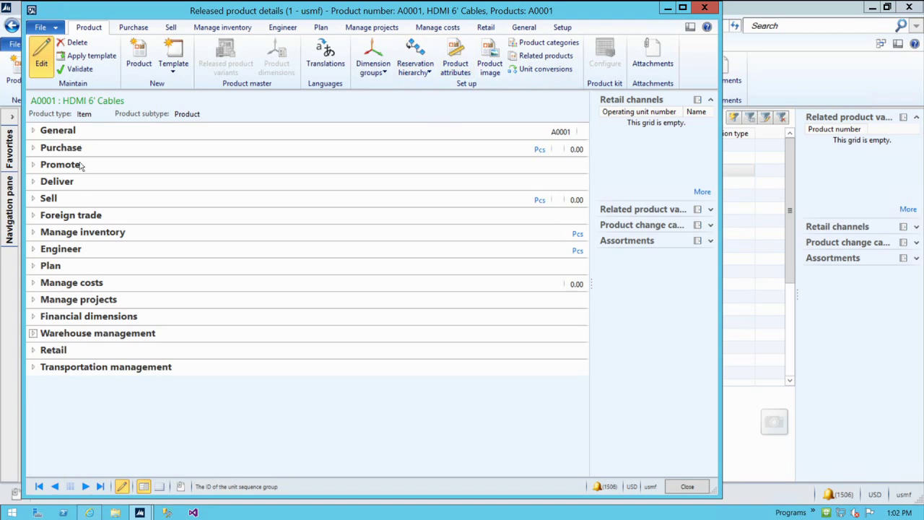
left_click(36, 335)
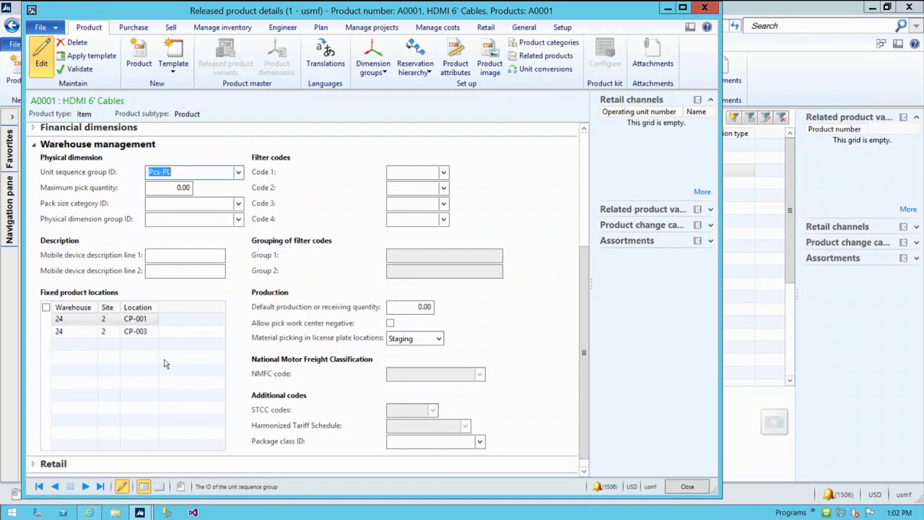
left_click(205, 220)
right_click(205, 220)
left_click(321, 348)
left_click(88, 134)
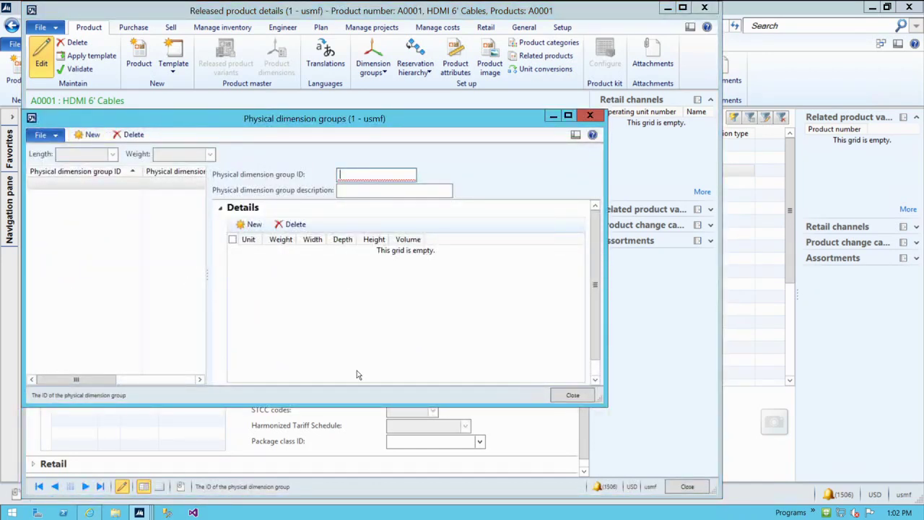
type("PhyDimGroup")
key("Tab")
type("P")
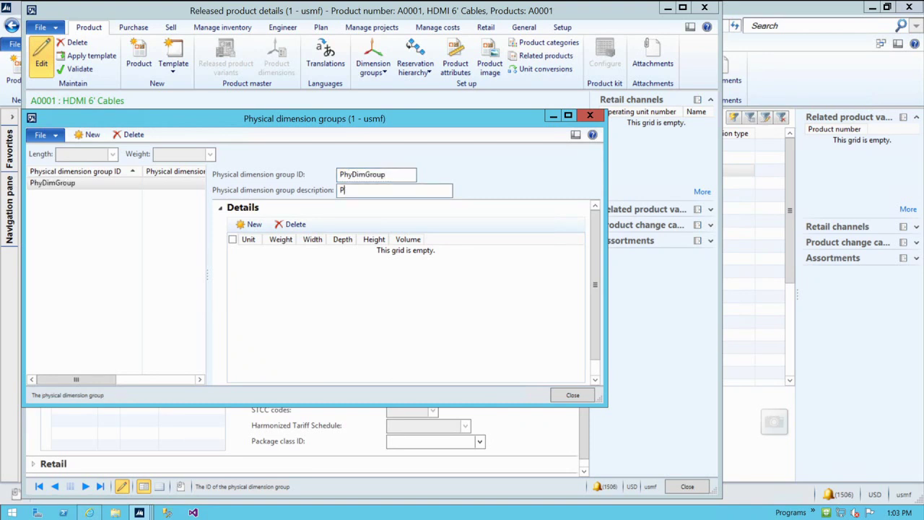
type("hysical Dimension Group")
key("Tab")
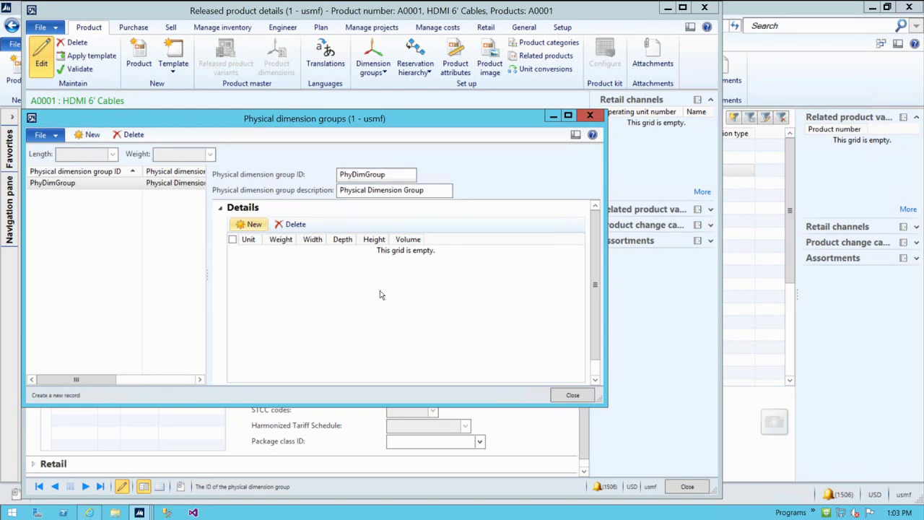
Add a pcs detail line to PhyDimGroup with width, depth and height of 8 each
key("Return")
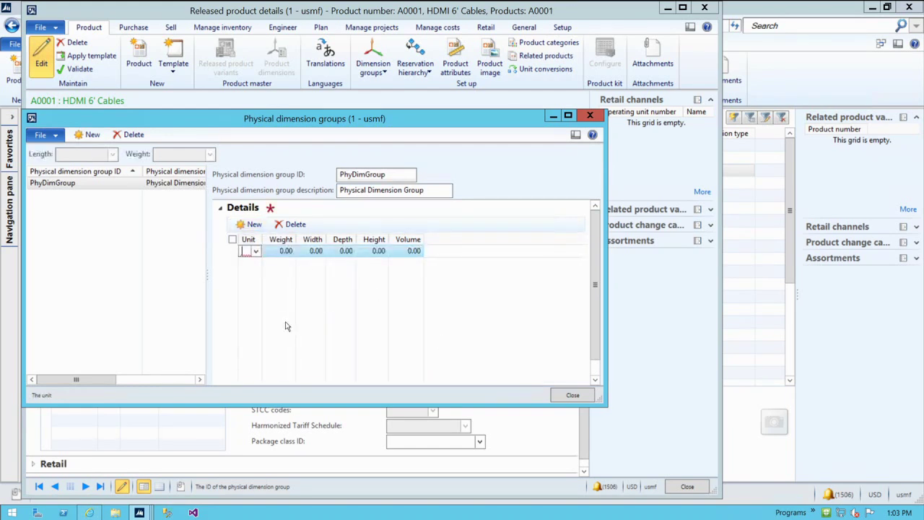
type("pcs")
key("Tab")
key("Tab")
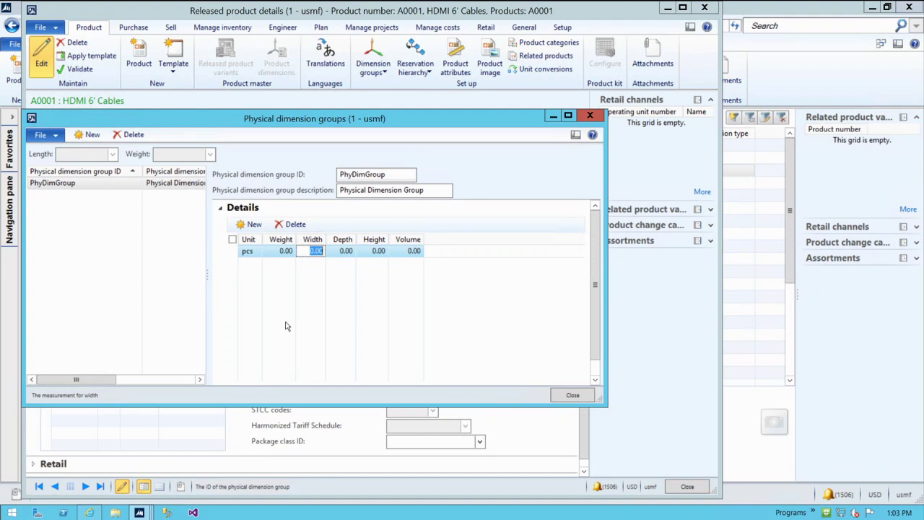
type("8")
key("Tab")
type("8")
key("Tab")
type("8")
key("Tab")
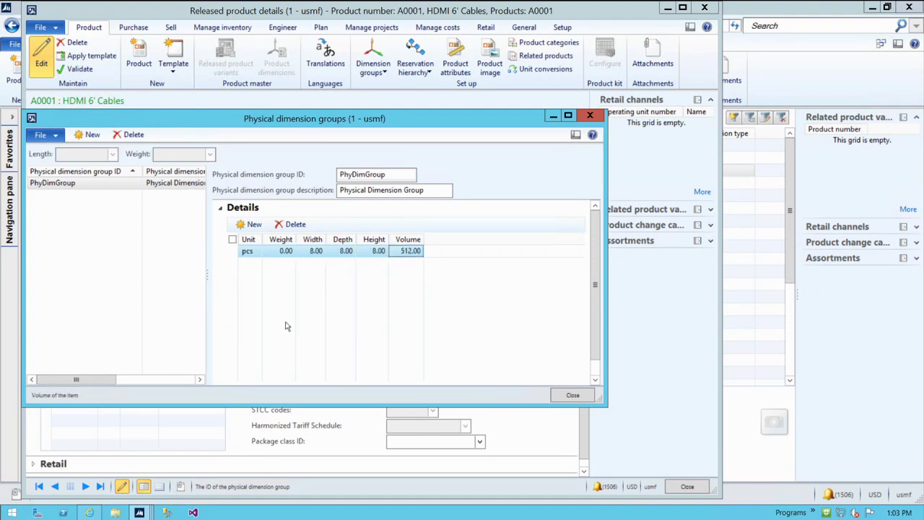
Add a PL detail line to PhyDimGroup with width, depth and height of 800 each, and close the physical dimension groups
key("ctrl+n")
type("PL")
key("Tab")
key("Tab")
type("800")
key("Tab")
type("800")
key("Tab")
type("800")
key("Tab")
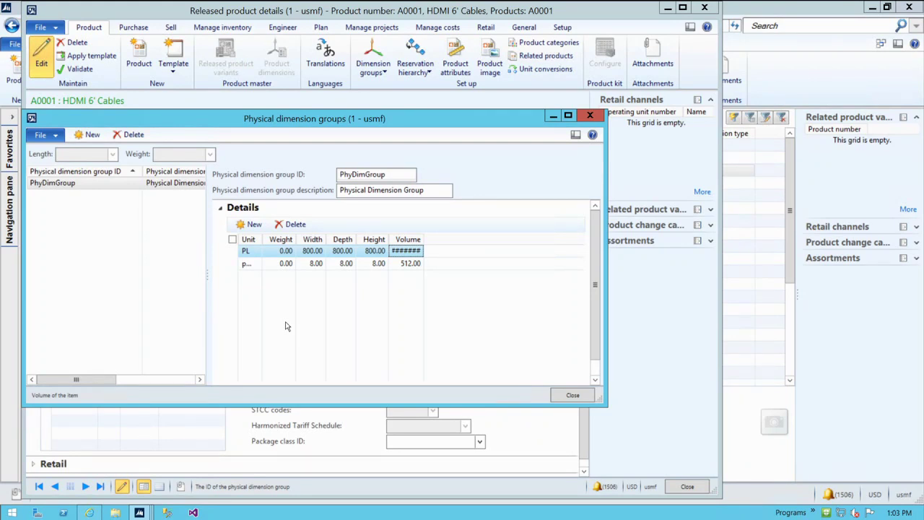
left_click(560, 395)
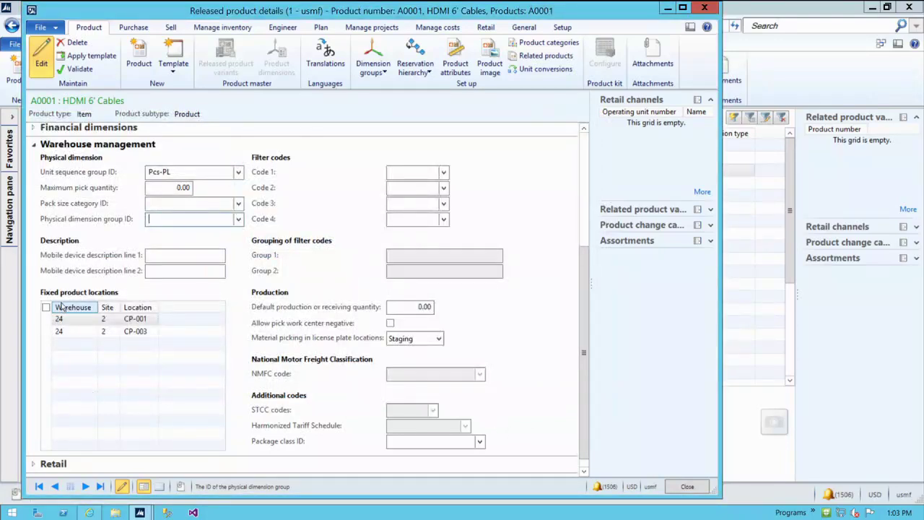
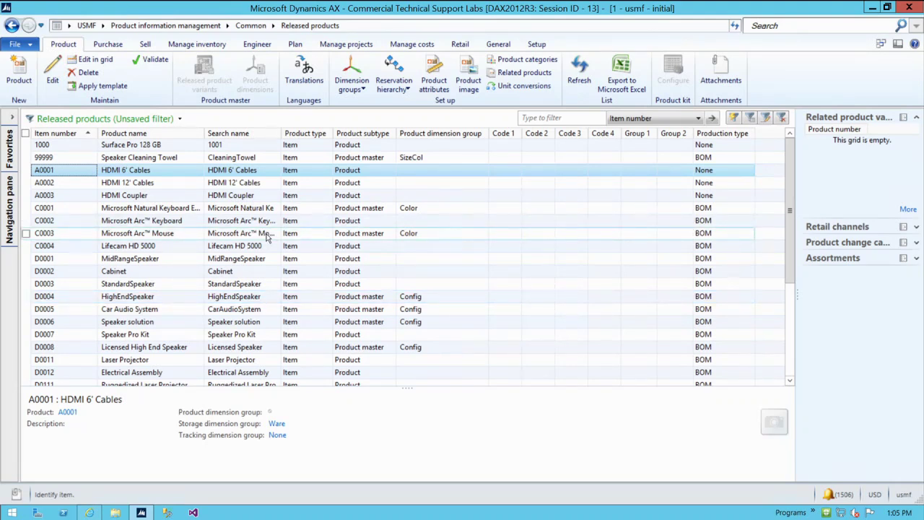
Open the work templates from the Warehouse management setup and show those for purchase orders
left_click(104, 25)
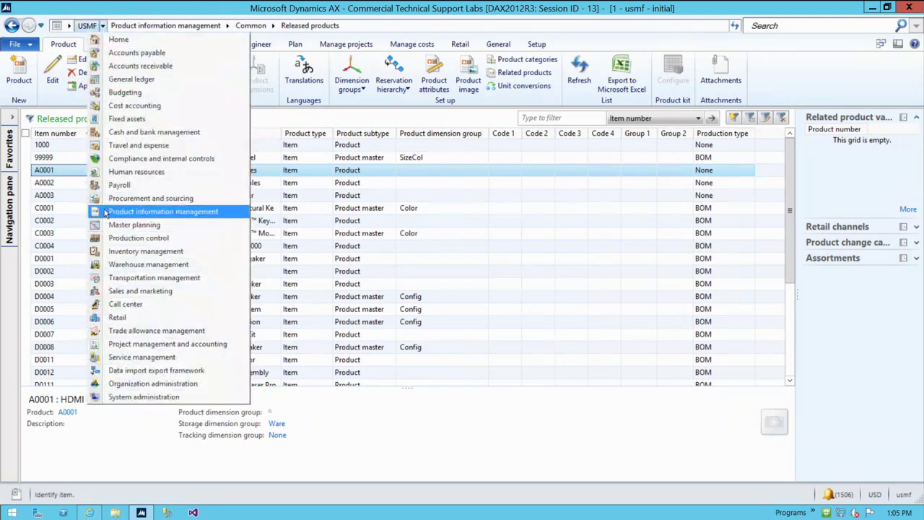
left_click(148, 265)
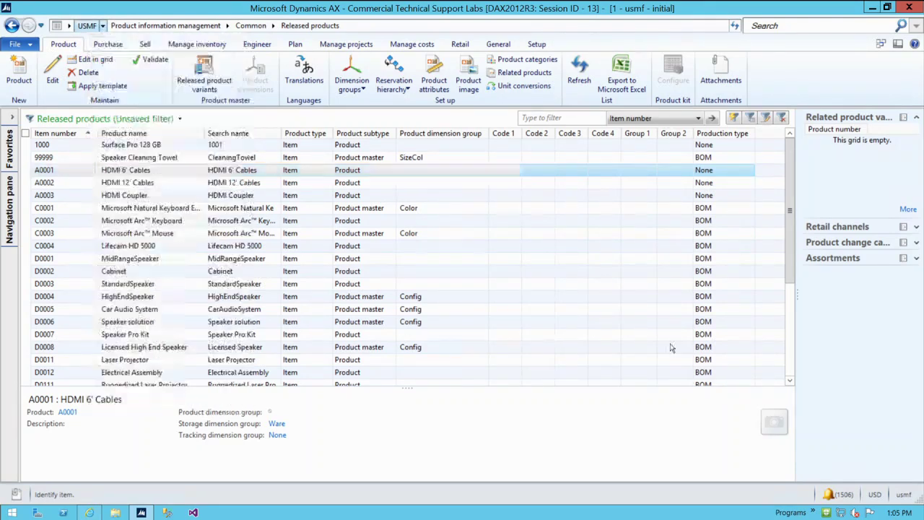
scroll(227, 213, "down", 6)
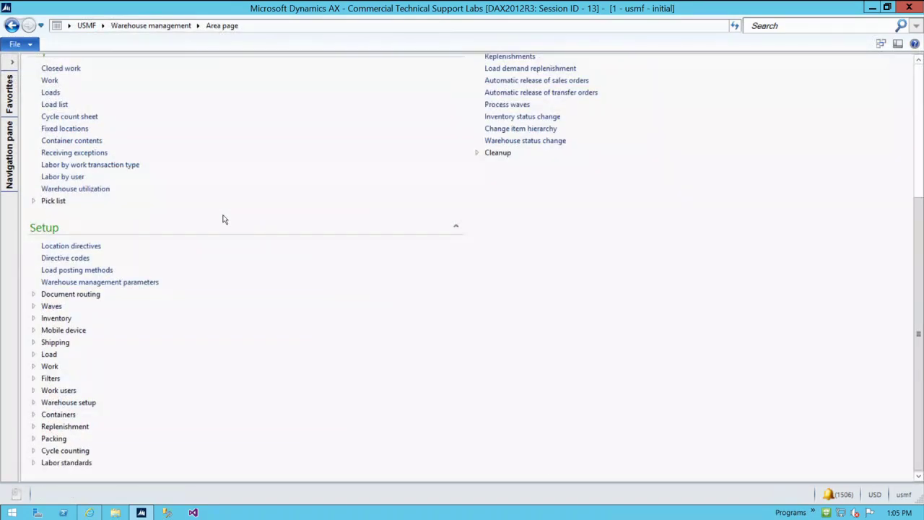
left_click(33, 367)
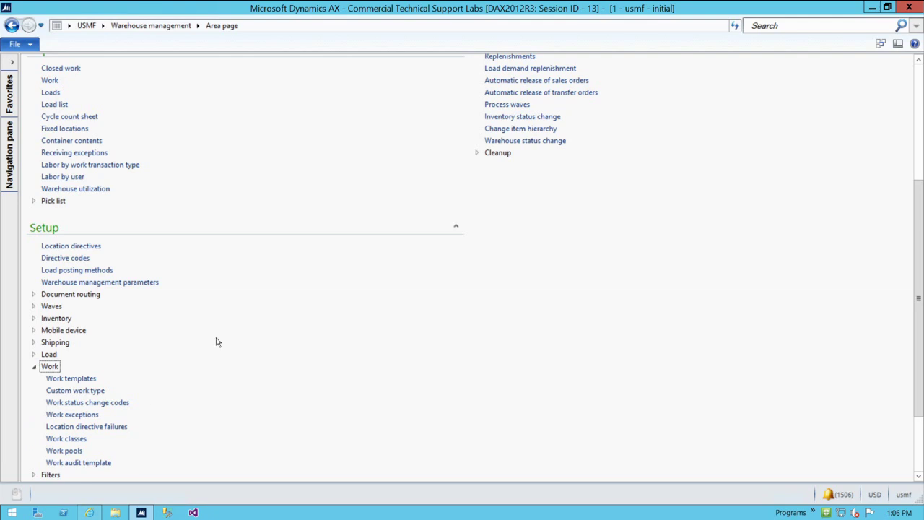
left_click(86, 380)
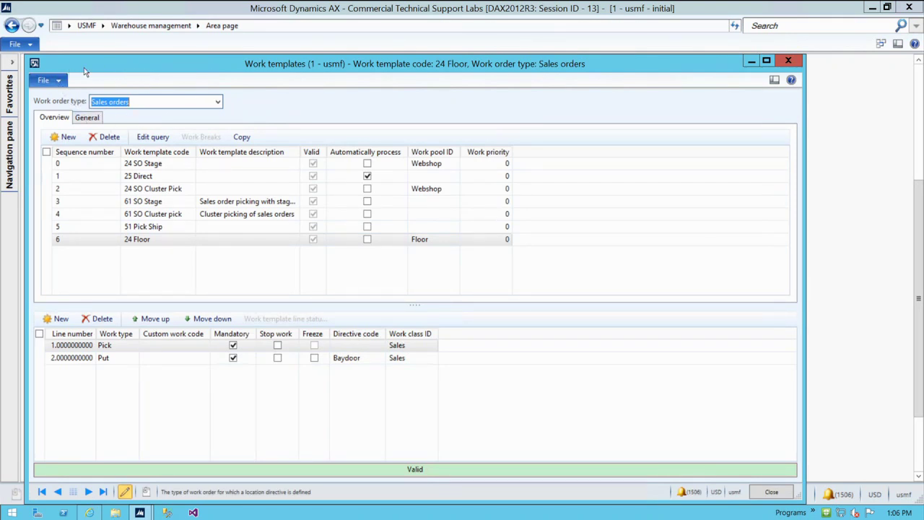
left_click(218, 102)
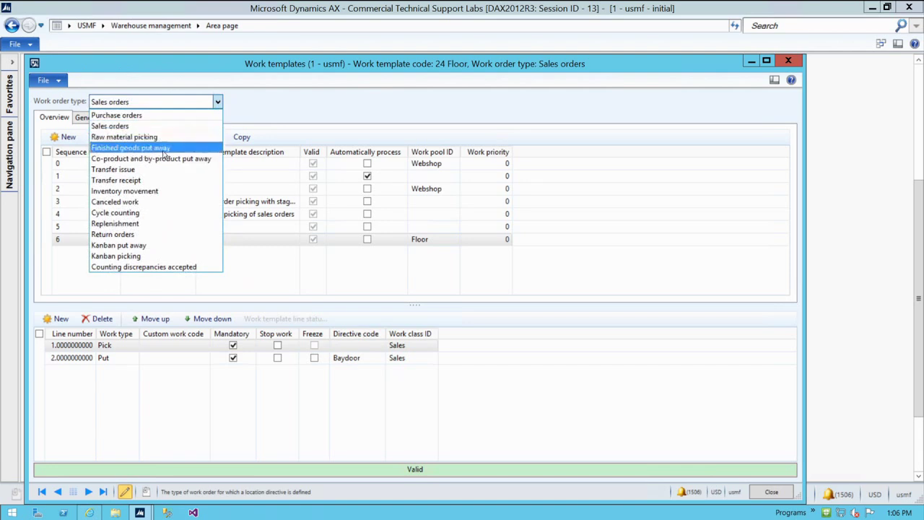
left_click(136, 115)
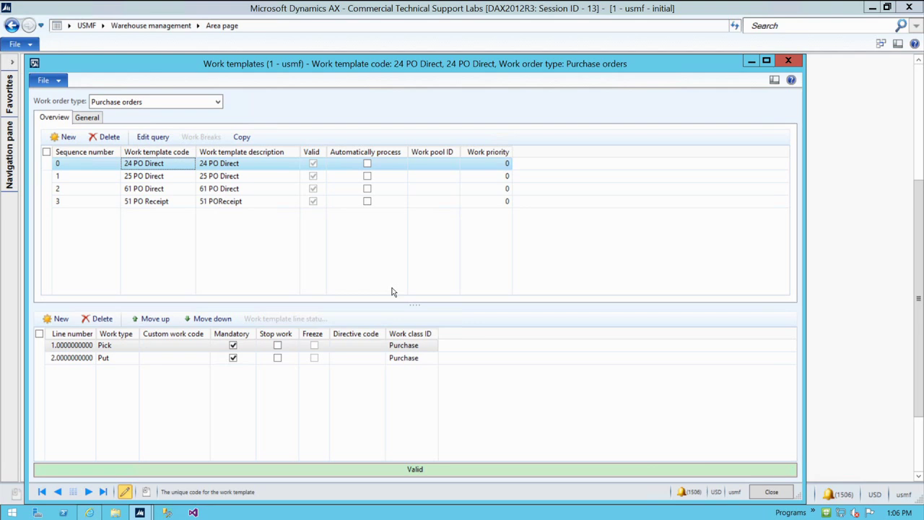
Add a mandatory Pick line above the Put line of the 24 PO Direct work template
left_click(92, 348)
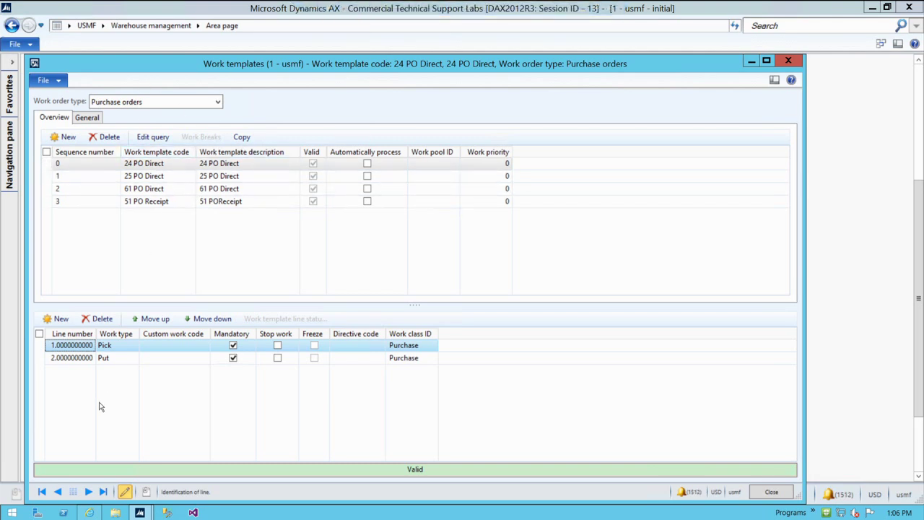
left_click(118, 358)
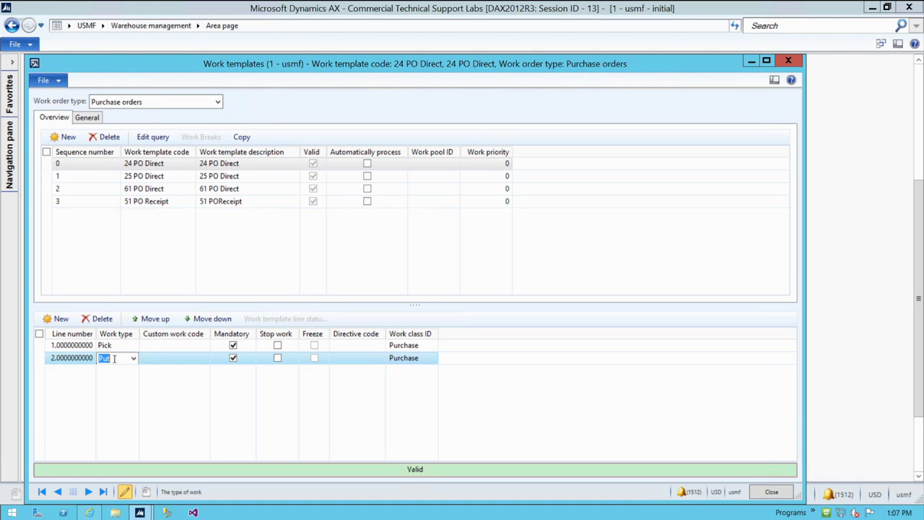
key("ctrl+n")
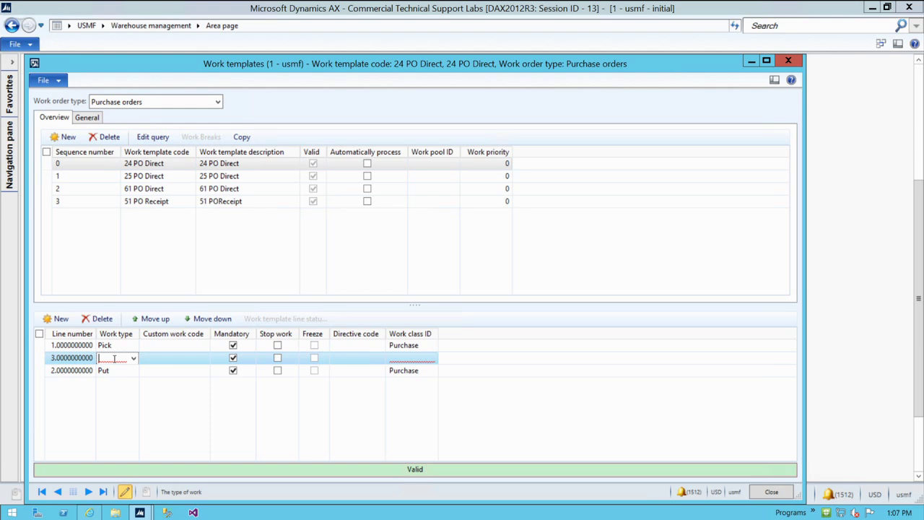
type("pick")
key("Tab")
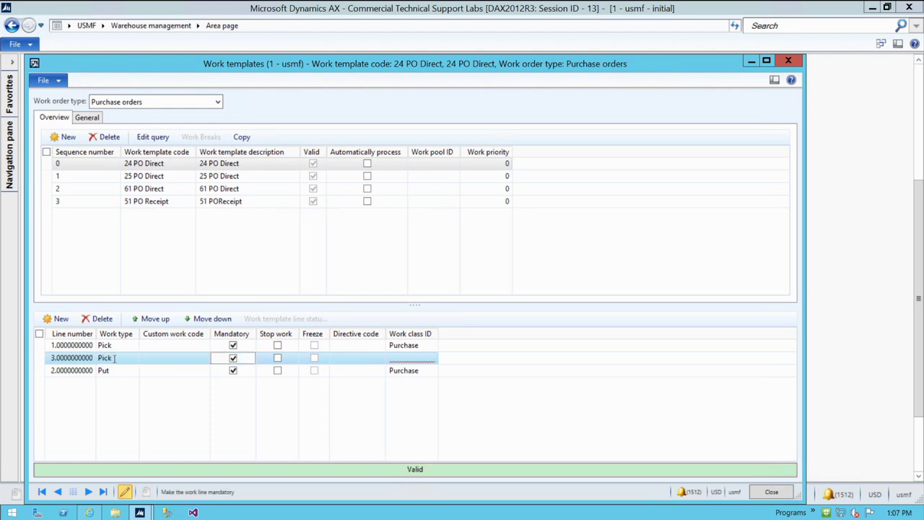
key("Tab")
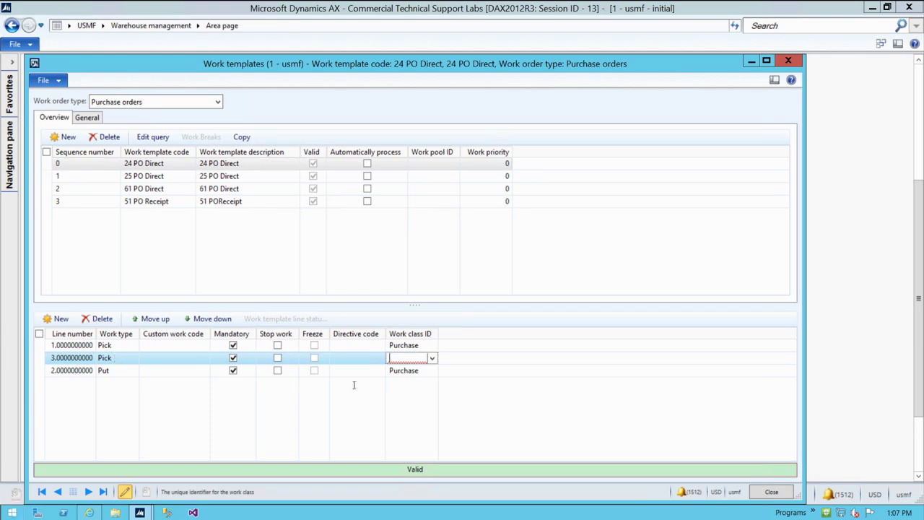
Look up the work classes for the new Pick line and open the work class details with the valid put location types collapsed
left_click(433, 358)
left_click(433, 359)
left_click(433, 358)
left_click(433, 359)
right_click(407, 359)
left_click(441, 270)
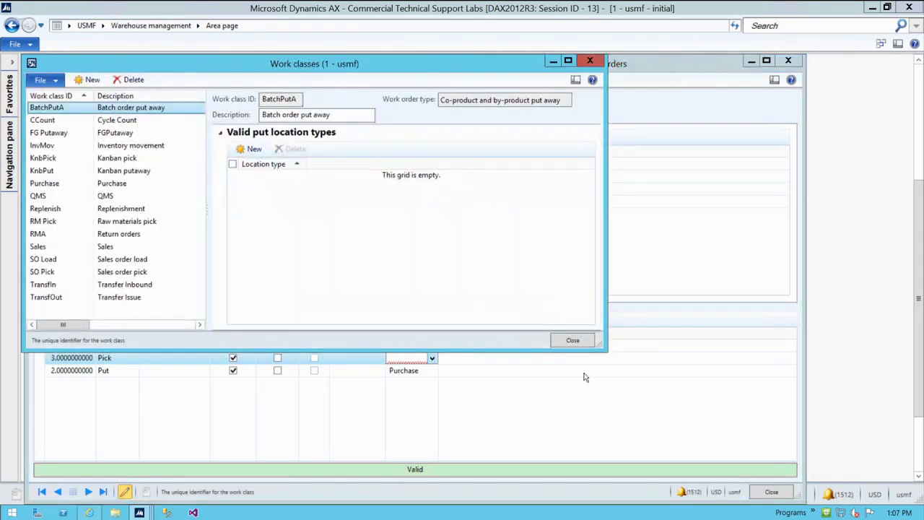
left_click(220, 133)
Create the work class Putaway with the description Putaway and the work order type Purchase orders
left_click(87, 79)
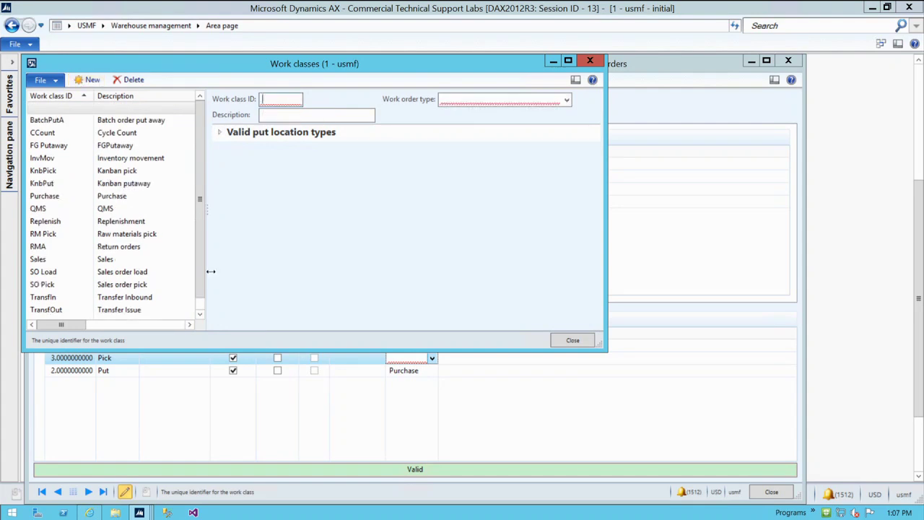
type("Putawy")
key("Tab")
key("shift+Tab")
type("Putaway")
key("Tab")
type("Putaway")
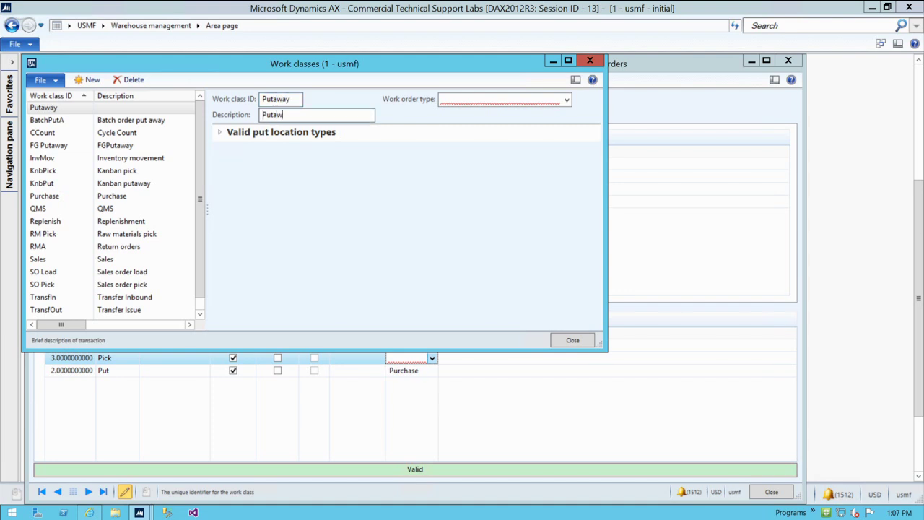
key("Tab")
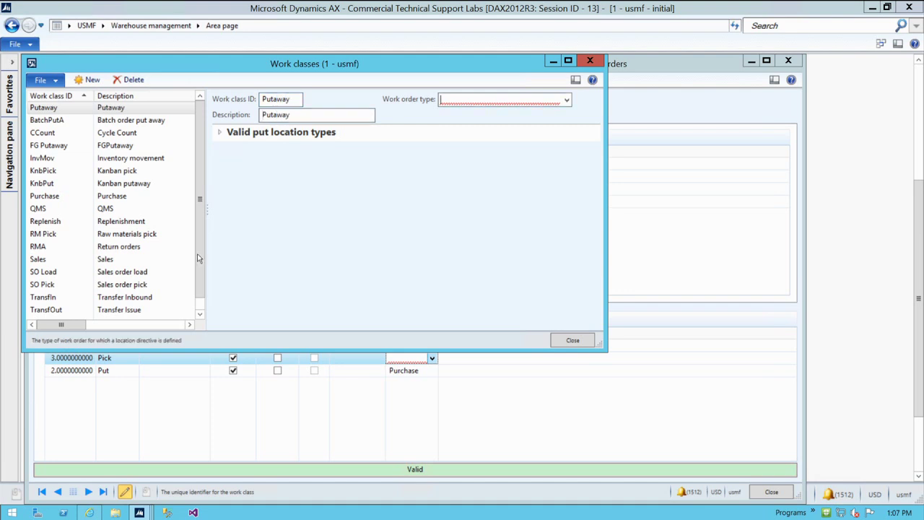
left_click(566, 99)
left_click(486, 113)
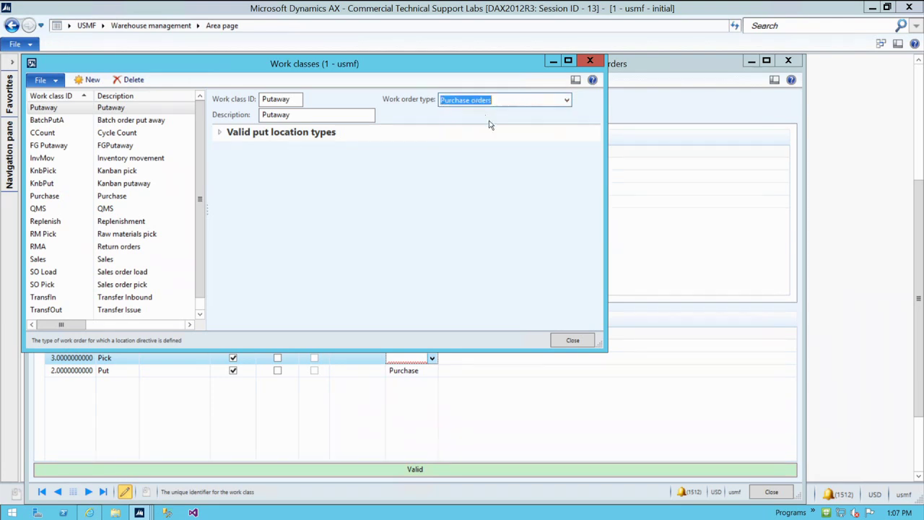
Add STAGE as a valid put location type of the Putaway work class and save it
left_click(219, 132)
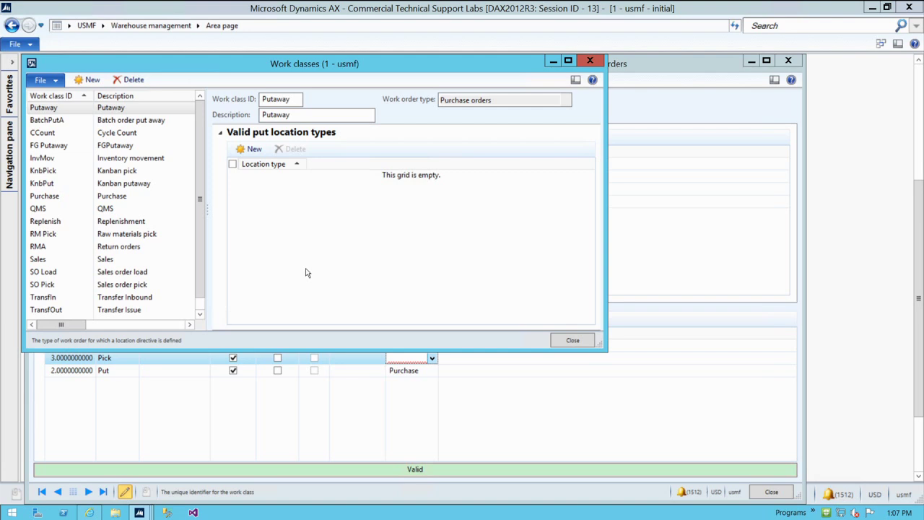
left_click(250, 149)
left_click(301, 178)
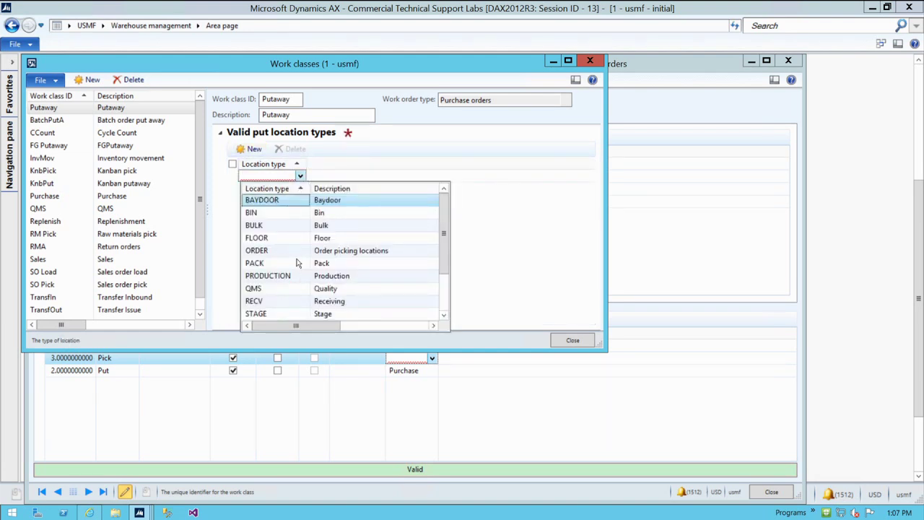
scroll(363, 250, "down", 1)
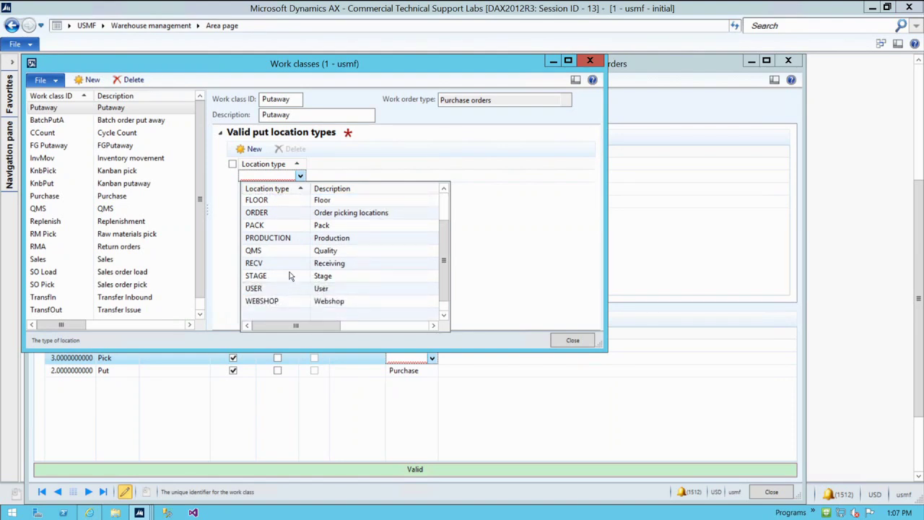
left_click(283, 276)
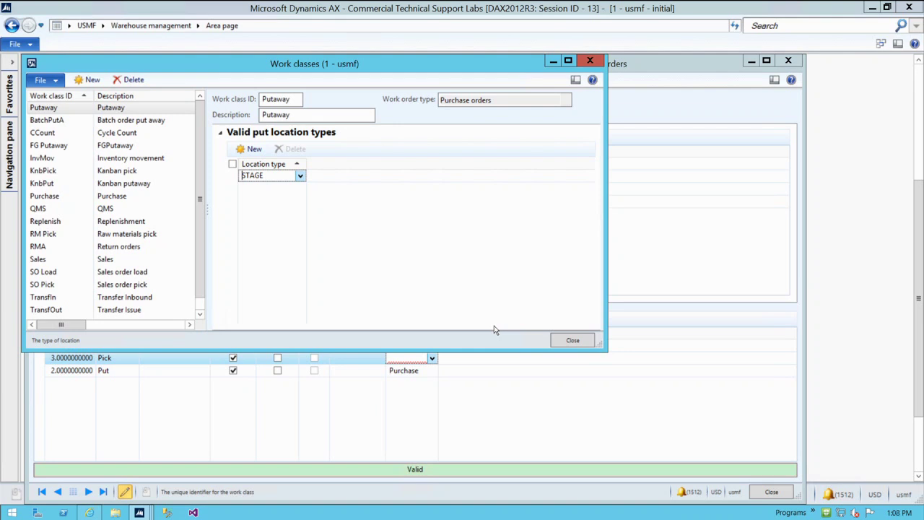
key("ctrl+s")
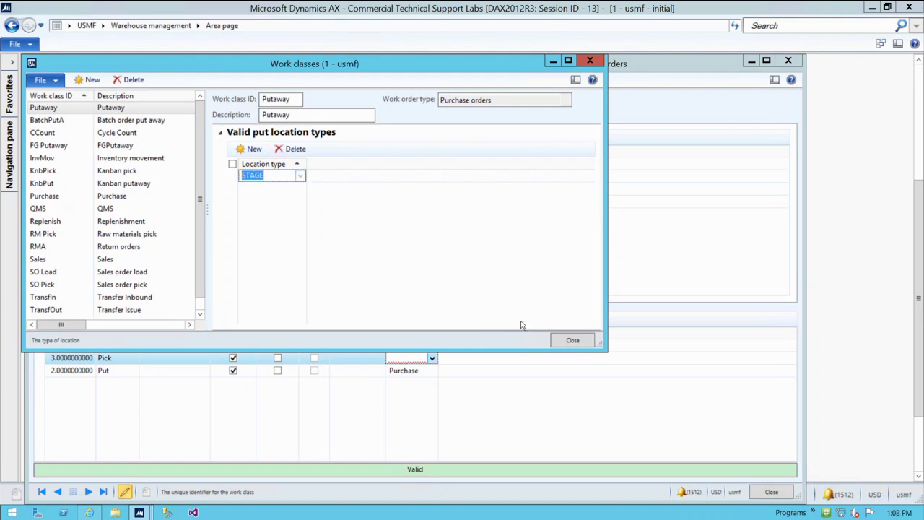
left_click(220, 133)
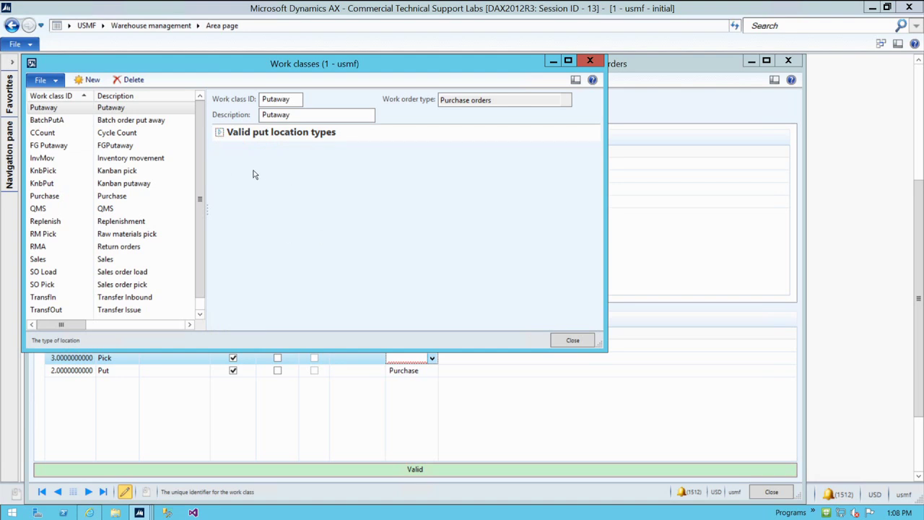
Close the work class details and assign the Putaway work class to the new Pick line of the 24 PO Direct template
left_click(220, 133)
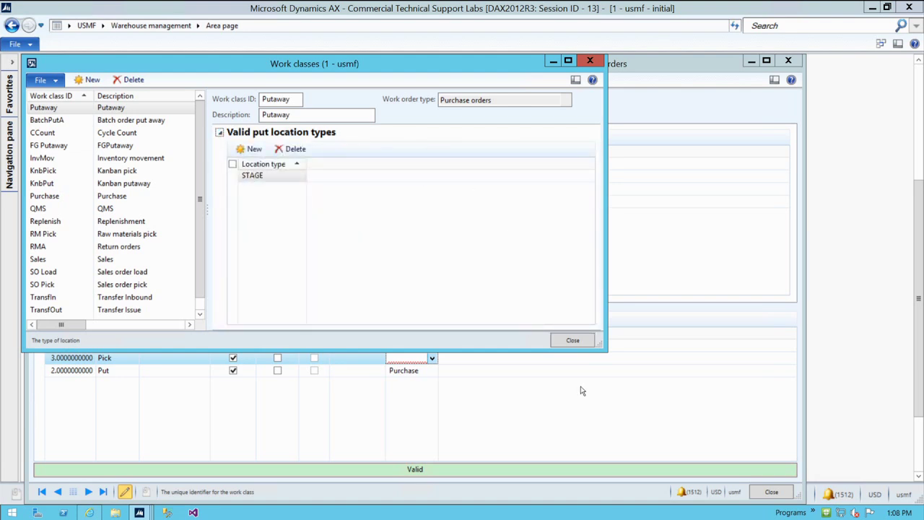
left_click(573, 340)
left_click(433, 359)
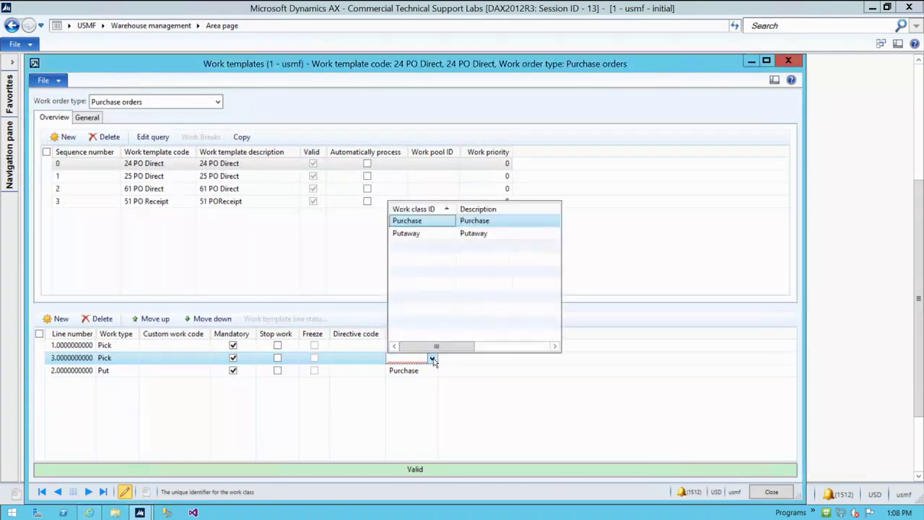
left_click(418, 234)
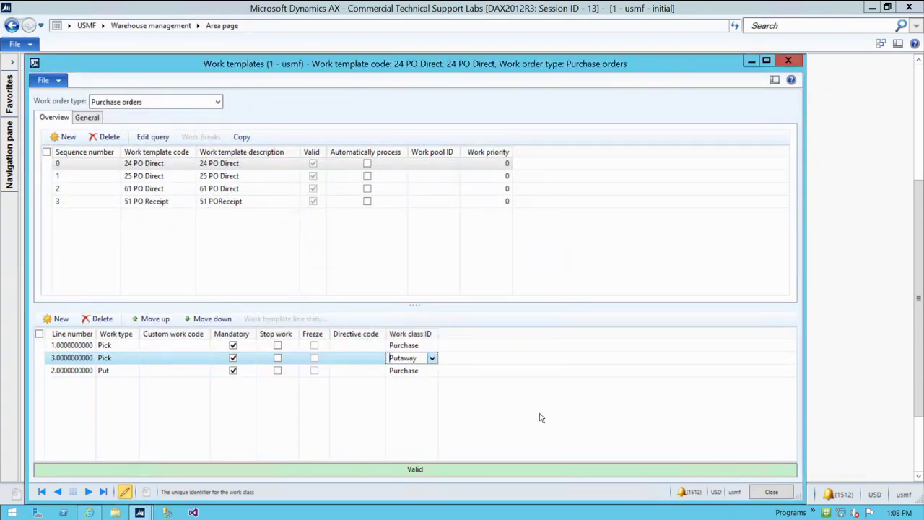
Add a Put line with the work class Putaway to the 24 PO Direct work template
key("ctrl+n")
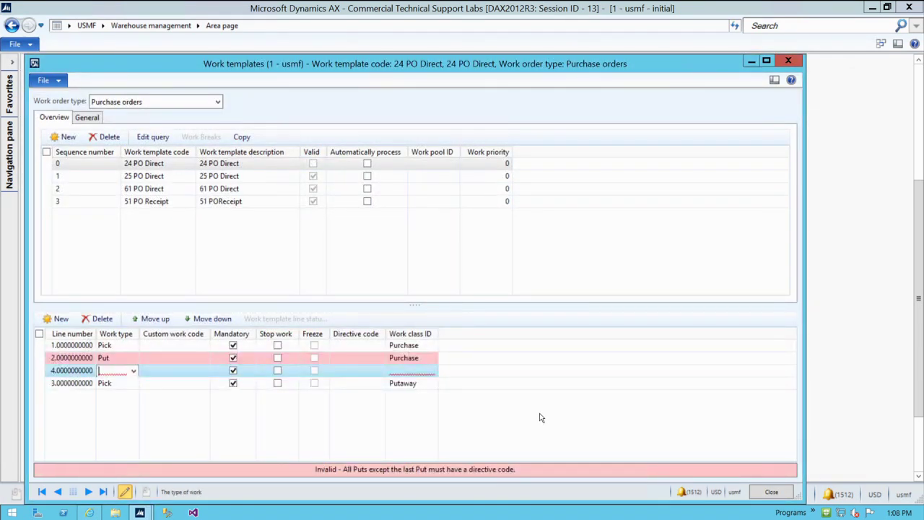
type("Put")
key("Tab")
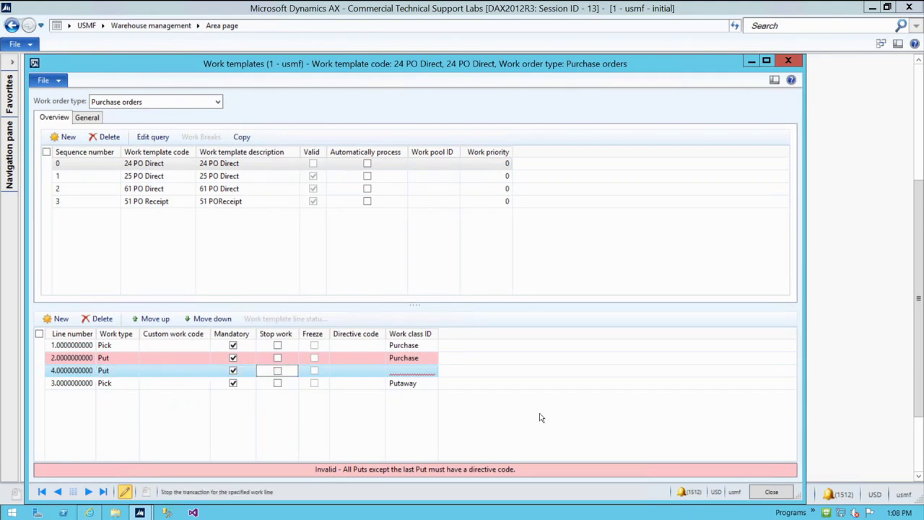
key("Tab")
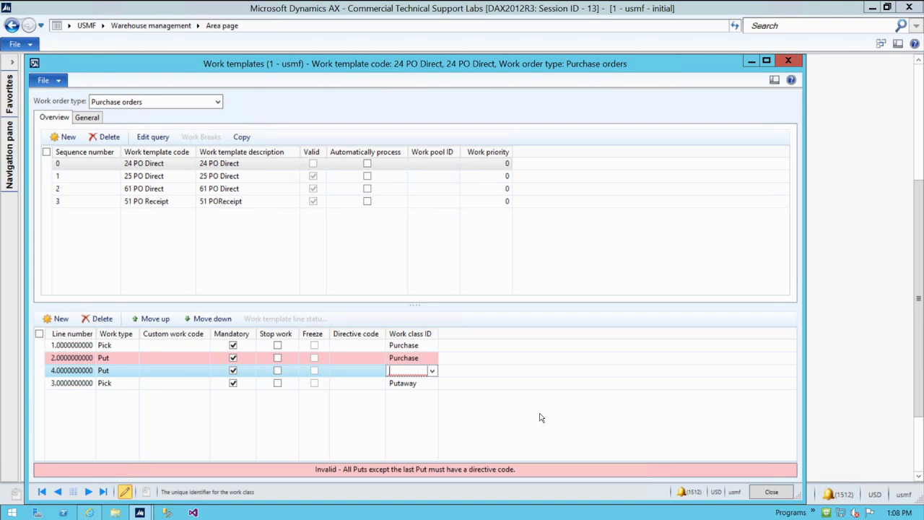
type("Putaway")
key("Tab")
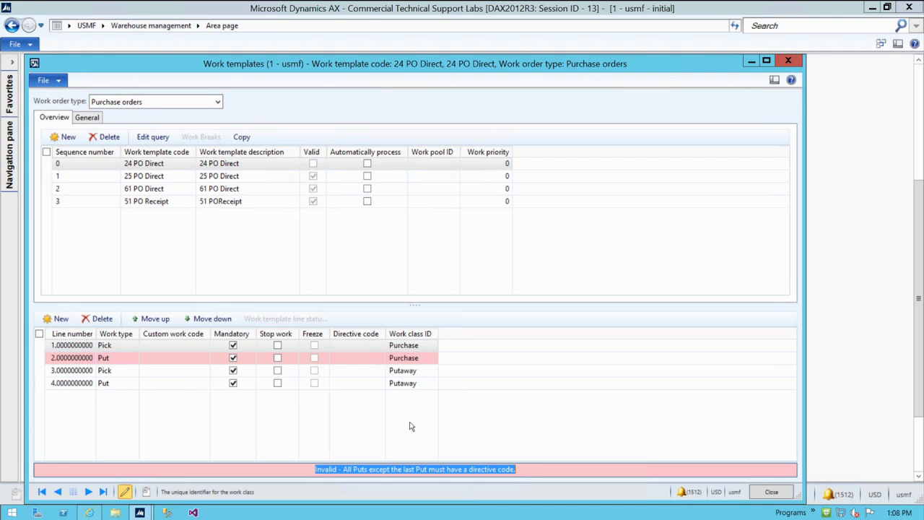
Set the directive code of the first Put line, which uses the Purchase work class, to Stage
left_click(366, 360)
left_click(377, 359)
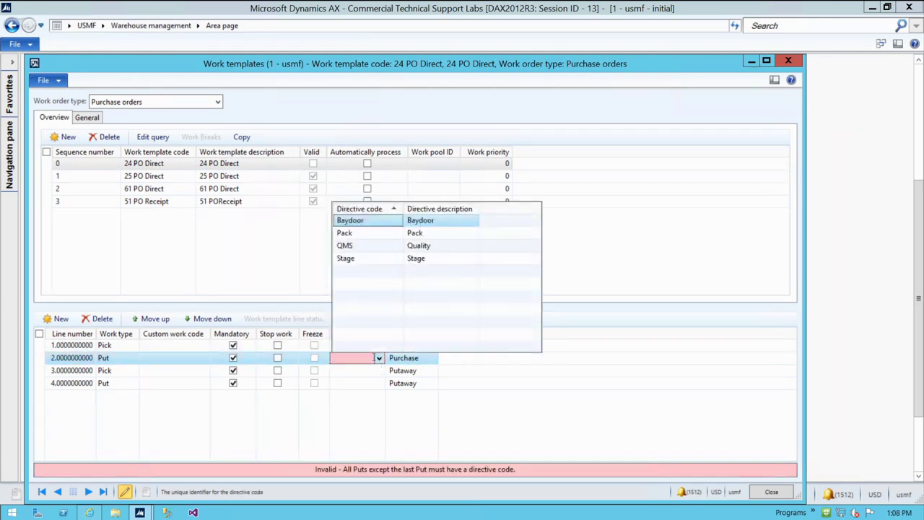
left_click(367, 262)
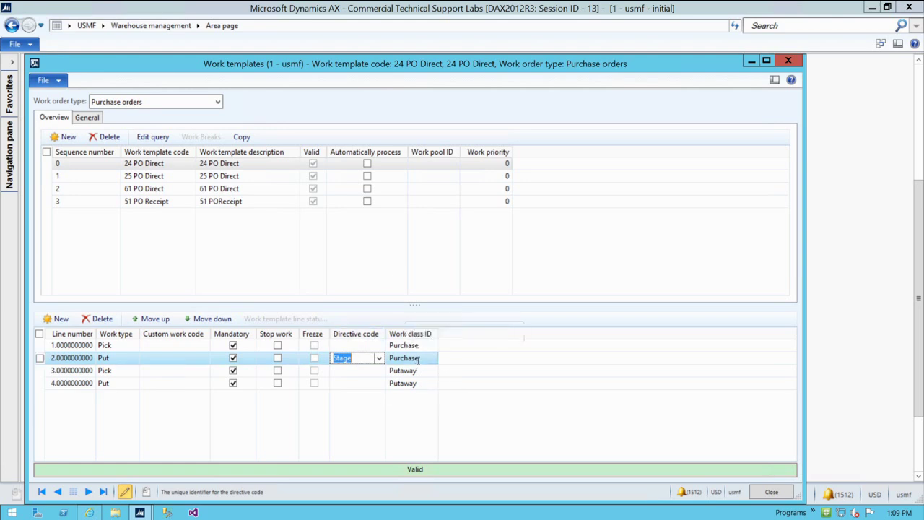
Add STAGE as a valid put location type in the details of the Purchase work class
right_click(418, 361)
left_click(496, 273)
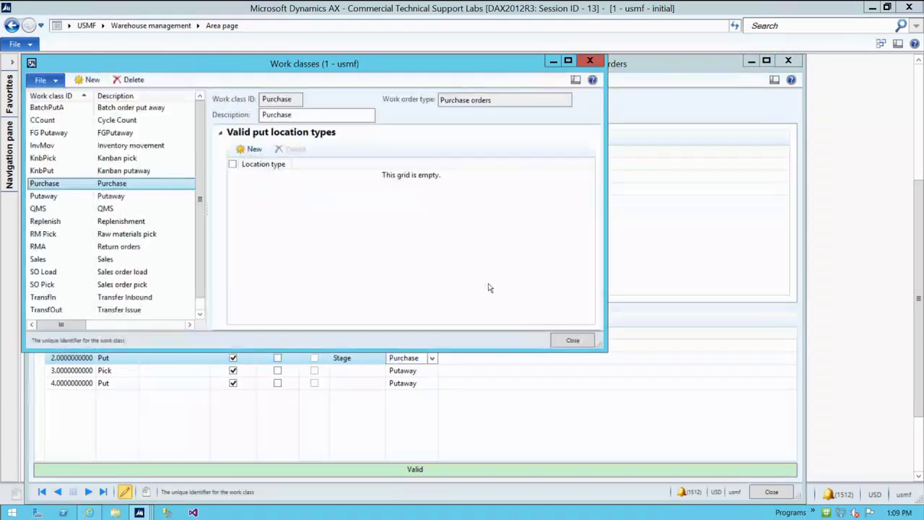
left_click(251, 149)
left_click(300, 176)
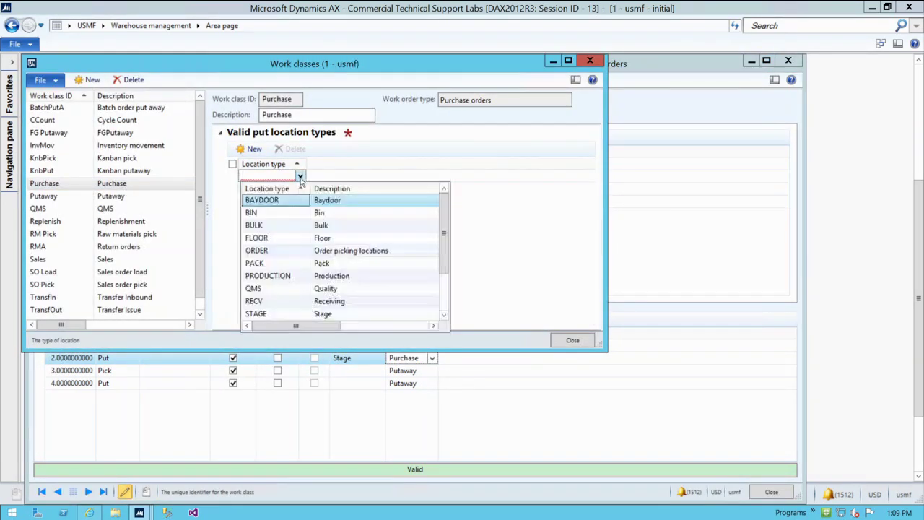
left_click(255, 315)
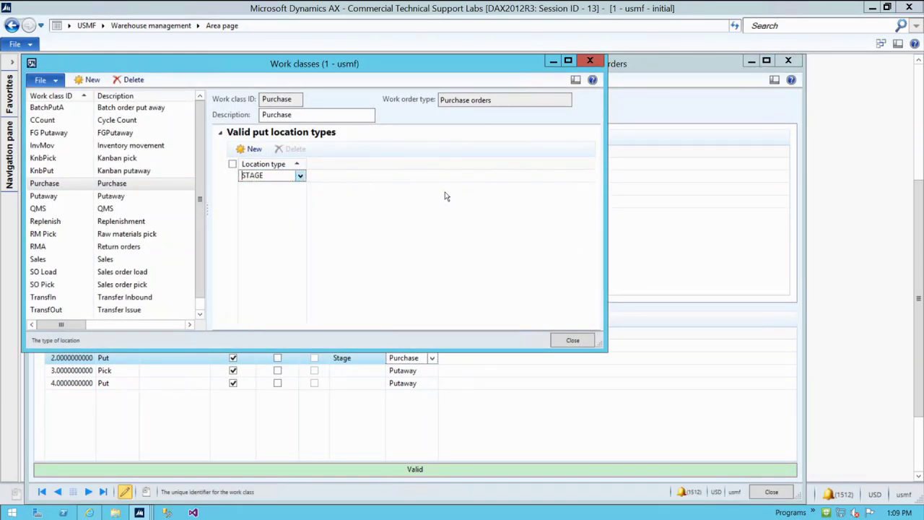
left_click(573, 340)
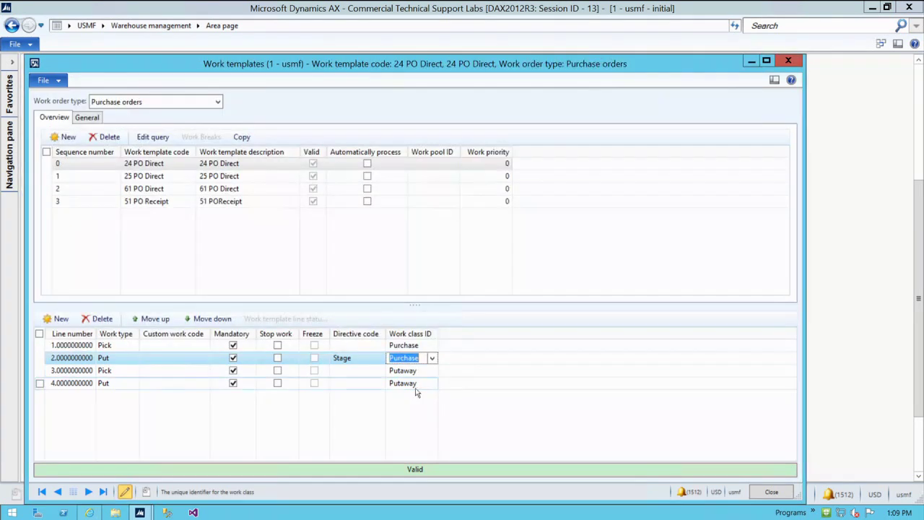
Delete STAGE from the valid put location types of the Putaway work class used by the last Put line
right_click(408, 383)
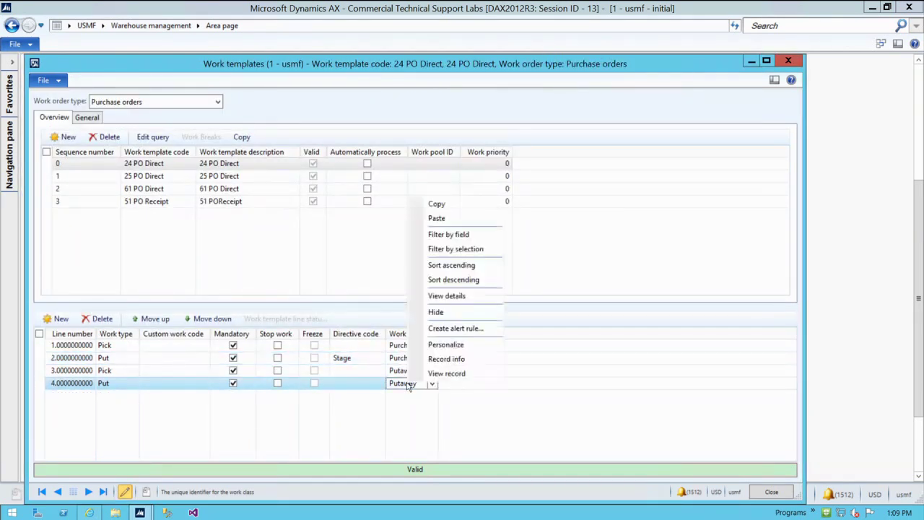
left_click(457, 293)
left_click(288, 177)
key("alt+F9")
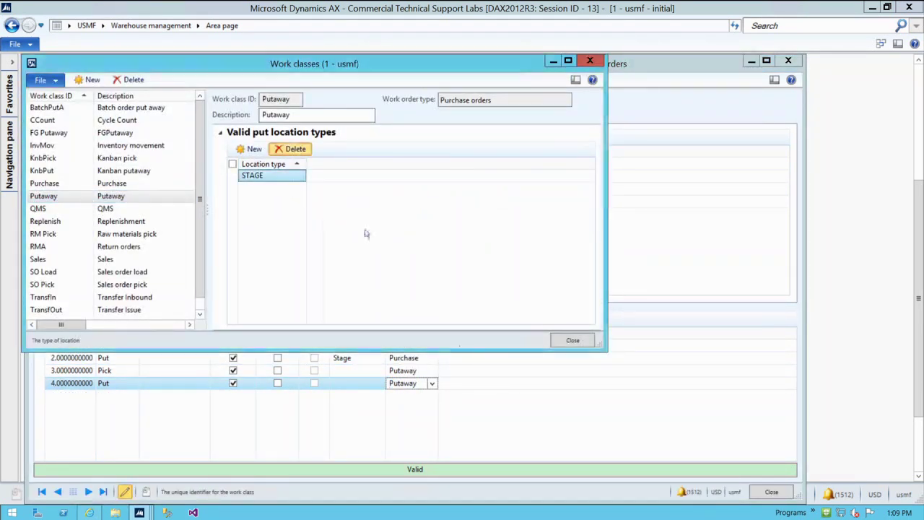
left_click(512, 301)
left_click(573, 341)
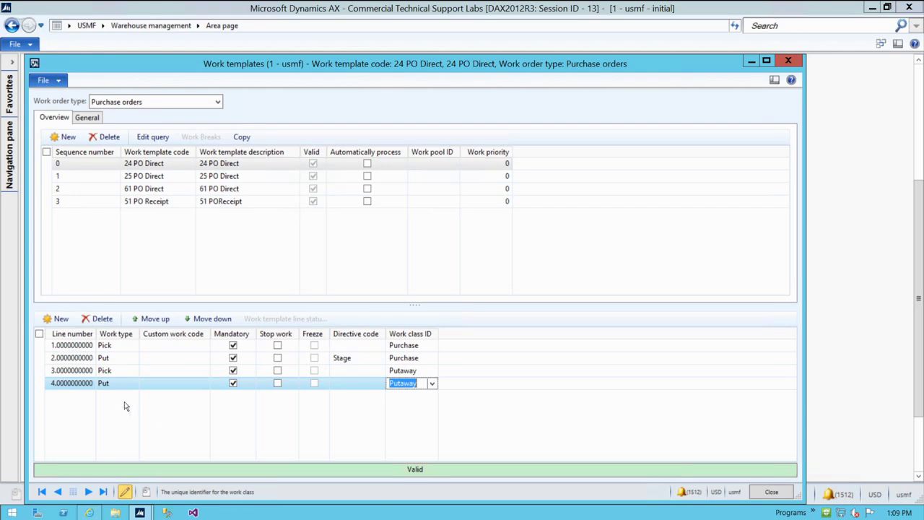
Clear the directive code of Put line 2 in the 24 PO Direct work template
left_click(122, 358)
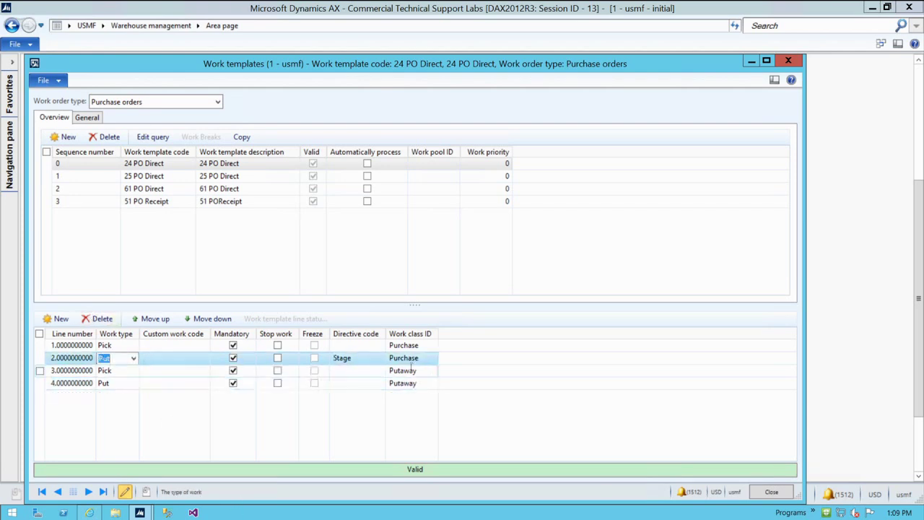
left_click(352, 358)
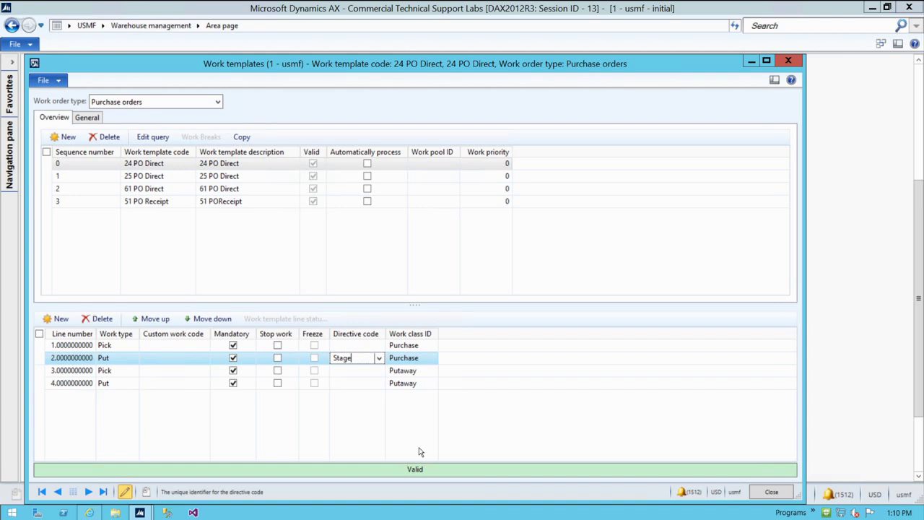
key("BackSpace")
key("BackSpace")
key("BackSpace")
key("BackSpace")
key("BackSpace")
left_click(112, 357)
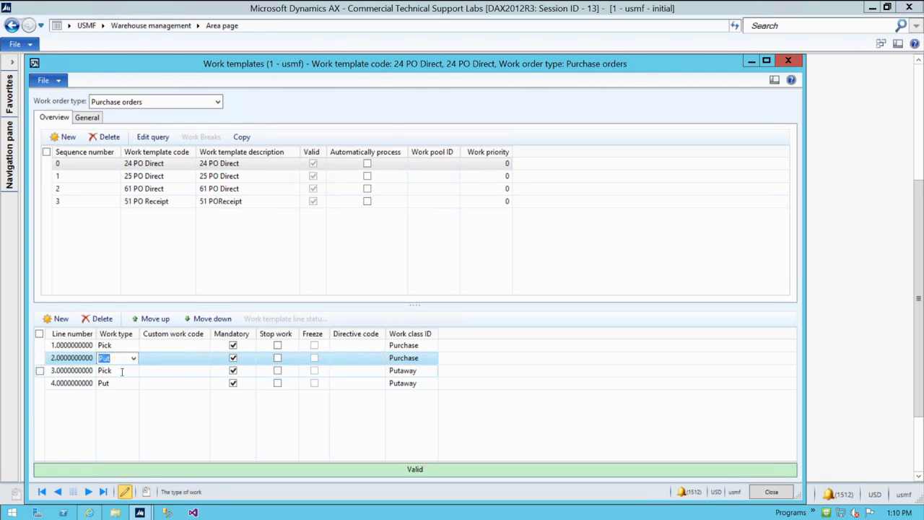
Delete the Pick and Put lines that use the Putaway work class from the 24 PO Direct template
left_click(123, 370)
key("shift+Down")
left_click(103, 319)
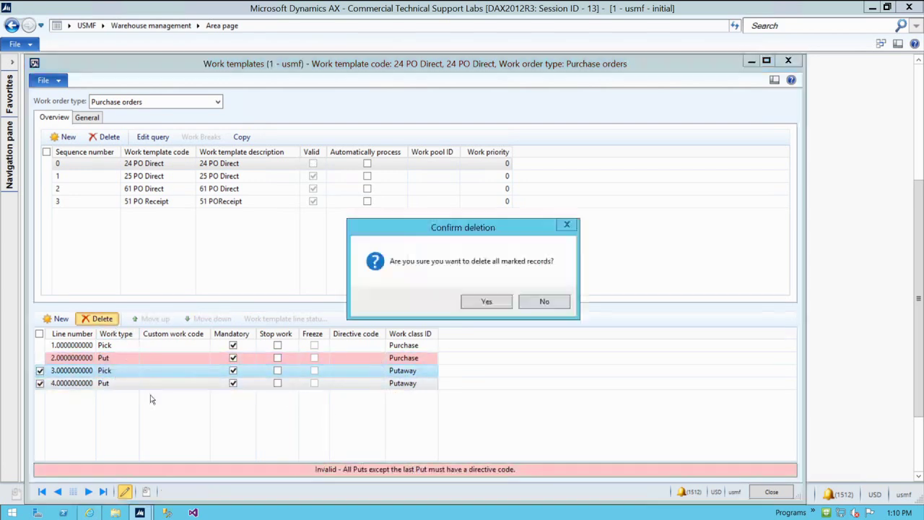
left_click(493, 303)
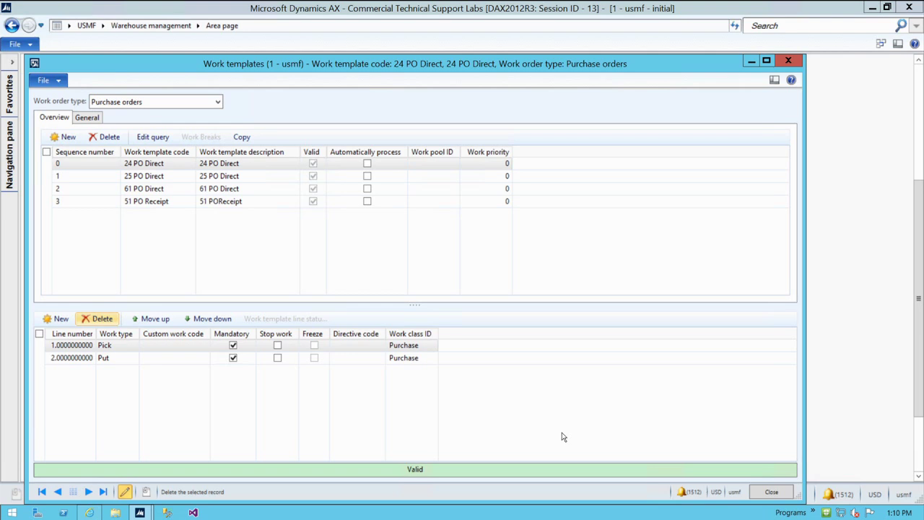
Try a new line of work type Custom in the 24 PO Direct template, looking up its custom work codes, and delete the line
left_click(61, 319)
left_click(133, 347)
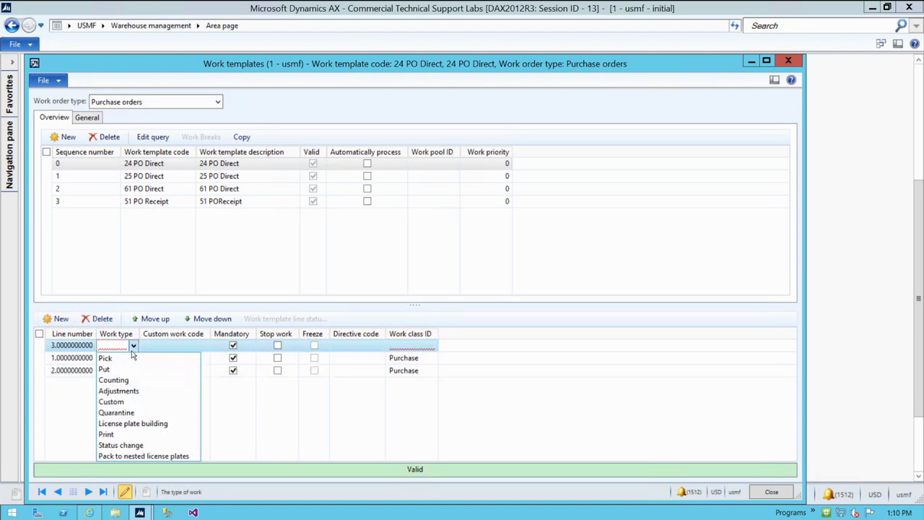
left_click(172, 406)
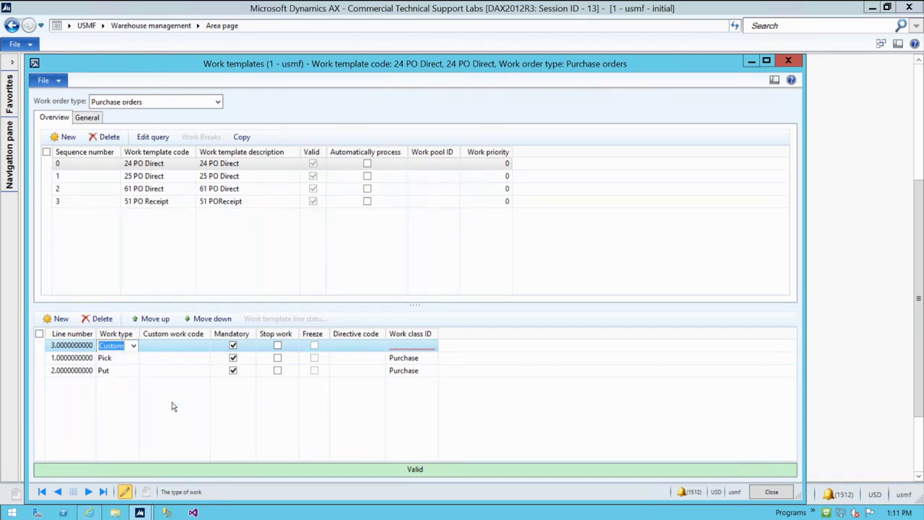
left_click(426, 345)
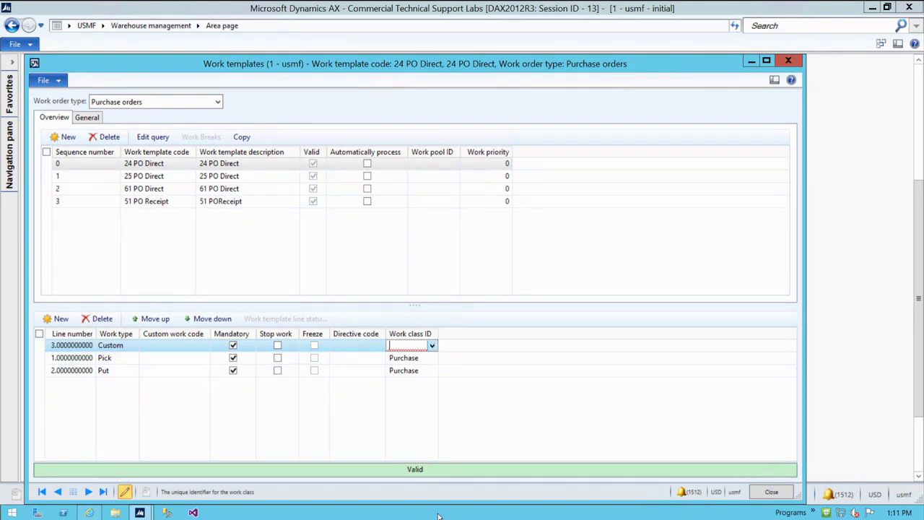
left_click(201, 347)
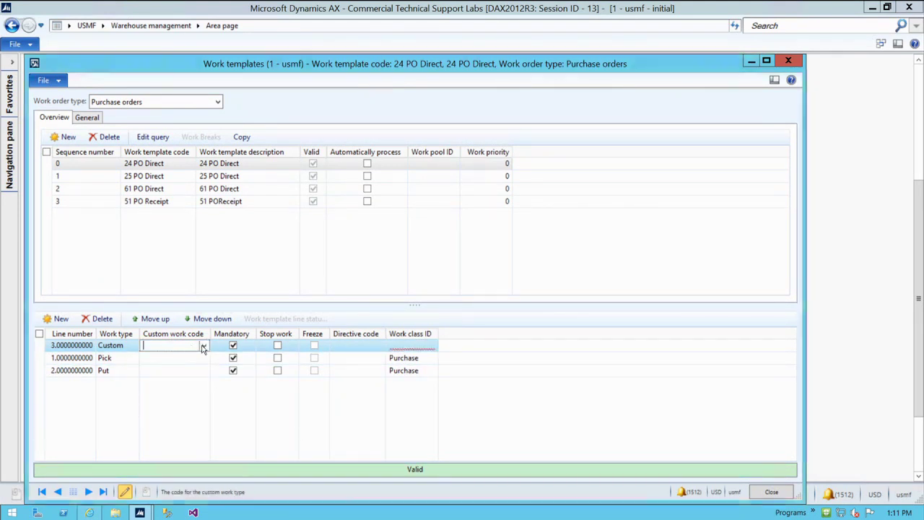
left_click(203, 346)
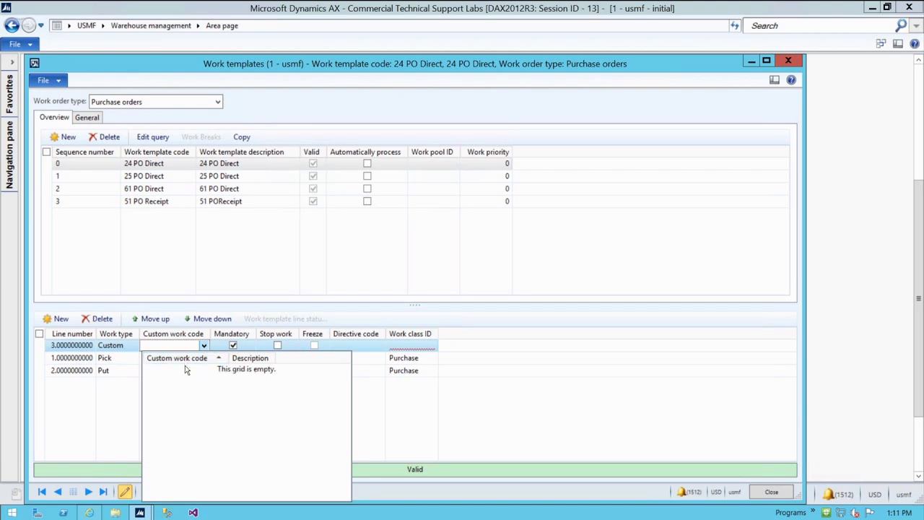
left_click(115, 347)
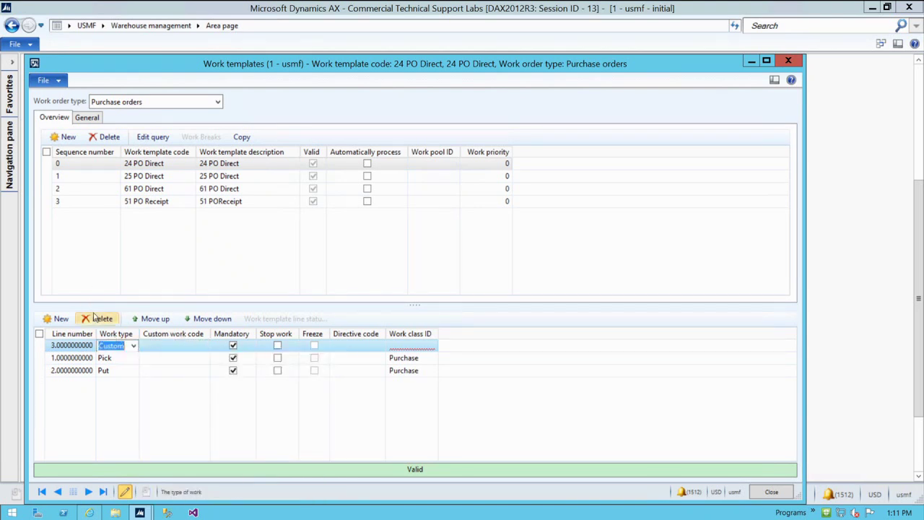
left_click(99, 318)
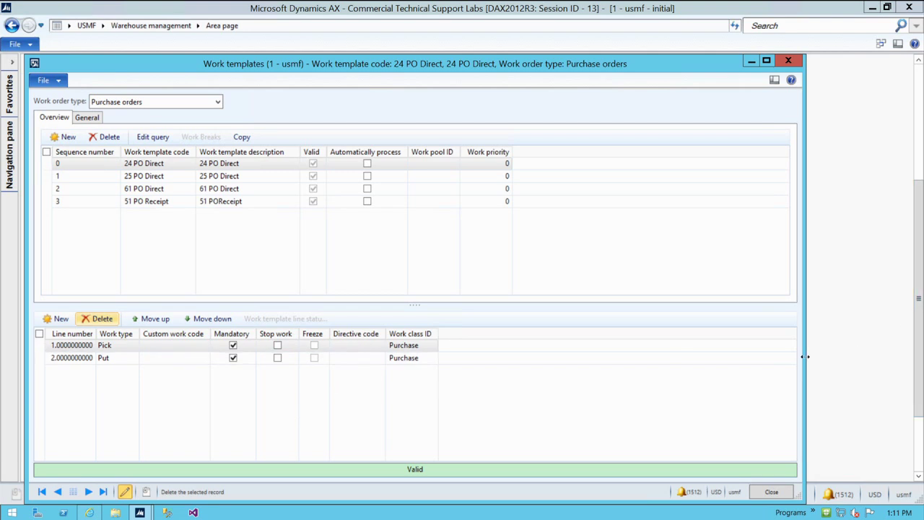
Open the location directives for the work order type Purchase orders and display the 24 PO Direct directive with its lines and actions
left_click_drag(805, 358, 578, 369)
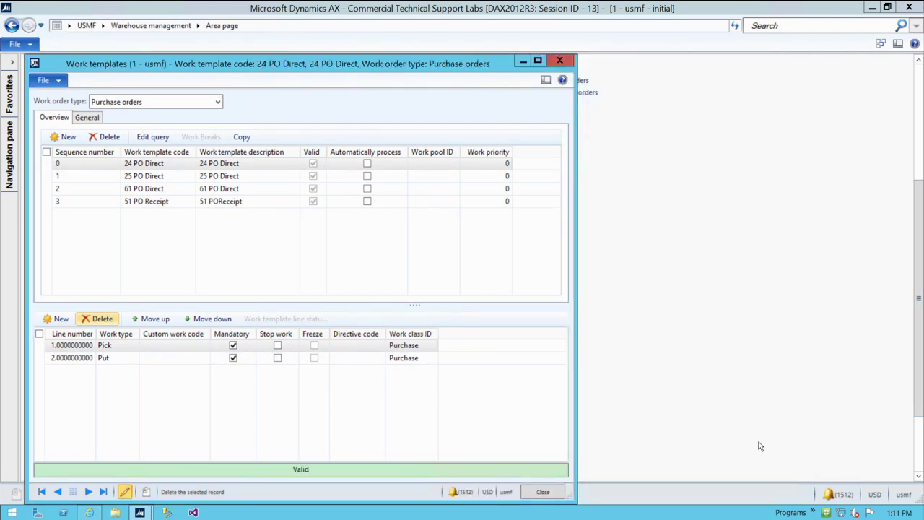
left_click(740, 409)
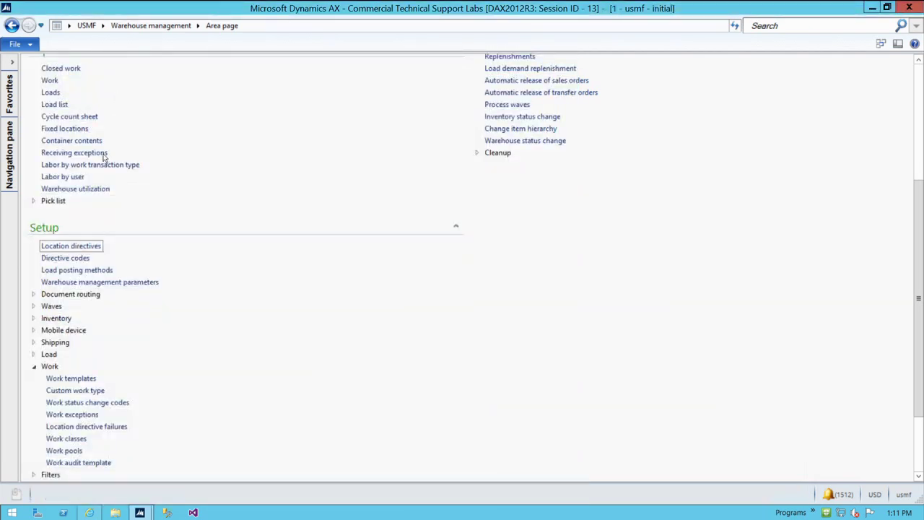
left_click(76, 246)
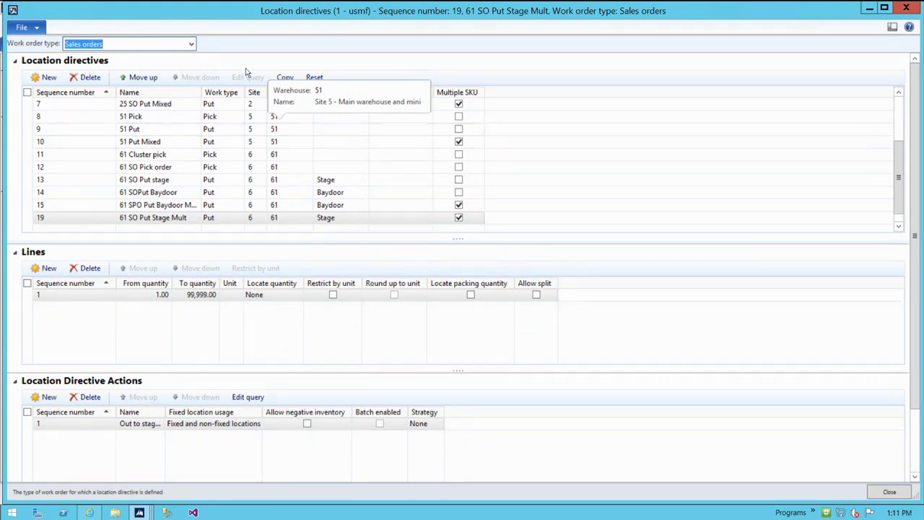
left_click(191, 44)
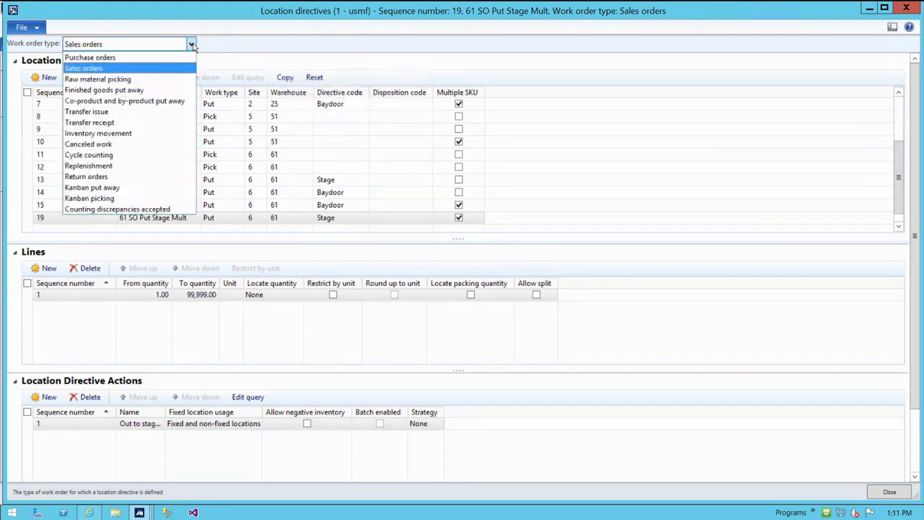
left_click(135, 59)
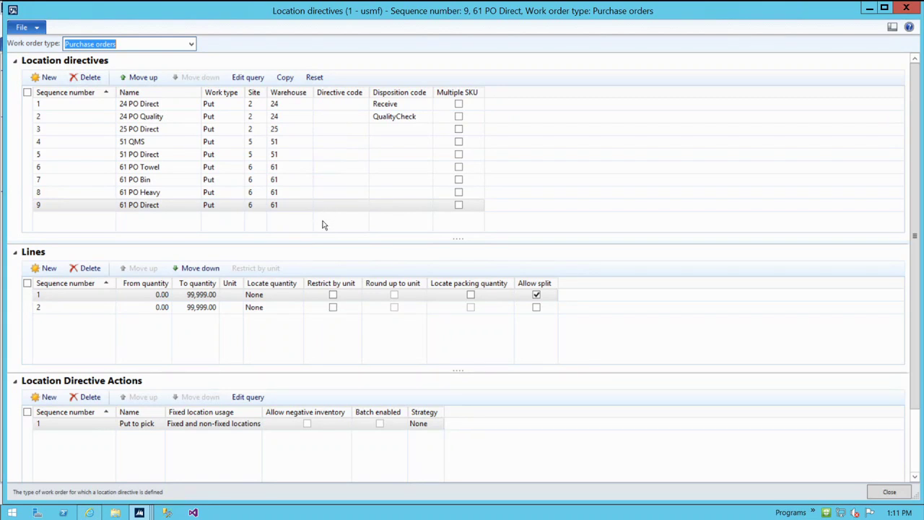
left_click(231, 104)
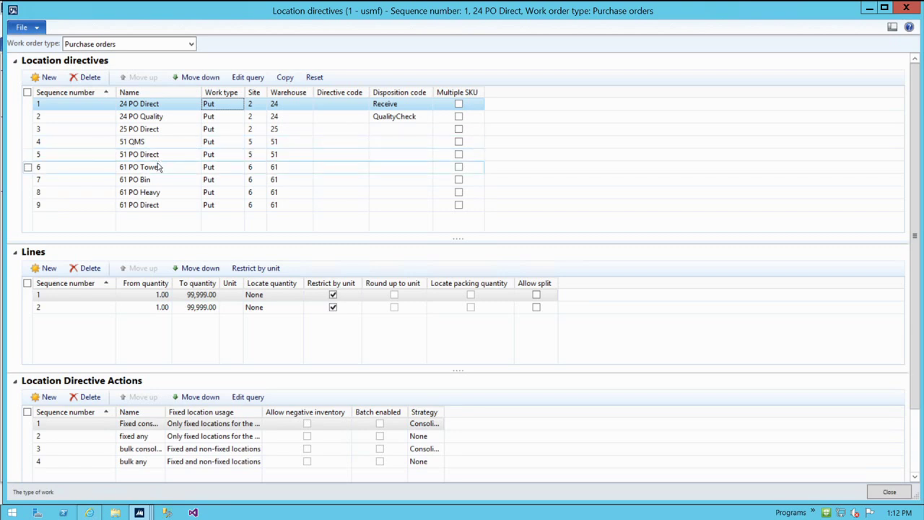
left_click(143, 106)
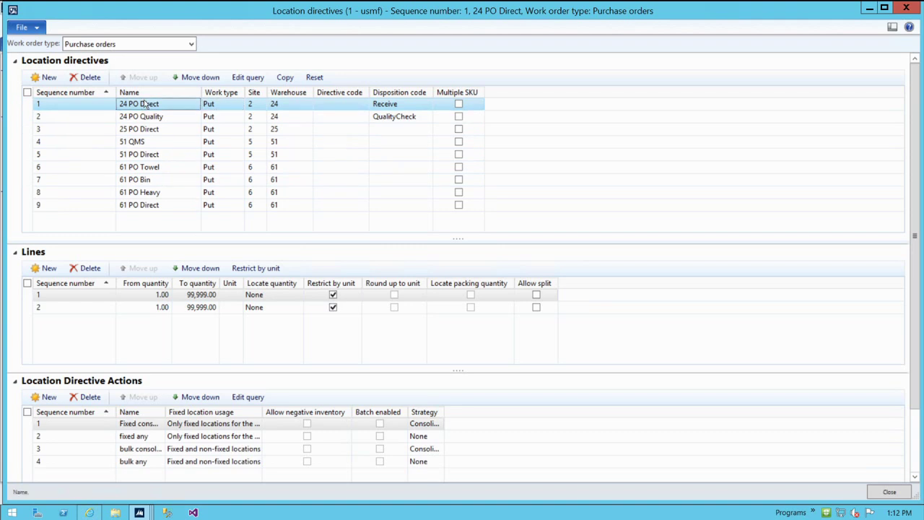
Inspect the query of the 24 PO Direct directive and compare its lines and actions with those of 24 PO Quality and 25 PO Direct
left_click(245, 79)
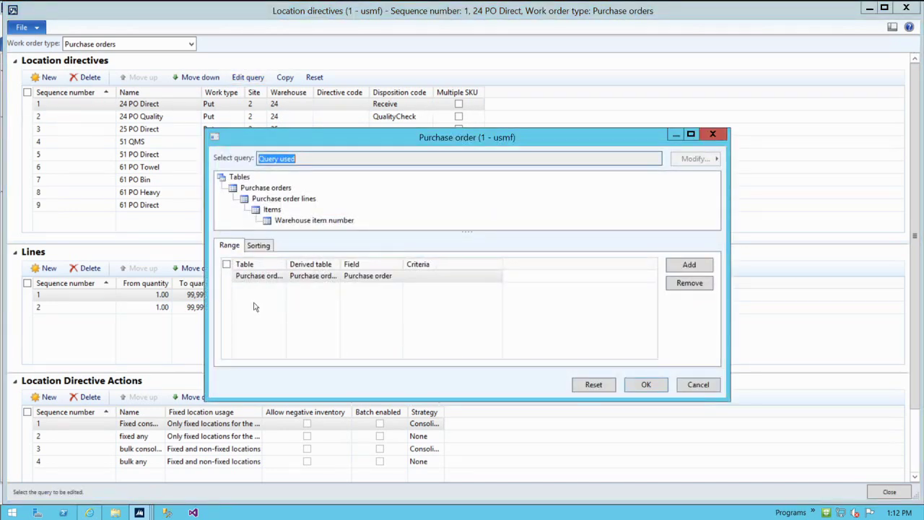
left_click(696, 387)
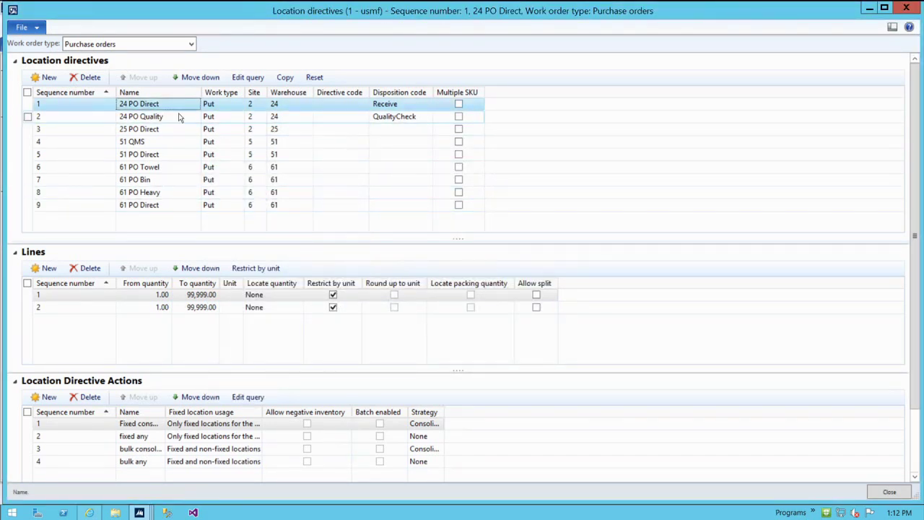
left_click(403, 103)
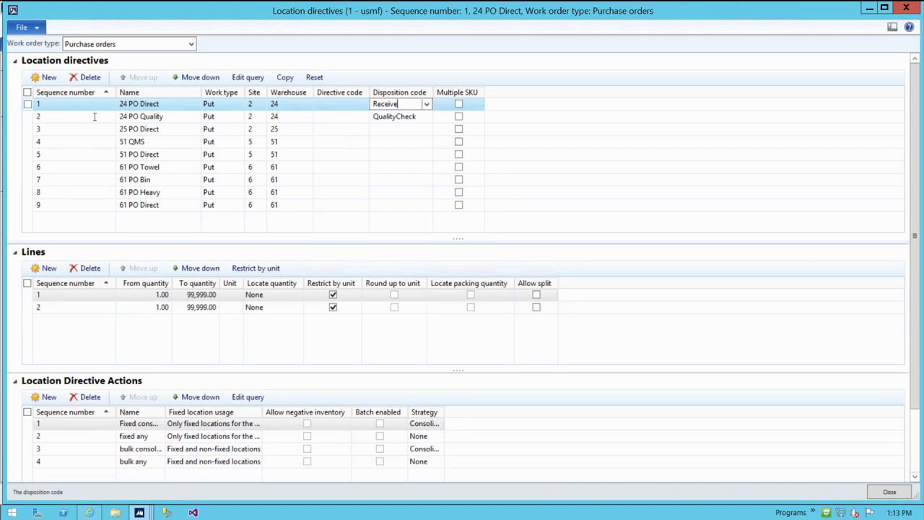
left_click(94, 117)
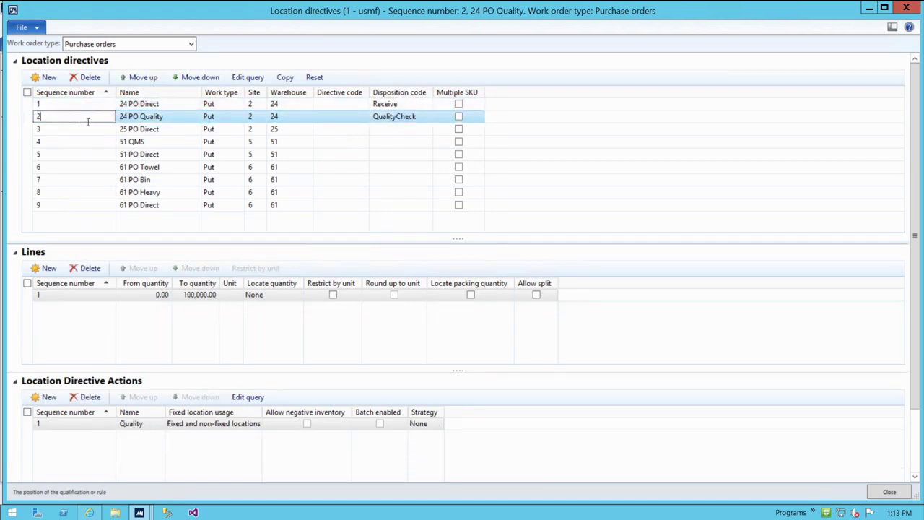
left_click(89, 129)
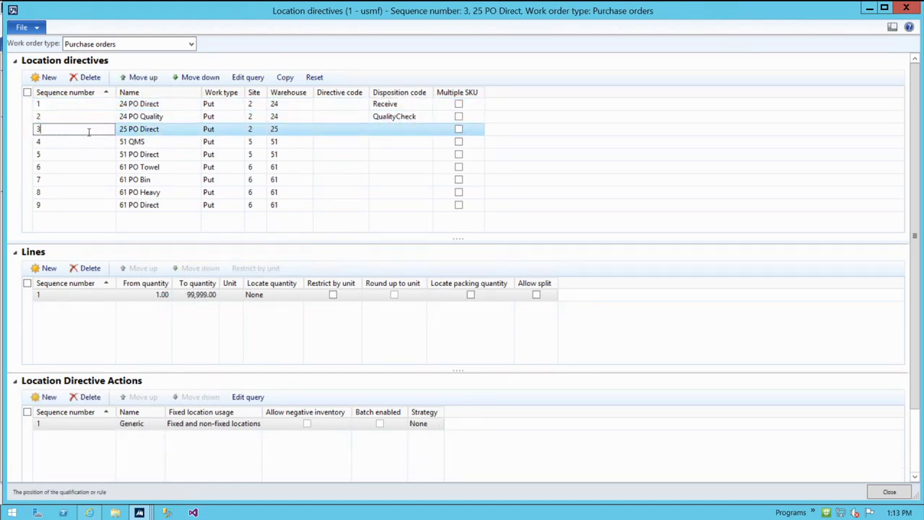
left_click(85, 104)
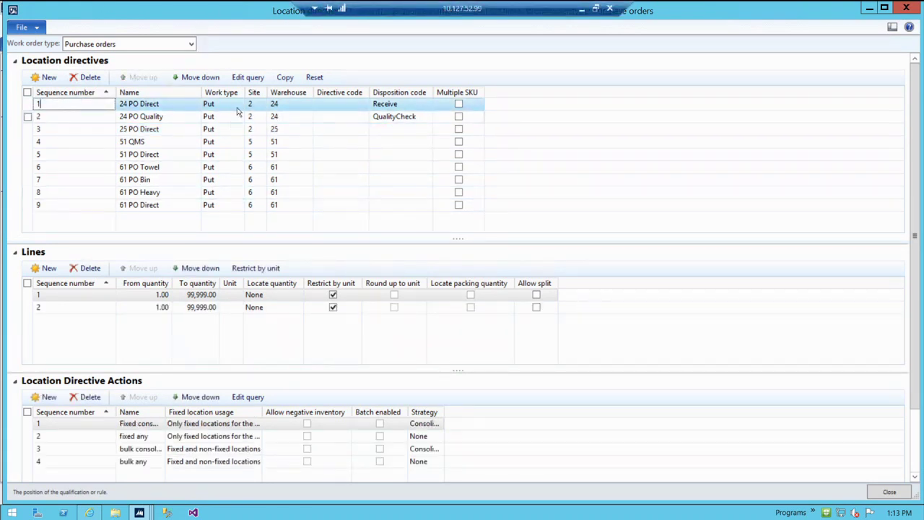
Examine the Purchase orders range in the 24 PO Direct directive's query and close the query without changes
left_click(300, 108)
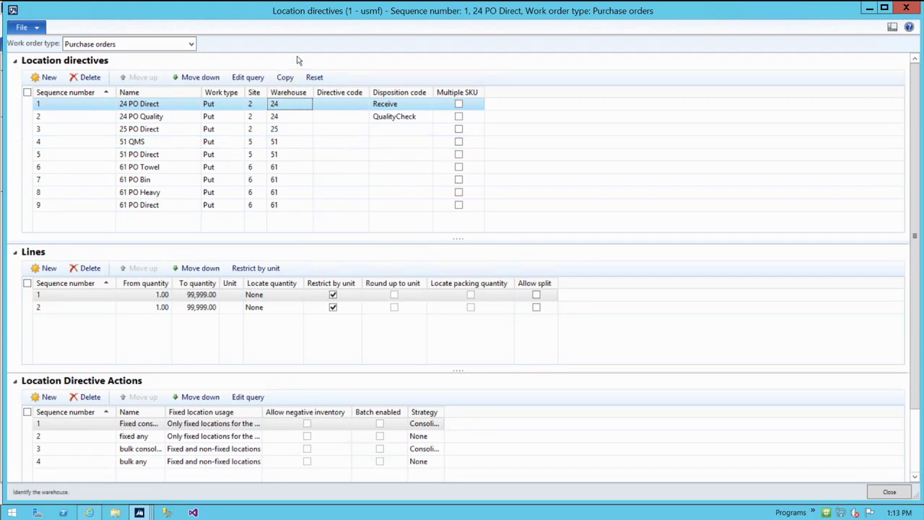
left_click(248, 77)
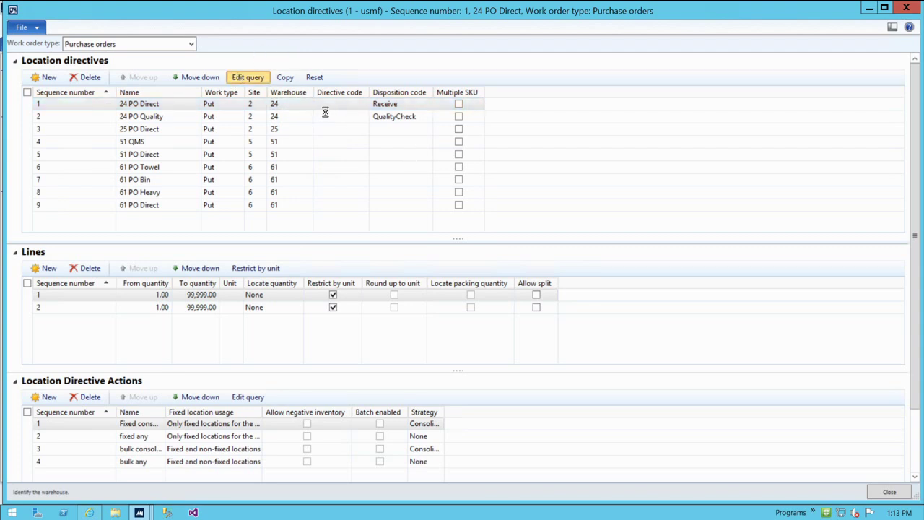
left_click(256, 276)
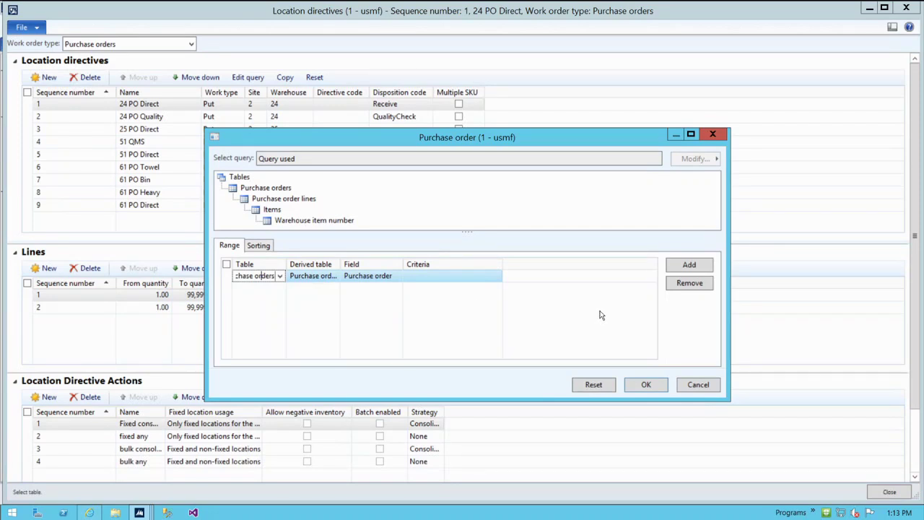
left_click(697, 384)
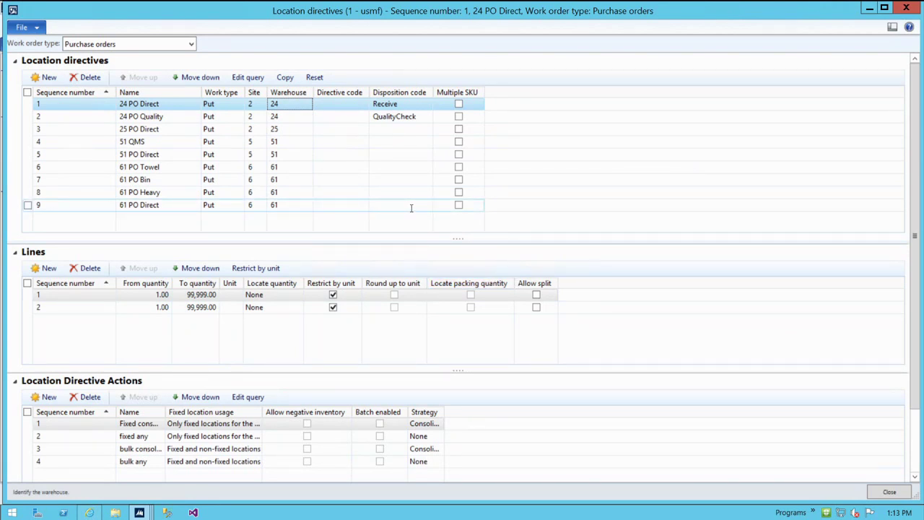
View the details of 24 PO Direct's disposition code and review the inventory statuses of the Receive and RMA Credit codes
left_click(403, 104)
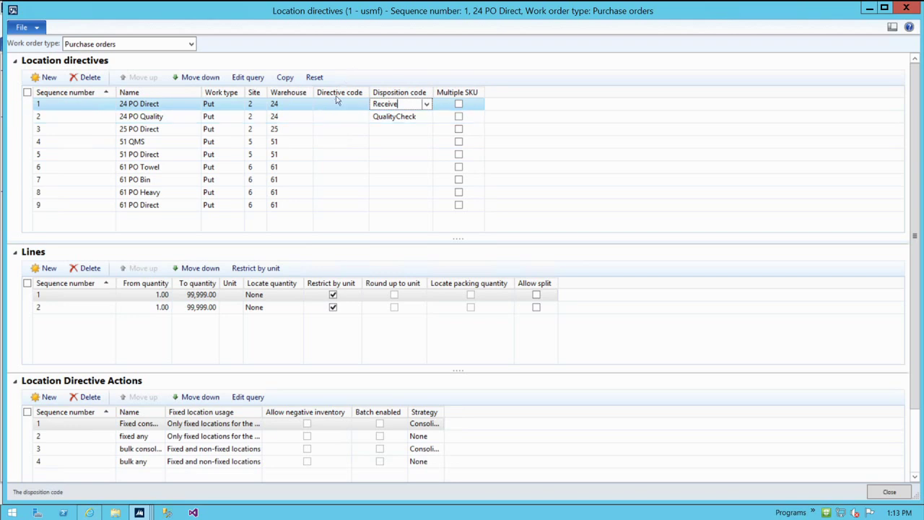
right_click(397, 105)
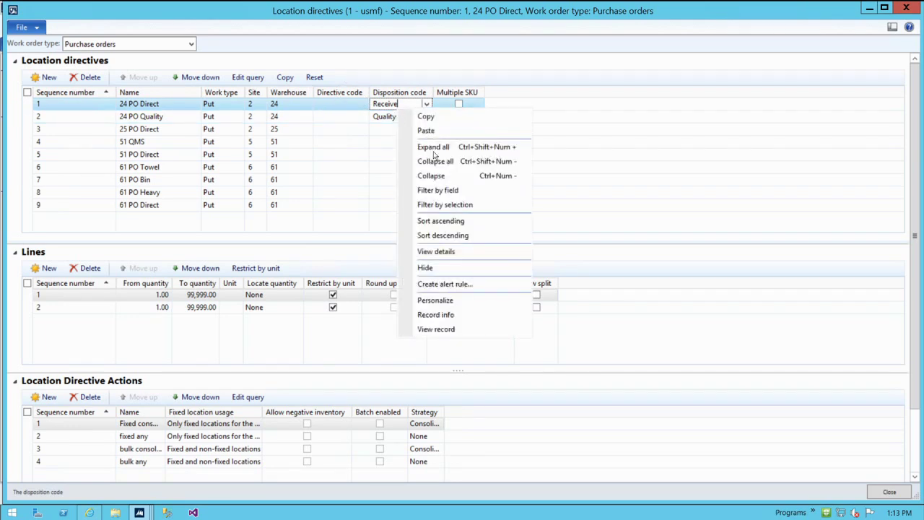
left_click(447, 253)
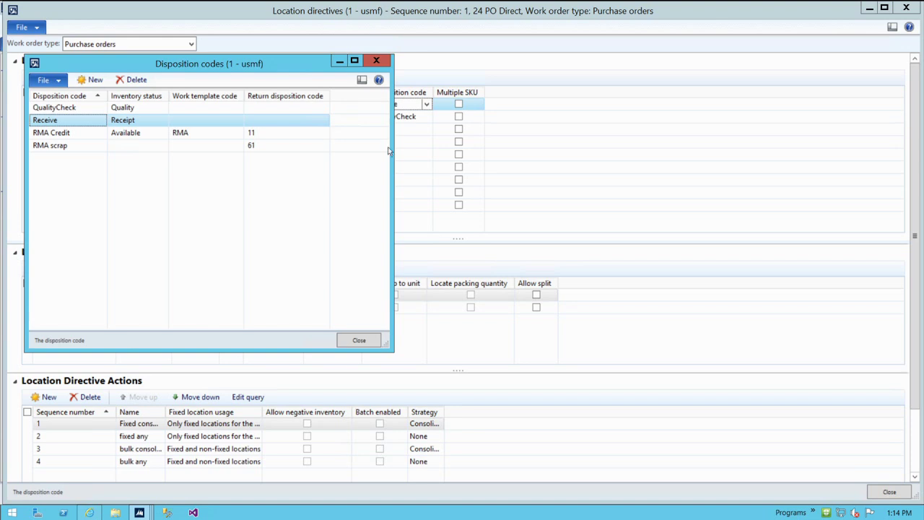
left_click(145, 134)
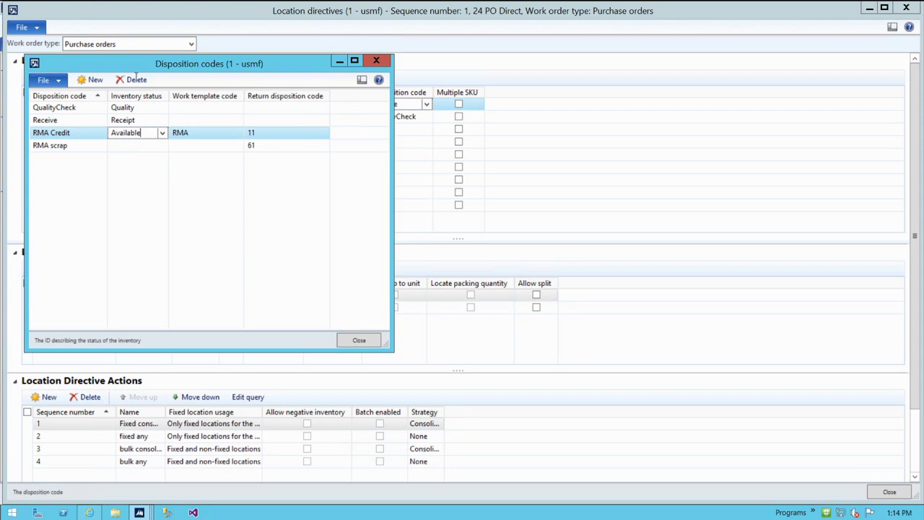
left_click(88, 120)
left_click(144, 123)
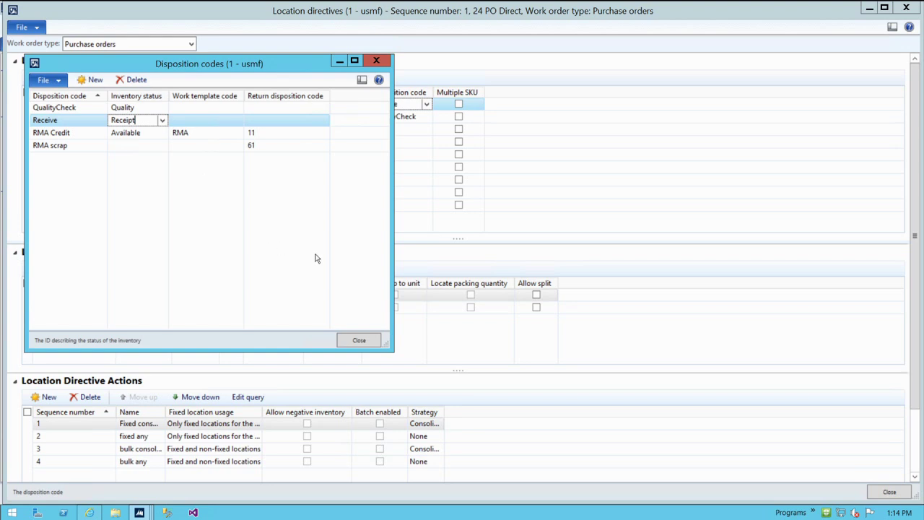
left_click(359, 341)
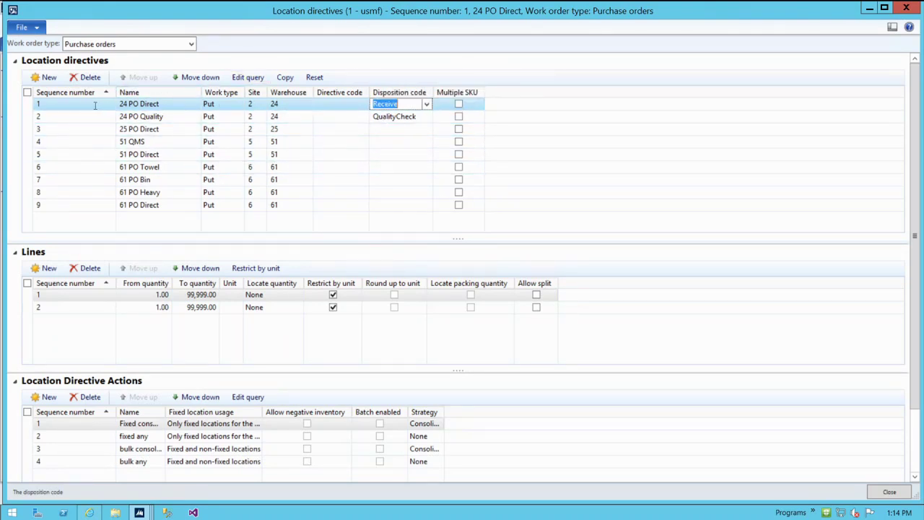
Check which unit line 1 of the 24 PO Direct directive is restricted to
left_click(148, 107)
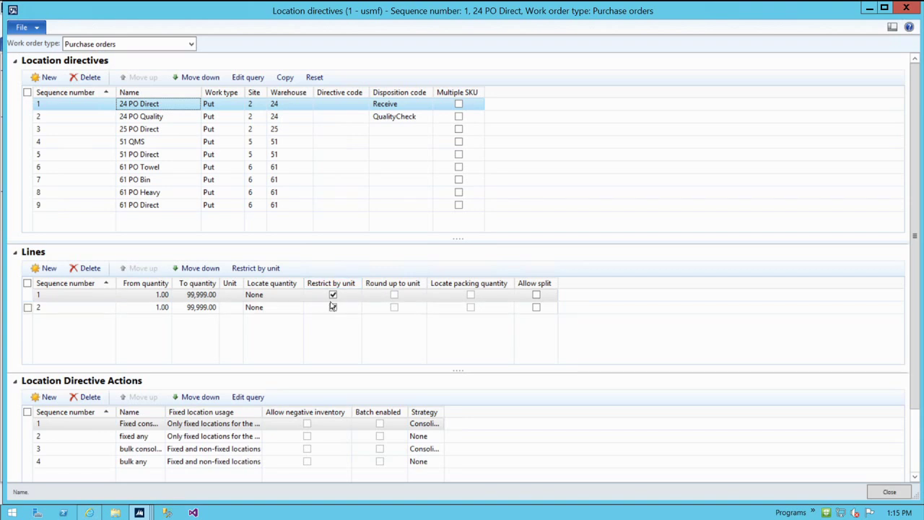
left_click(264, 294)
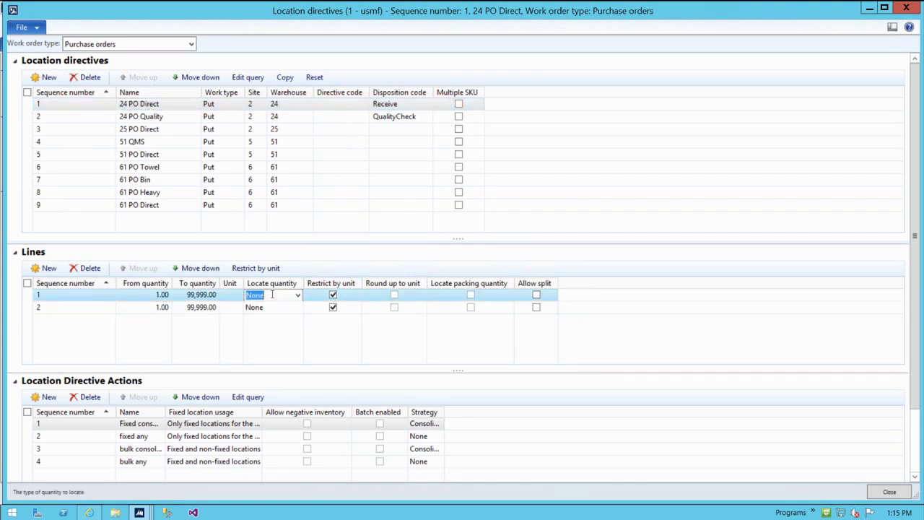
left_click(265, 271)
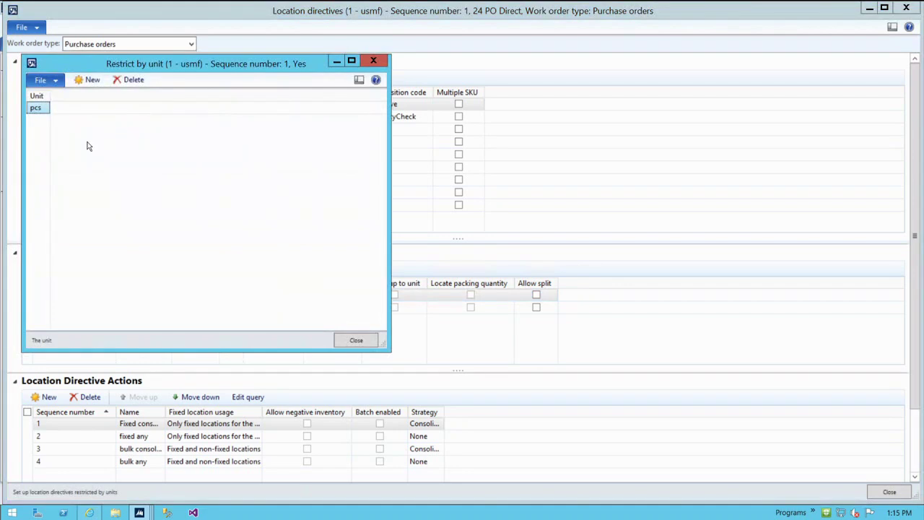
left_click(362, 340)
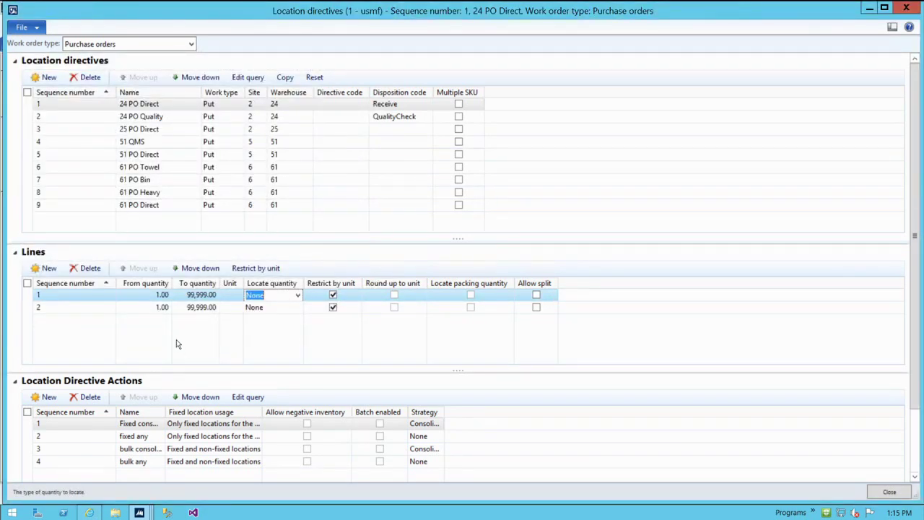
Compare the location directive actions belonging to lines 1 and 2 of the 24 PO Direct directive
left_click(69, 425)
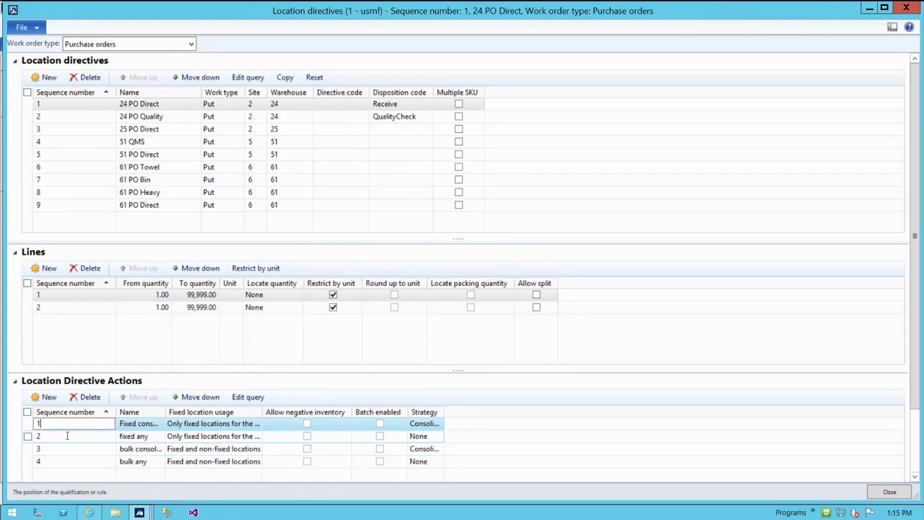
left_click(67, 295)
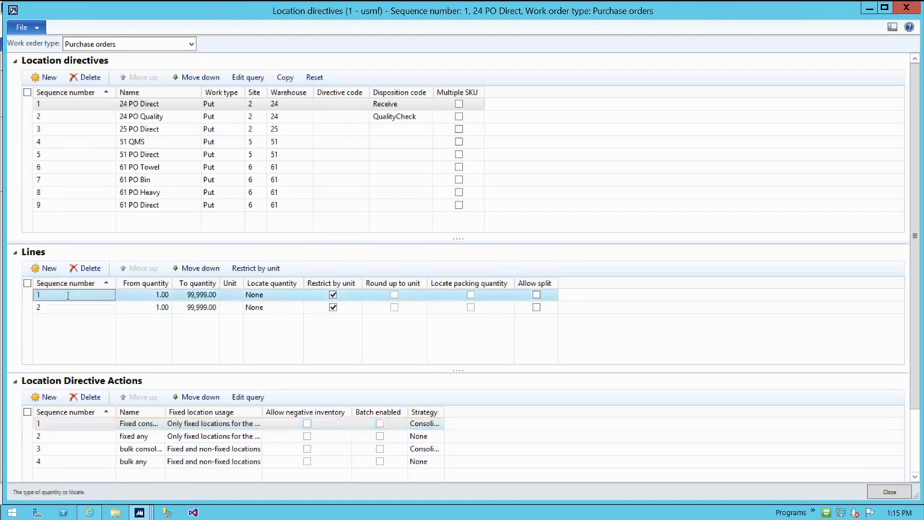
left_click(67, 296)
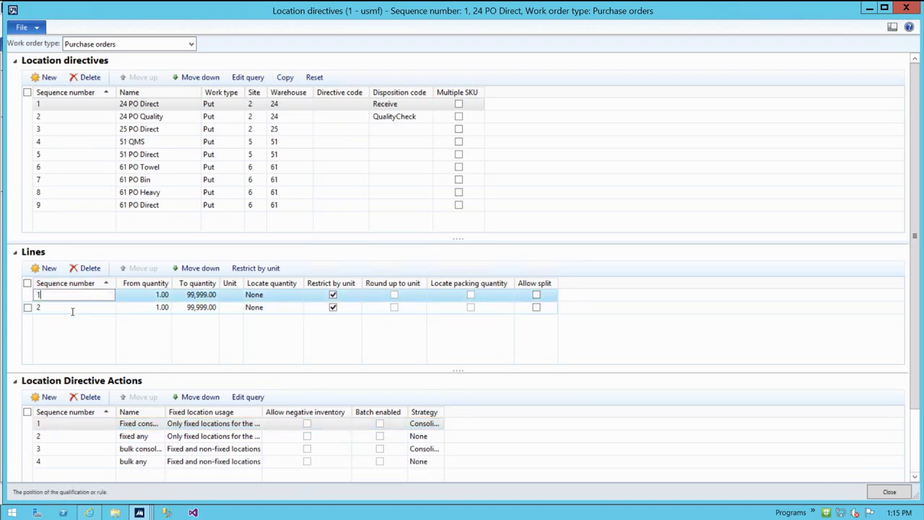
left_click(71, 309)
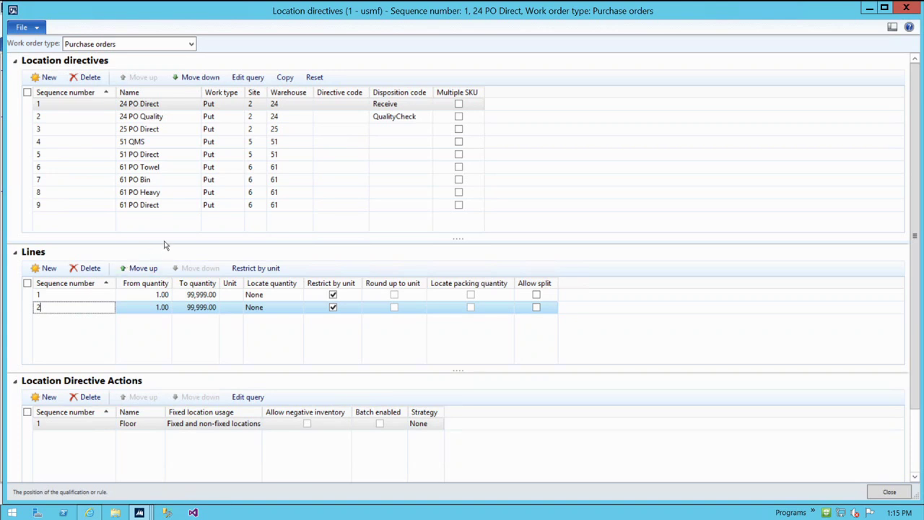
left_click(75, 294)
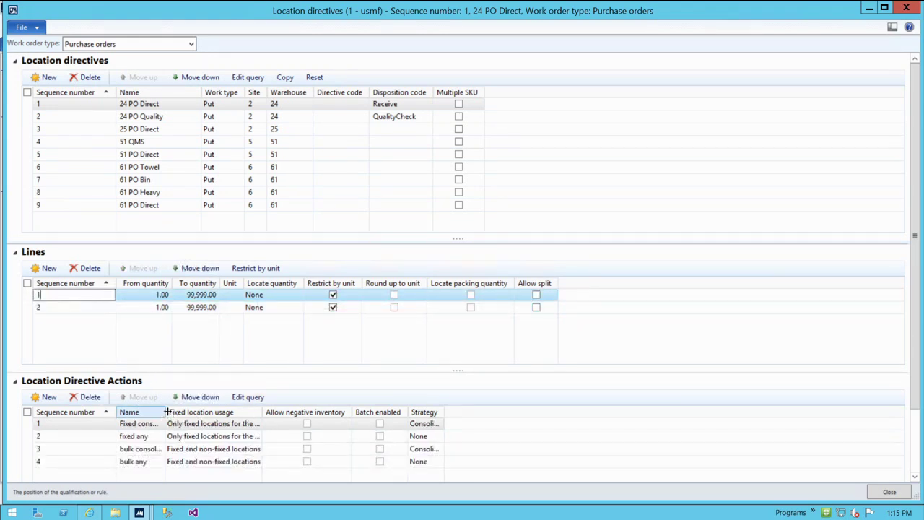
Widen the actions' Name column and review the strategies of line 1's Fixed consolidate, fixed any, bulk consolidate and bulk any actions
left_click_drag(165, 411, 234, 412)
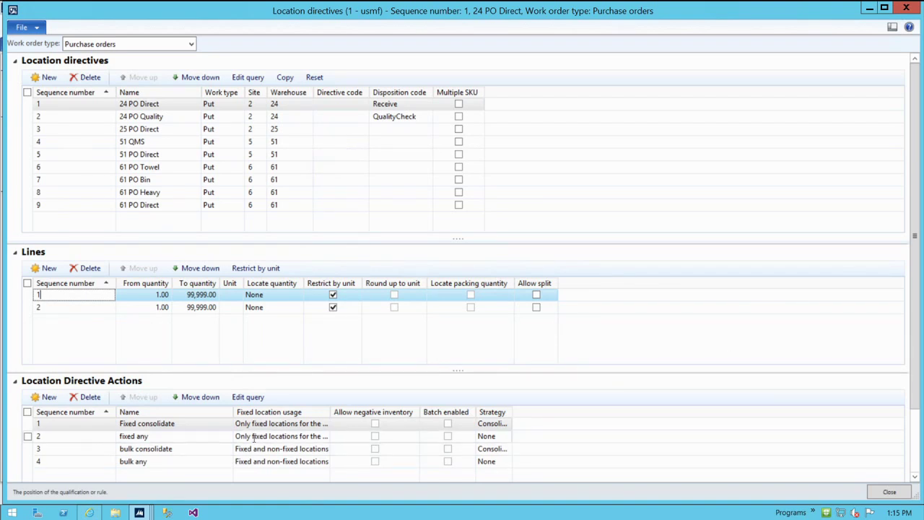
left_click(55, 424)
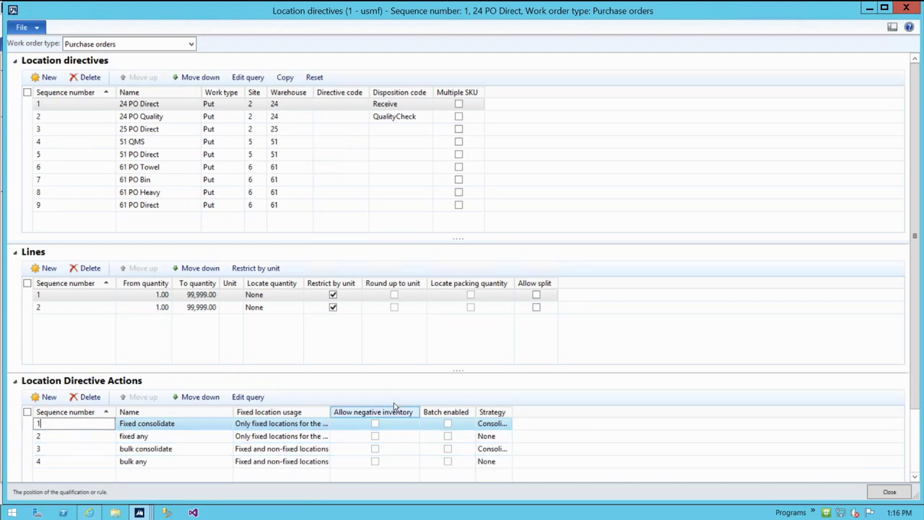
left_click(504, 424)
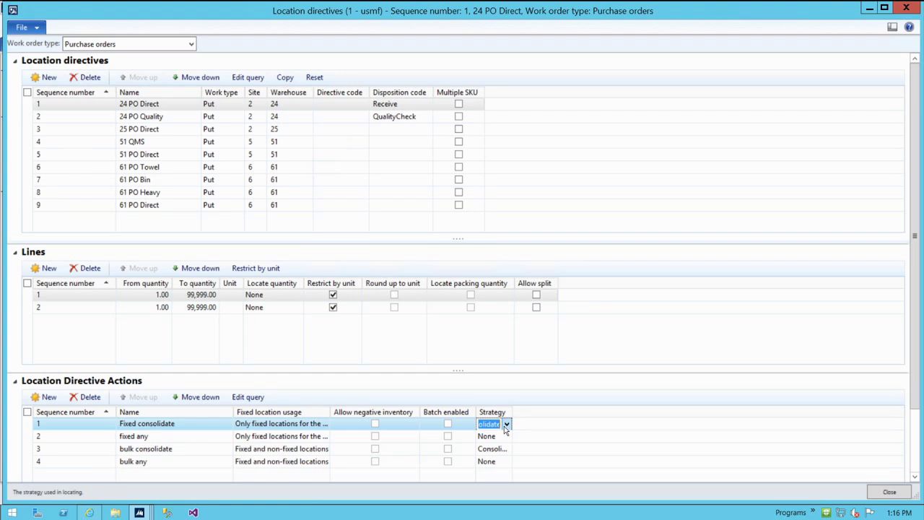
left_click(162, 438)
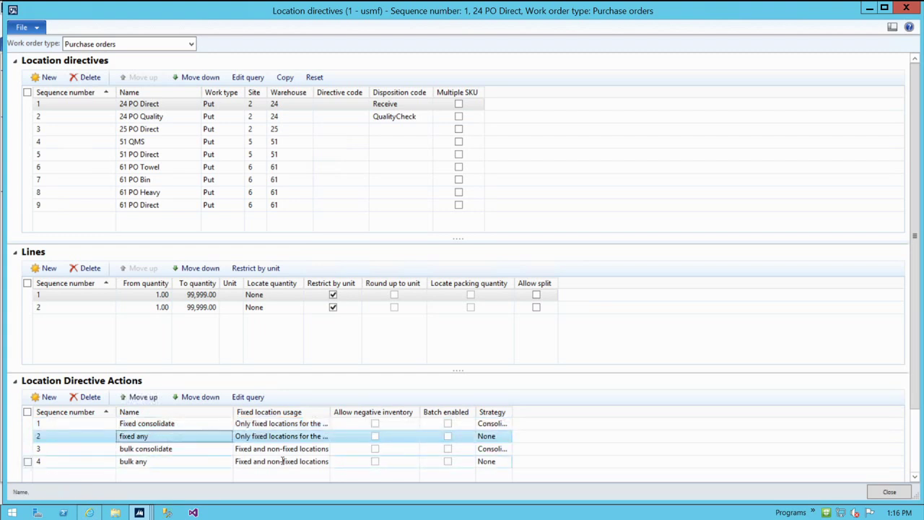
key("Tab")
key("Tab")
key("Tab")
key("Tab")
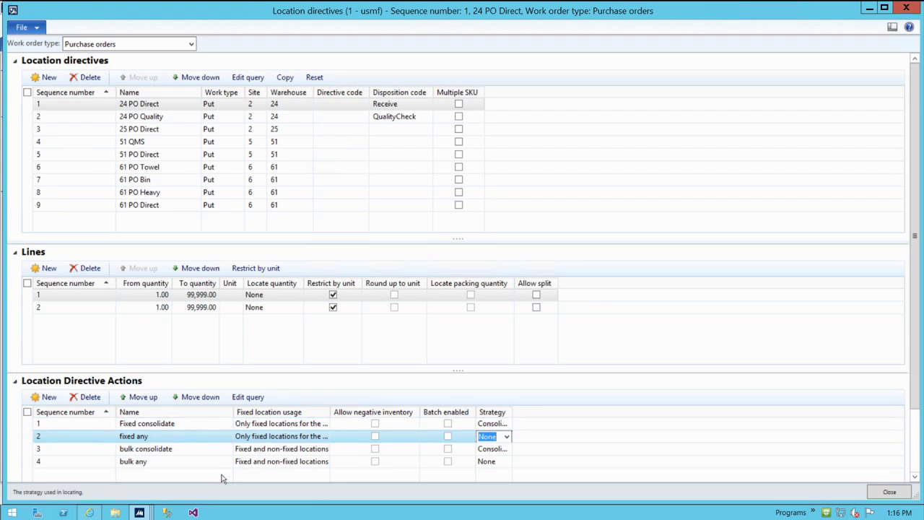
left_click(149, 450)
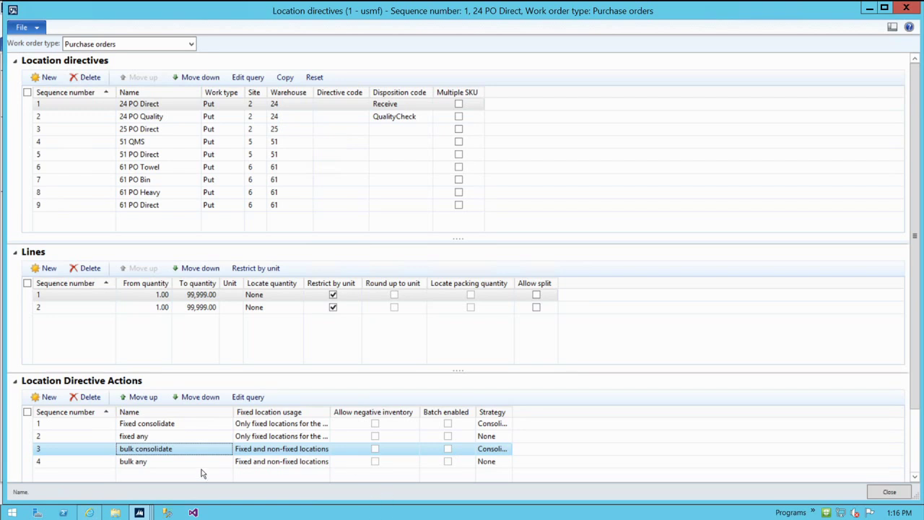
left_click(181, 462)
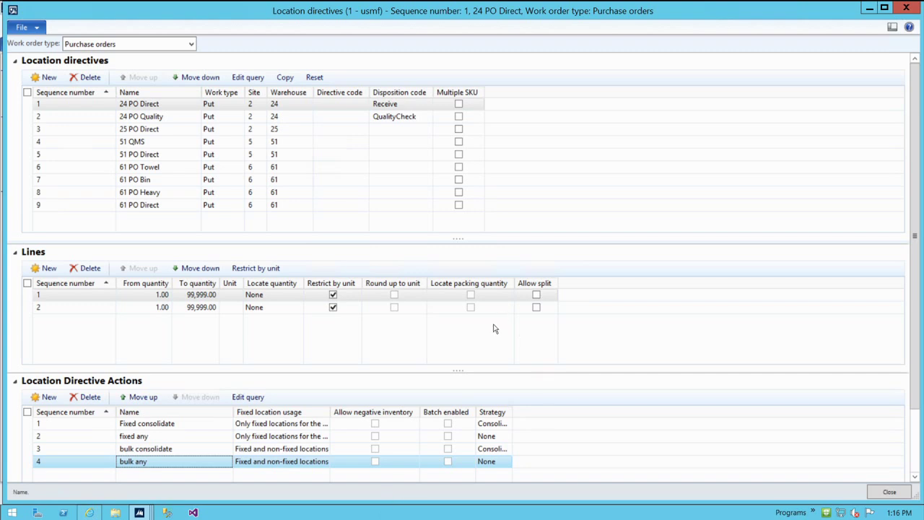
Widen the Fixed location usage column and compare this setting for the Fixed consolidate and bulk consolidate actions
left_click(297, 425)
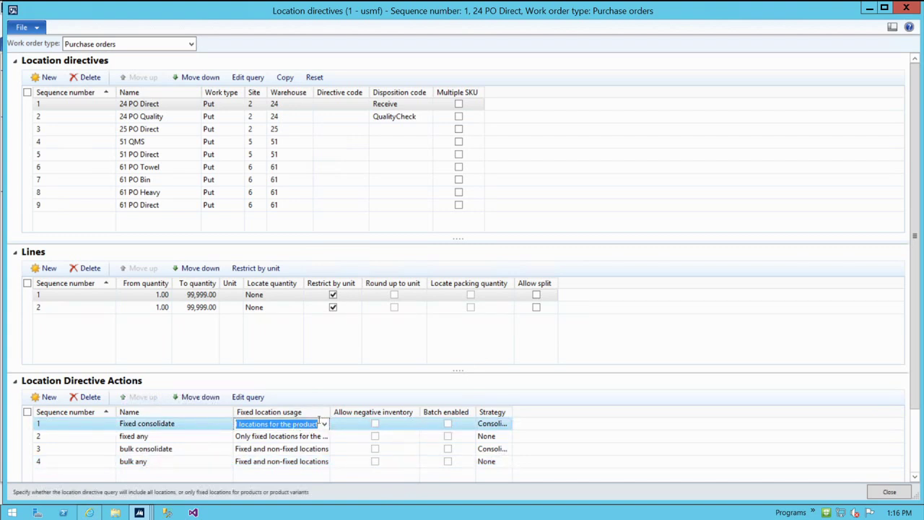
left_click_drag(330, 412, 403, 413)
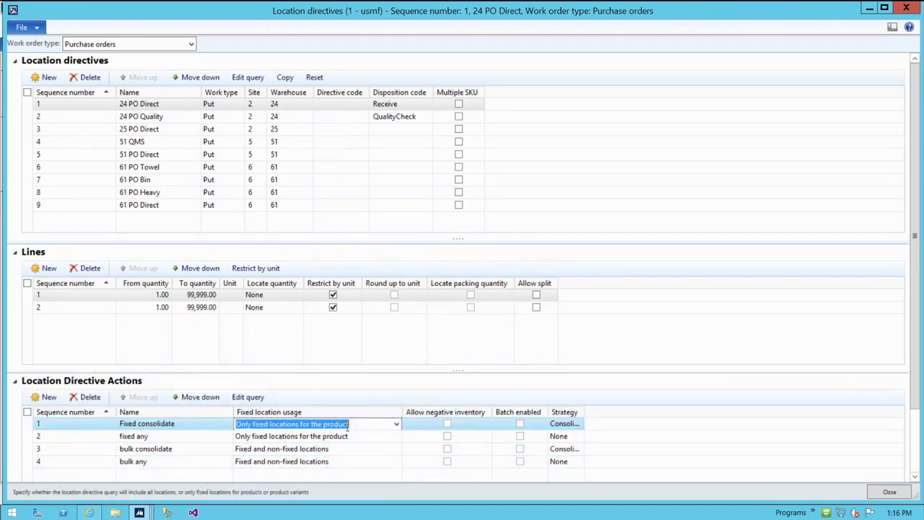
left_click(318, 450)
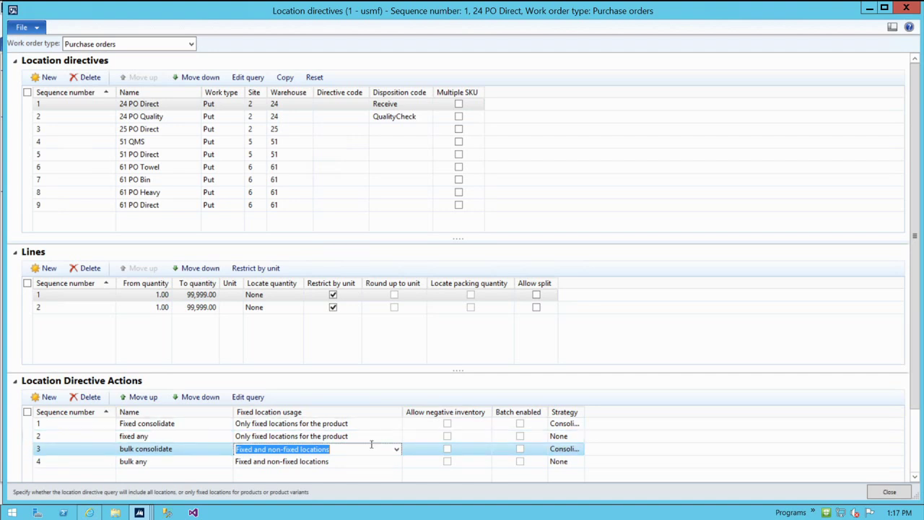
In the query of line 1's bulk consolidate action, set the location profile criterion to bulk without the wildcard
left_click(248, 397)
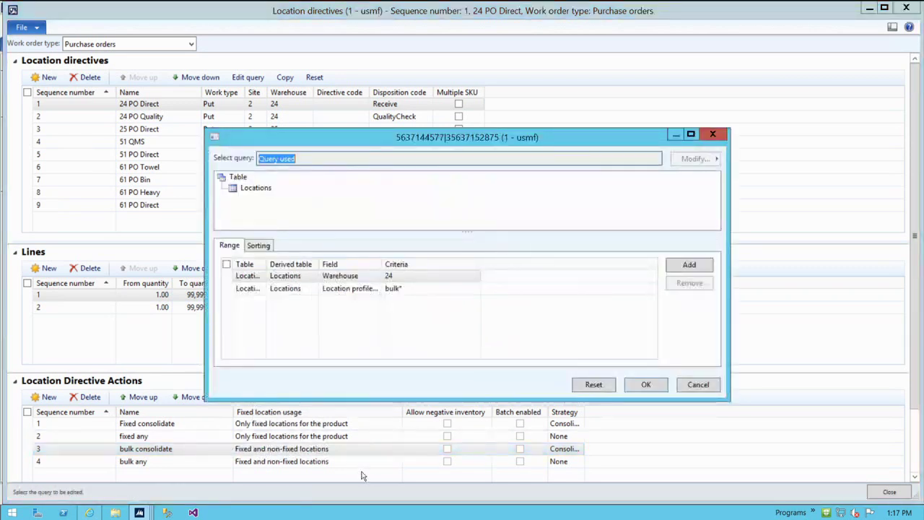
left_click(428, 289)
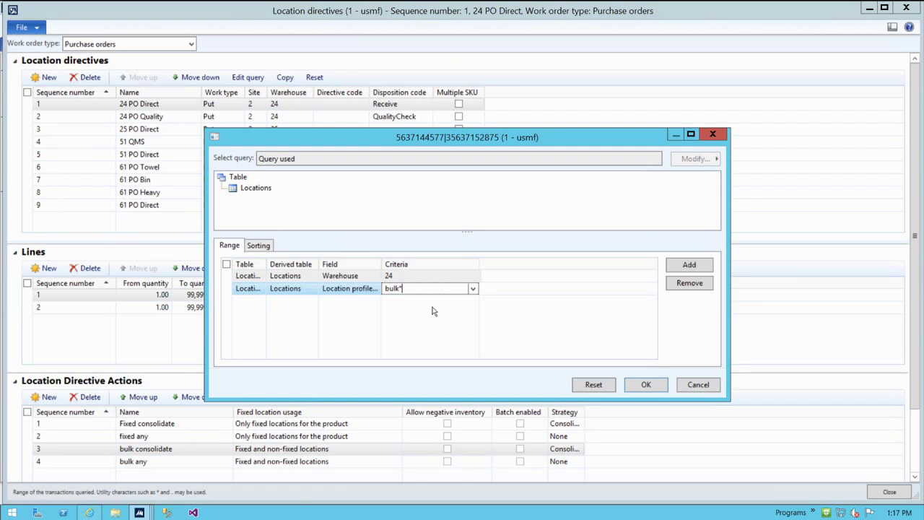
key("BackSpace")
key("shift+Tab")
Add an empty Locations range to the bulk consolidate query, look through its selectable fields and remove the range
key("ctrl+n")
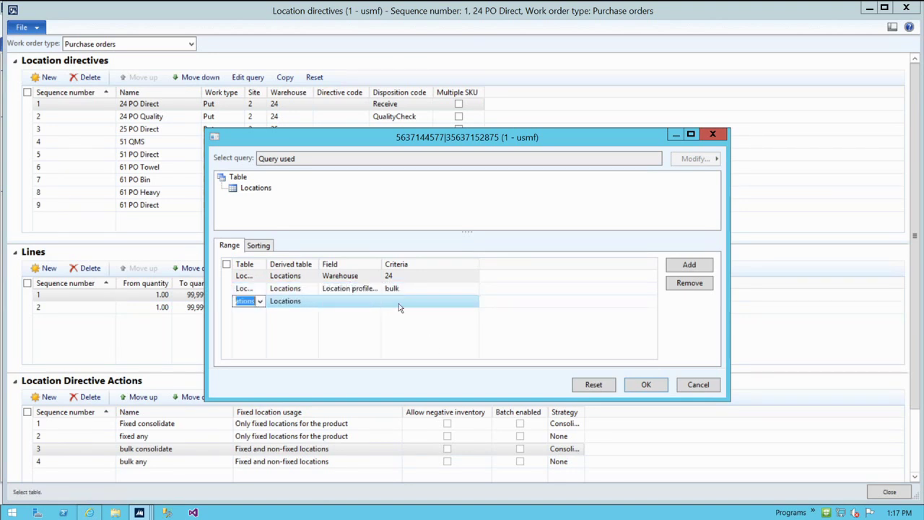
key("Tab")
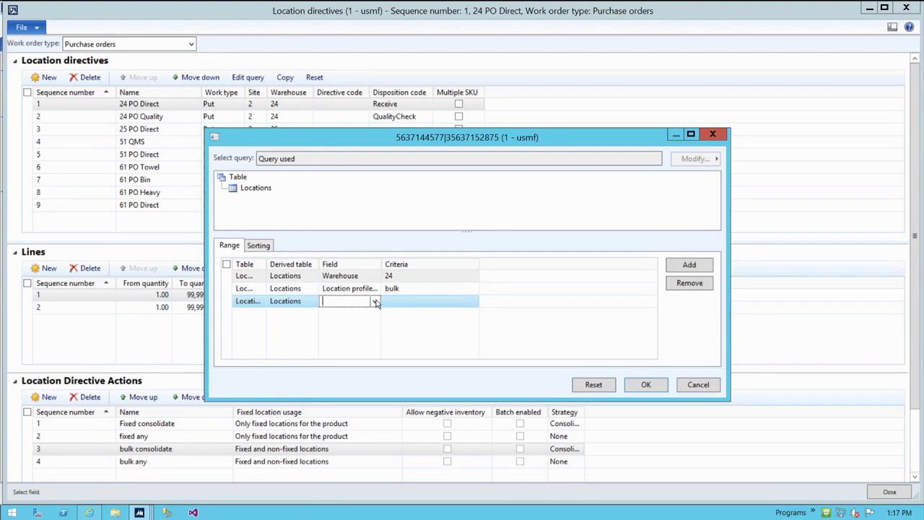
left_click(375, 302)
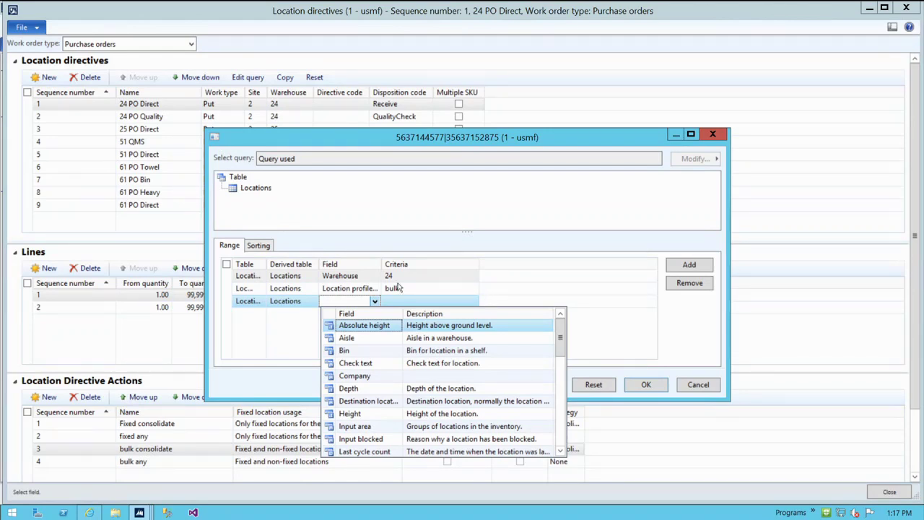
key("shift+Tab")
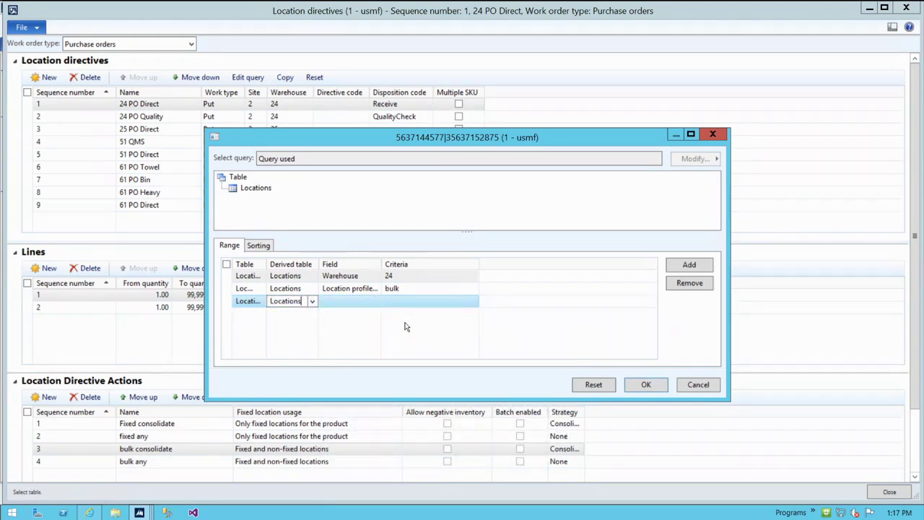
left_click(690, 284)
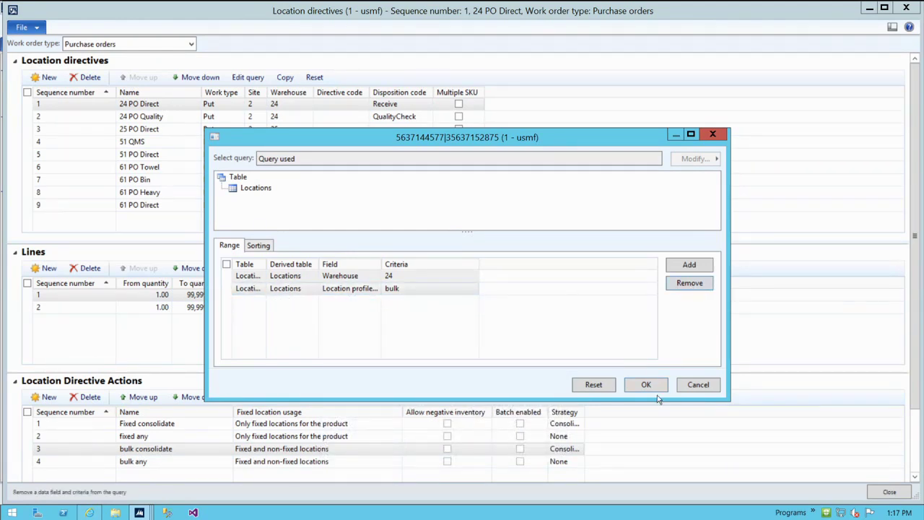
Accept the bulk consolidate query and close the location directives after checking lines 2 and 1 of 24 PO Direct
left_click(652, 385)
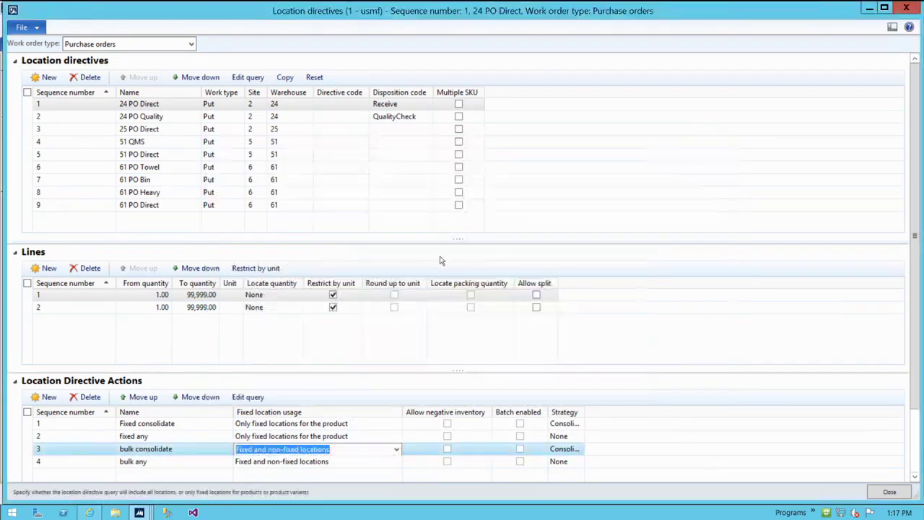
left_click(199, 307)
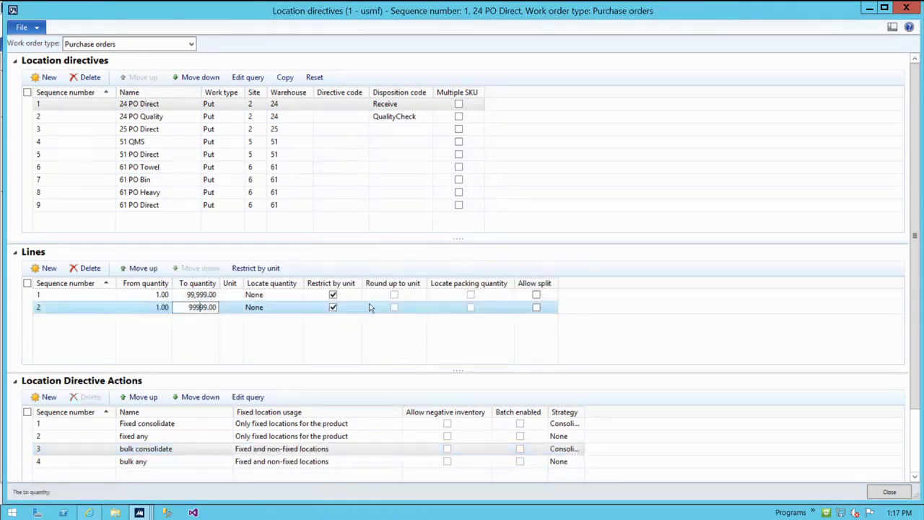
left_click(247, 296)
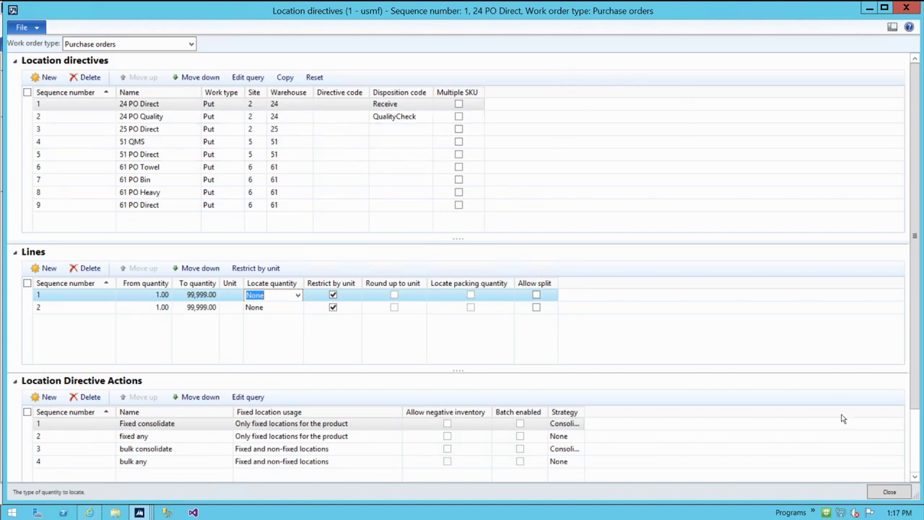
left_click(890, 491)
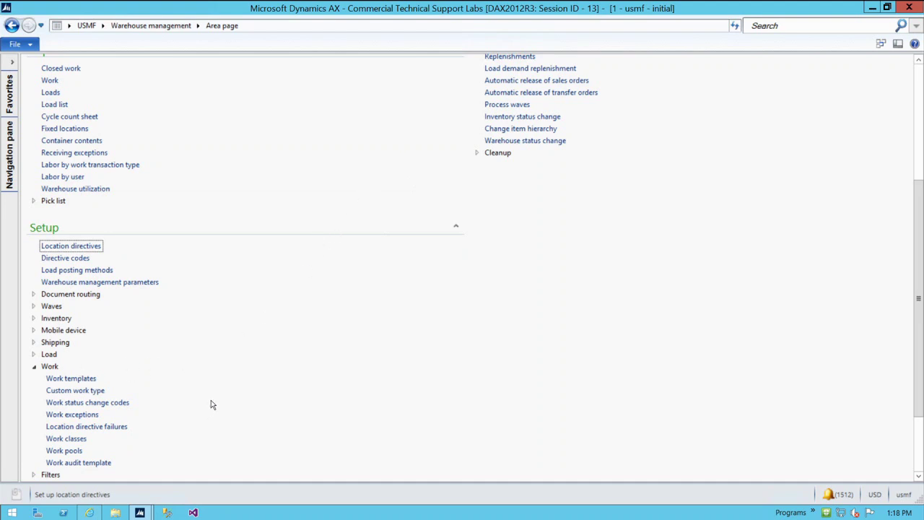
Open the mobile device menu items setup and display the settings of the Purchase Receive menu item
left_click(34, 366)
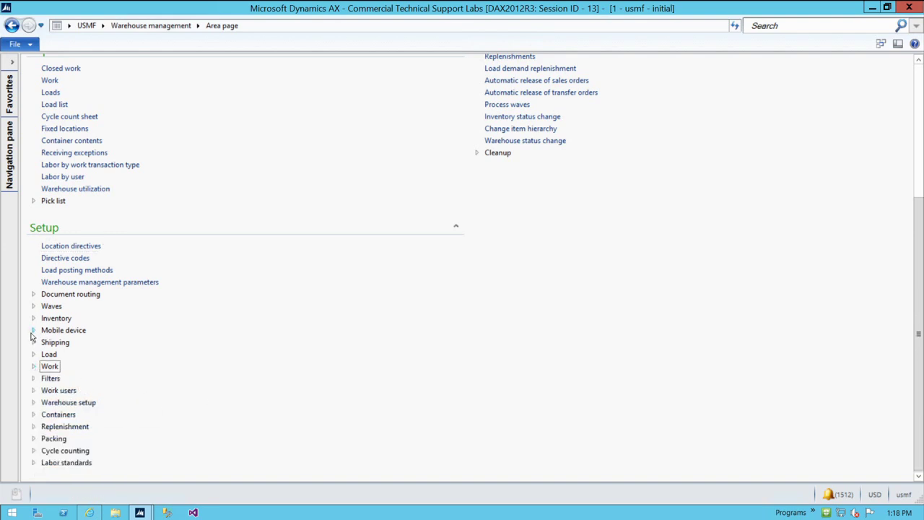
left_click(32, 331)
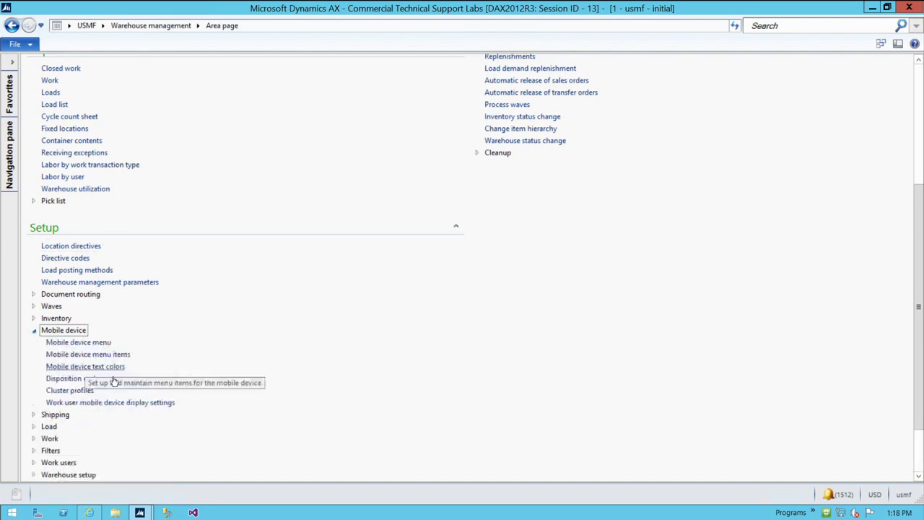
left_click(80, 356)
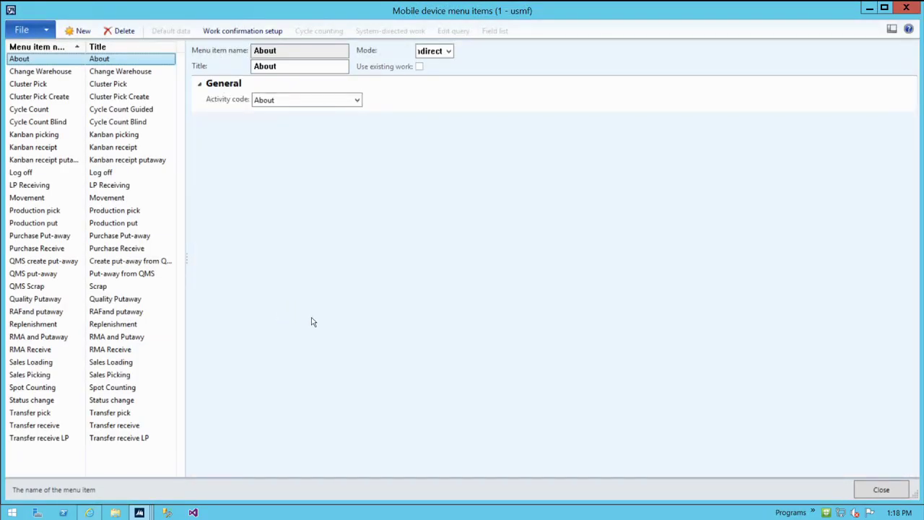
right_click(56, 249)
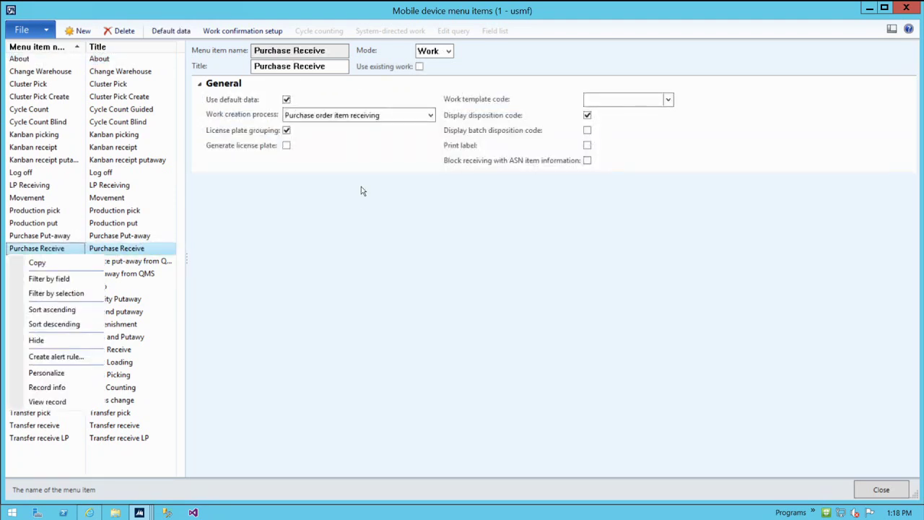
left_click(365, 206)
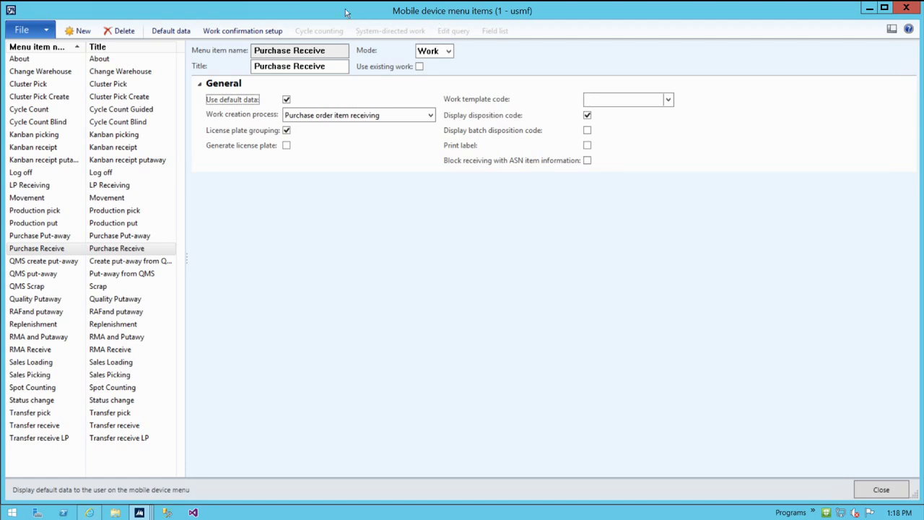
Check Purchase Receive's available modes and compare its use existing work setting with that of Purchase Put-away
left_click(449, 52)
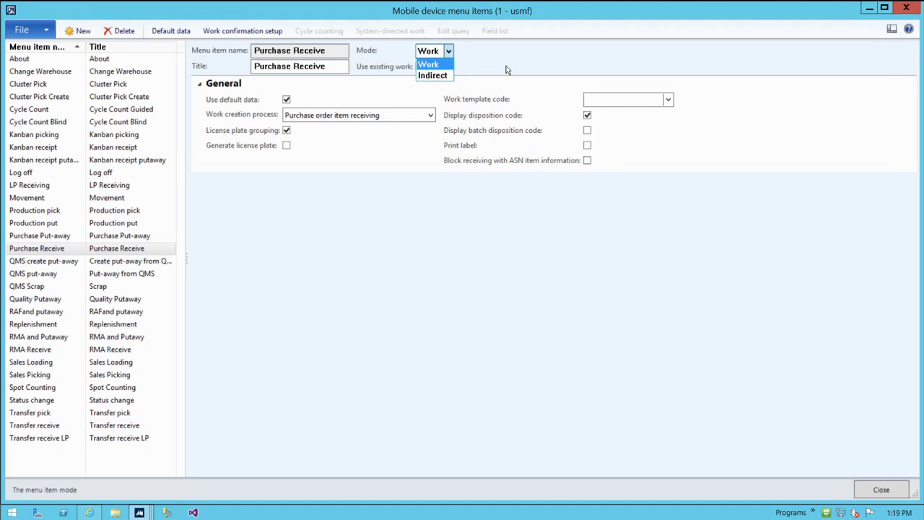
left_click(538, 48)
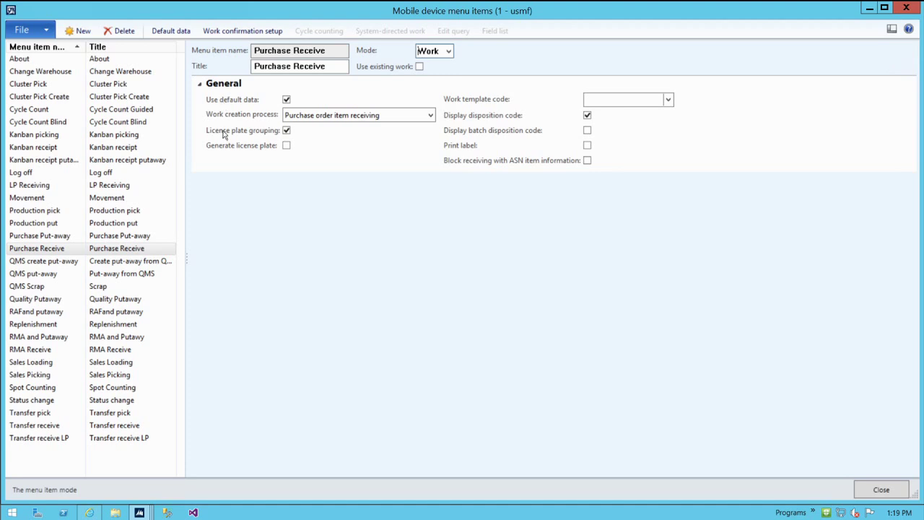
left_click(121, 238)
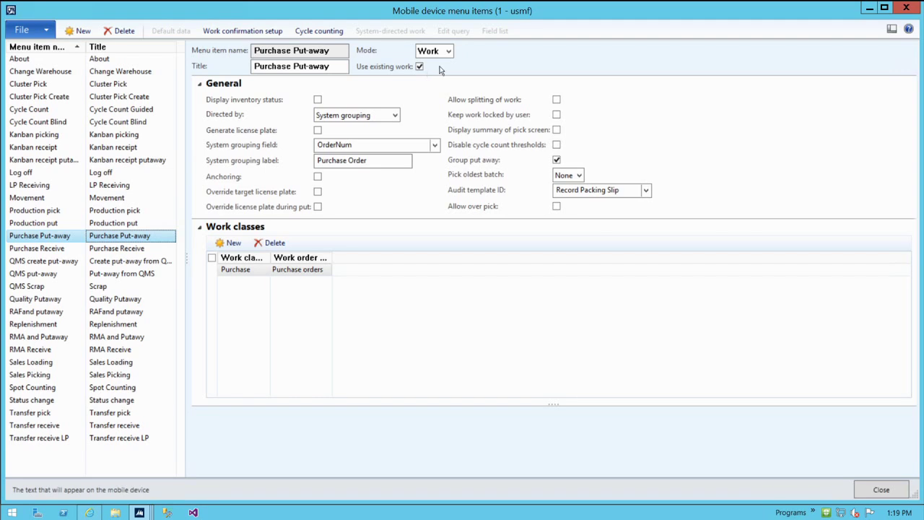
left_click(130, 248)
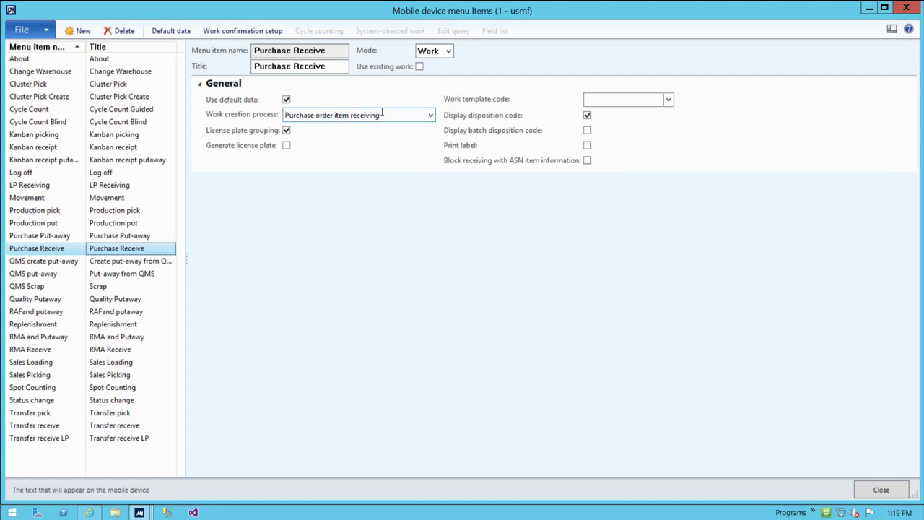
Review Purchase Receive's available work creation processes, keeping Purchase order item receiving, and check its work template code
left_click(430, 115)
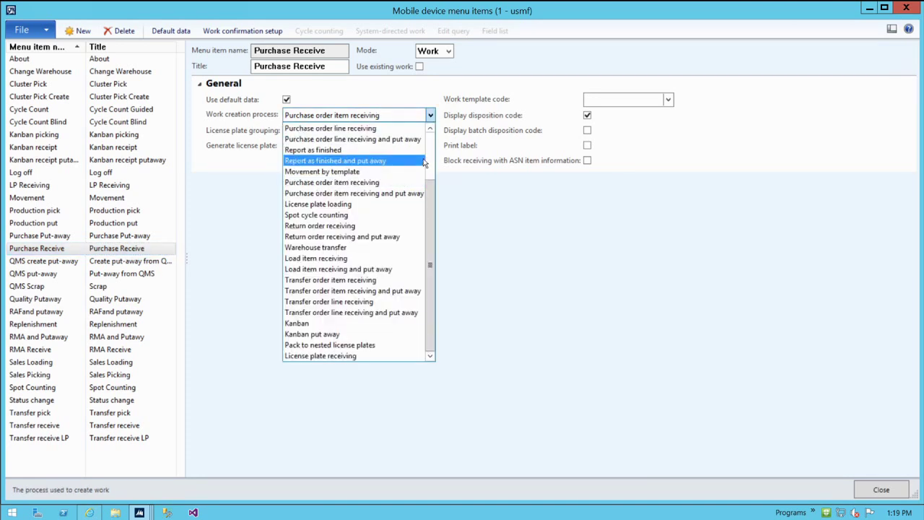
left_click(390, 184)
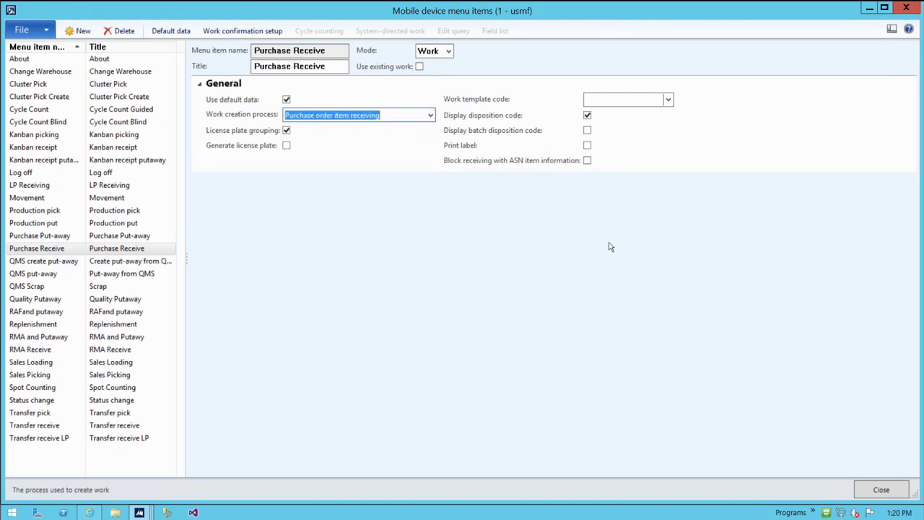
left_click(639, 99)
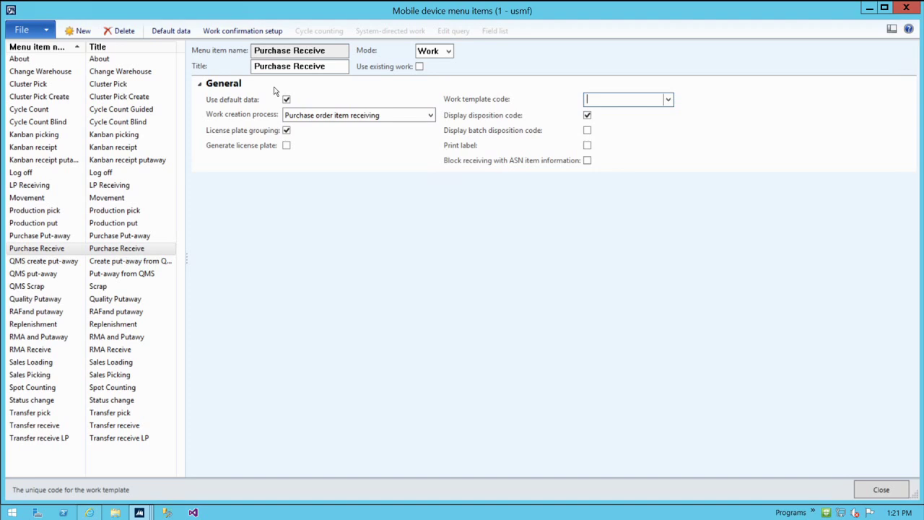
Open Purchase Receive's default data and inspect the hardcoded disposition code value for warehouse 24
left_click(186, 33)
left_click_drag(208, 68, 316, 195)
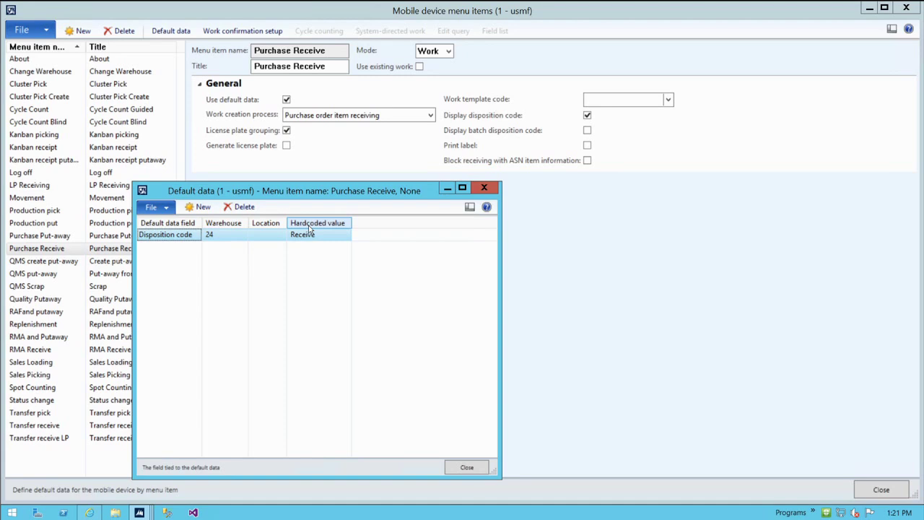
left_click(335, 237)
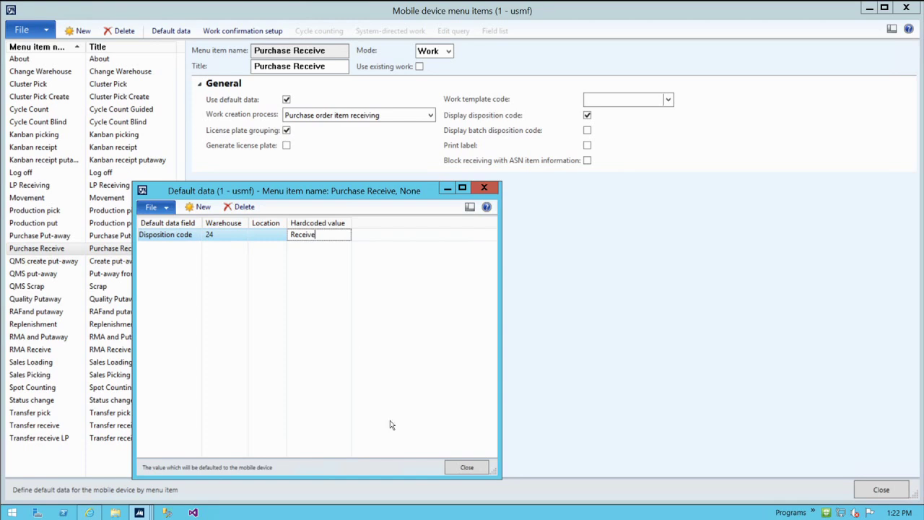
Return to the Warehouse management area page and open the inventory reservation hierarchy setup
mouse_move(139, 512)
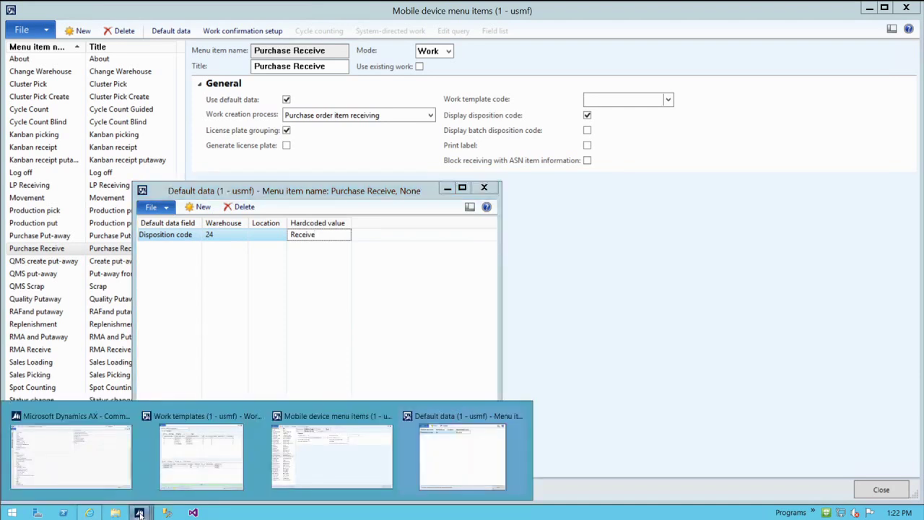
left_click(109, 456)
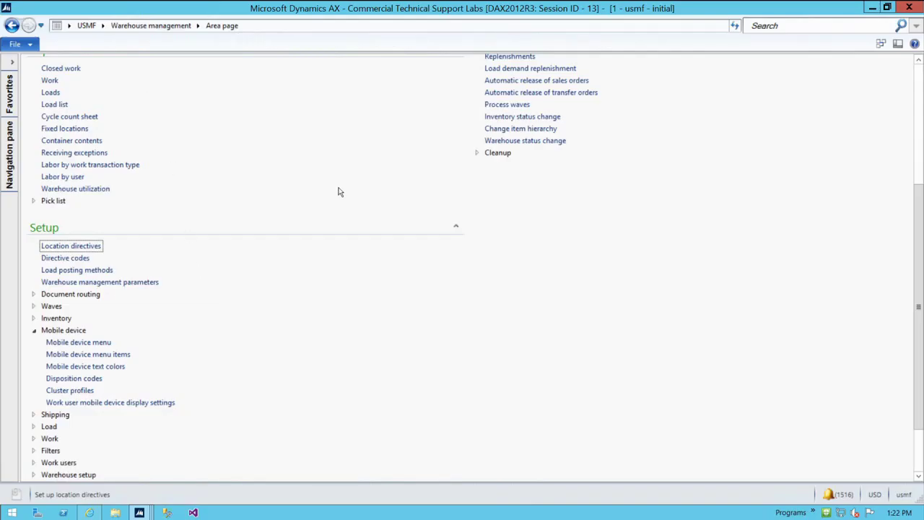
scroll(336, 191, "up", 5)
scroll(318, 217, "down", 7)
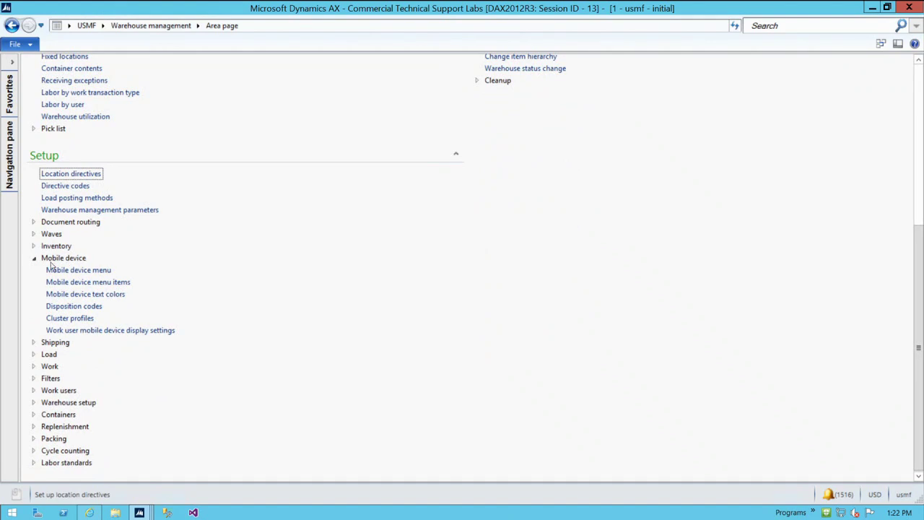
left_click(37, 259)
left_click(34, 401)
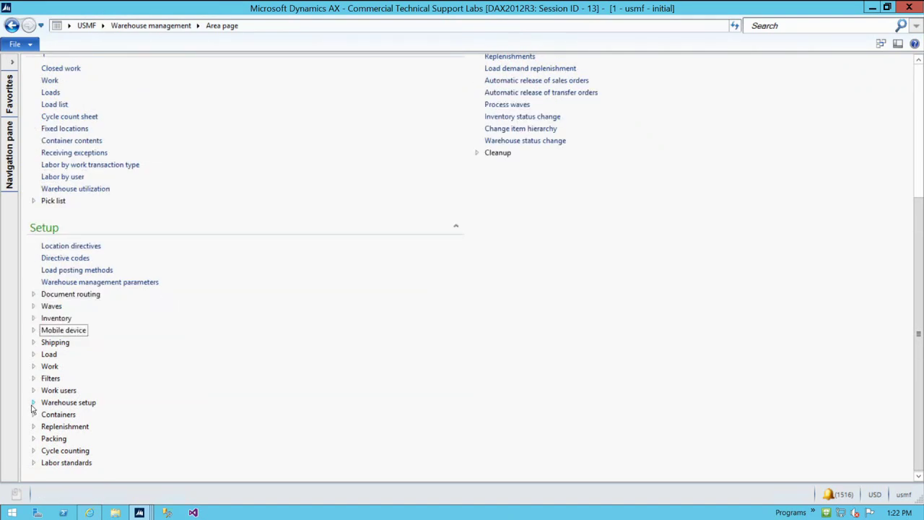
scroll(123, 428, "down", 2)
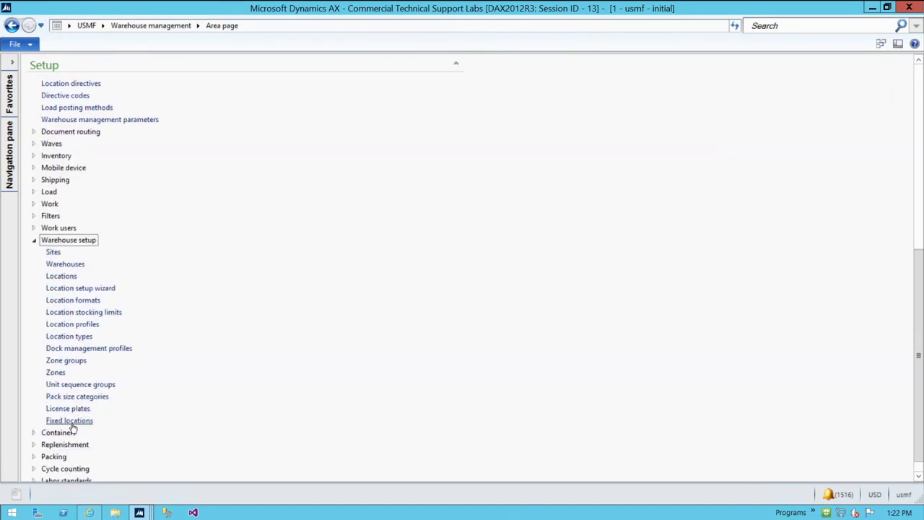
scroll(74, 433, "down", 1)
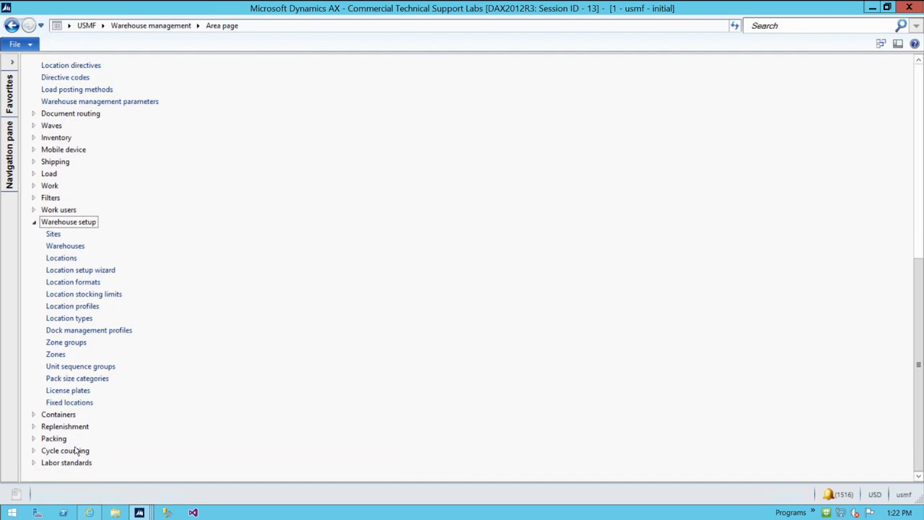
left_click(34, 140)
left_click(81, 246)
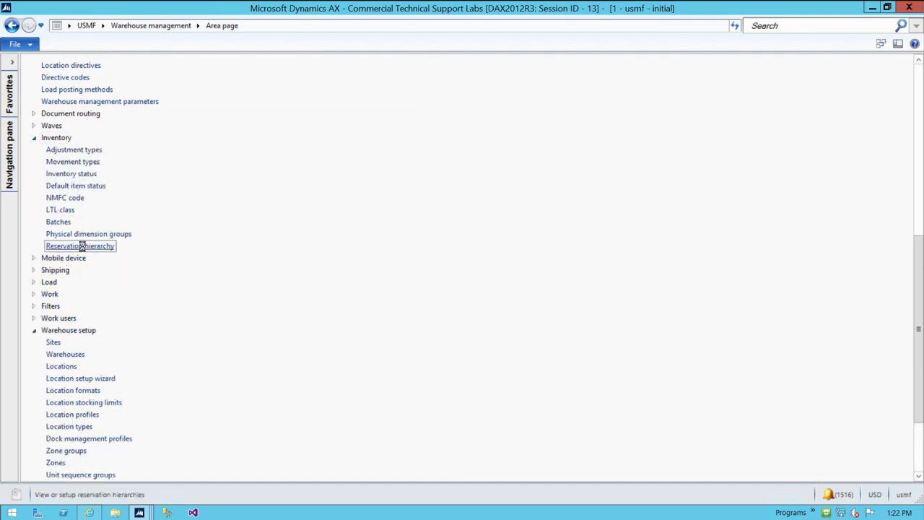
Review the levels of the Default reservation hierarchy, close it and return to Purchase Receive's default data
left_click(91, 187)
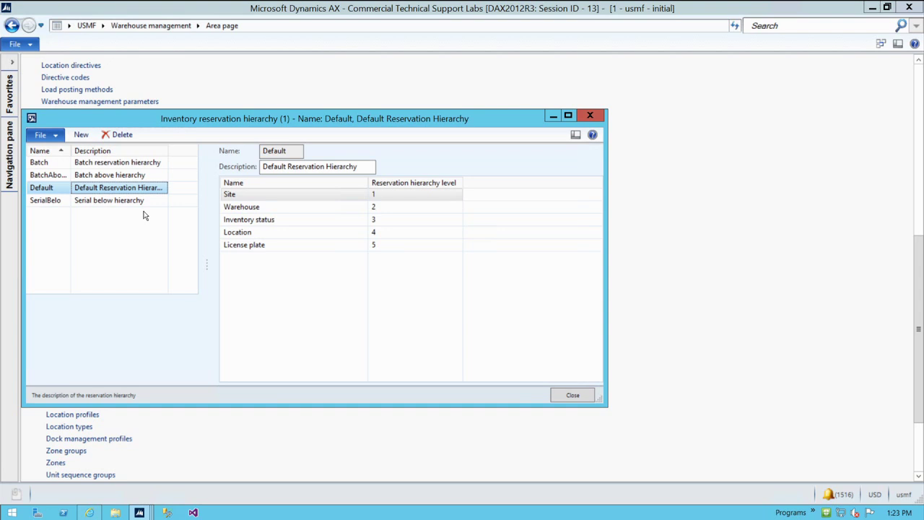
left_click(575, 395)
left_click(141, 512)
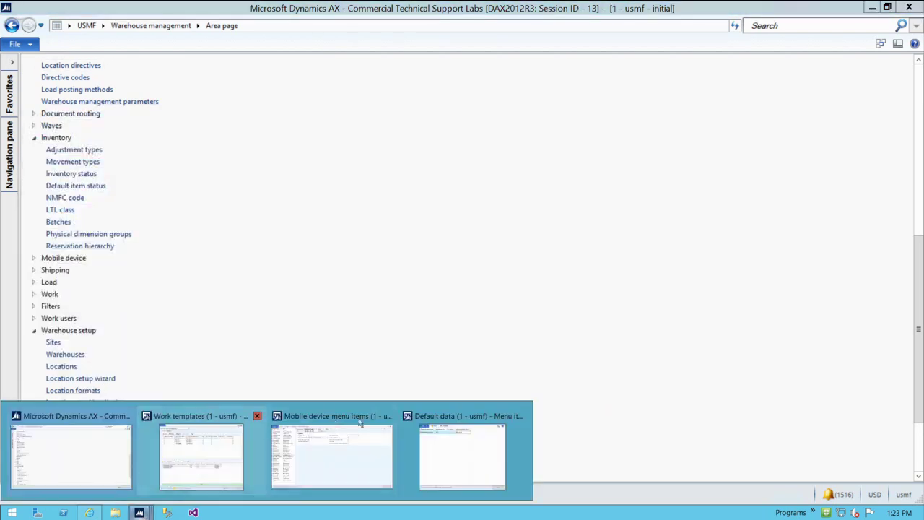
left_click(487, 441)
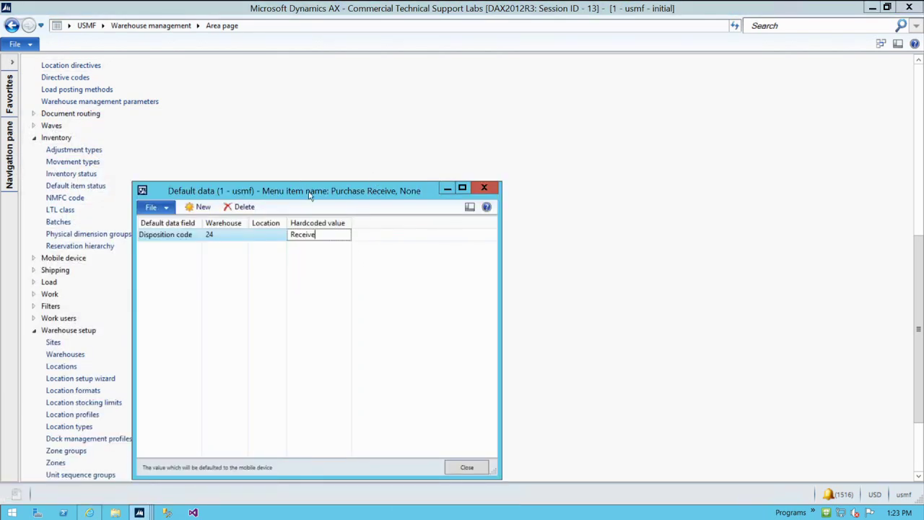
Check the default data fields available on a new Purchase Receive line, delete the line and close the default data
left_click_drag(307, 195, 332, 133)
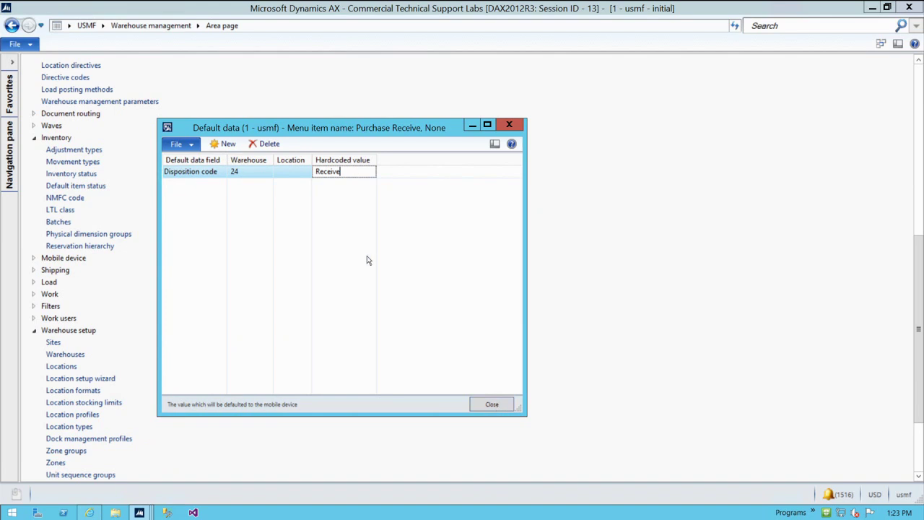
left_click(206, 177)
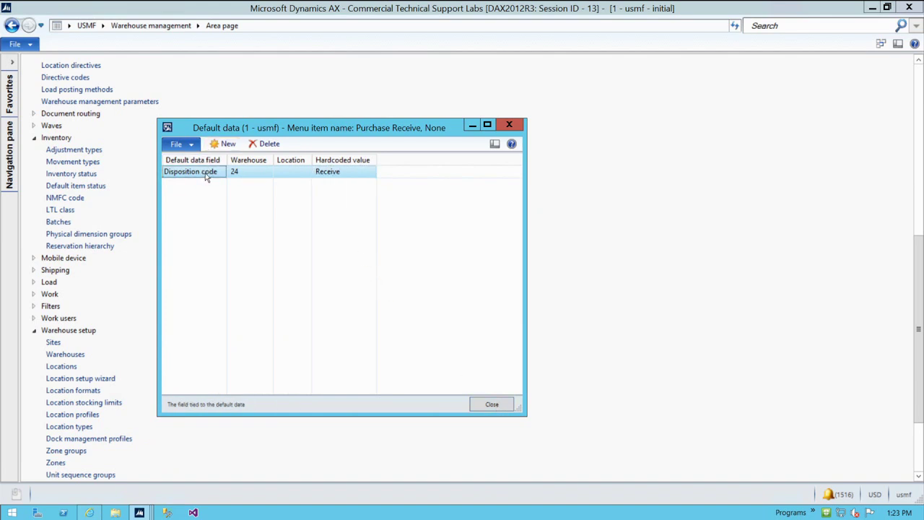
left_click(223, 143)
left_click(221, 174)
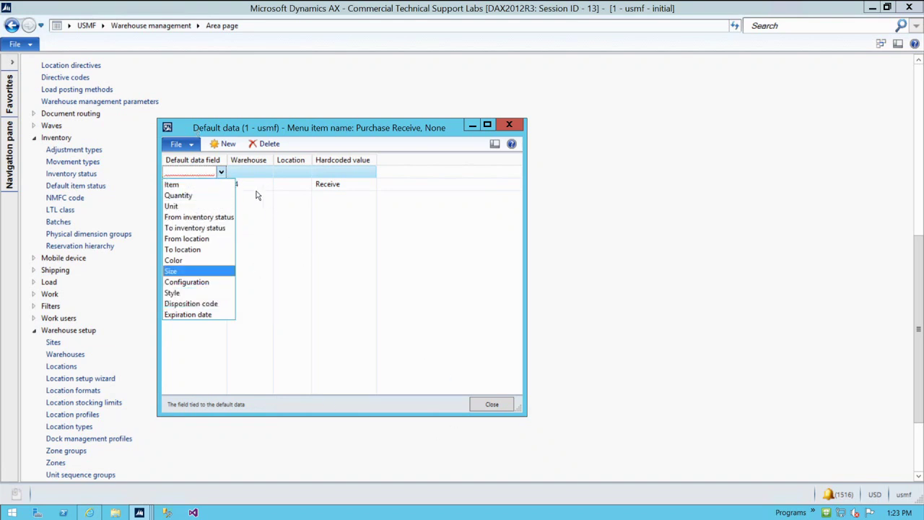
left_click(221, 173)
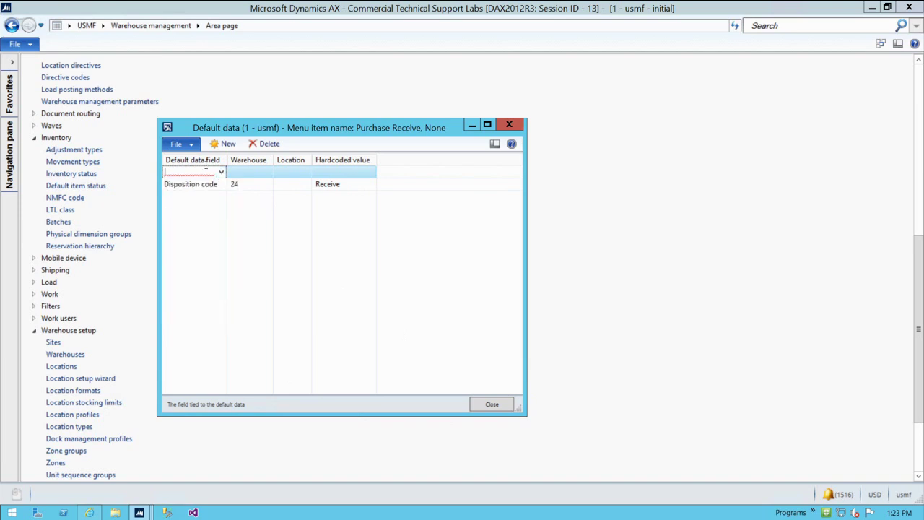
left_click(262, 145)
left_click(492, 404)
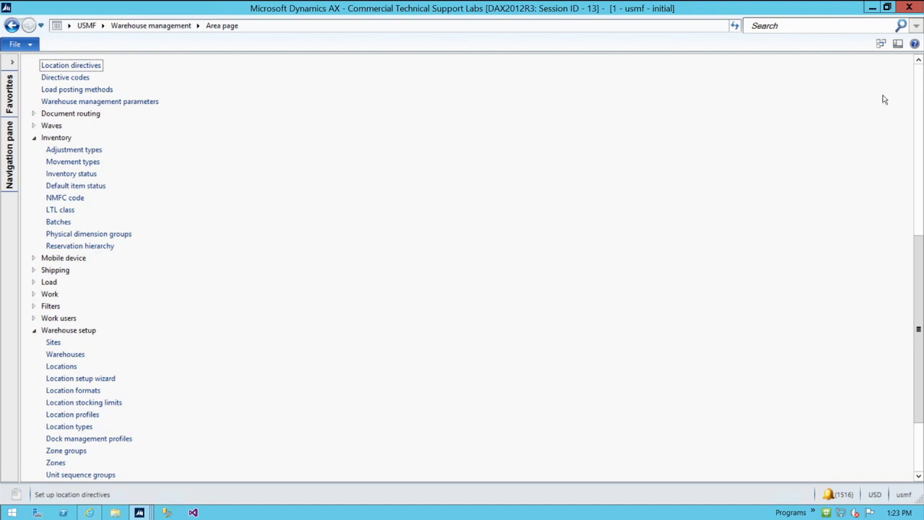
Return to the mobile device menu items, open Purchase Put-away and review its available Directed by methods, keeping System grouping
scroll(887, 100, "up", 10)
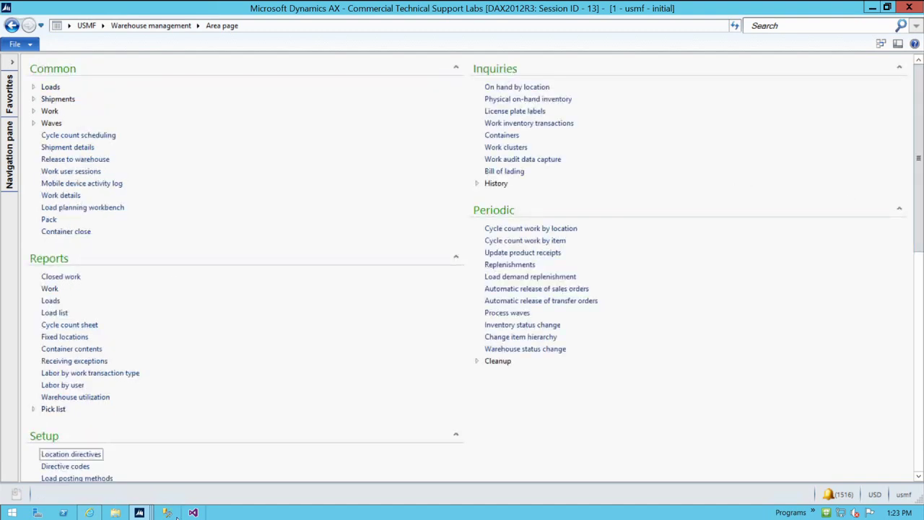
mouse_move(141, 512)
left_click(318, 448)
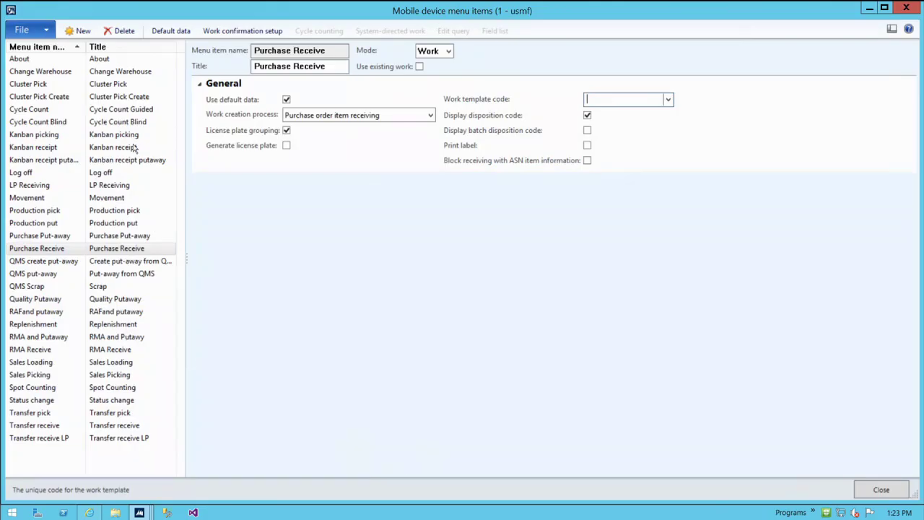
left_click(51, 238)
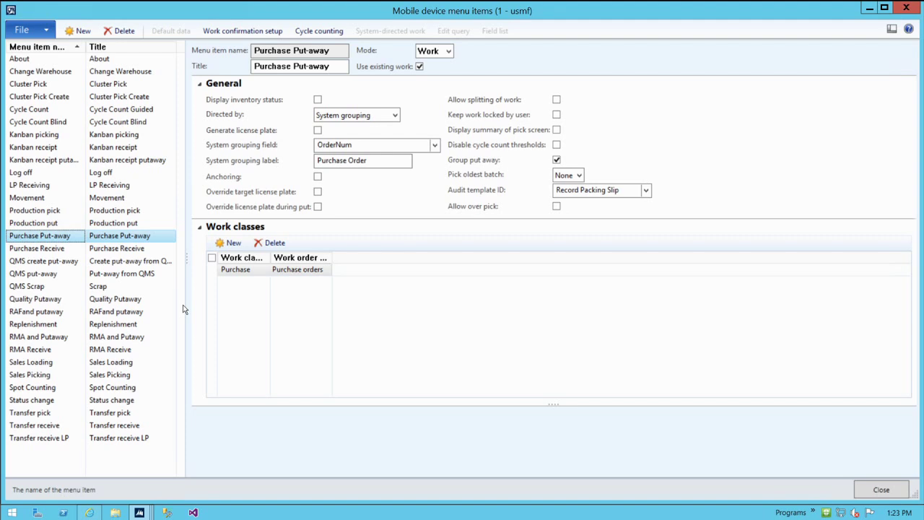
left_click(396, 117)
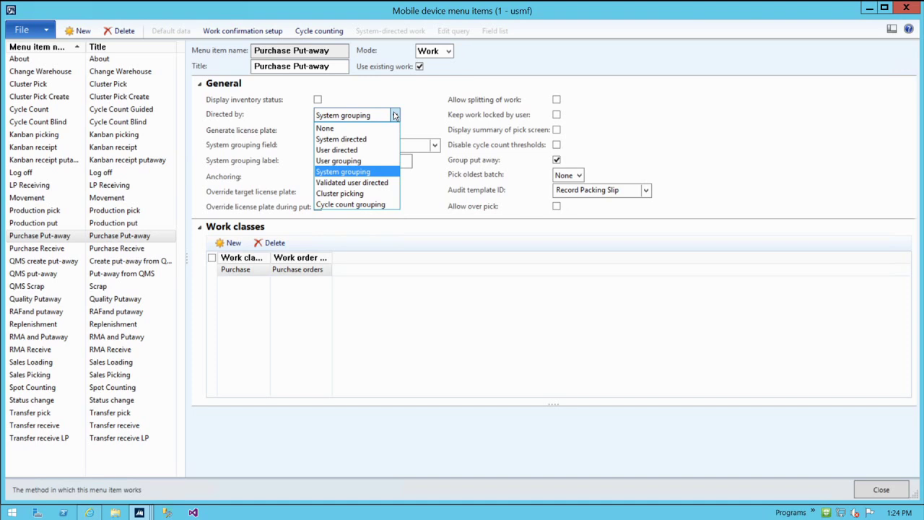
left_click(395, 116)
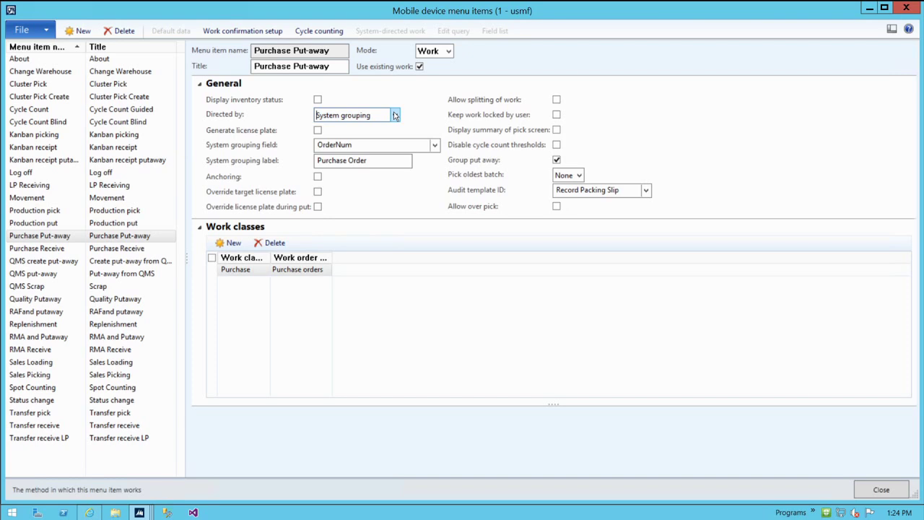
Try LoadId as Purchase Put-away's system grouping field and set it back to OrderNum
left_click(434, 145)
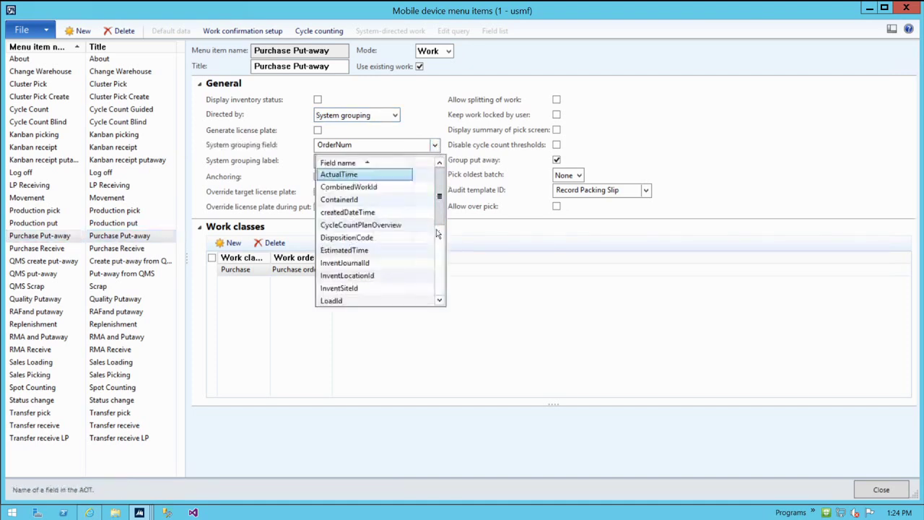
left_click_drag(436, 206, 446, 252)
left_click(340, 213)
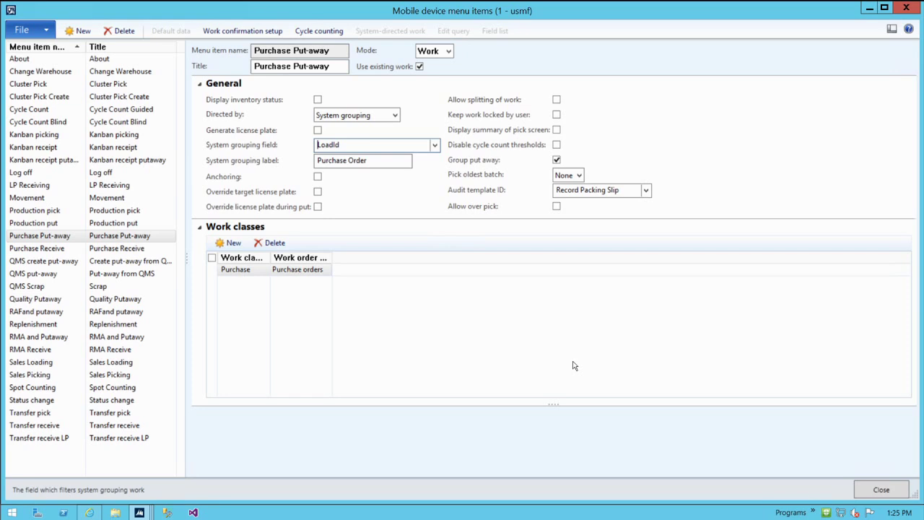
left_click(435, 145)
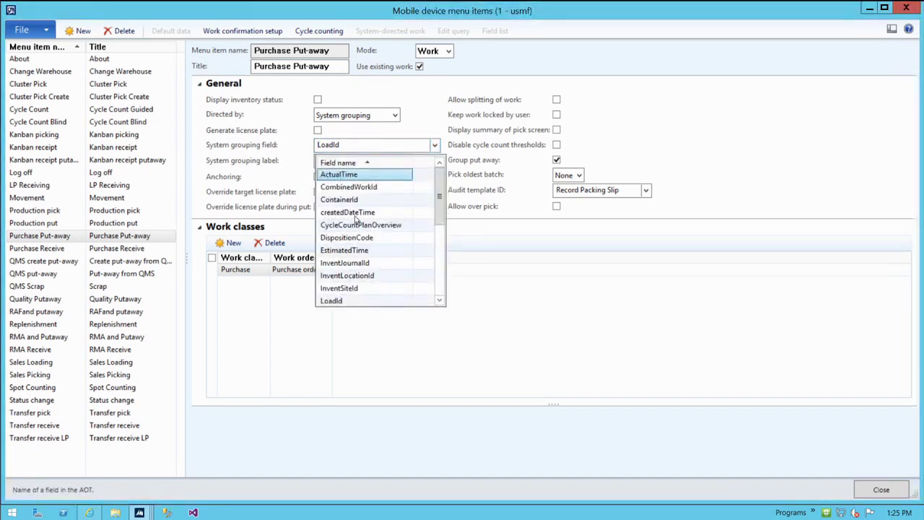
scroll(373, 253, "down", 2)
scroll(373, 252, "down", 1)
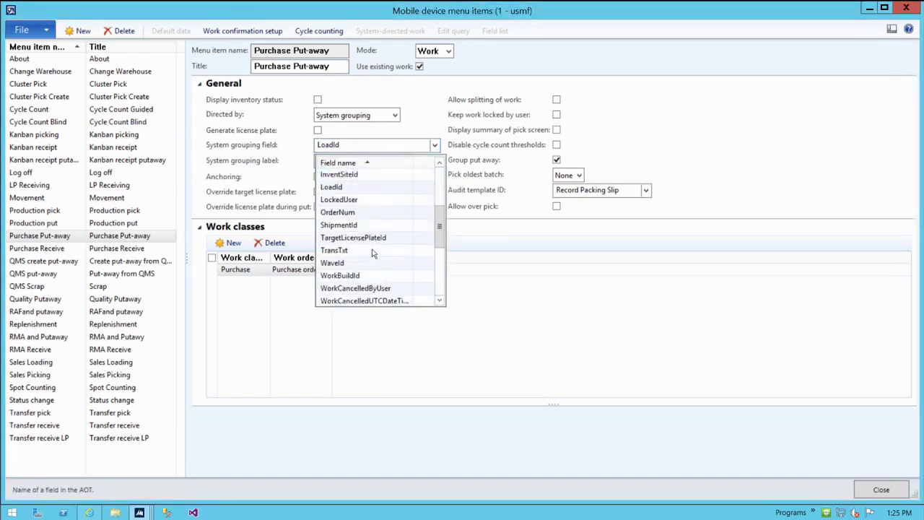
left_click(349, 214)
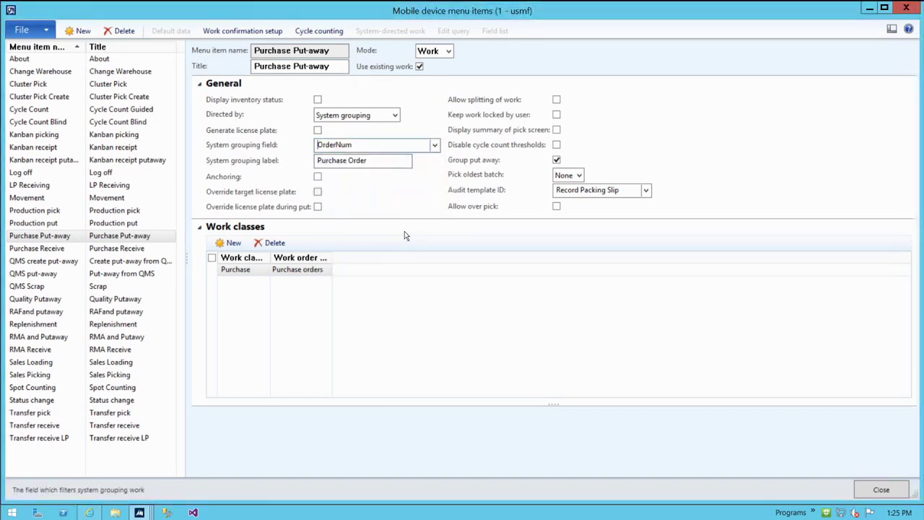
Try System directed as Purchase Put-away's Directed by method and inspect its system-directed work sorting order
left_click(399, 116)
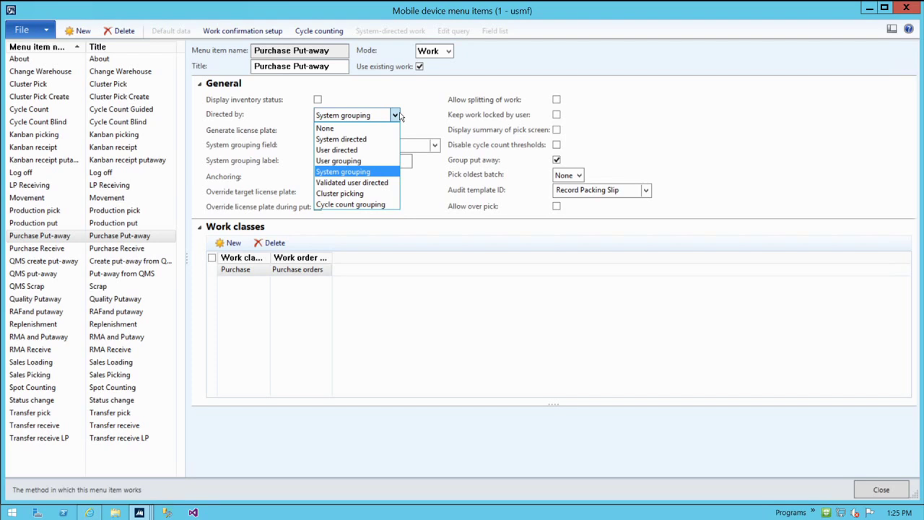
left_click(342, 139)
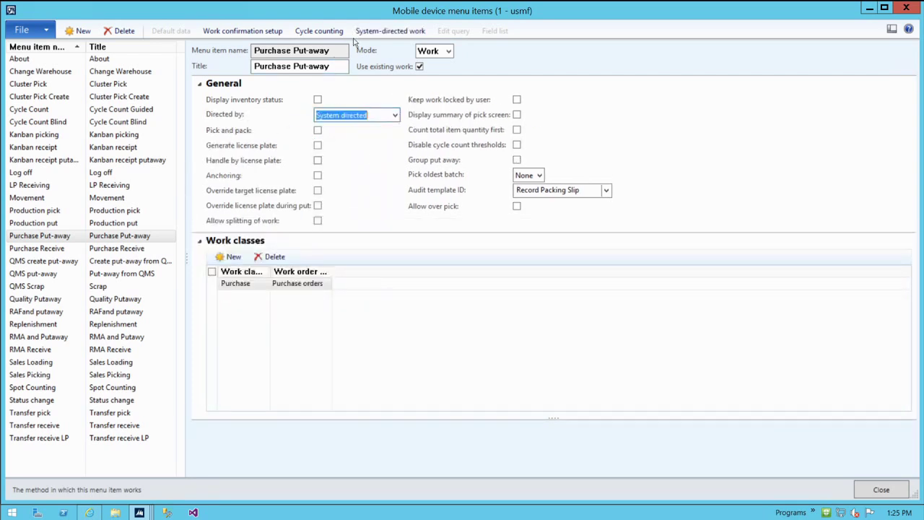
left_click(390, 31)
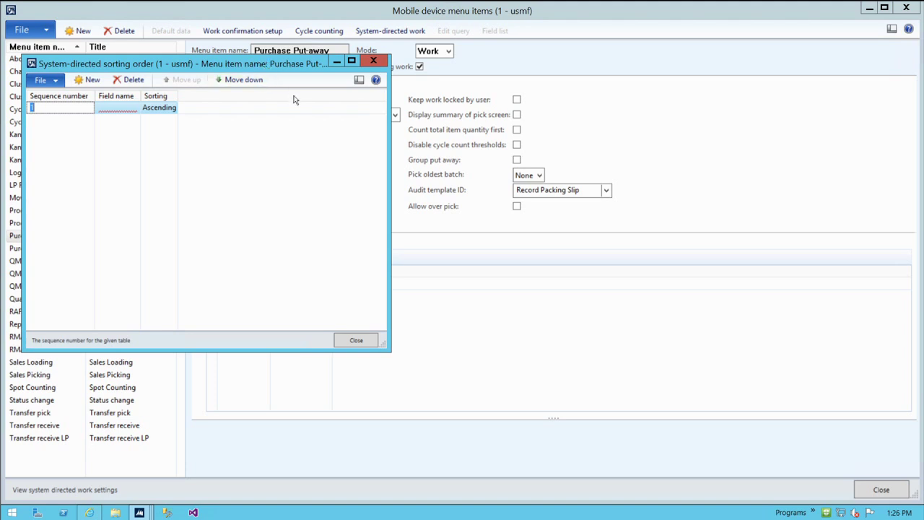
left_click(357, 340)
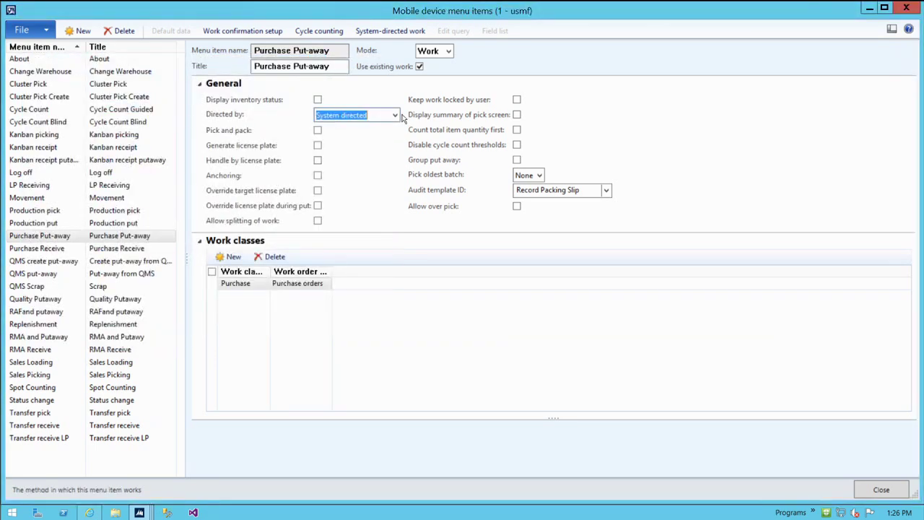
Try User directed and User grouping as Purchase Put-away's Directed by method to compare their options
left_click(395, 116)
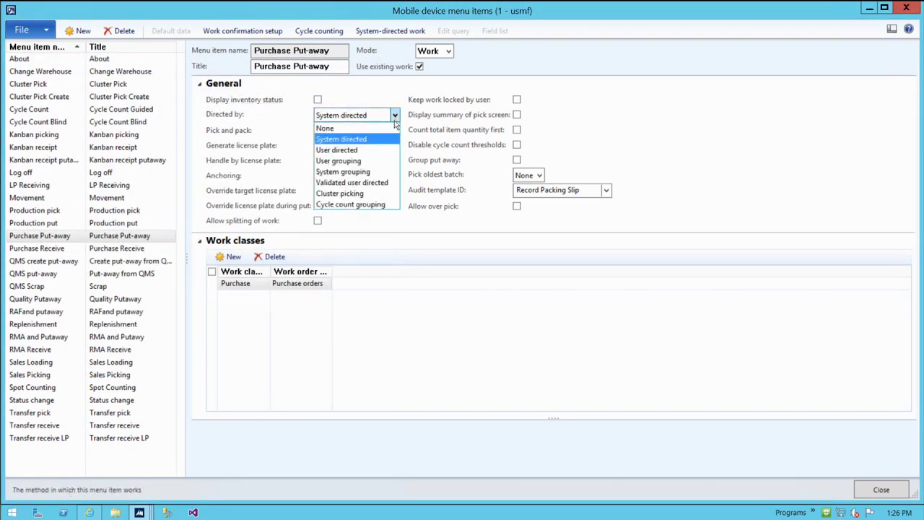
left_click(369, 152)
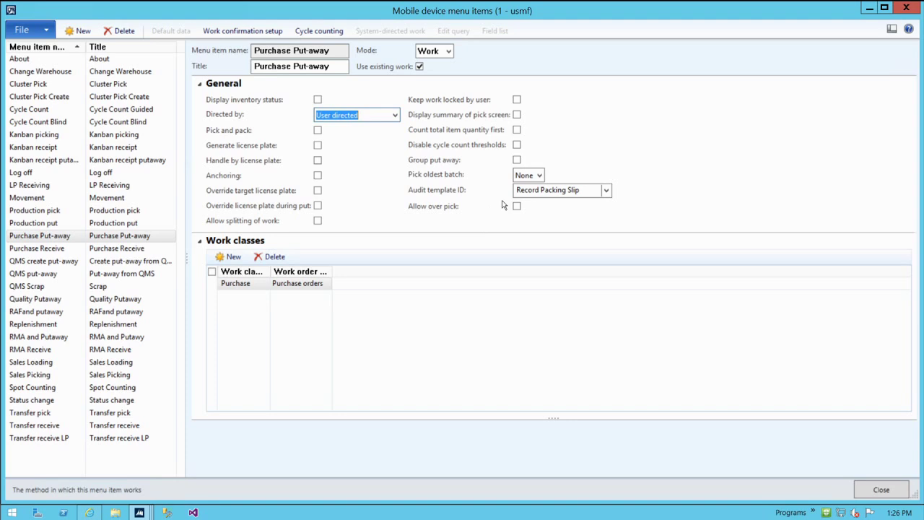
left_click(395, 115)
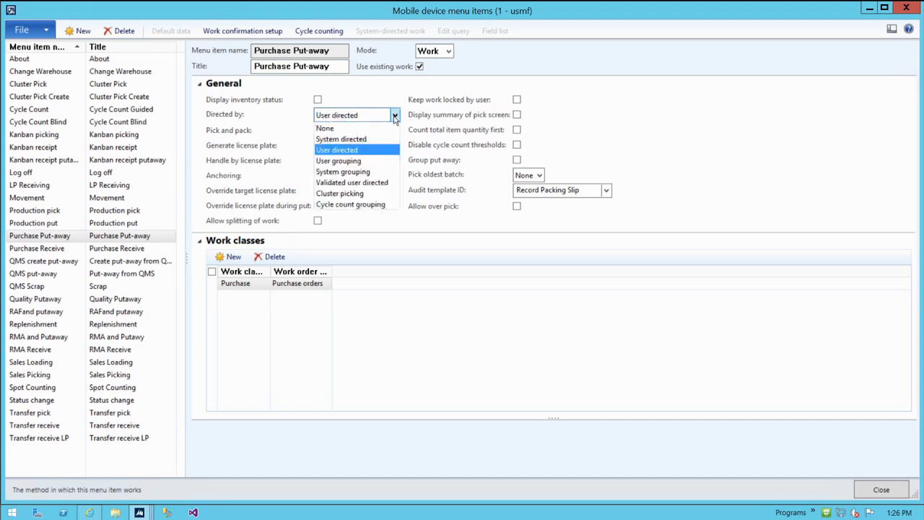
left_click(339, 160)
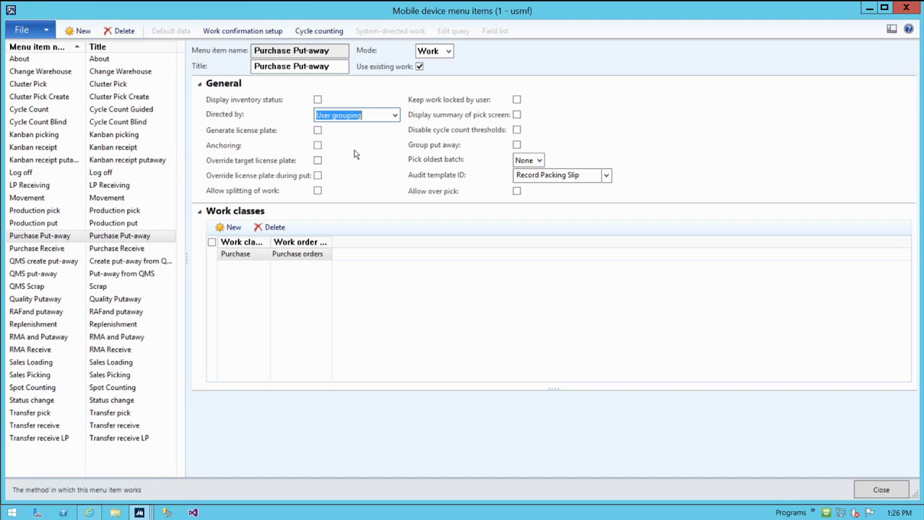
Restore Purchase Put-away's Directed by method to System grouping
left_click(396, 116)
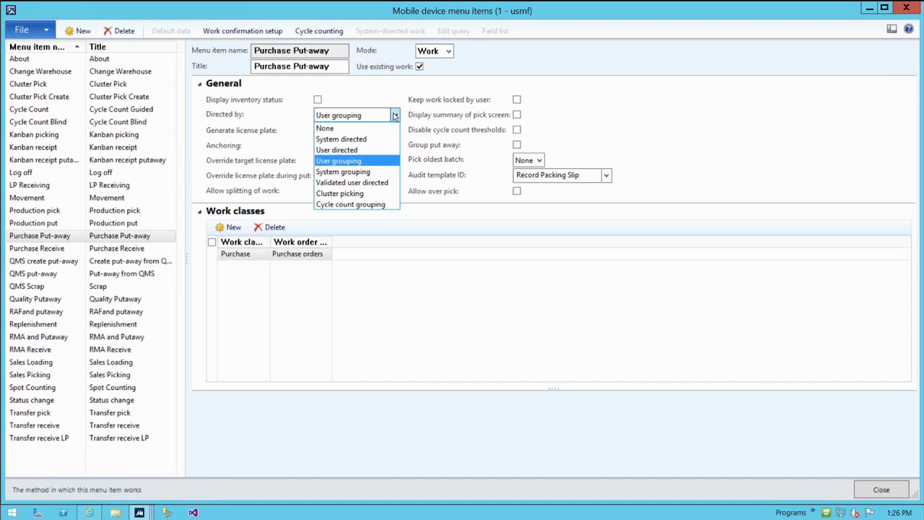
left_click(356, 171)
key("Tab")
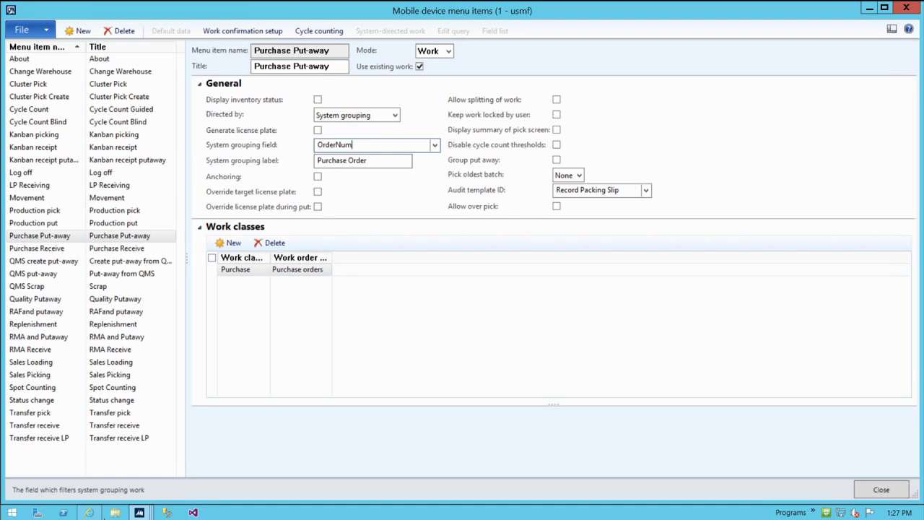
Return to the Warehouse management area page and open the work audit template setup
mouse_move(138, 511)
left_click(83, 466)
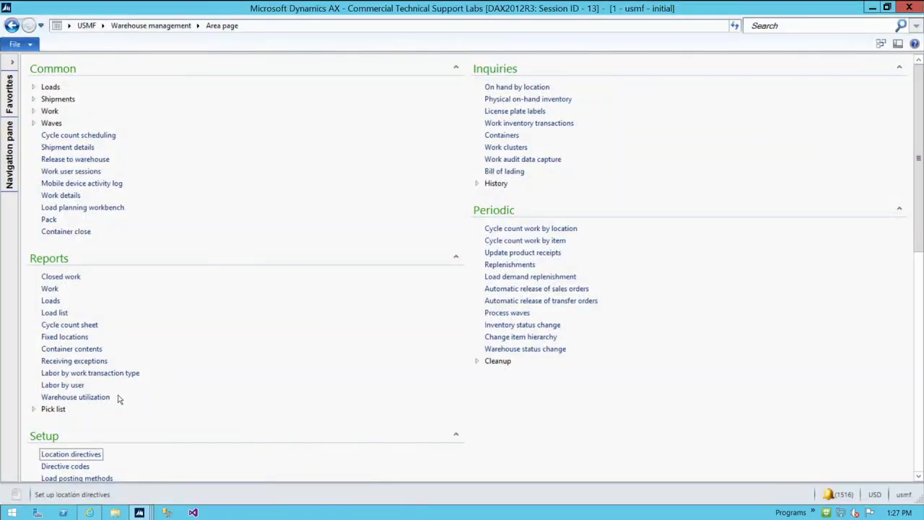
scroll(119, 404, "down", 5)
scroll(120, 436, "down", 3)
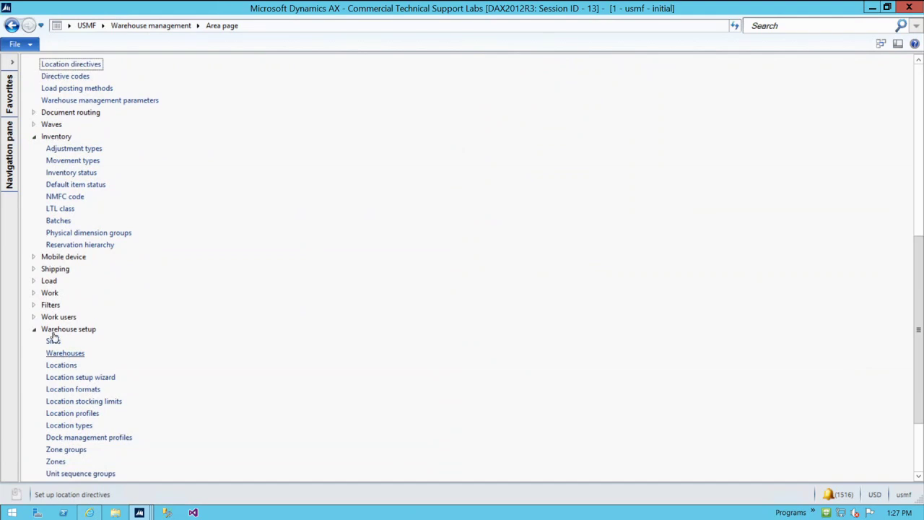
left_click(33, 293)
left_click(99, 390)
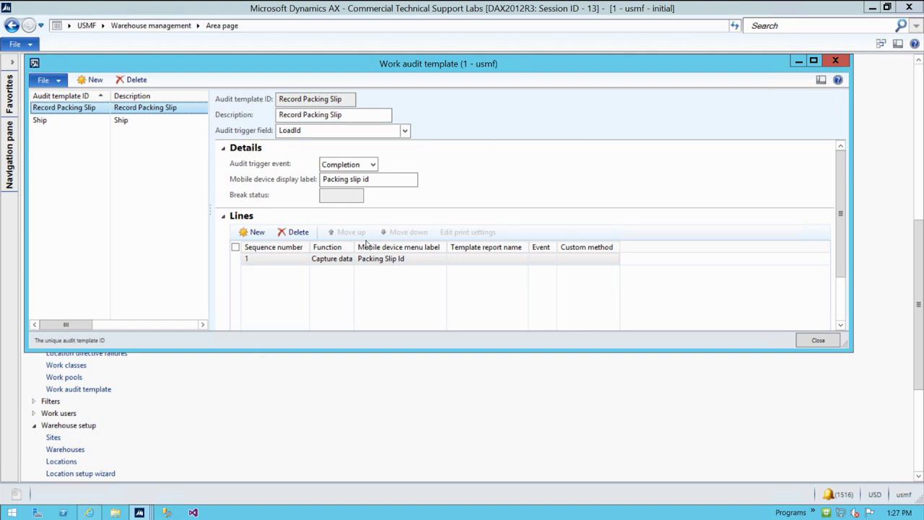
Examine the Record Packing Slip template's audit trigger field, trigger event options, mobile device display label, and line function and menu label
left_click(372, 131)
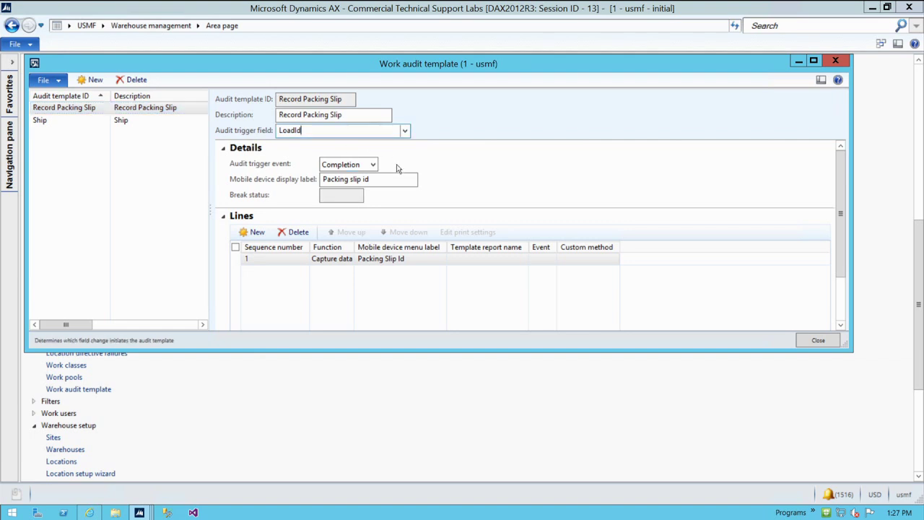
left_click(356, 163)
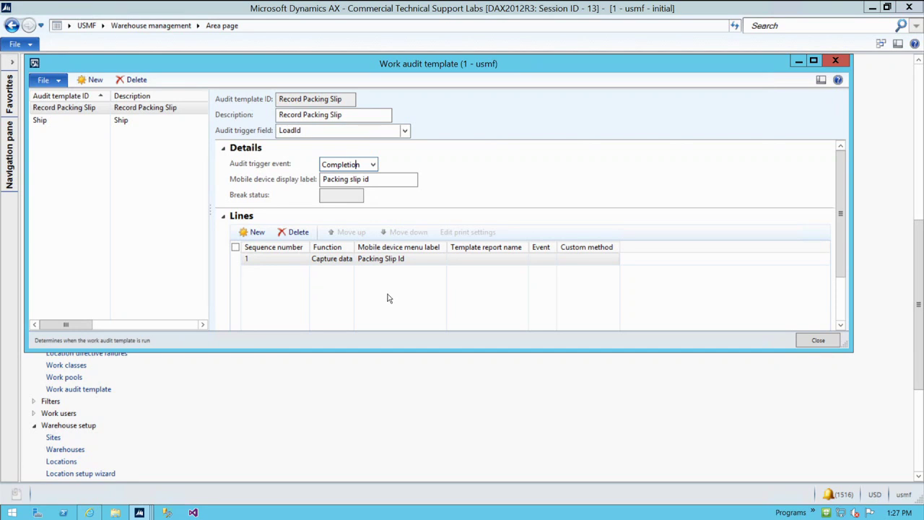
left_click(373, 165)
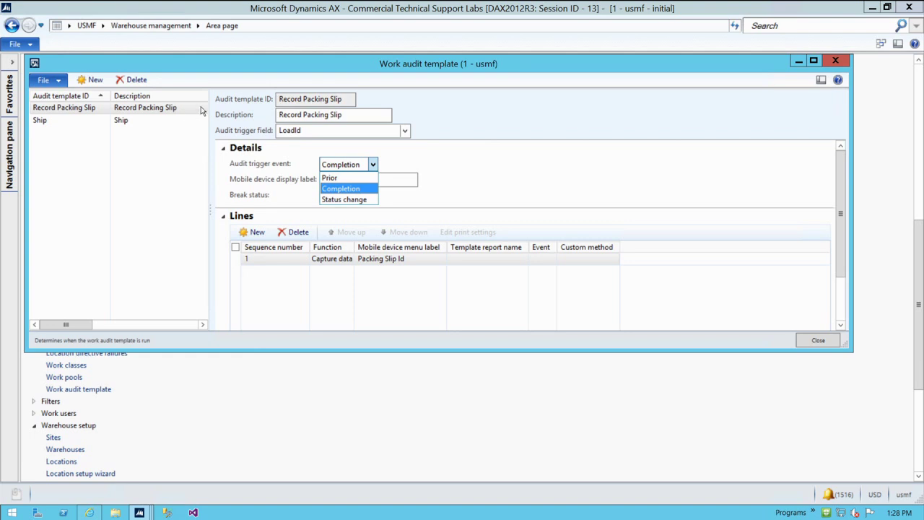
left_click(376, 166)
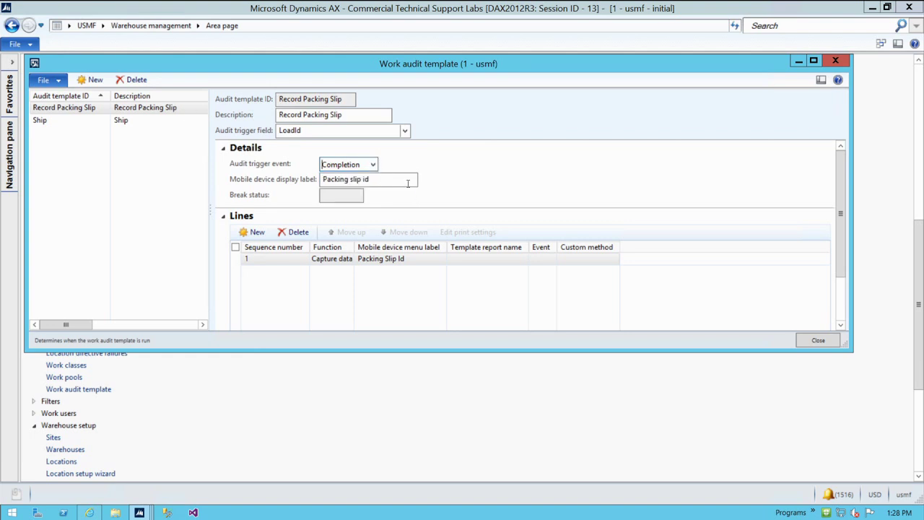
left_click(374, 165)
left_click(374, 165)
left_click(393, 177)
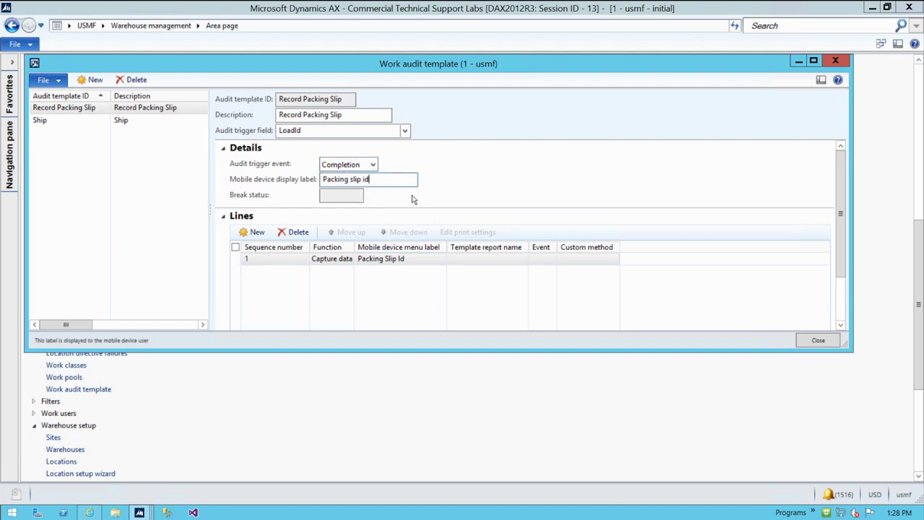
left_click(325, 260)
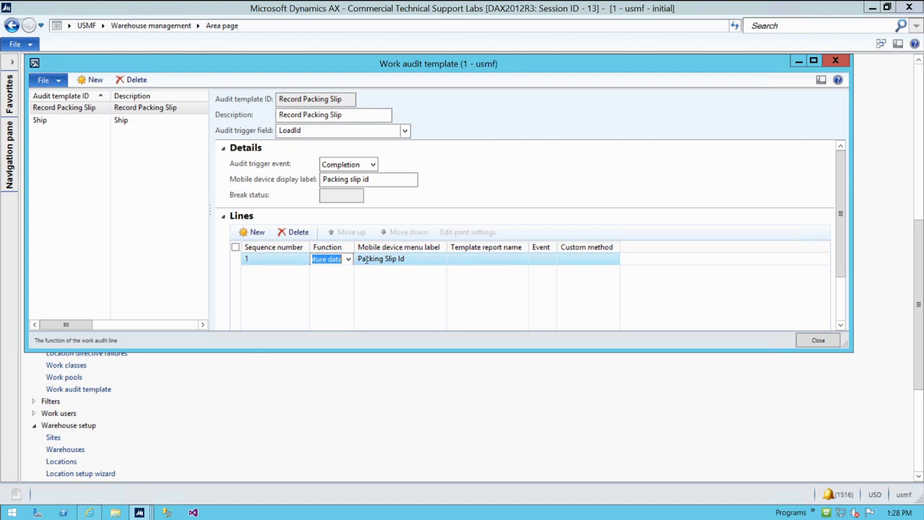
left_click(431, 260)
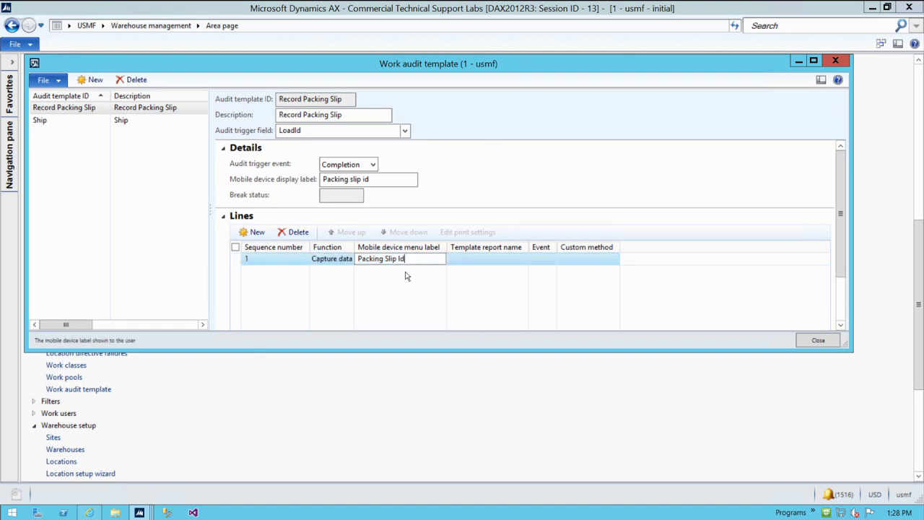
Close the work audit template setup and the open Work templates and Mobile device menu items windows
left_click(336, 258)
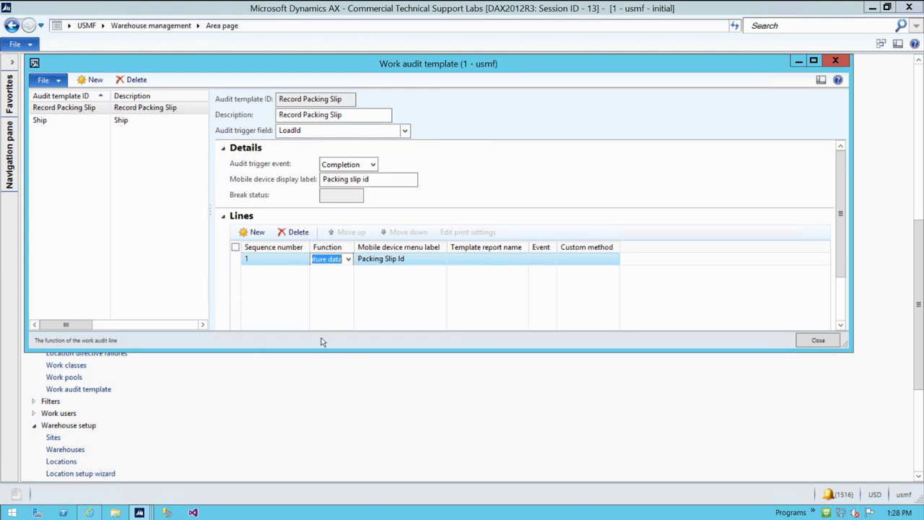
left_click(832, 342)
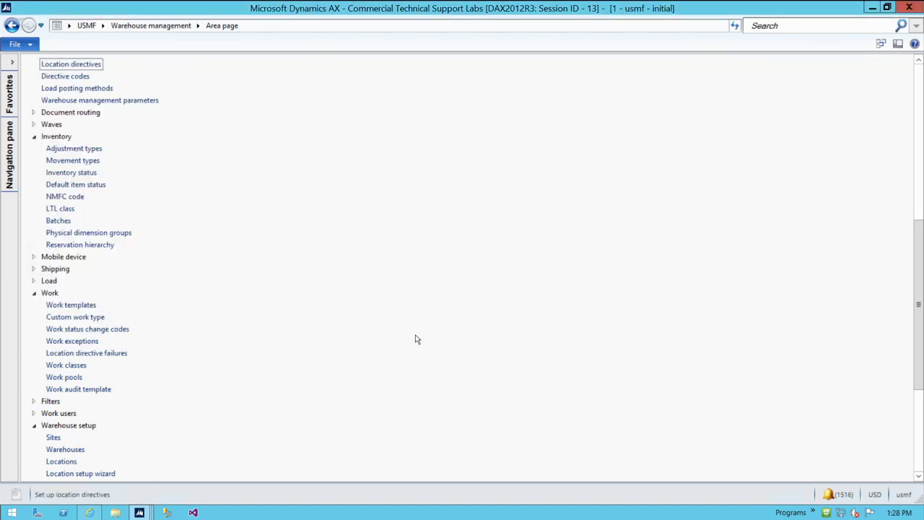
mouse_move(139, 515)
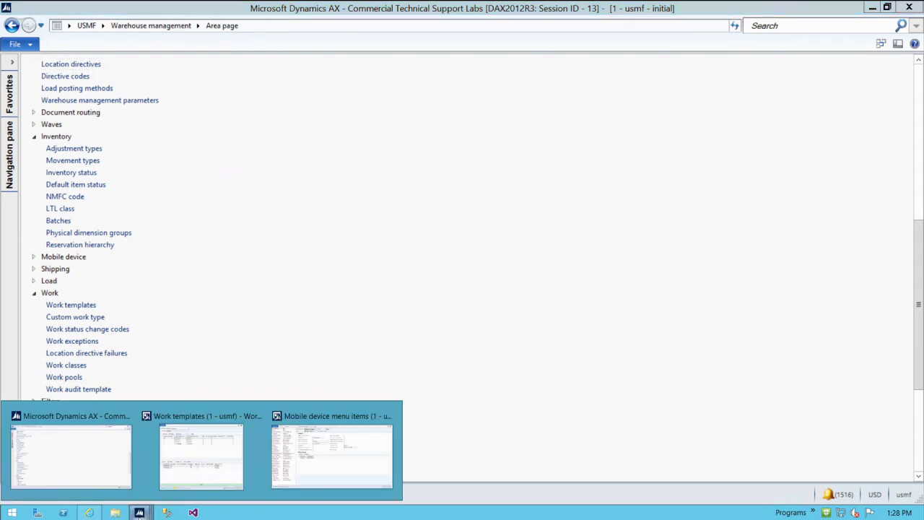
left_click(258, 417)
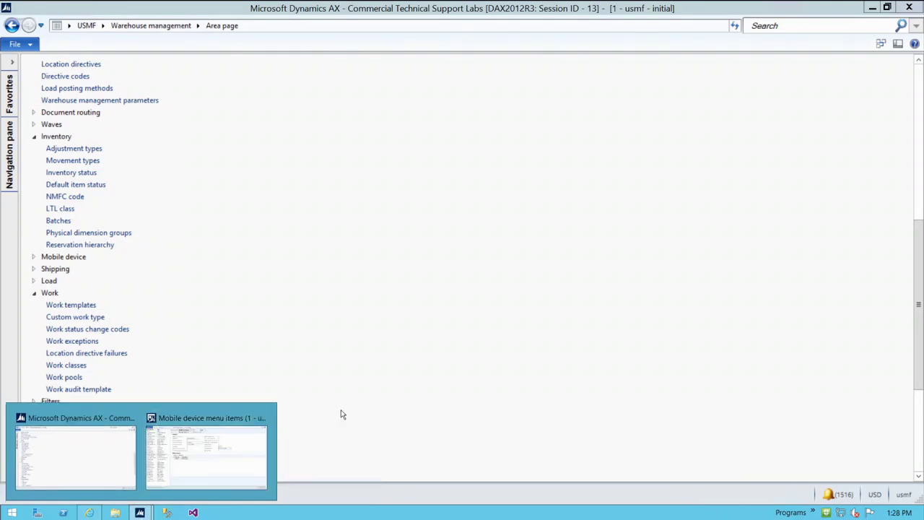
left_click(262, 417)
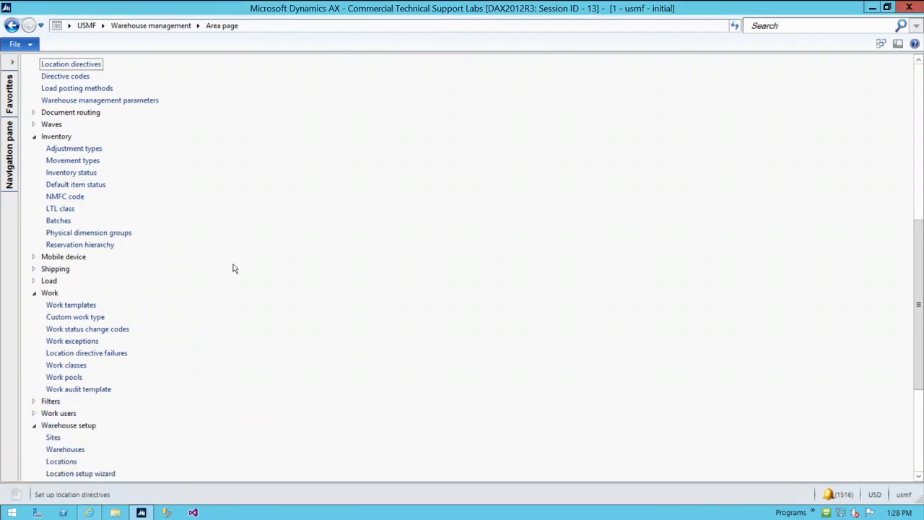
Switch to the Procurement and sourcing module and open the list of all purchase orders
scroll(231, 296, "up", 10)
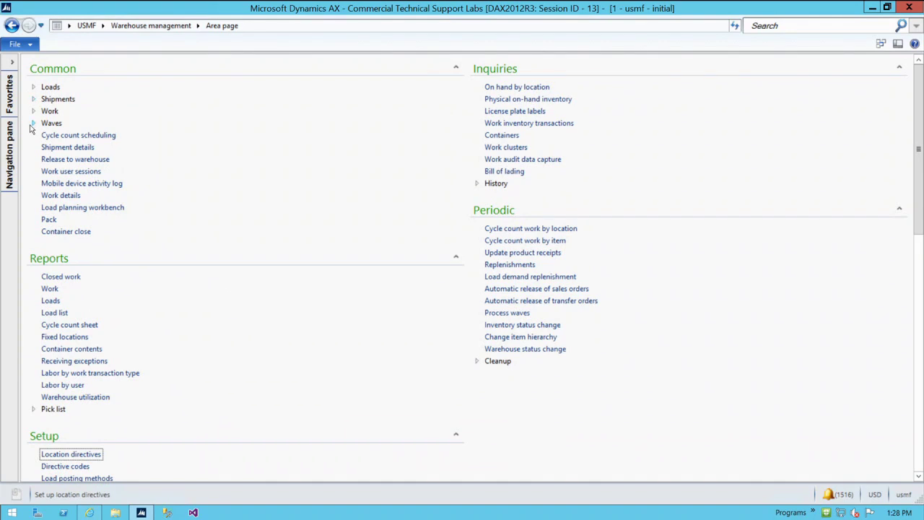
left_click(102, 26)
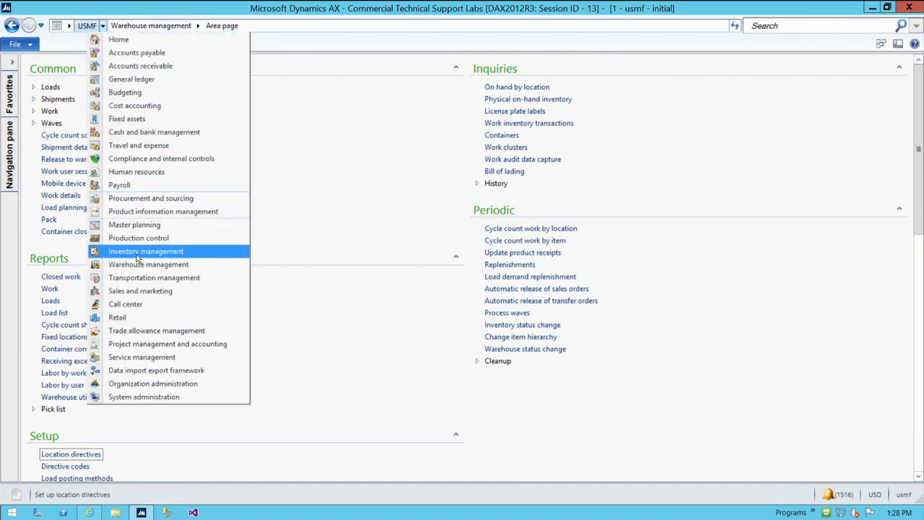
left_click(140, 198)
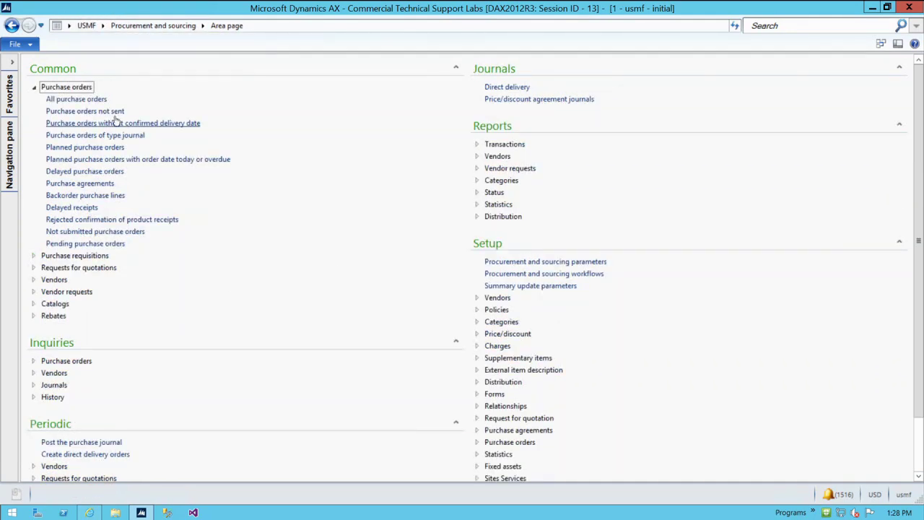
left_click(100, 100)
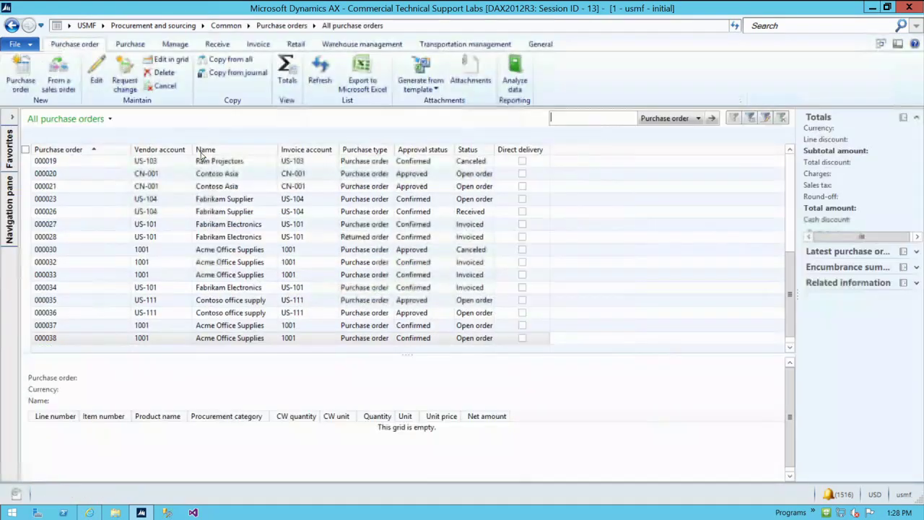
Start a new purchase order and check the available vendor accounts
left_click(20, 83)
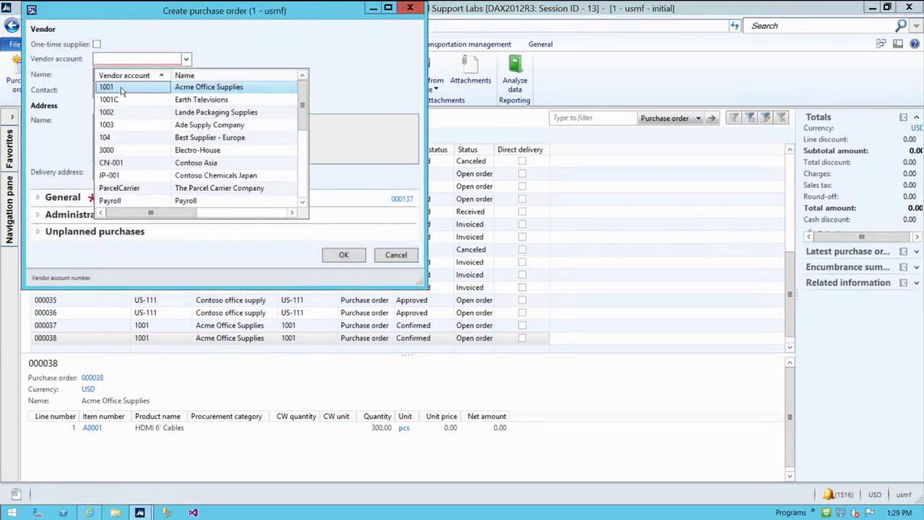
key("Escape")
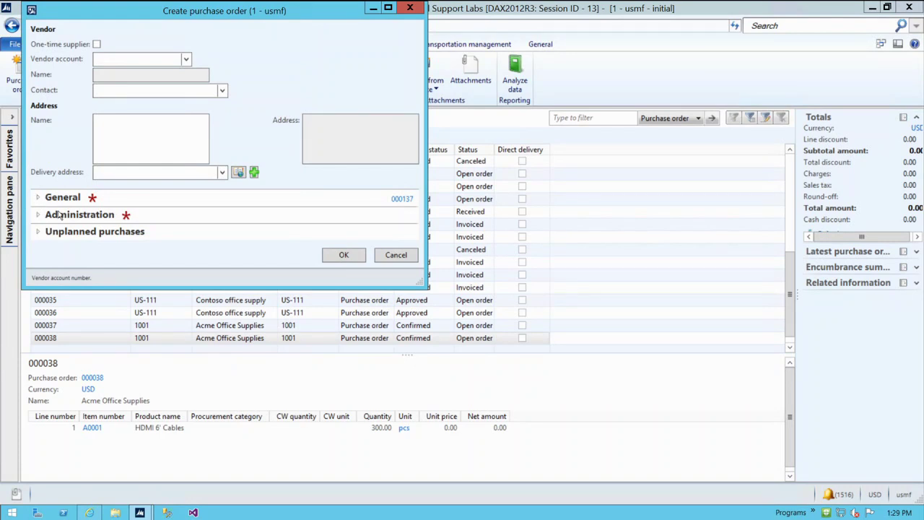
Create a purchase order for the vendor Acme Office Supplies using its vendor account number, with warehouse 24
type("1001")
key("Tab")
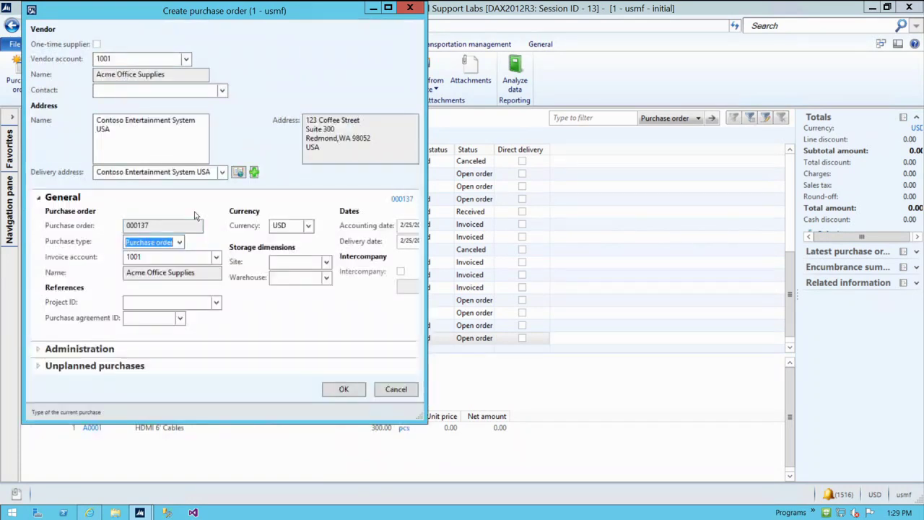
key("Tab")
key("Tab")
key("Tab")
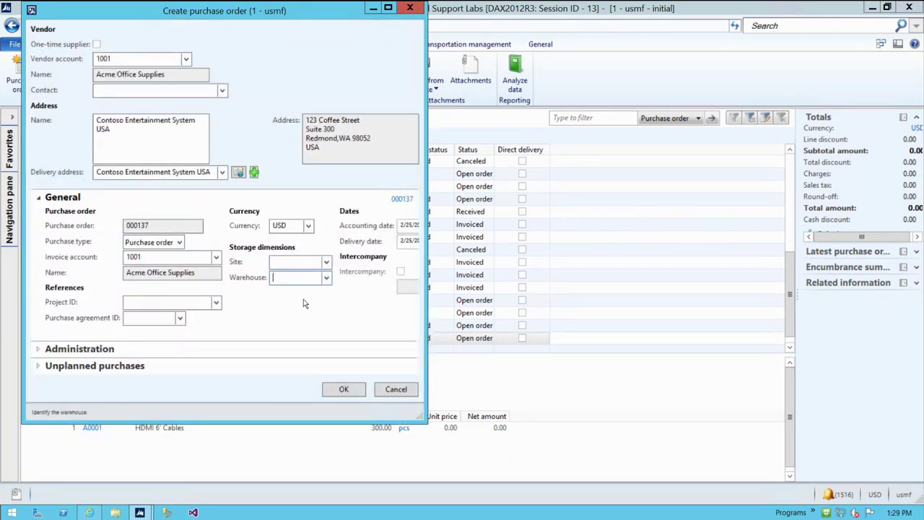
type("24")
key("Tab")
left_click(327, 391)
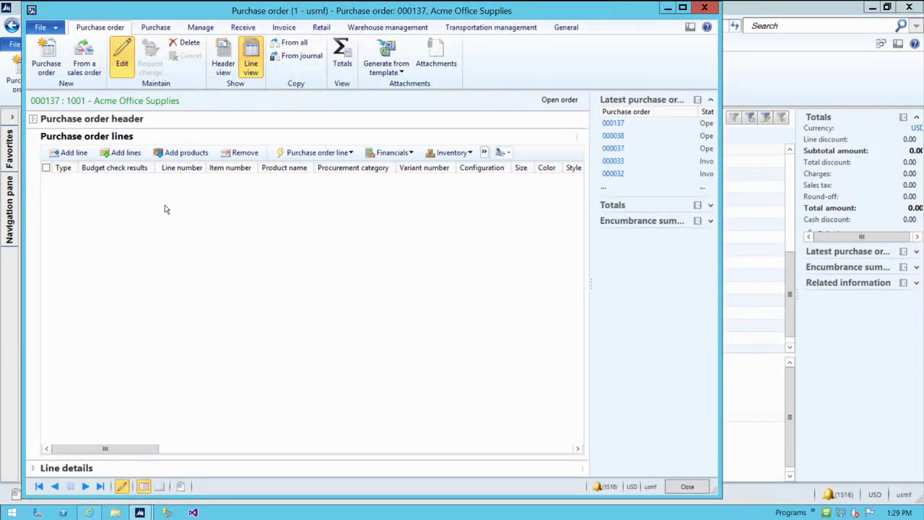
Fill the first purchase order line with item A0001 and a quantity of 15
type("a00")
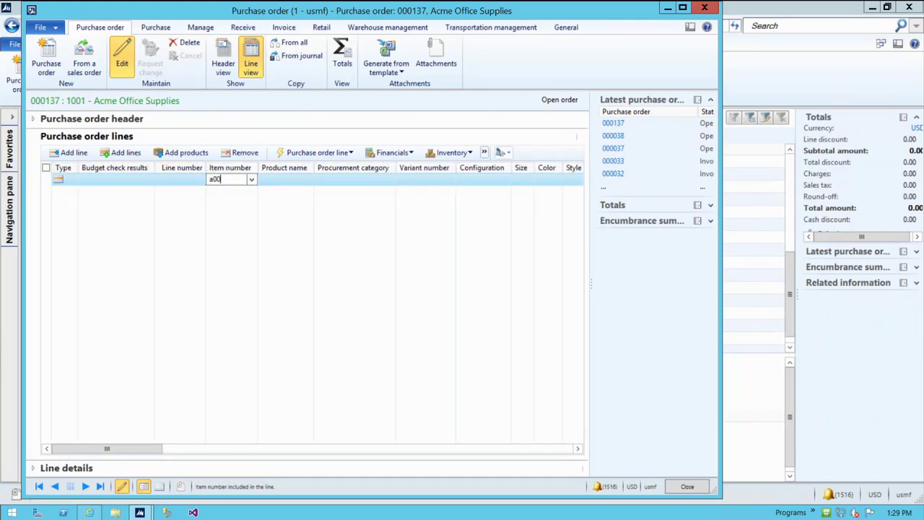
type("01")
key("Tab")
key("Tab")
key("Tab")
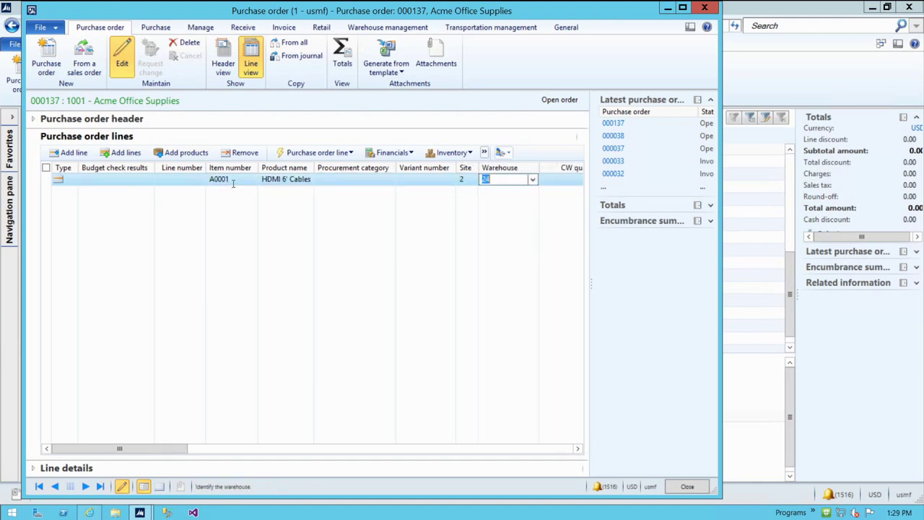
key("Tab")
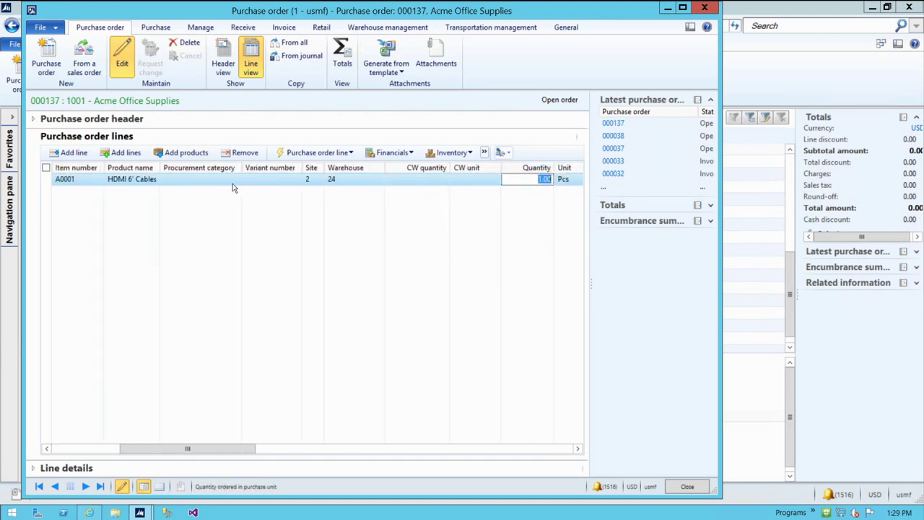
type("15")
key("Tab")
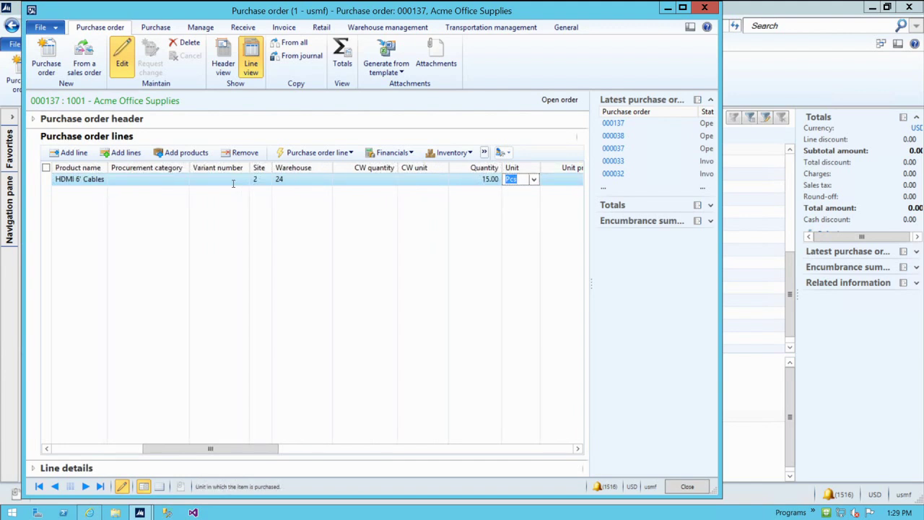
Add a second purchase order line for item A0002 with quantity 300 and unit price 5, and save it
key("ctrl+n")
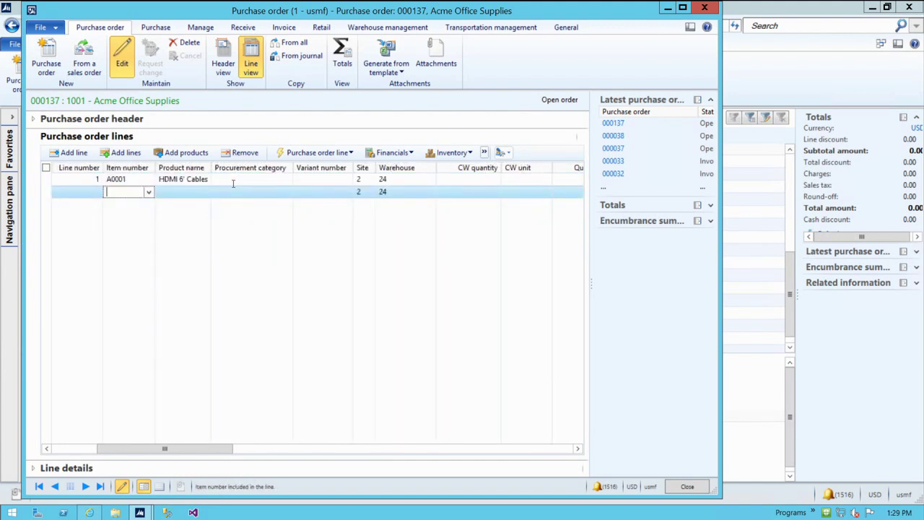
type("A0002")
key("Tab")
key("Tab")
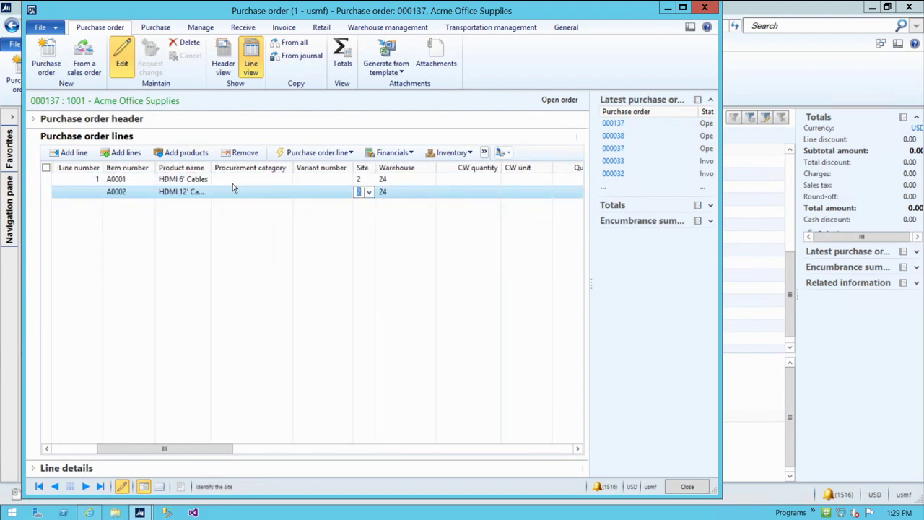
key("Tab")
key("Tab")
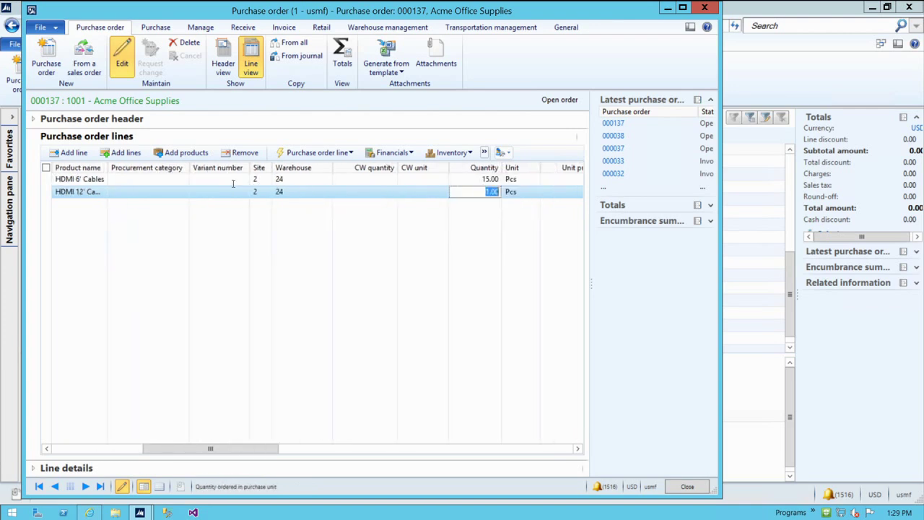
type("300")
key("Tab")
key("Tab")
type("5")
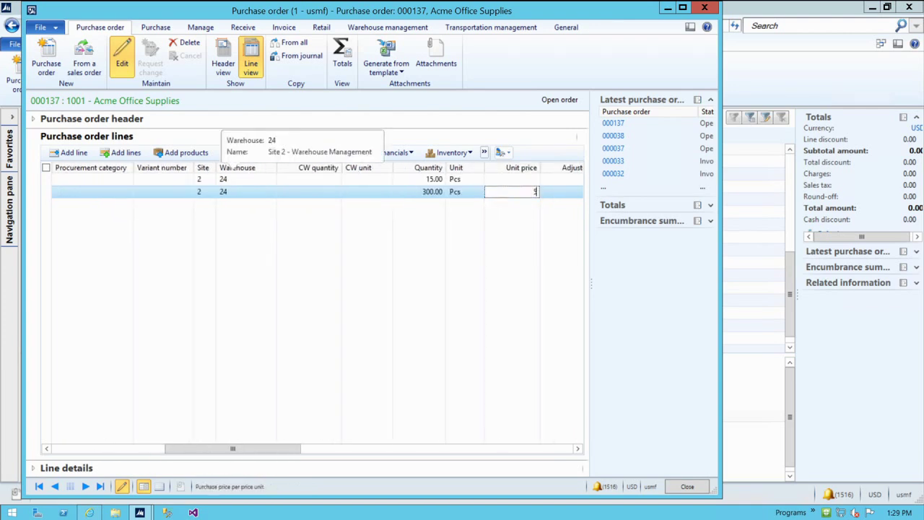
key("Up")
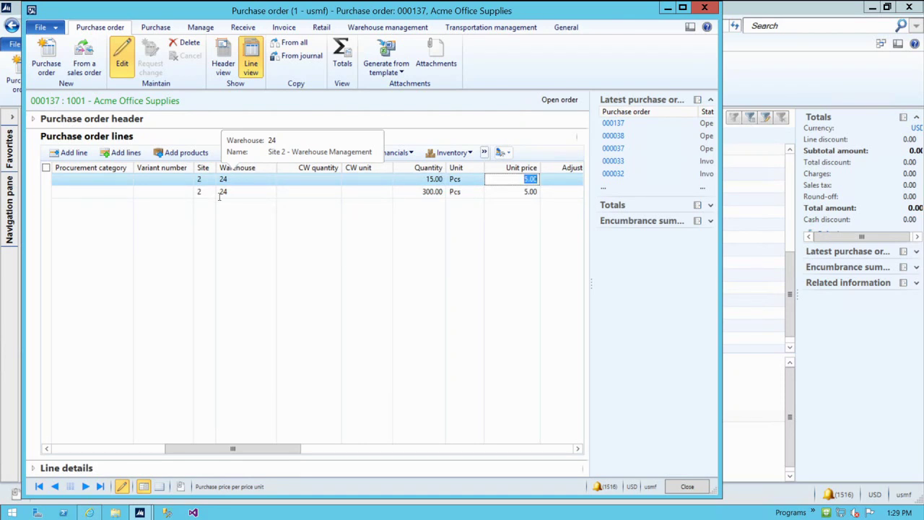
Confirm the purchase order and close its window
left_click(156, 27)
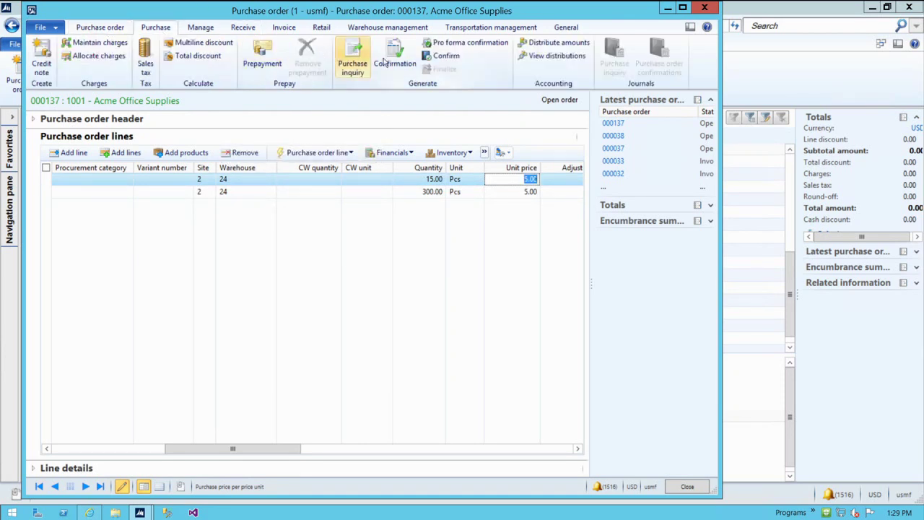
left_click(442, 56)
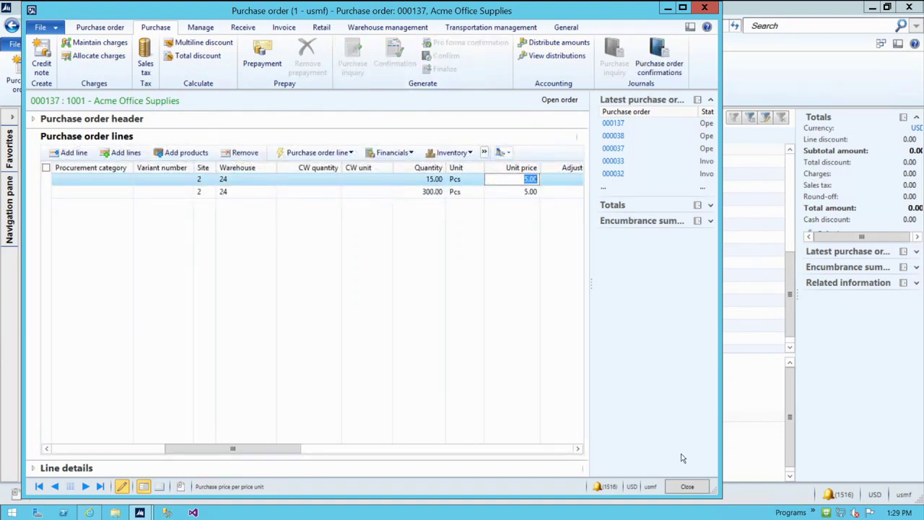
left_click(687, 487)
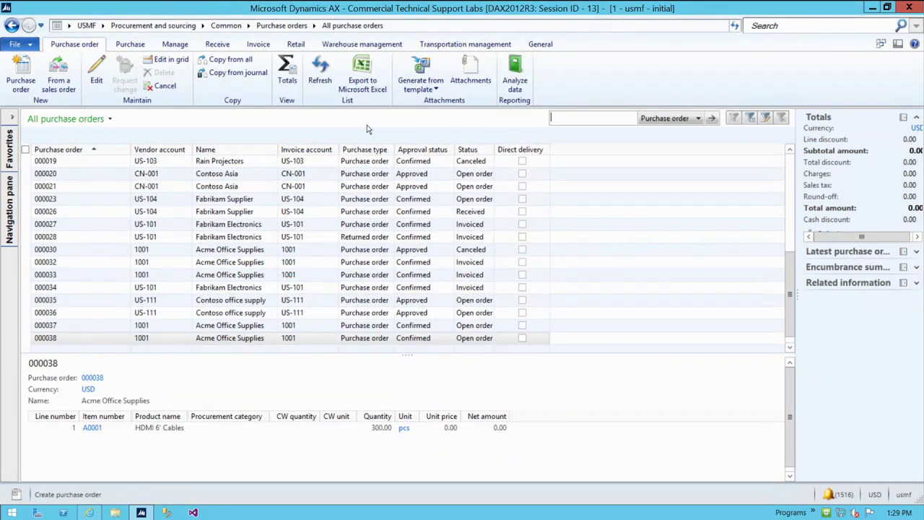
Refresh the list of all purchase orders down to the newest order and ignore the incoming call
left_click(320, 72)
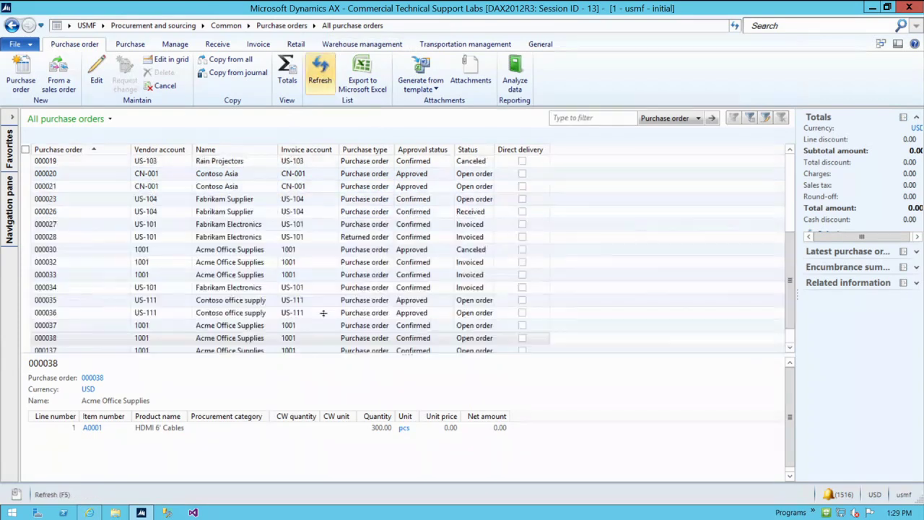
scroll(217, 325, "down", 1)
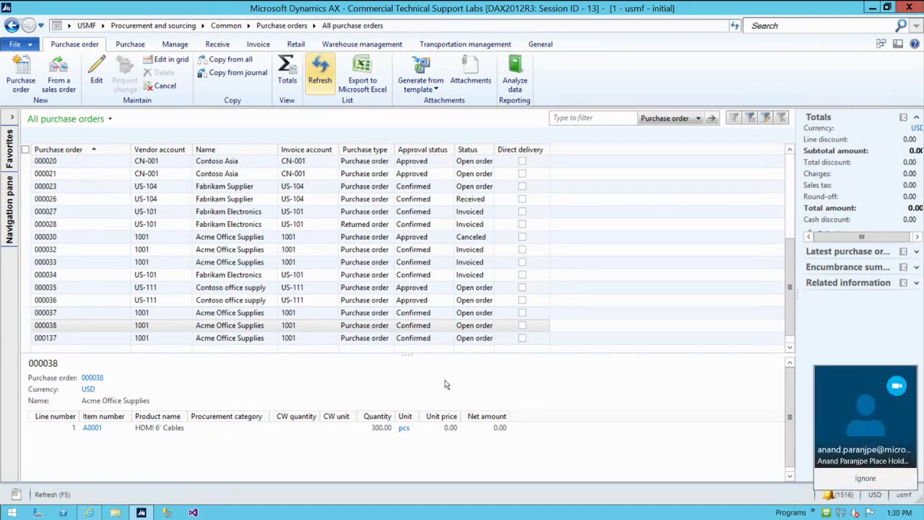
left_click(870, 478)
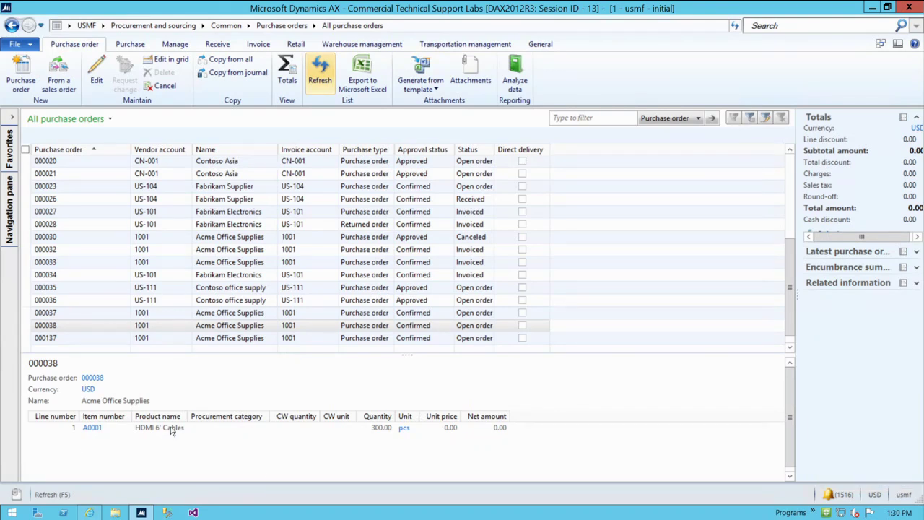
Switch to the Warehouse Mobile Devices Portal in the browser and log on to the mobile device with the user ID and password
left_click(89, 512)
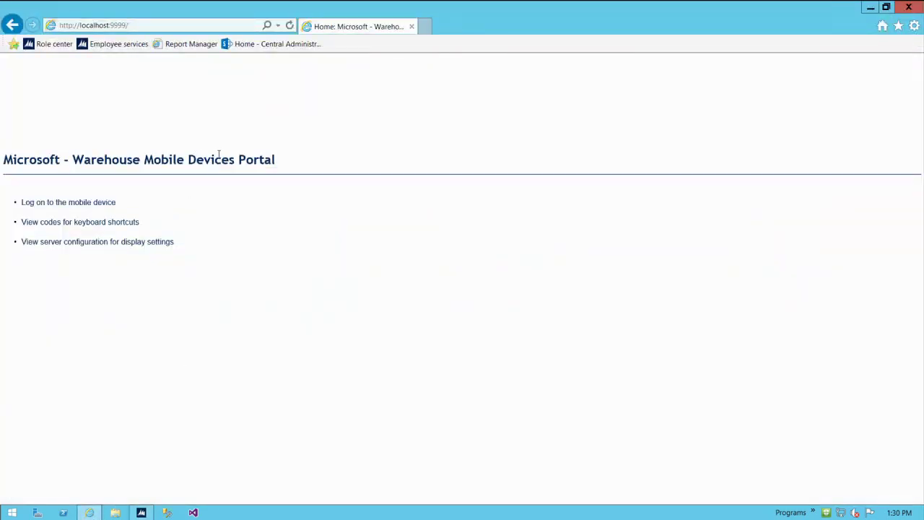
left_click(141, 27)
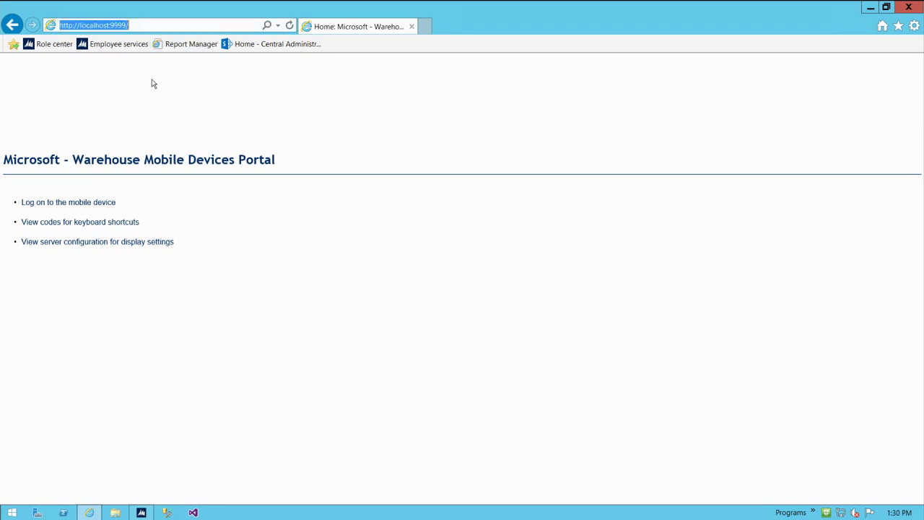
left_click(88, 202)
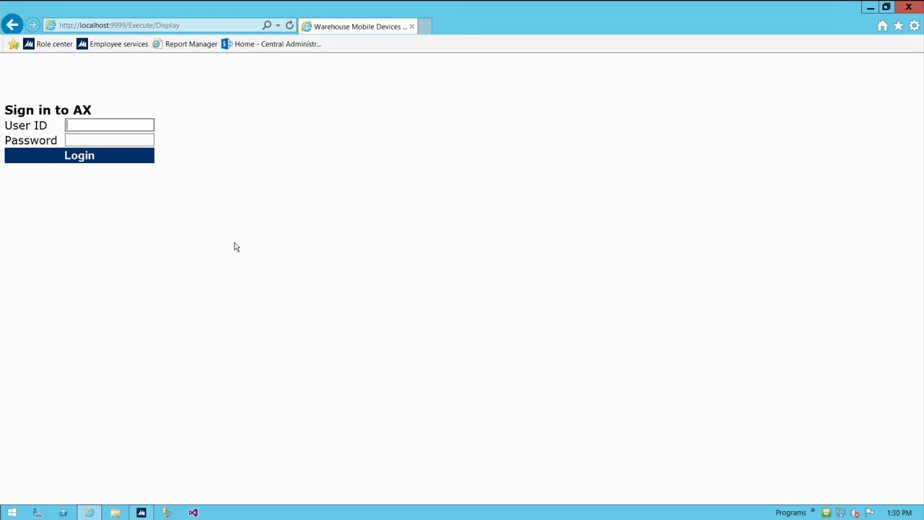
type("24")
key("Tab")
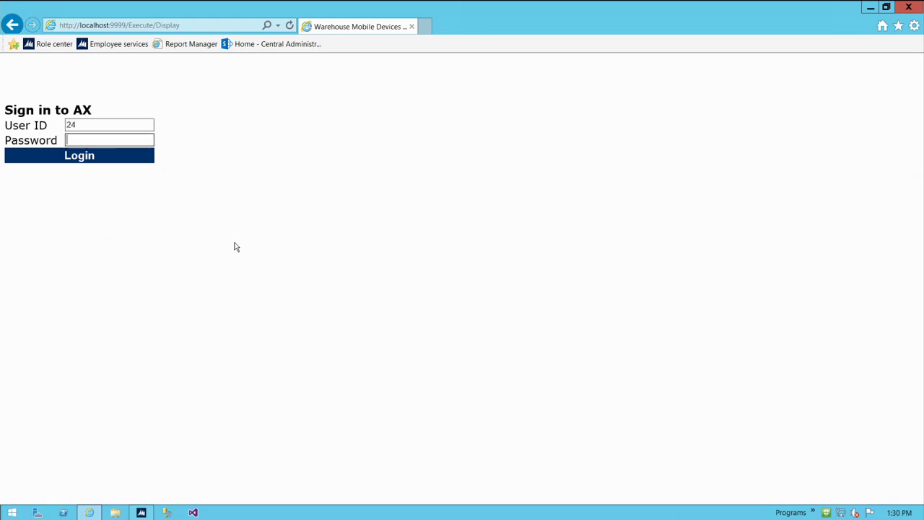
type("1")
key("Return")
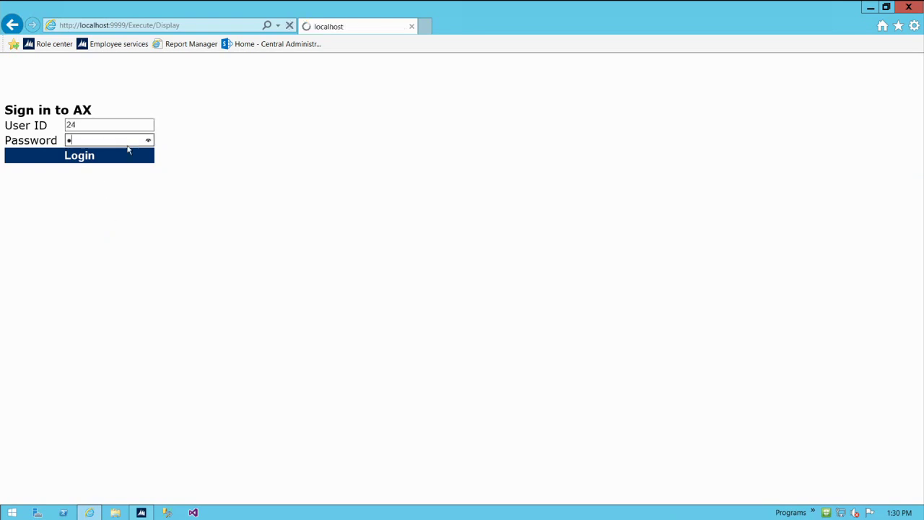
left_click(95, 225)
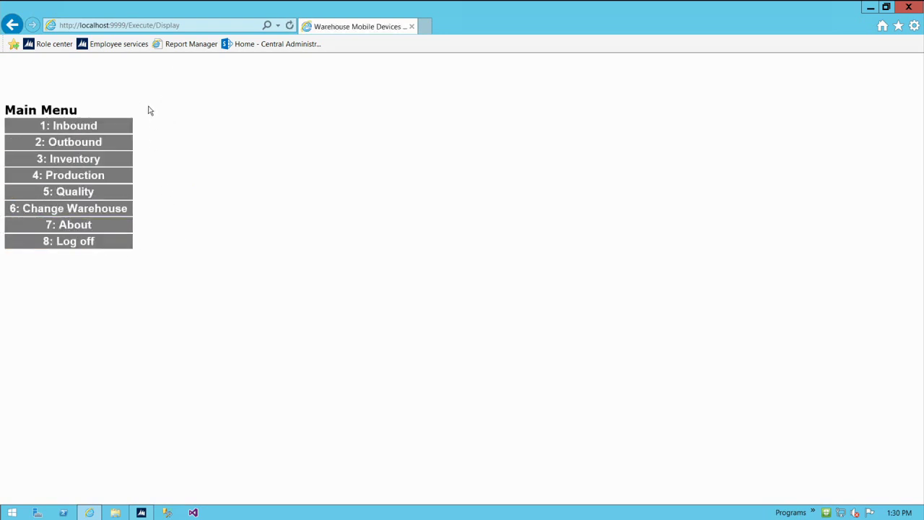
Start an inbound Purchase Receive, entering the new purchase order's number and item A0001
left_click(114, 128)
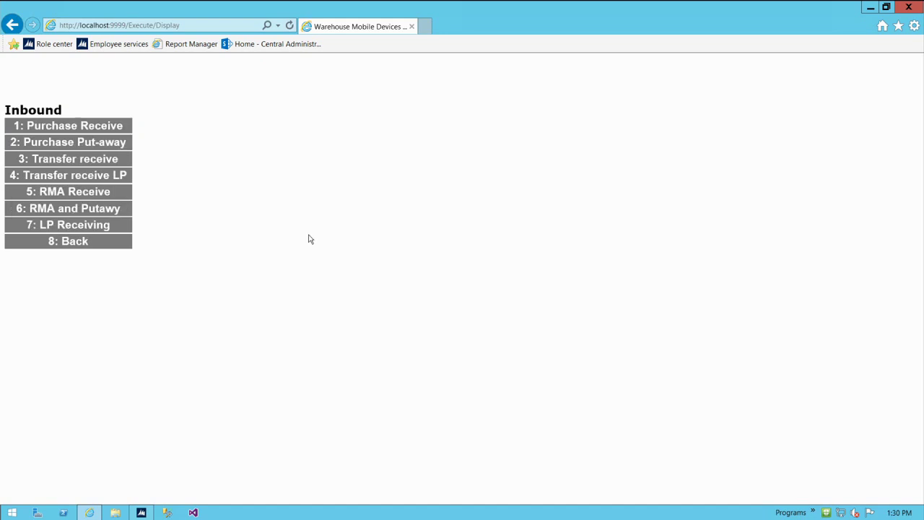
left_click(113, 126)
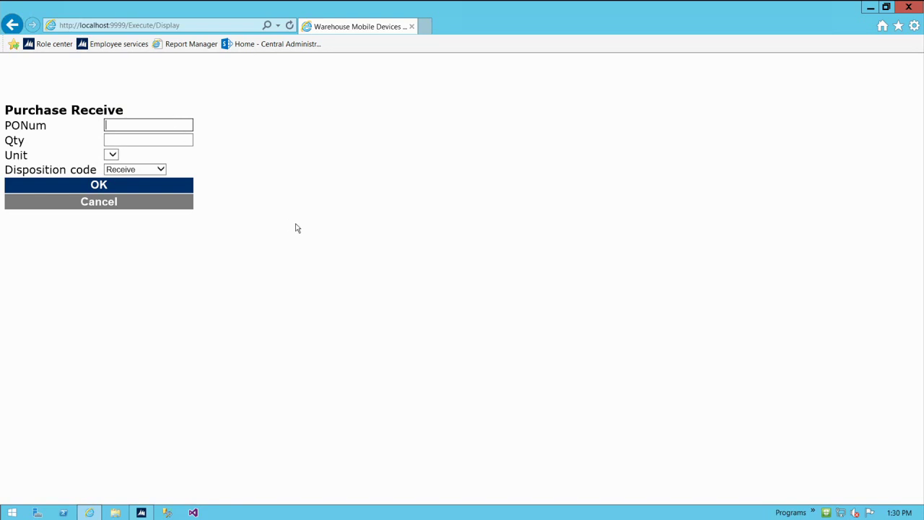
type("000137")
key("Return")
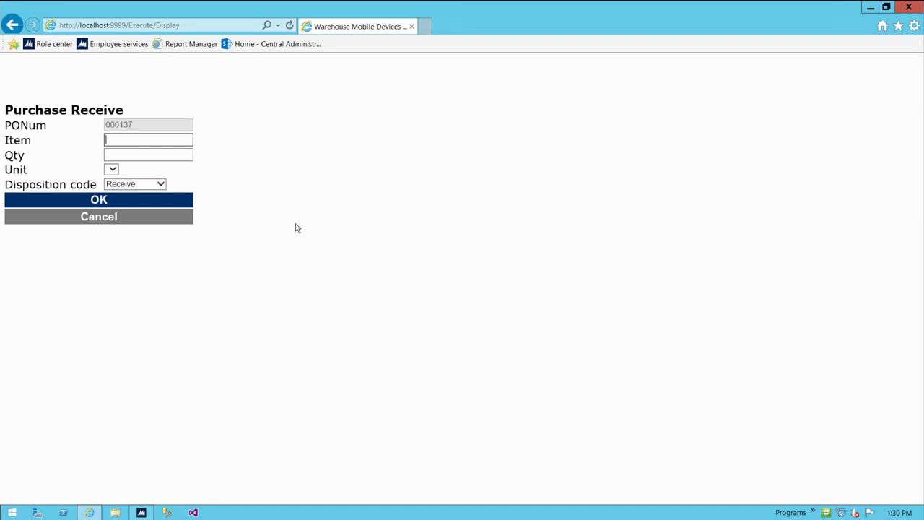
type("a0001")
key("Return")
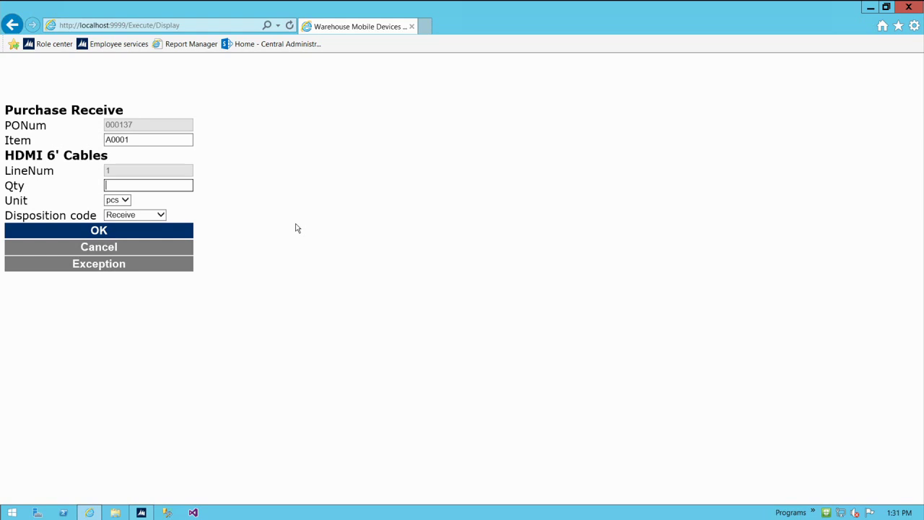
Enter a received quantity of 15 with disposition code QualityCheck for the item and submit the receipt
type("15")
key("Tab")
key("Tab")
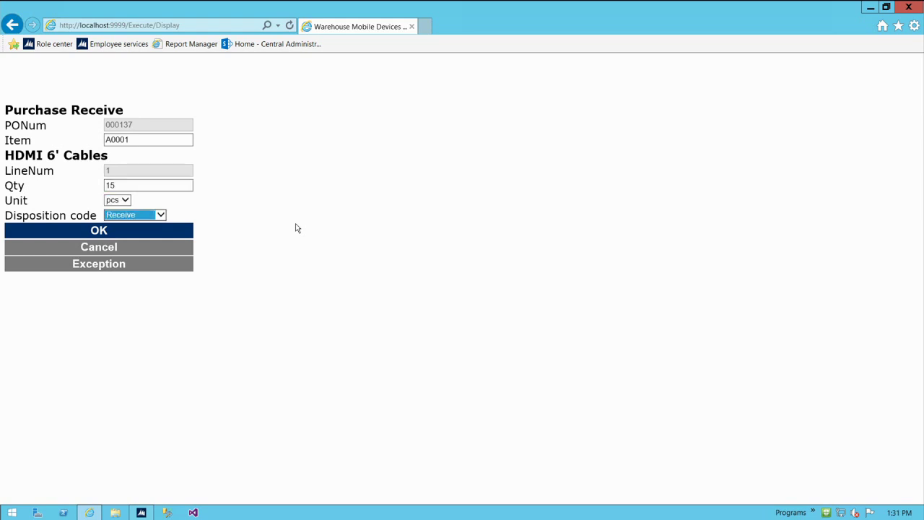
left_click(147, 185)
left_click(162, 215)
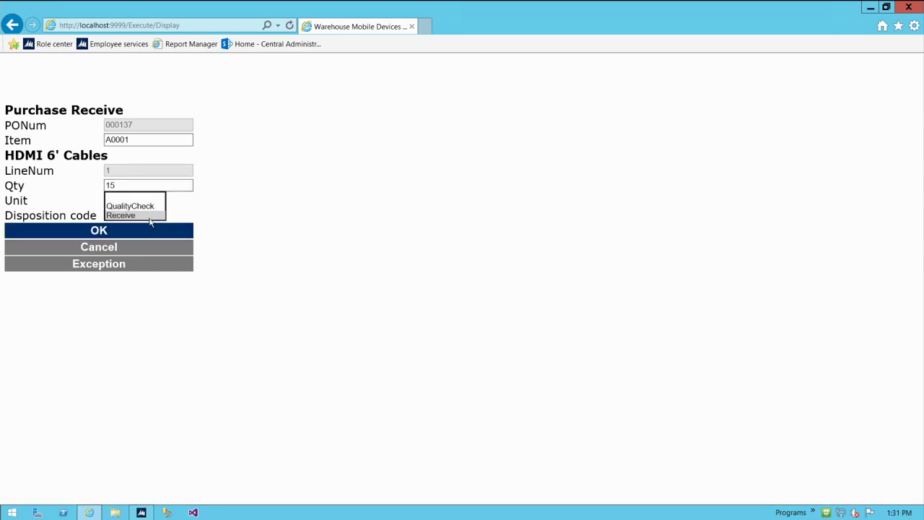
left_click(150, 217)
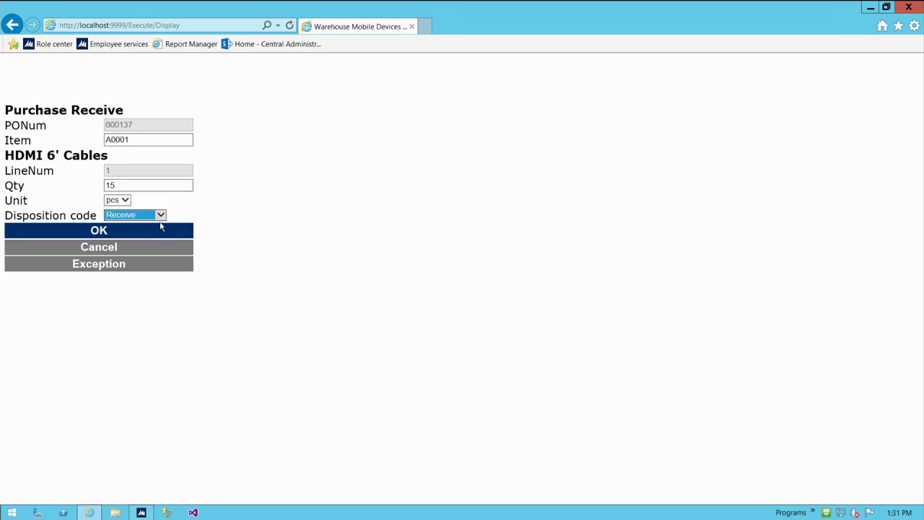
left_click(161, 215)
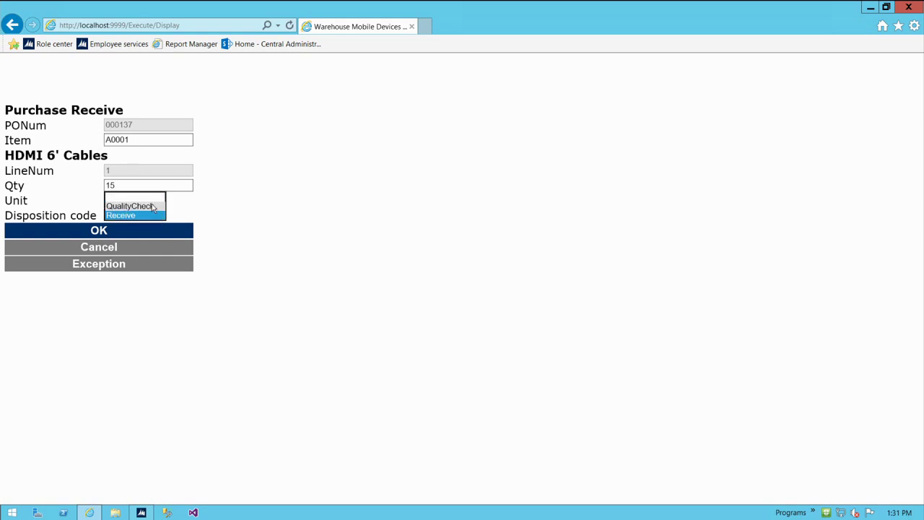
left_click(153, 206)
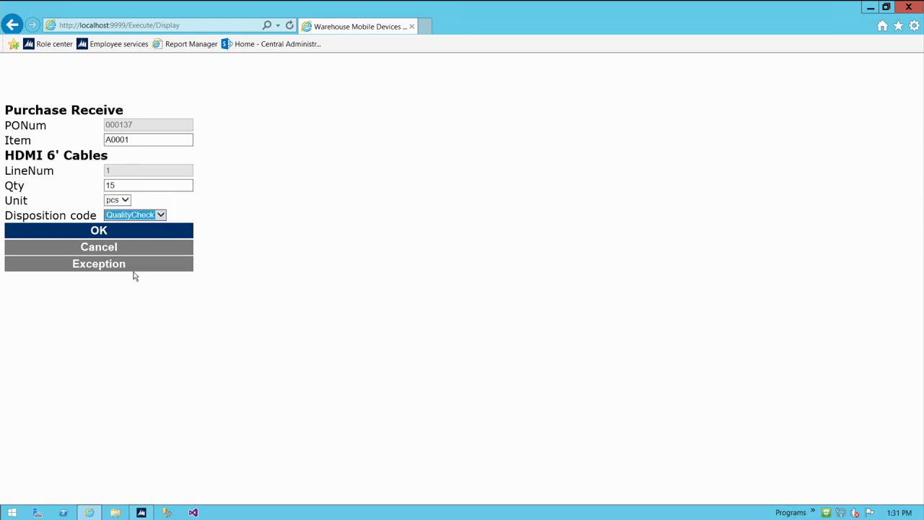
left_click(113, 232)
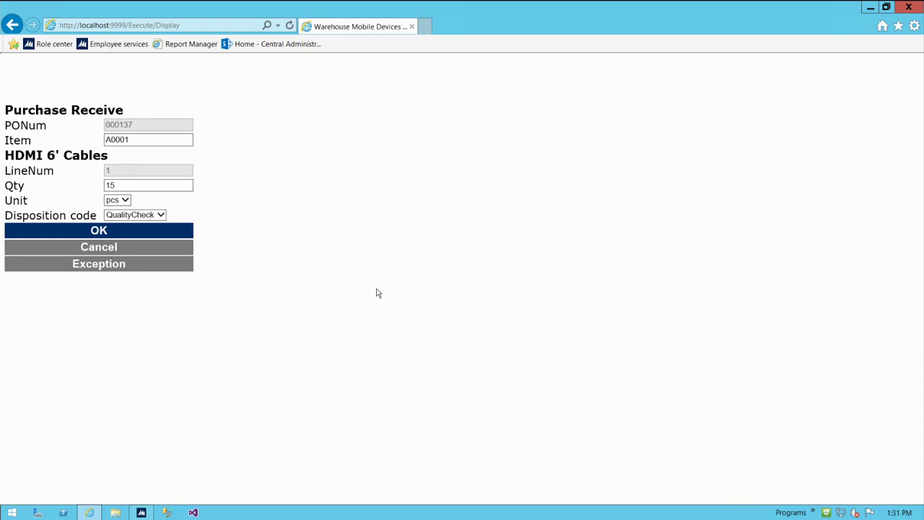
left_click(99, 231)
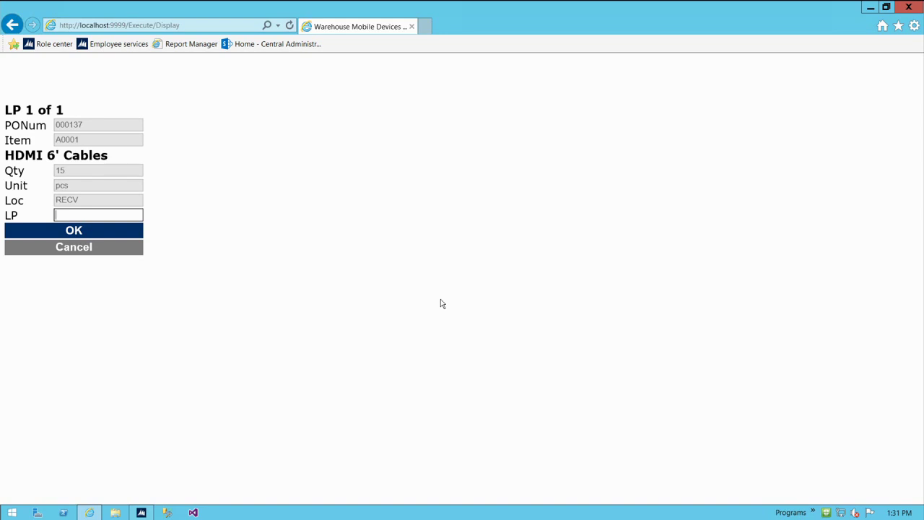
Assign license plate jr0003 to the received item A0001 and confirm the receipt
type("jr0003")
key("Return")
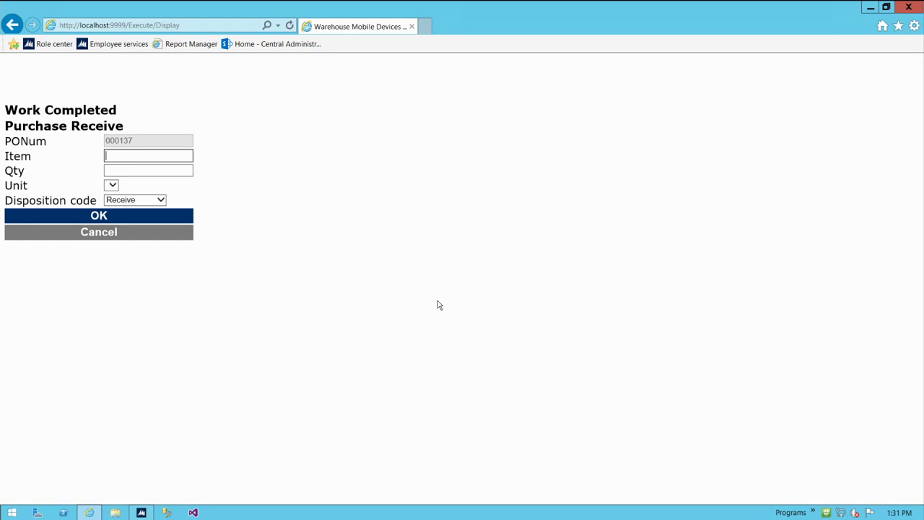
Switch to Microsoft Dynamics AX and check the put location of the A0001 receipt in Warehouse management's open purchase work
left_click(141, 513)
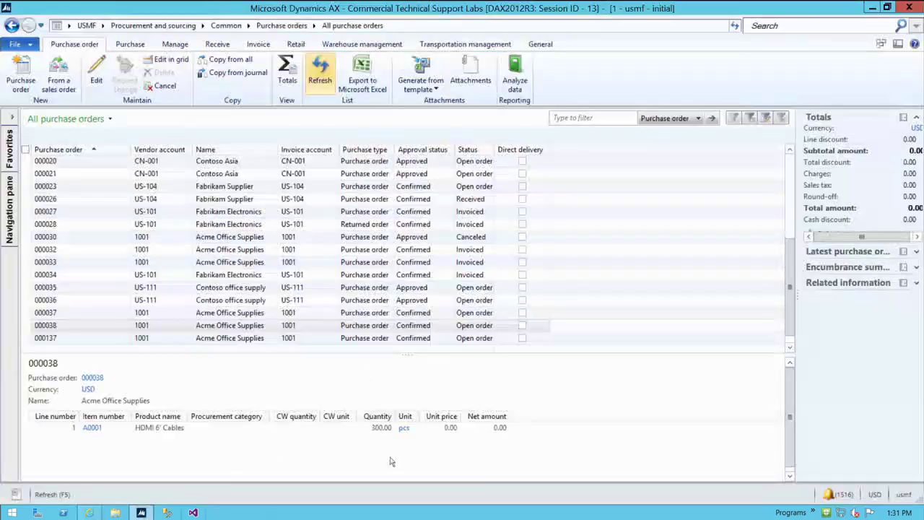
left_click(102, 26)
left_click(170, 265)
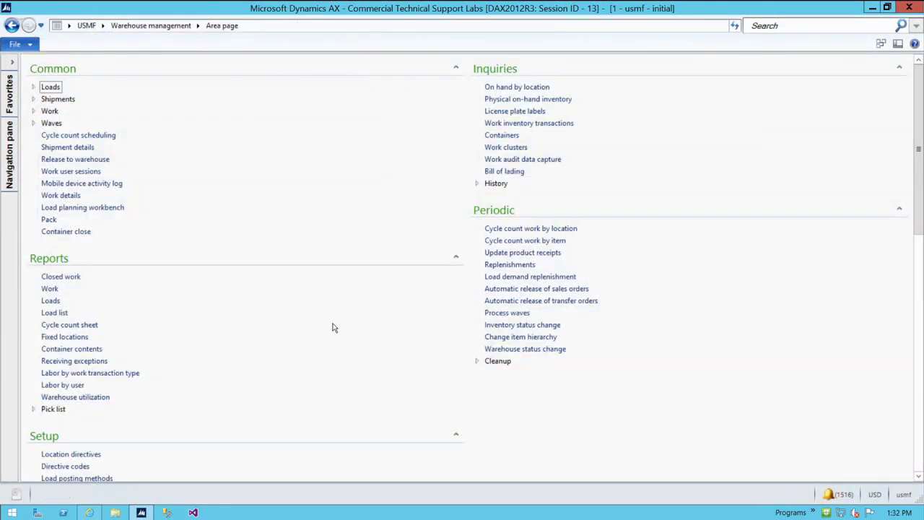
left_click(34, 111)
left_click(79, 135)
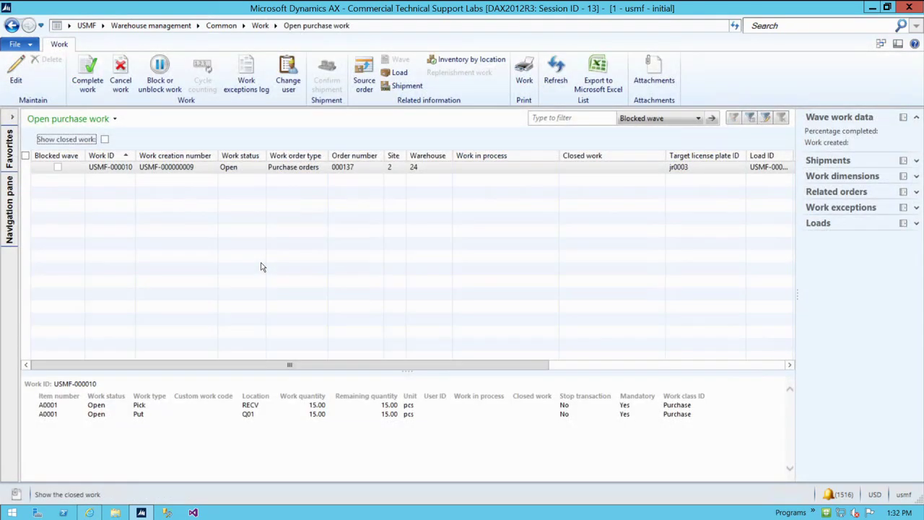
left_click(252, 416)
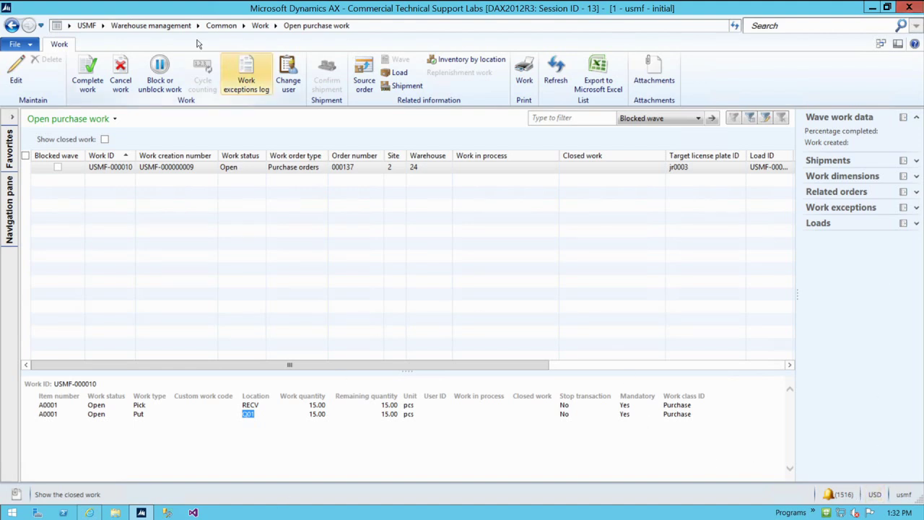
left_click(141, 26)
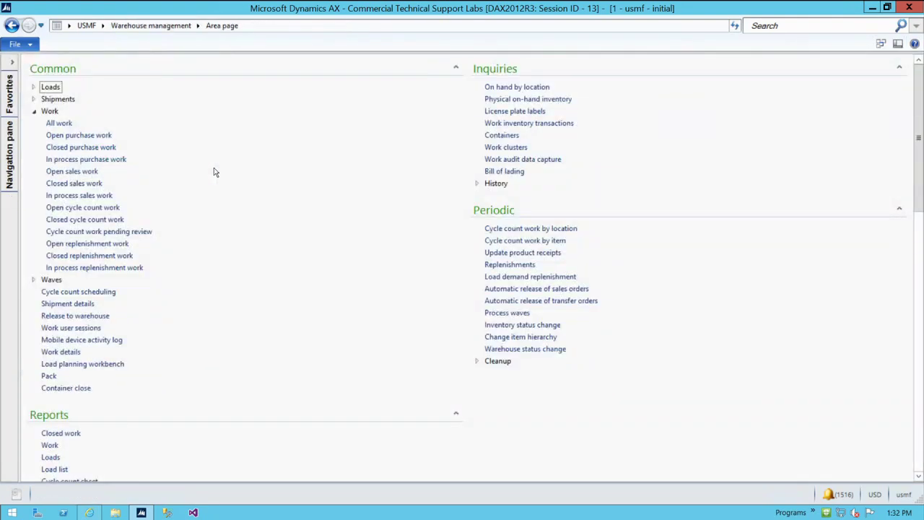
Switch to the mobile devices portal and receive 300 pcs of item A0002 with disposition code Receive on license plate jr0004
left_click(89, 512)
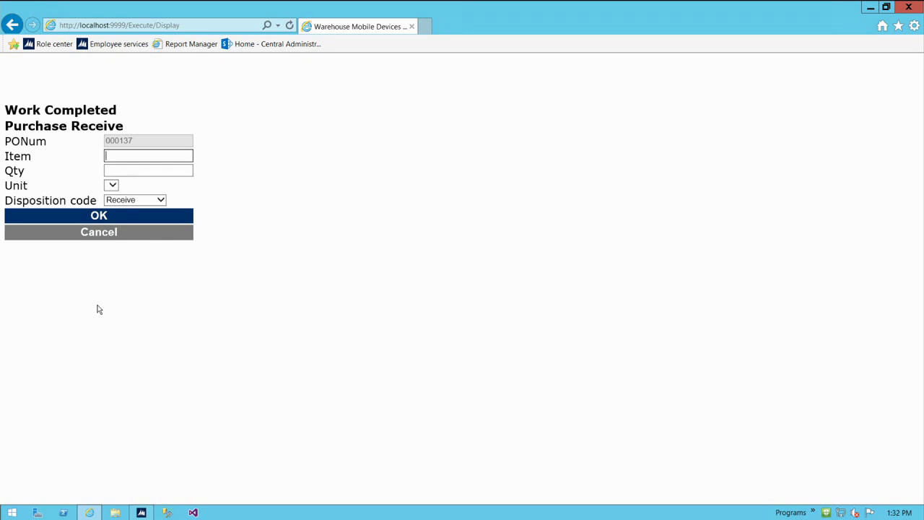
type("a0002")
key("Return")
type("300")
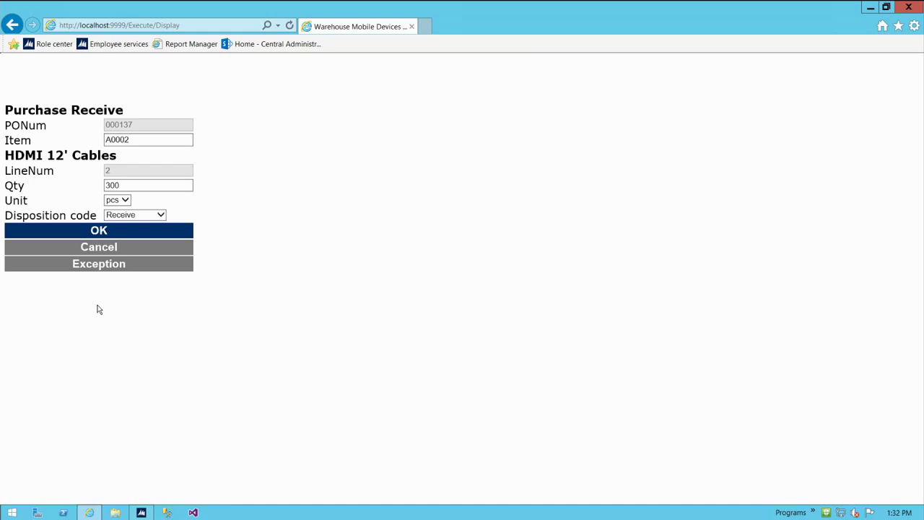
left_click(162, 215)
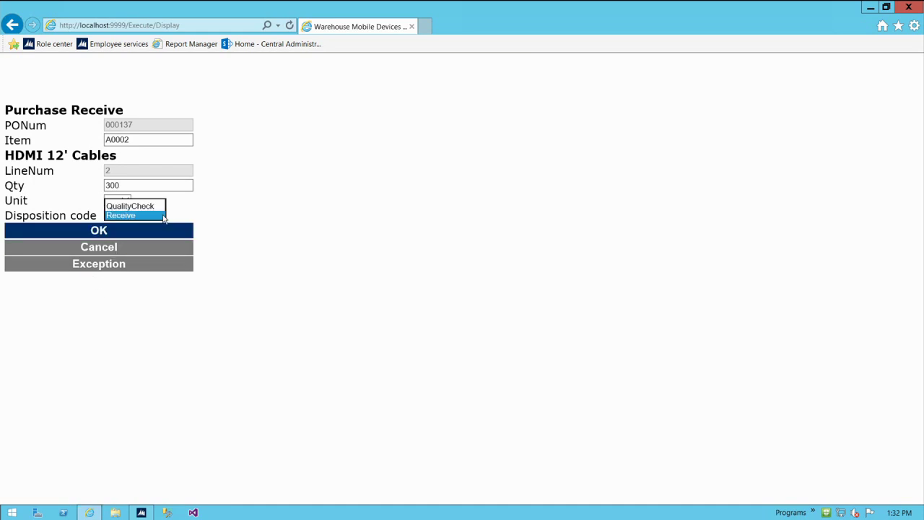
left_click(130, 215)
left_click(140, 231)
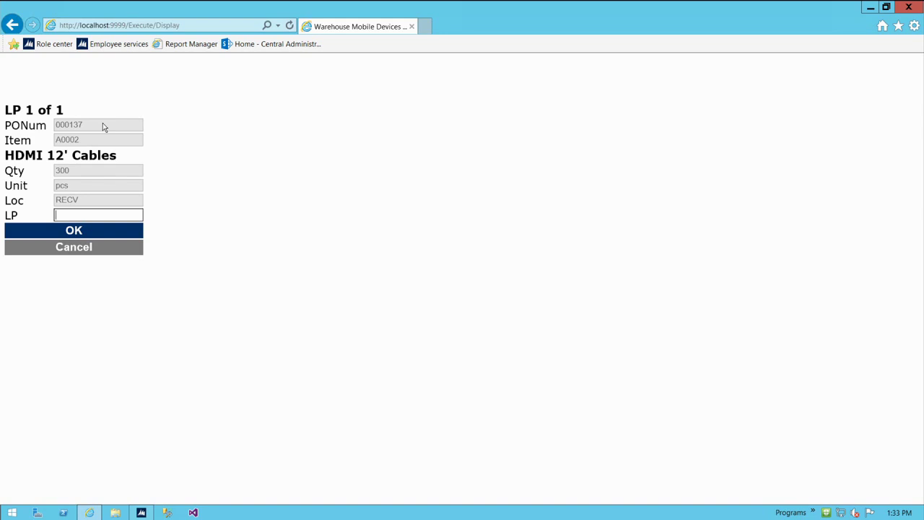
type("jr0004")
key("Return")
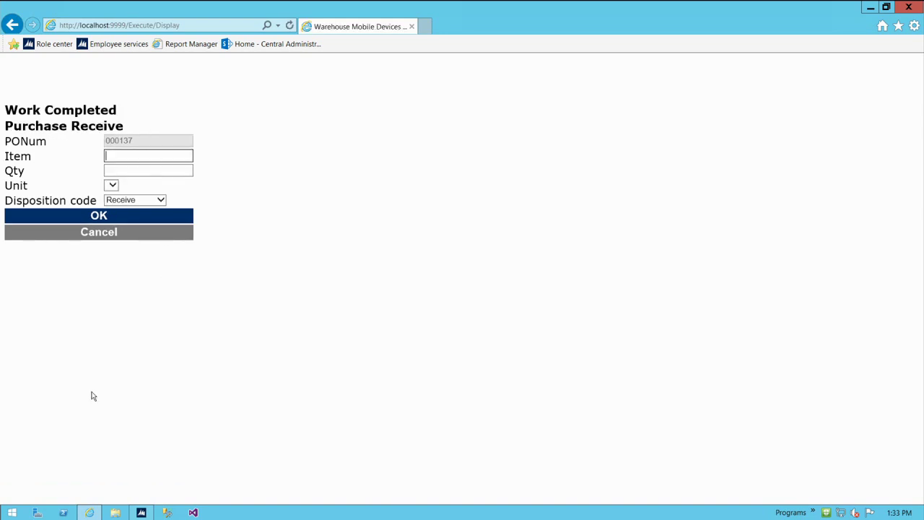
Switch back to Microsoft Dynamics AX and check the open purchase work created for the item A0002 receipt
left_click(141, 512)
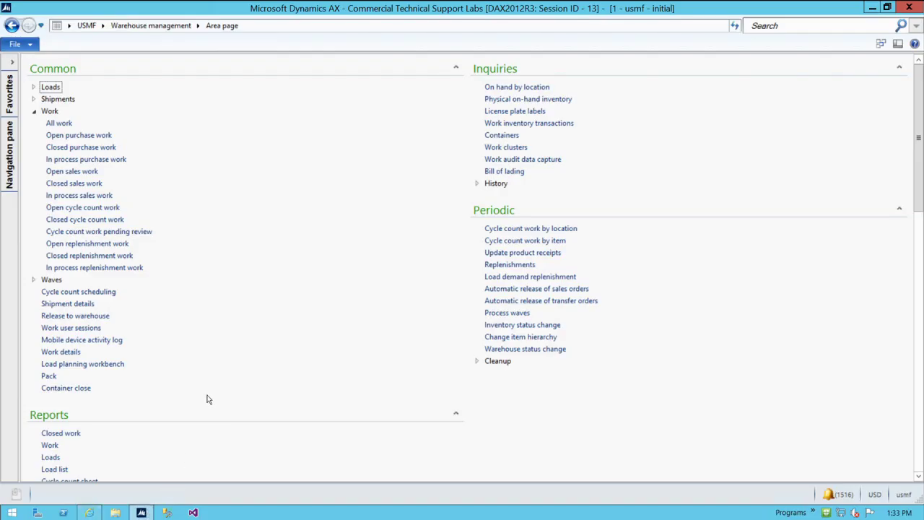
left_click(91, 136)
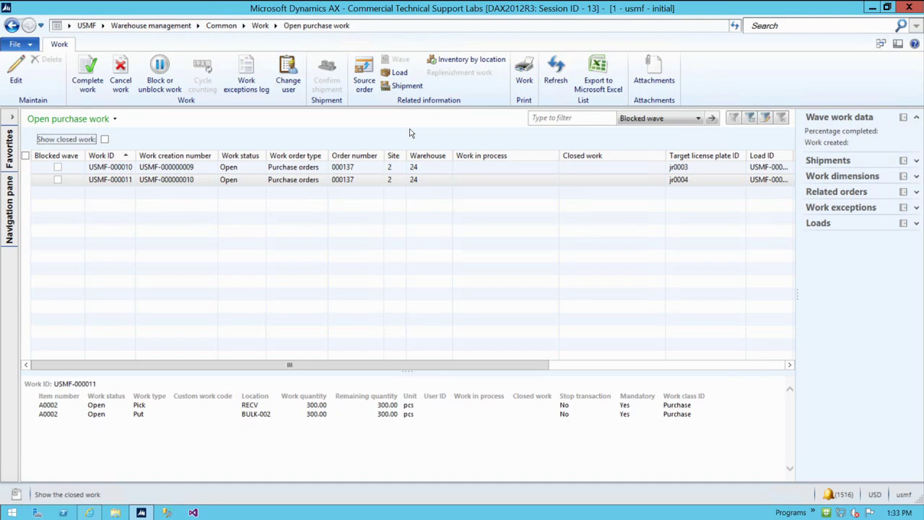
left_click(89, 513)
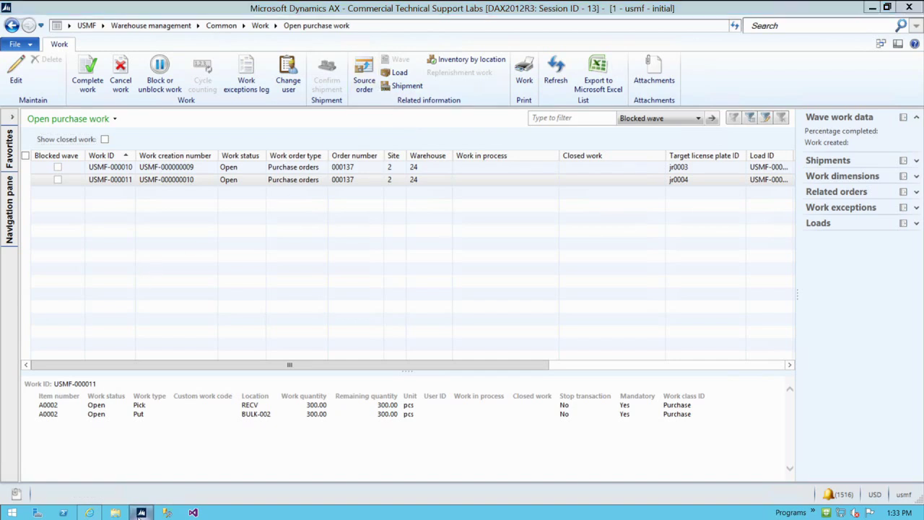
left_click(141, 513)
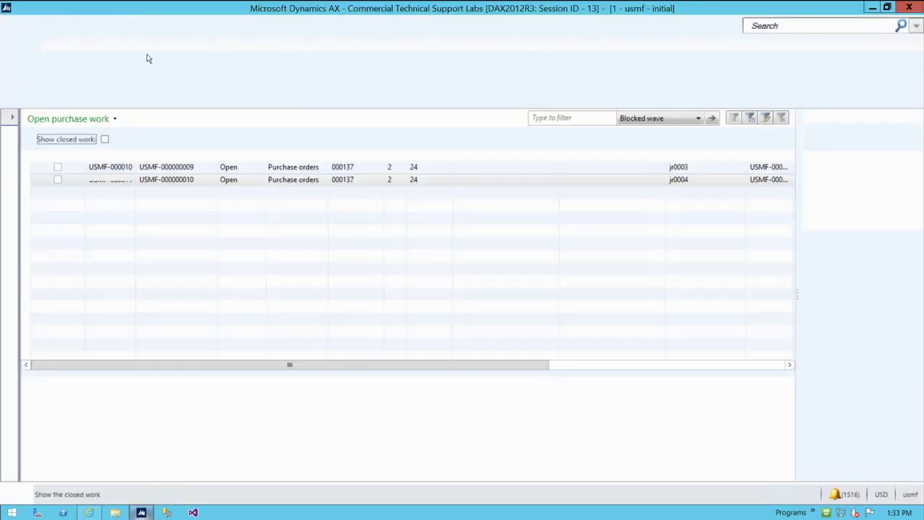
Open the location directives from the Warehouse management setup and show those for the Purchase orders work order type
left_click(151, 25)
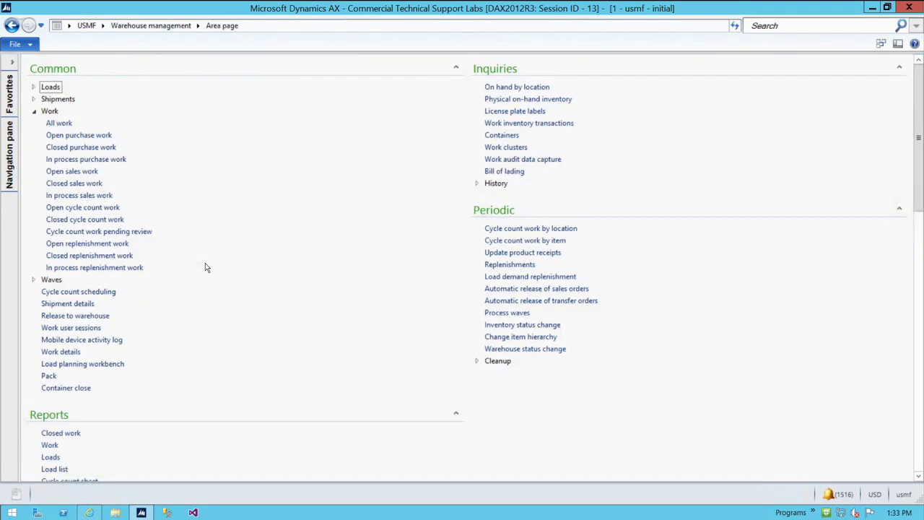
scroll(205, 268, "down", 1)
scroll(205, 268, "down", 5)
left_click(95, 354)
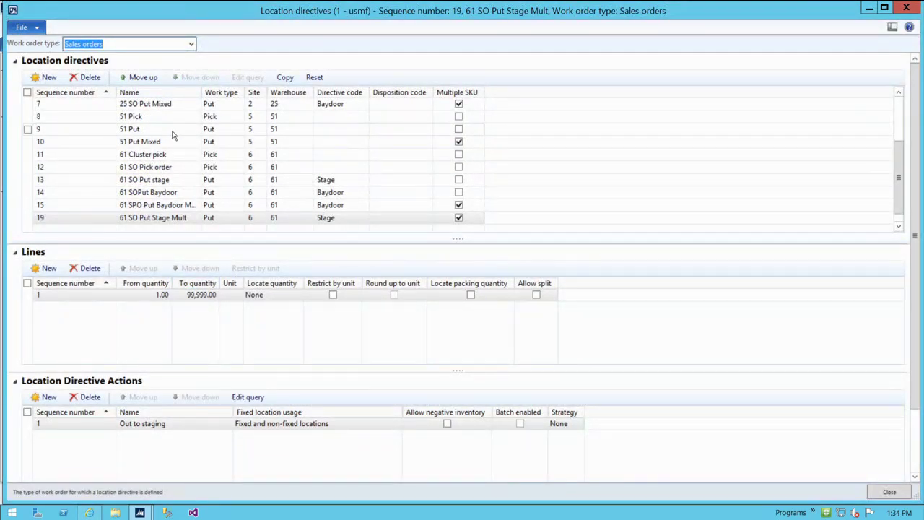
left_click(900, 107)
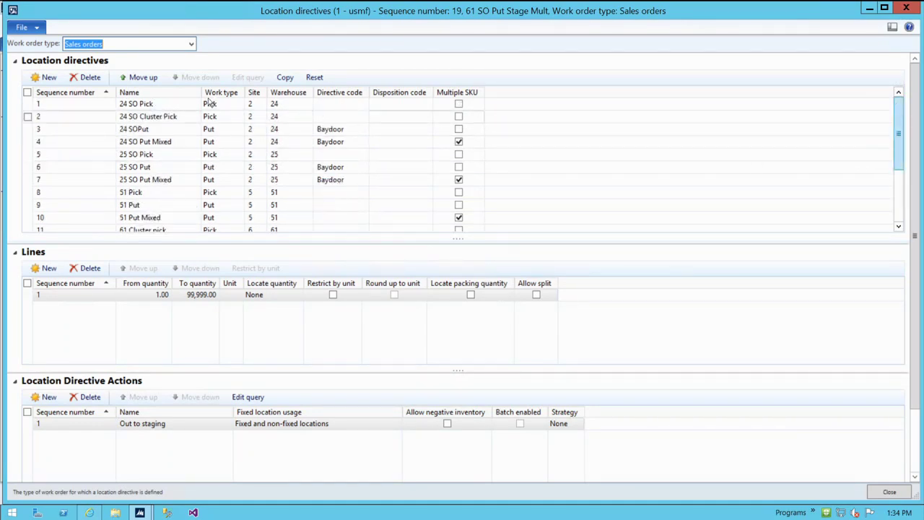
left_click(189, 44)
left_click(144, 56)
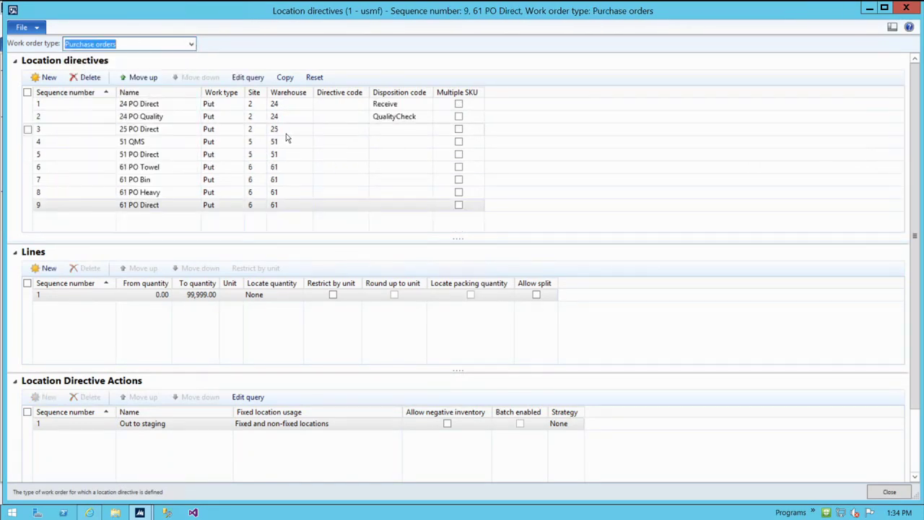
Examine the 24 PO Direct location directive, including its first line's quantity settings and its Fixed consolidate action
left_click(349, 116)
left_click(348, 104)
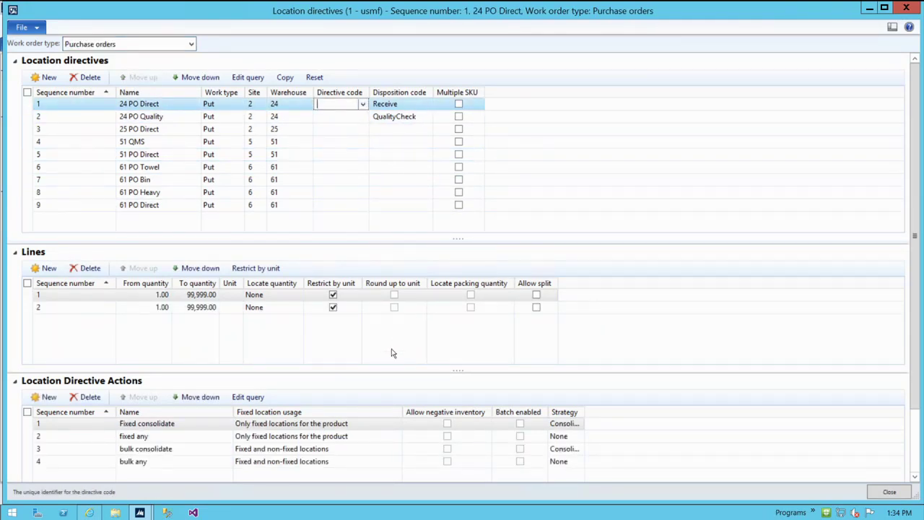
left_click(218, 297)
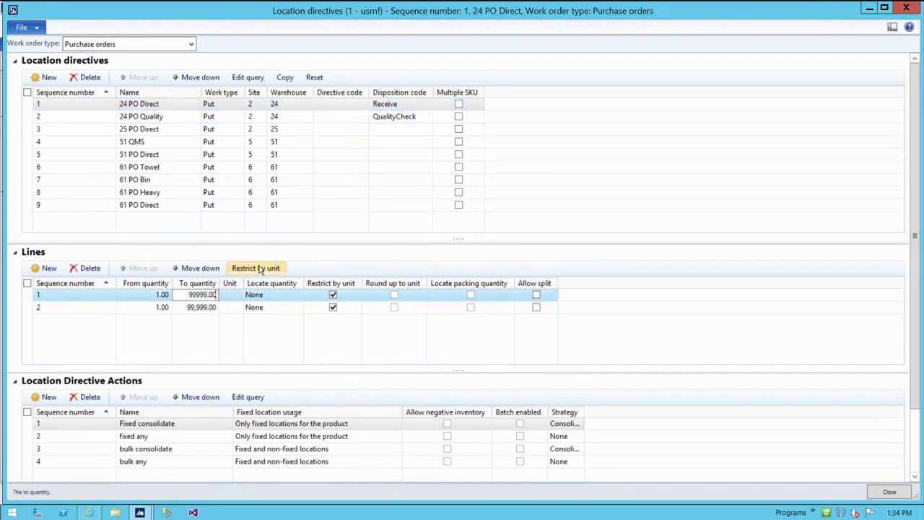
left_click(267, 298)
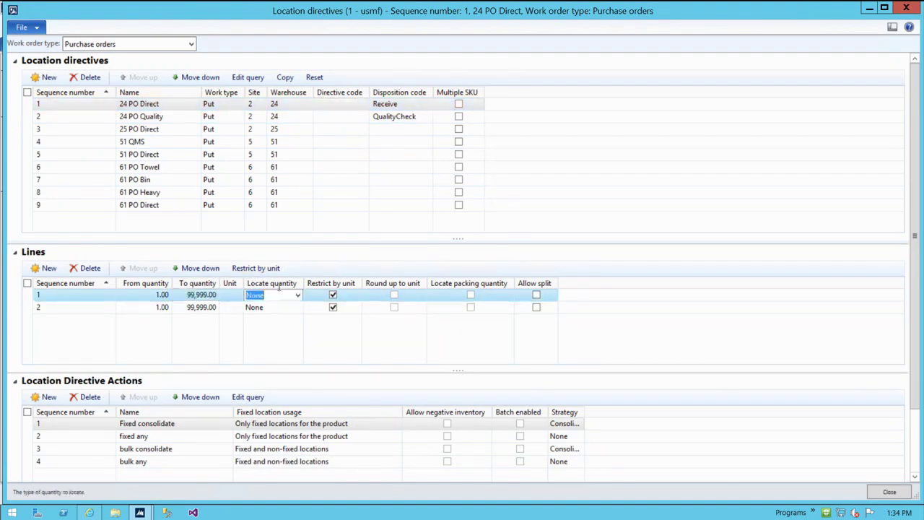
left_click(195, 428)
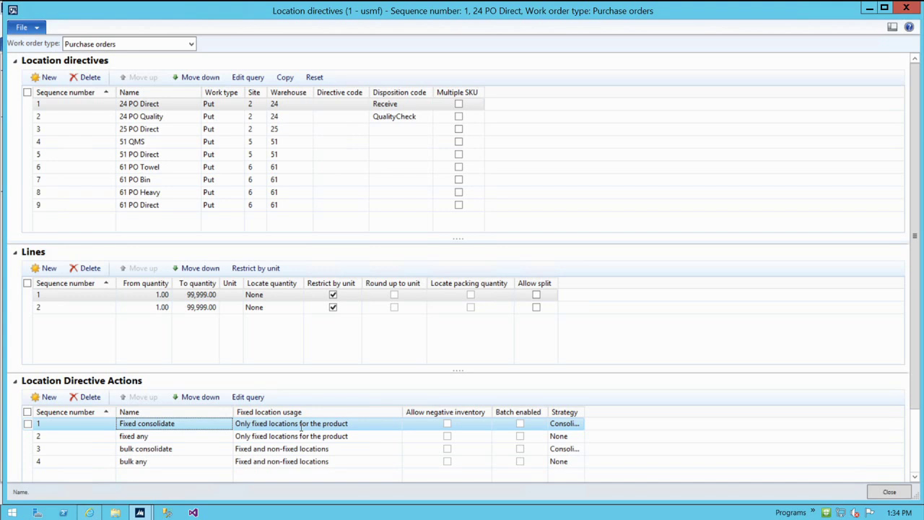
Return to the main Dynamics AX window and open the released products list in Product information management
mouse_move(139, 511)
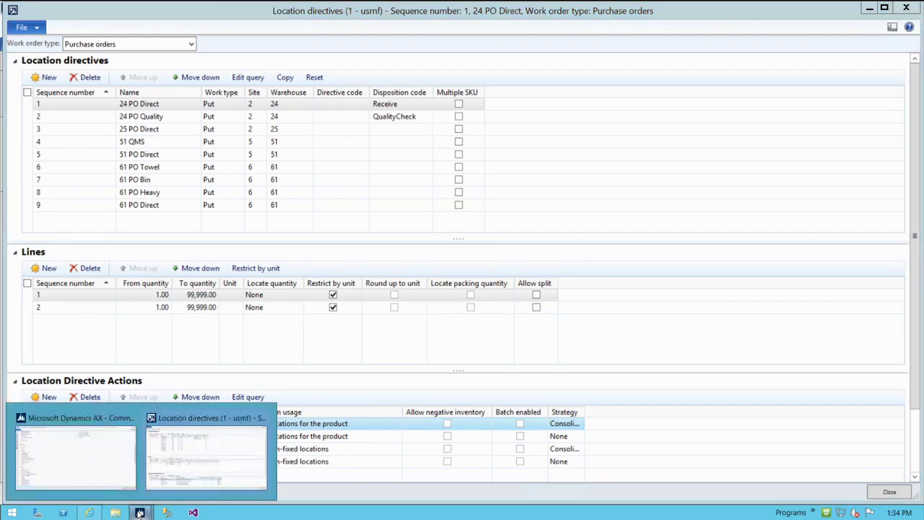
left_click(83, 466)
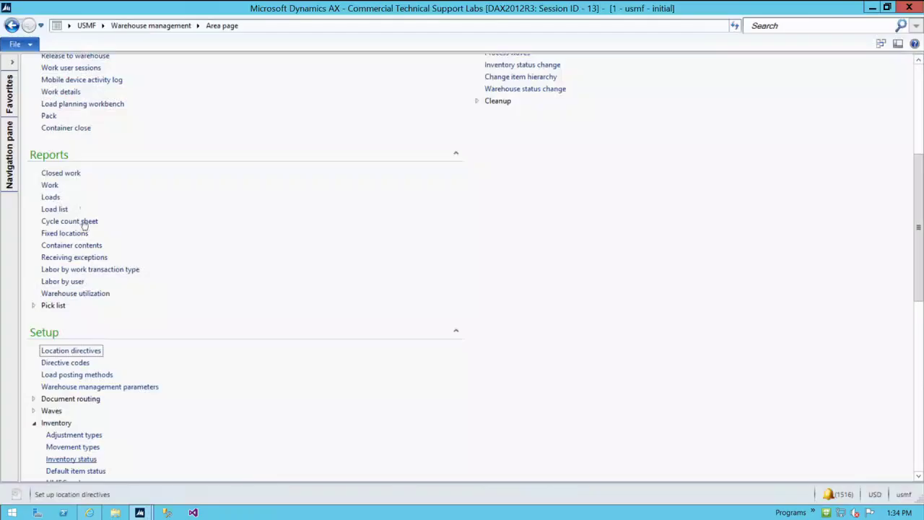
left_click(103, 26)
left_click(144, 210)
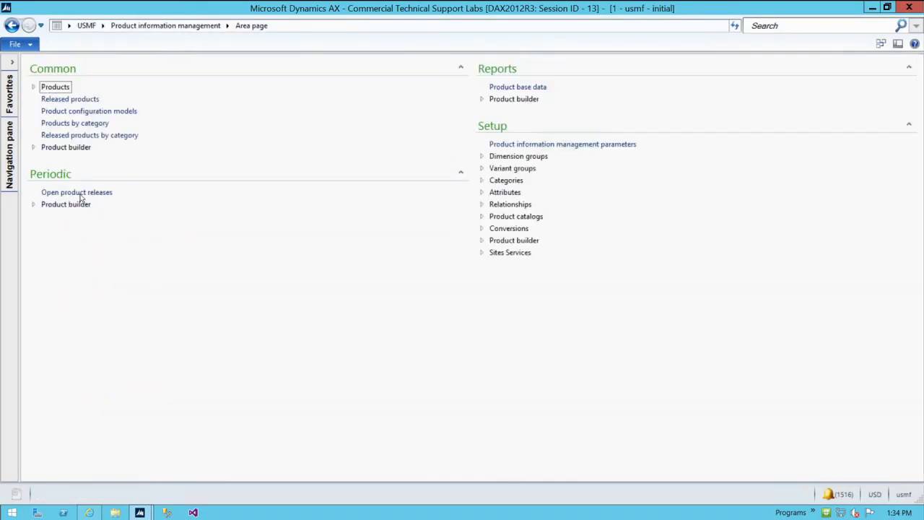
left_click(62, 99)
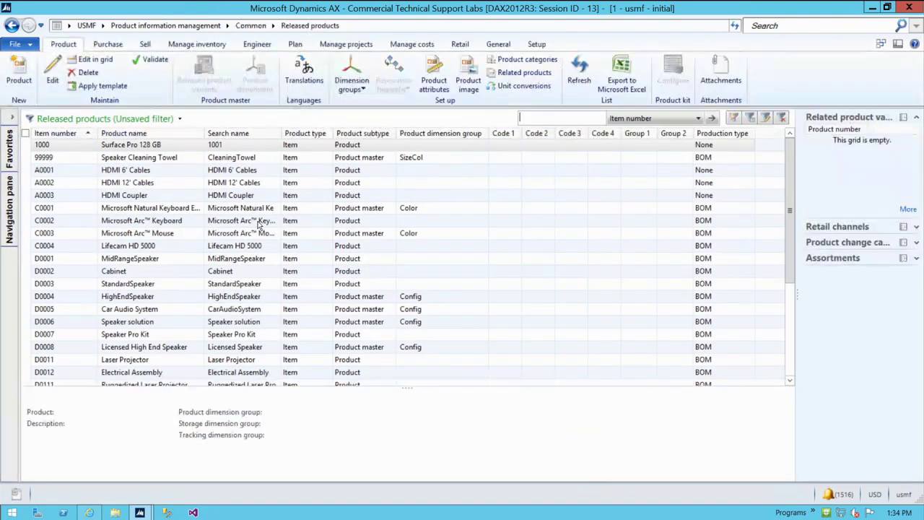
Open the details of product A0001, review its fixed product locations under Warehouse management, and close the details
left_click(50, 171)
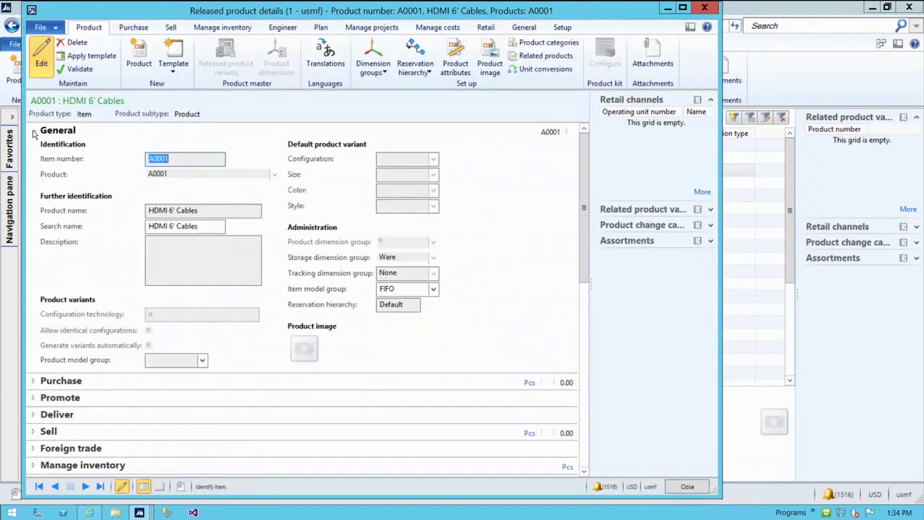
left_click(34, 130)
scroll(188, 397, "down", 4)
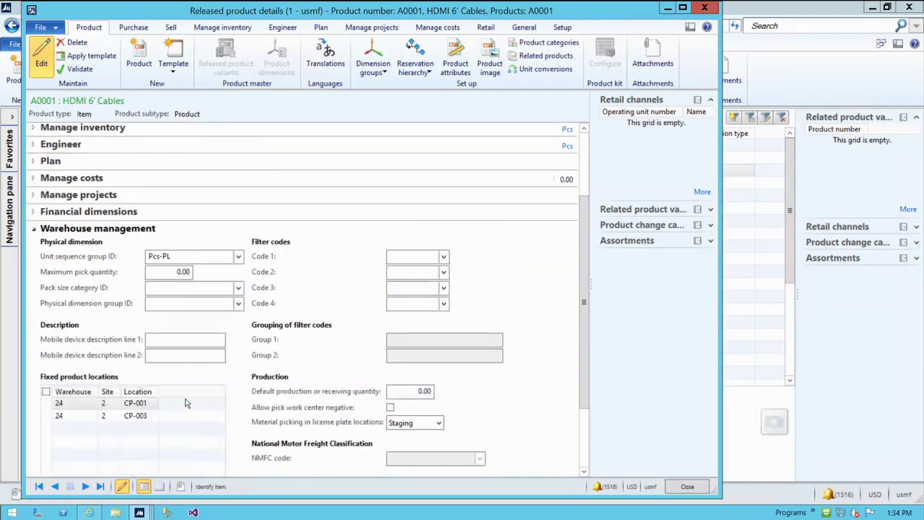
left_click(135, 307)
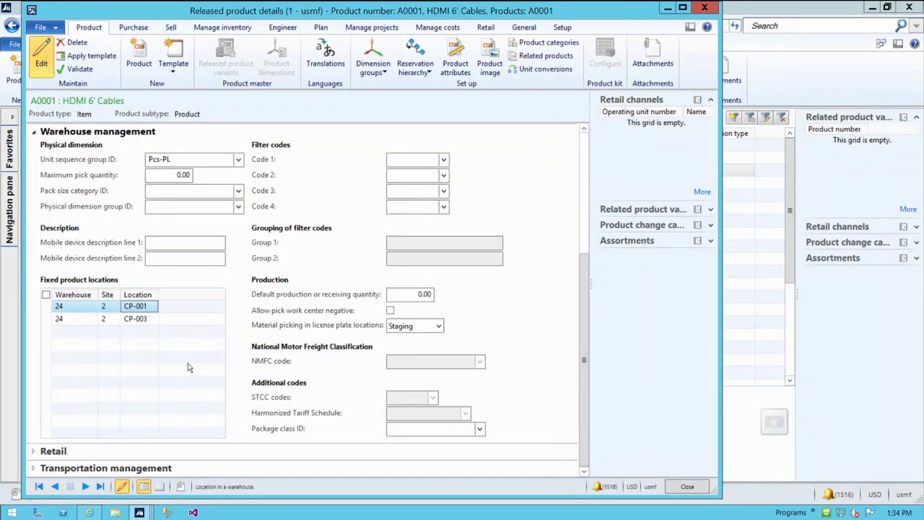
left_click(153, 322)
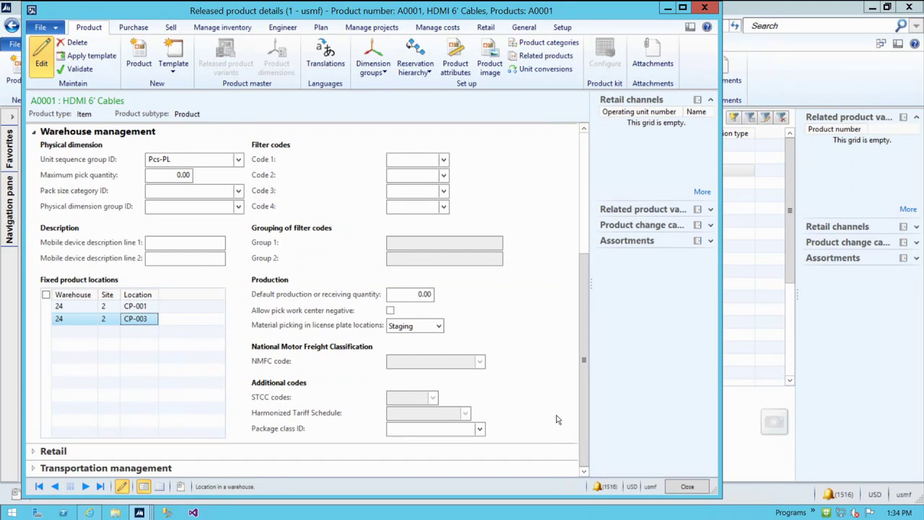
left_click(694, 488)
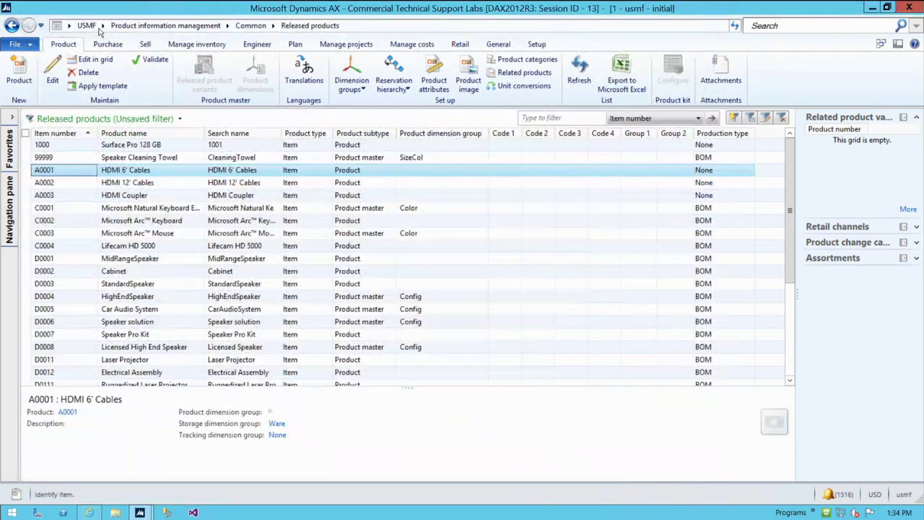
Switch to the Warehouse management area and open the location stocking limits from the warehouse setup
left_click(165, 25)
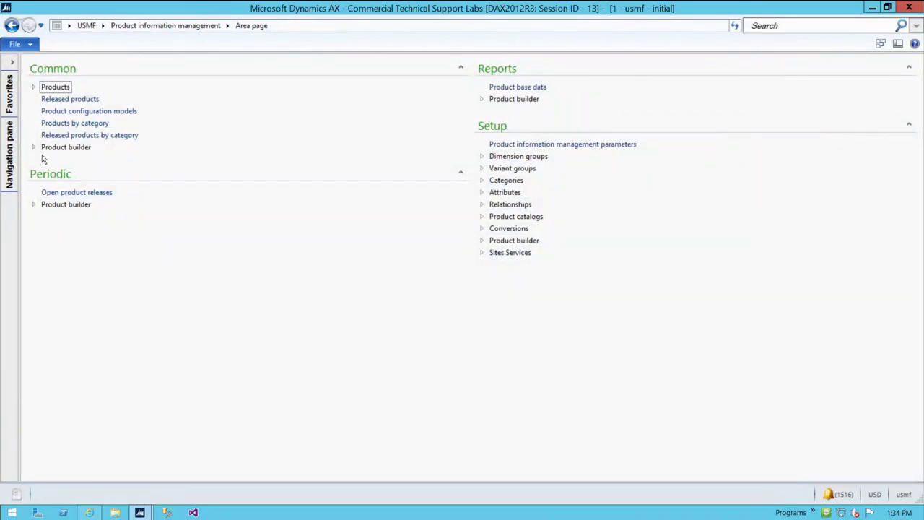
left_click(102, 25)
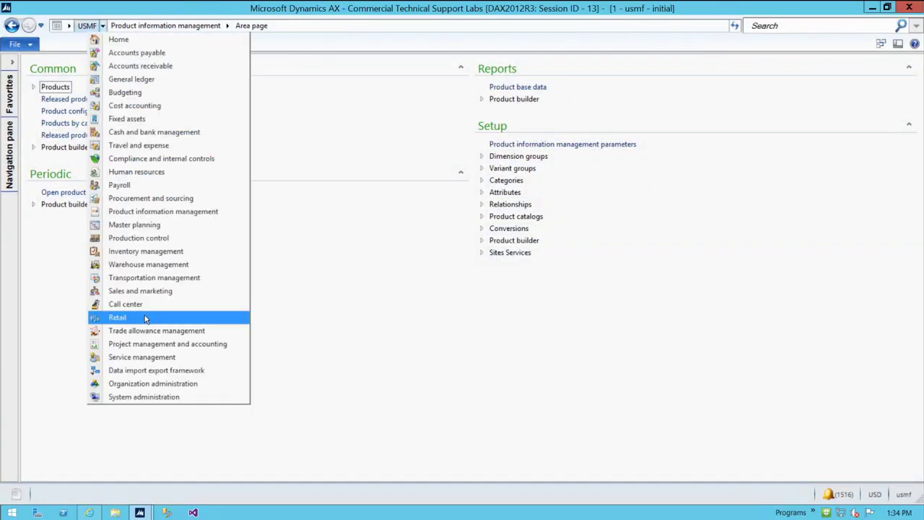
left_click(148, 264)
scroll(210, 369, "down", 3)
scroll(208, 371, "down", 6)
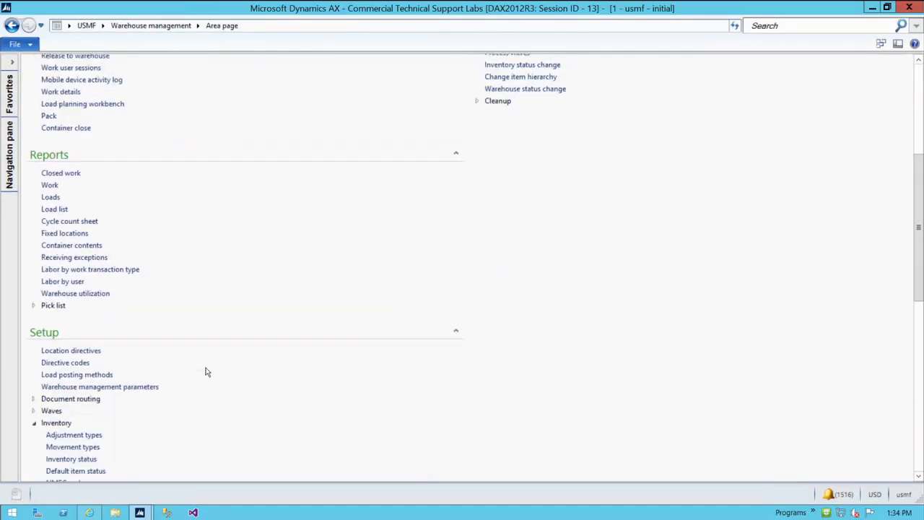
scroll(245, 397, "down", 1)
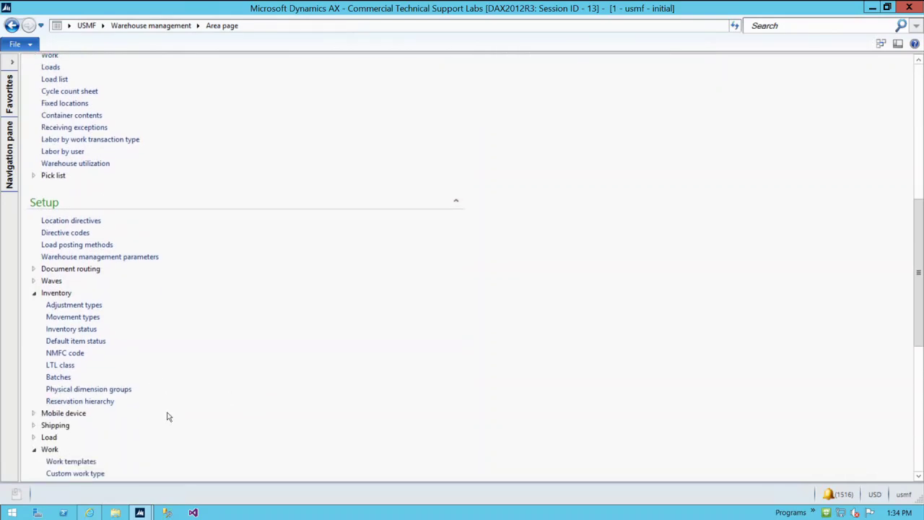
scroll(147, 410, "down", 3)
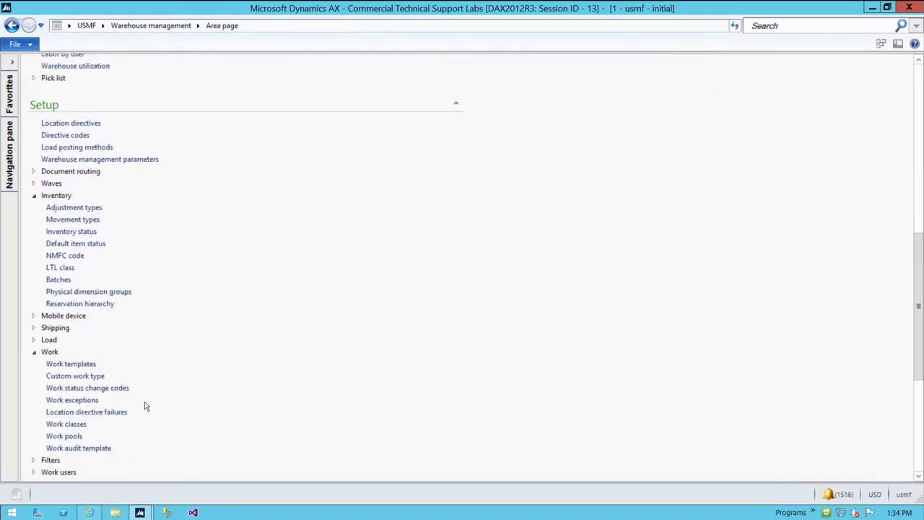
scroll(144, 407, "down", 4)
scroll(116, 407, "down", 2)
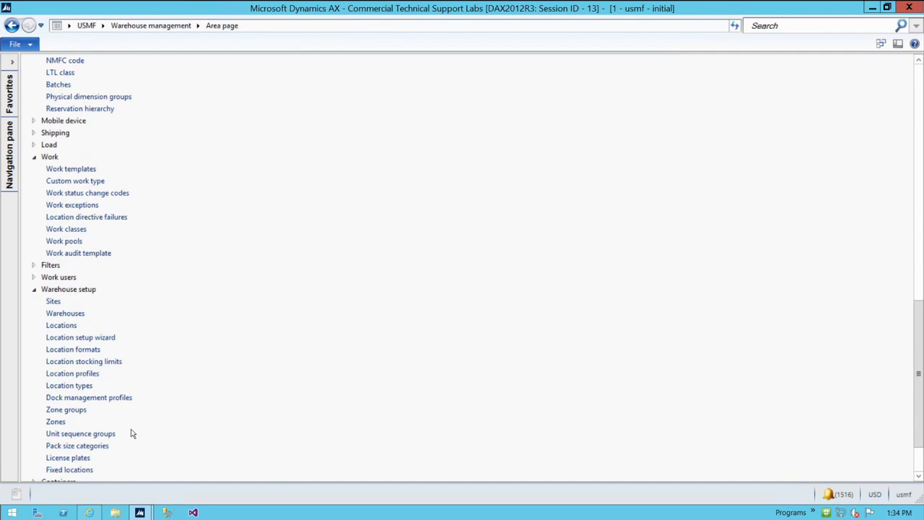
left_click(111, 362)
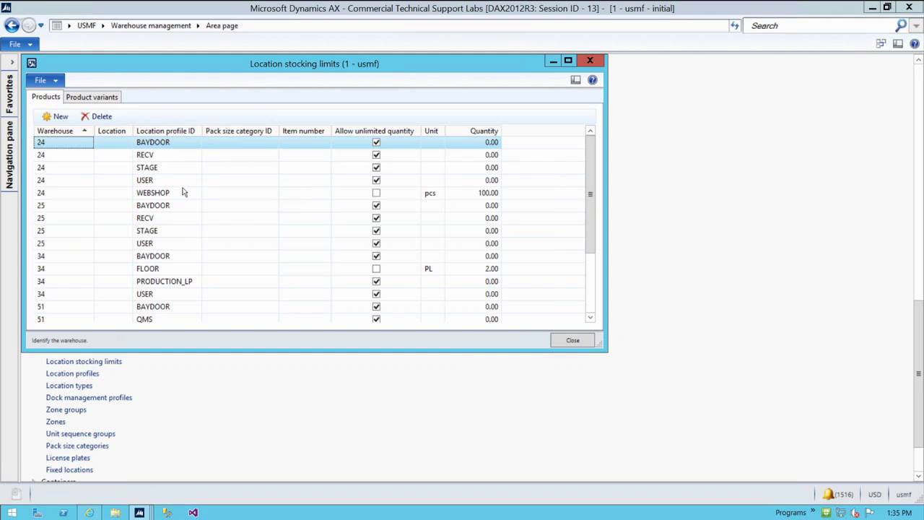
Filter the stocking limits to location profile ID webshop, review its limit, and close the form
left_click(162, 143)
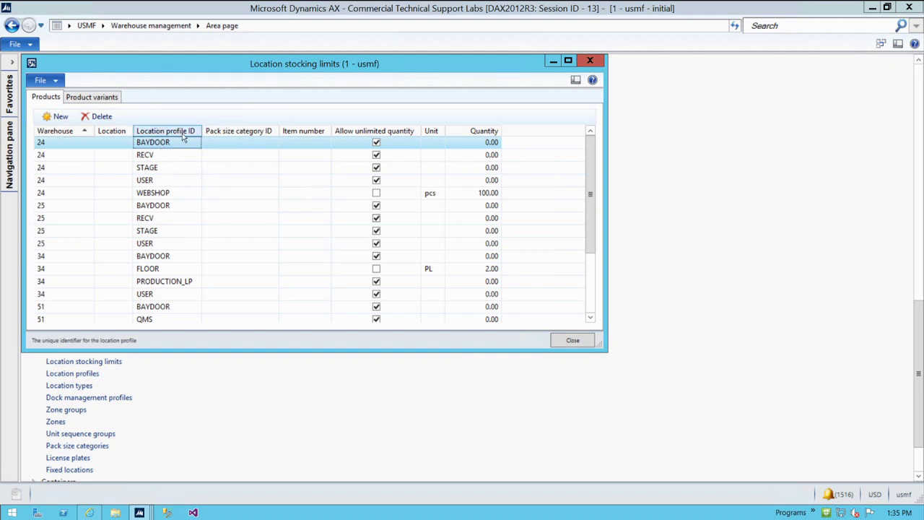
key("ctrl+g")
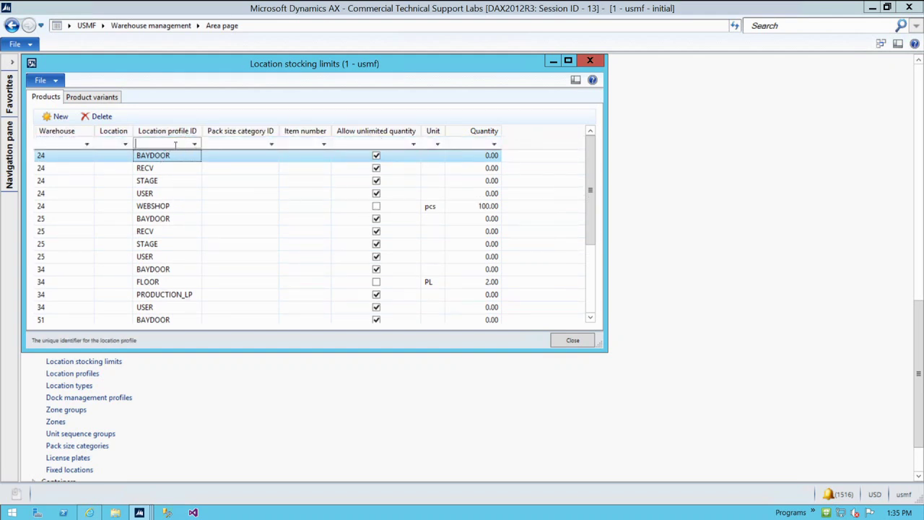
type("webshop")
key("Return")
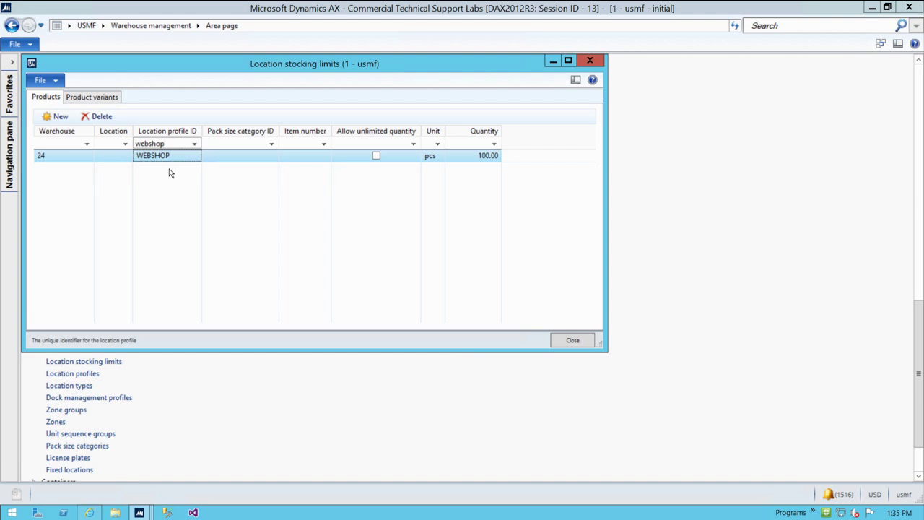
left_click(565, 344)
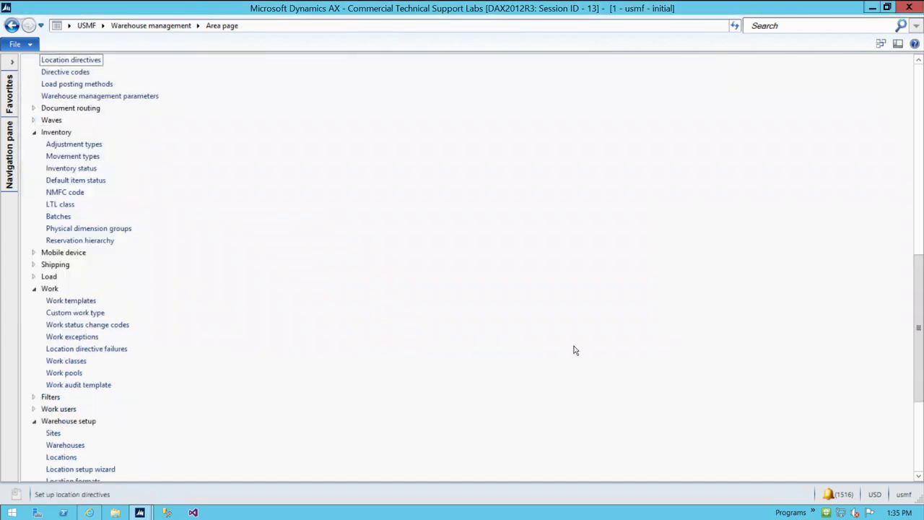
Bring the location directives window back up and close it
mouse_move(161, 511)
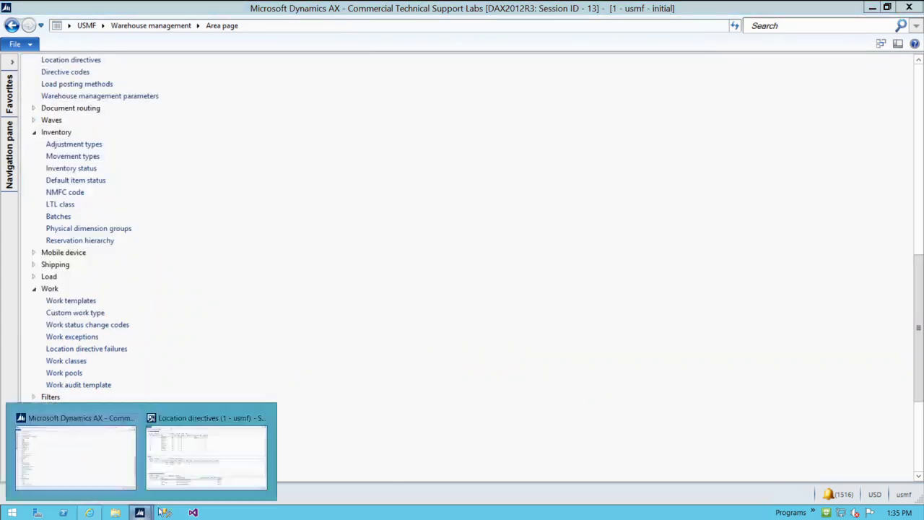
left_click(246, 452)
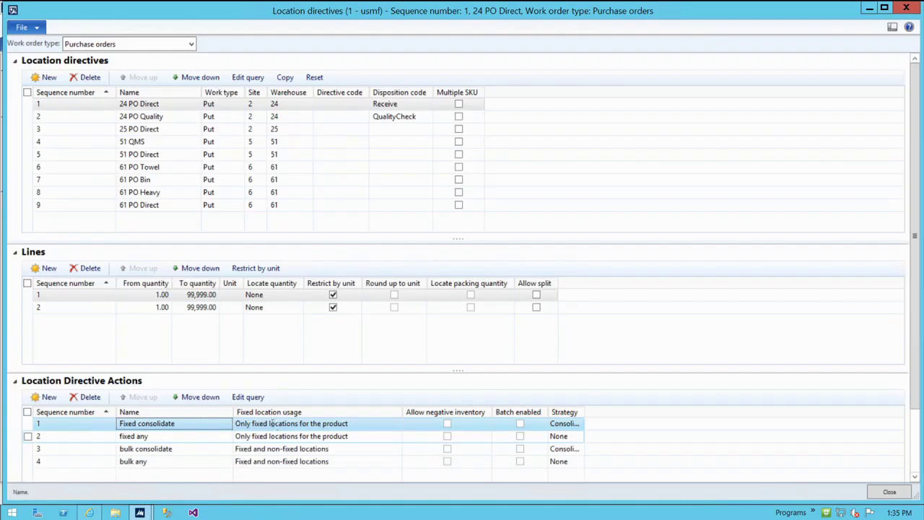
left_click(880, 494)
Open the list of open purchase work and review the pick and put lines for item A0001
scroll(239, 154, "up", 10)
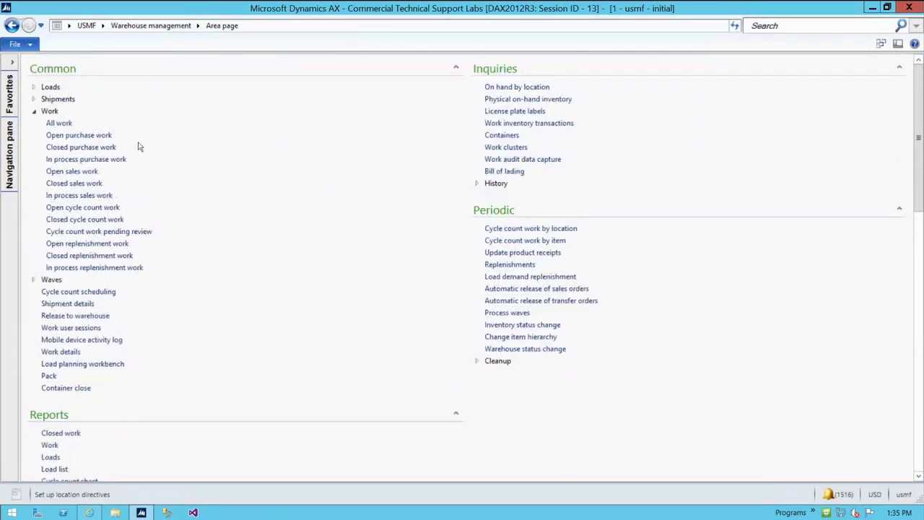
left_click(80, 136)
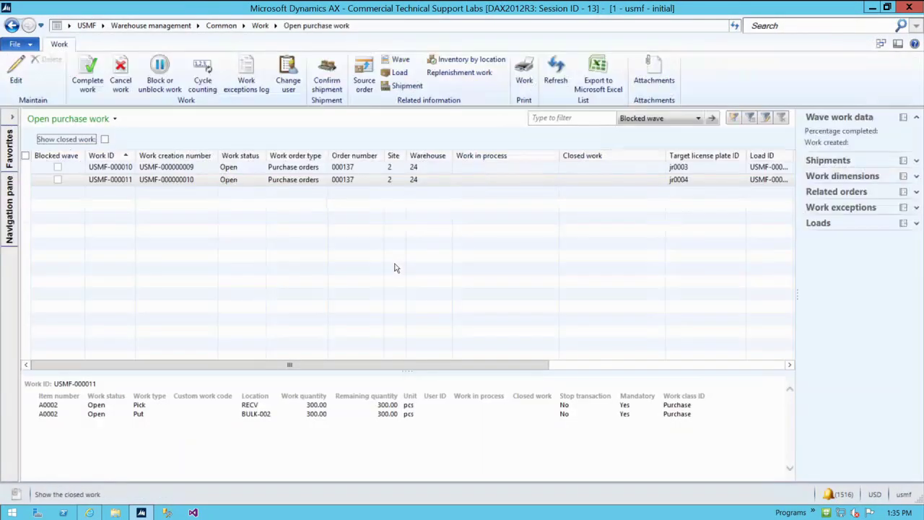
left_click(245, 181)
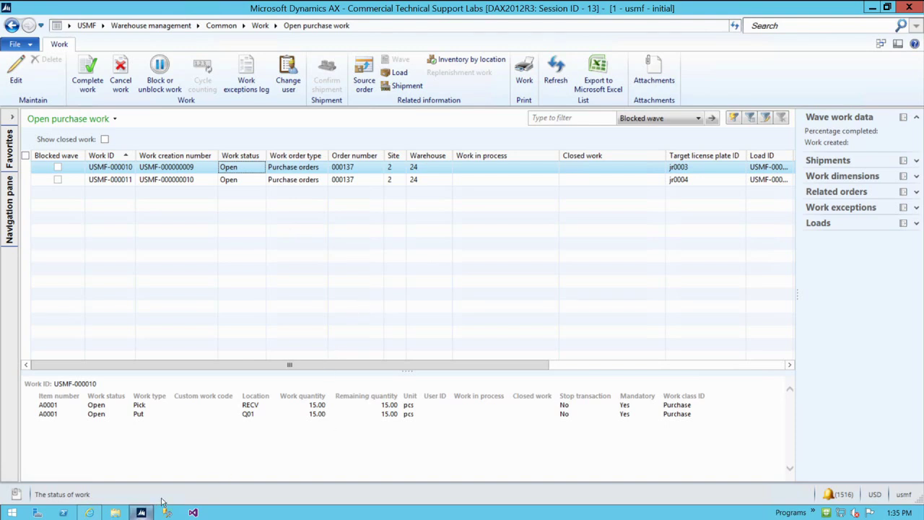
Switch to the warehouse mobile device portal, leave Purchase Receive, and start Purchase Put-away with the purchase order number
left_click(88, 512)
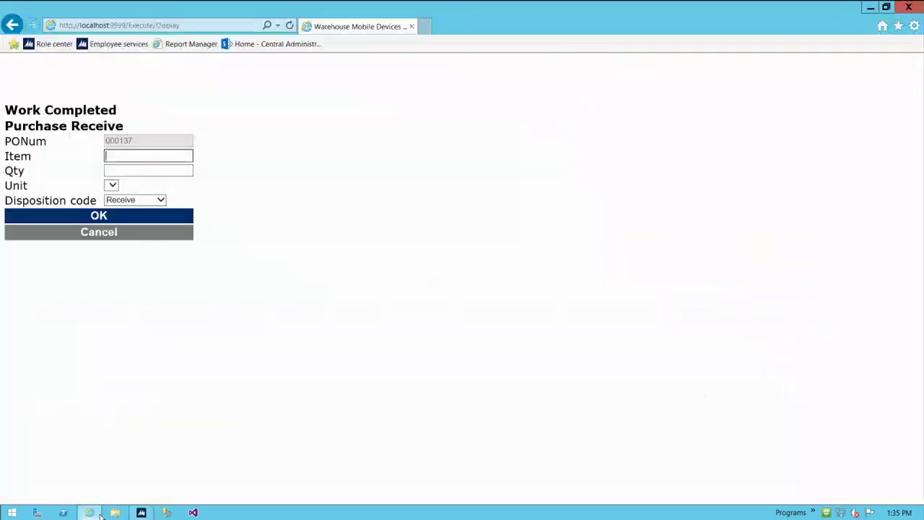
left_click(134, 233)
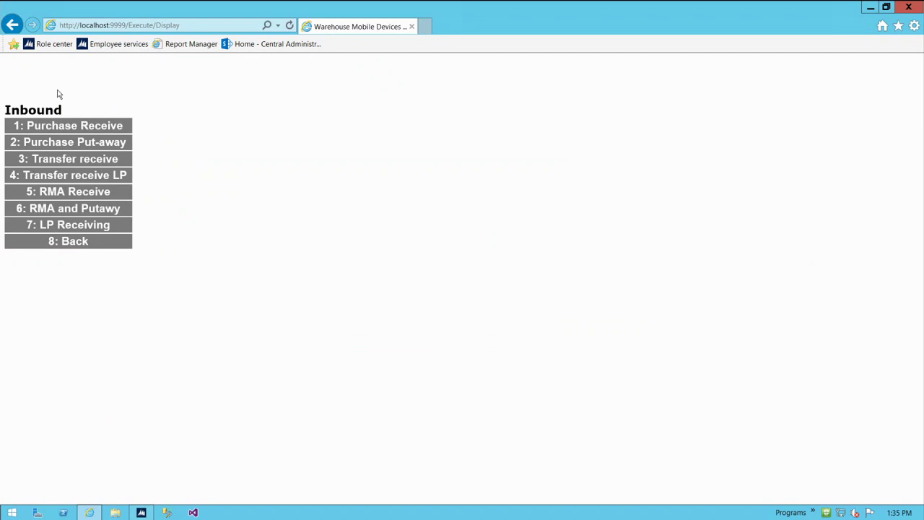
left_click(72, 145)
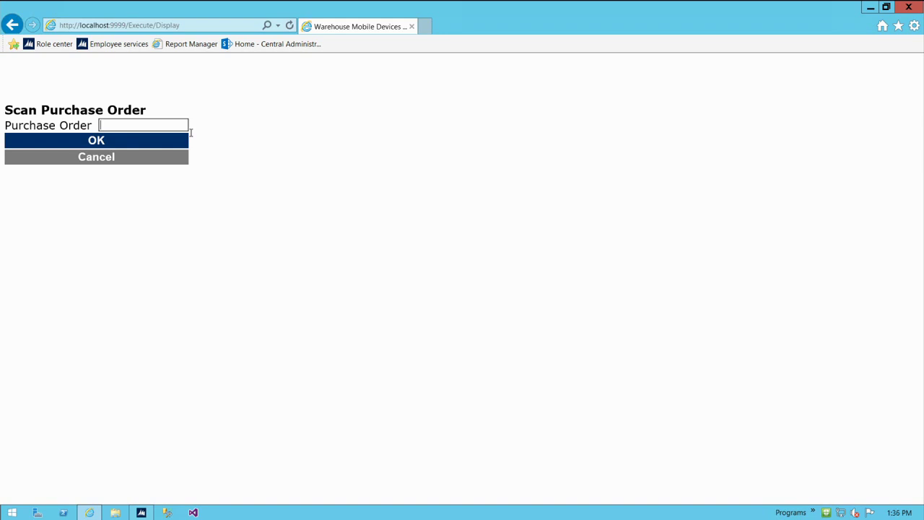
type("000")
type("133")
key("Return")
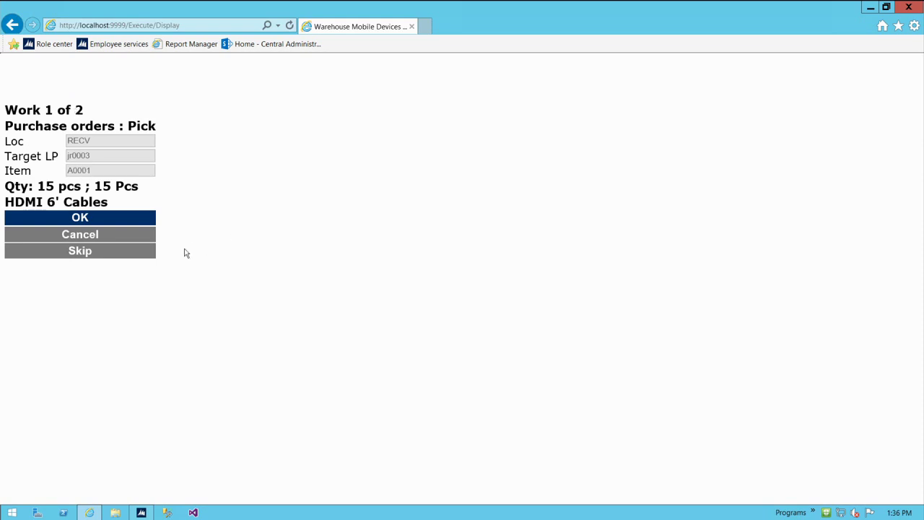
Confirm both picks from RECV and the puts to BULK-002 and Q01, and complete the work with packing slip ID packslip99
left_click(73, 219)
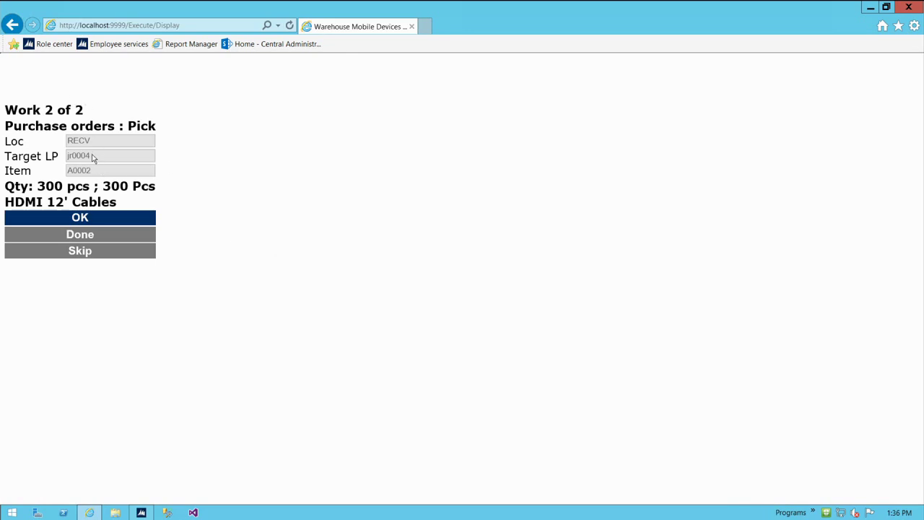
left_click(88, 218)
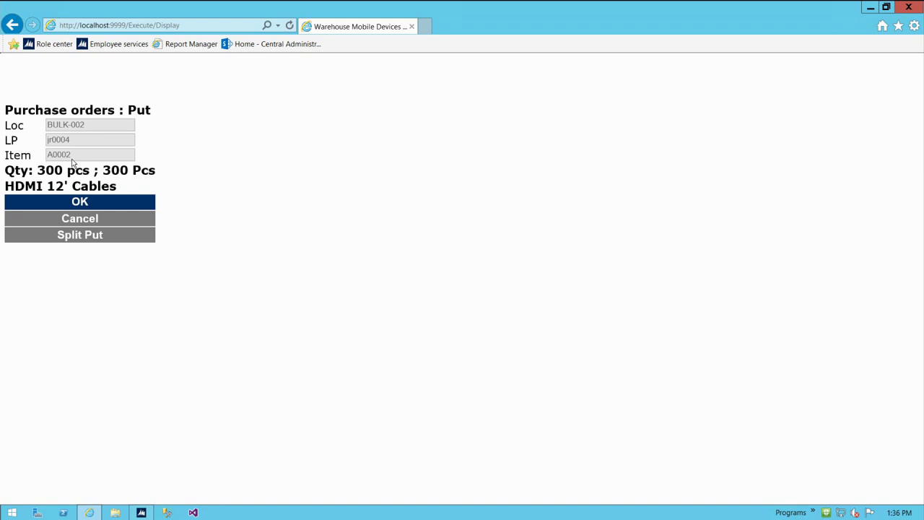
left_click(78, 202)
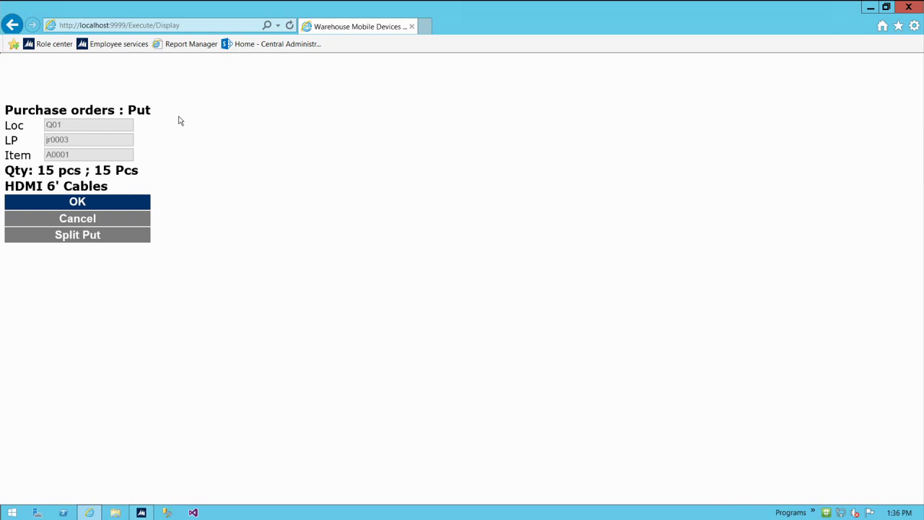
left_click(133, 205)
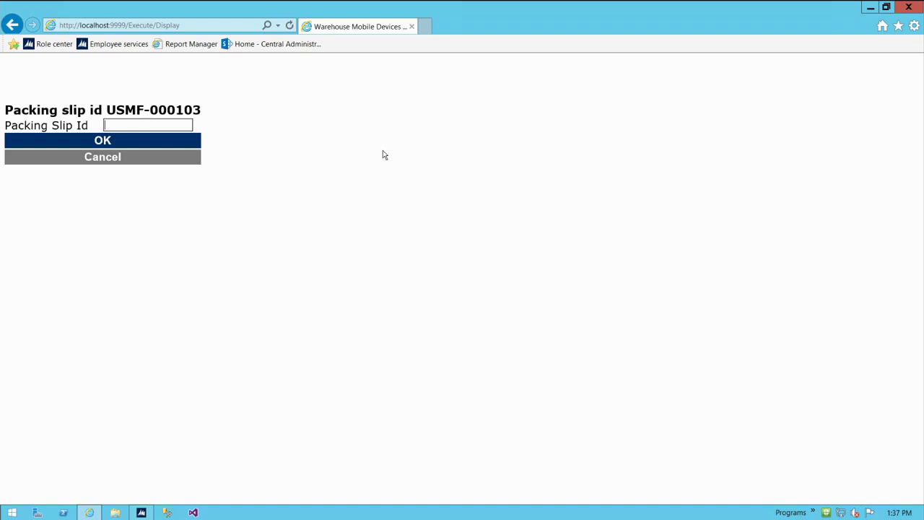
type("packslip99")
key("Return")
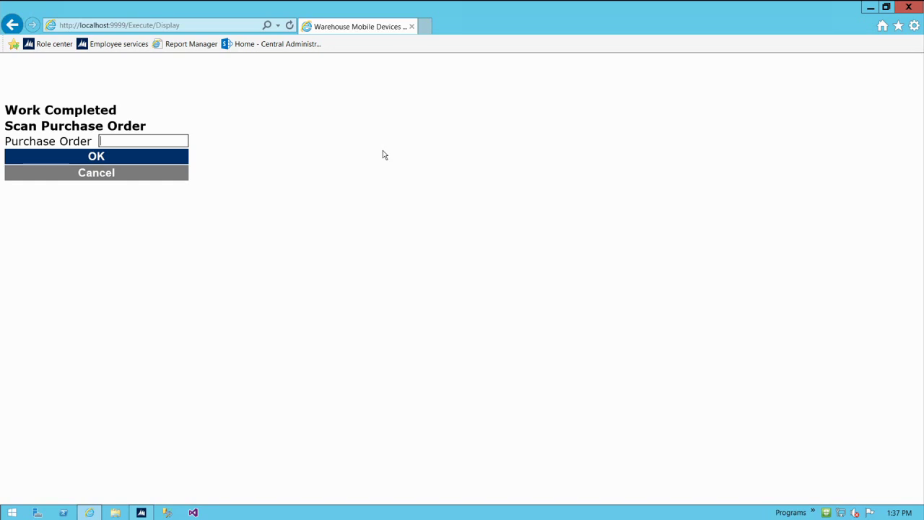
Return to Dynamics AX, open the released products in Product information management, and filter the item numbers by a000
left_click(141, 512)
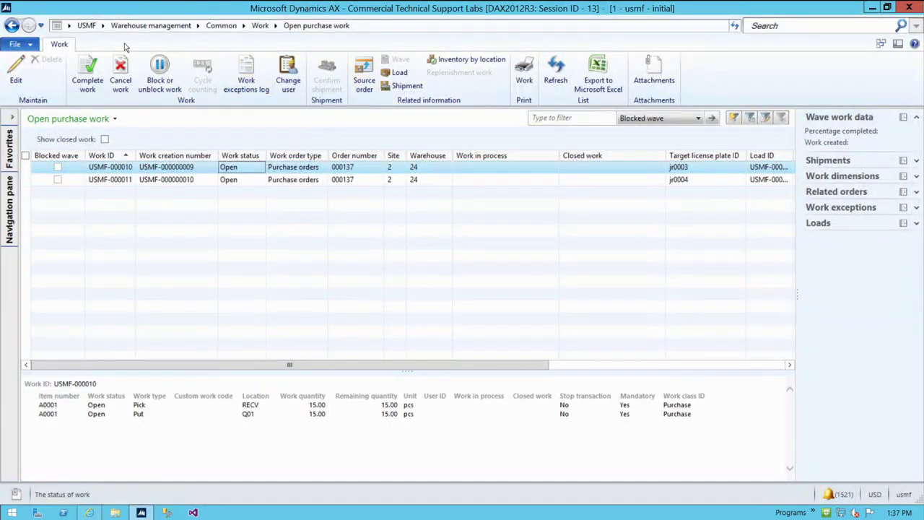
left_click(105, 26)
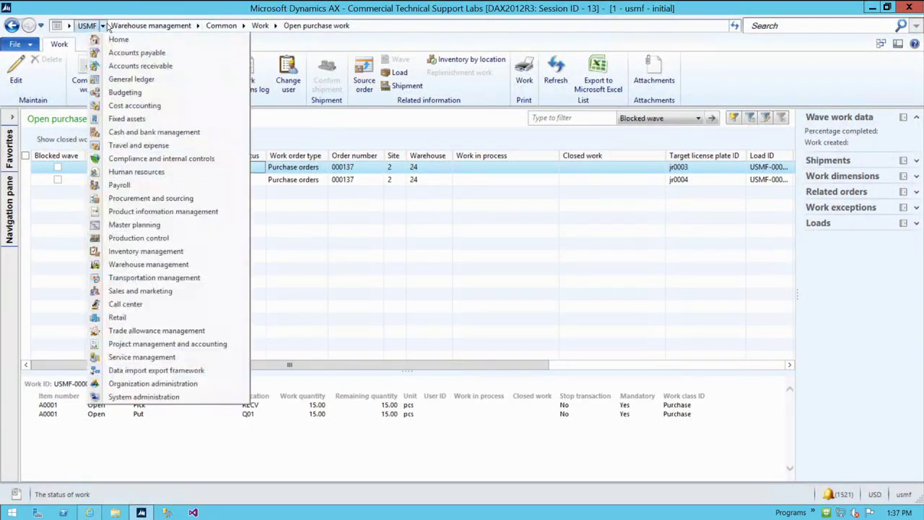
left_click(161, 213)
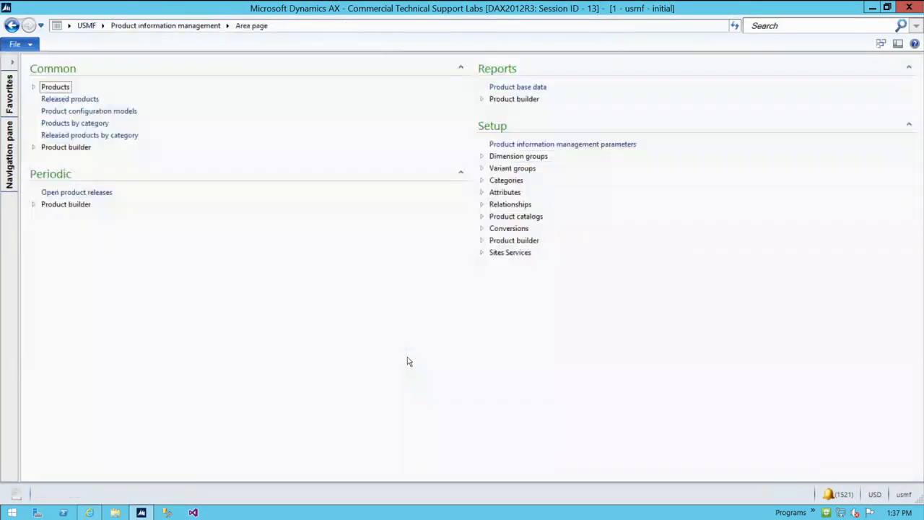
left_click(87, 100)
type("a000")
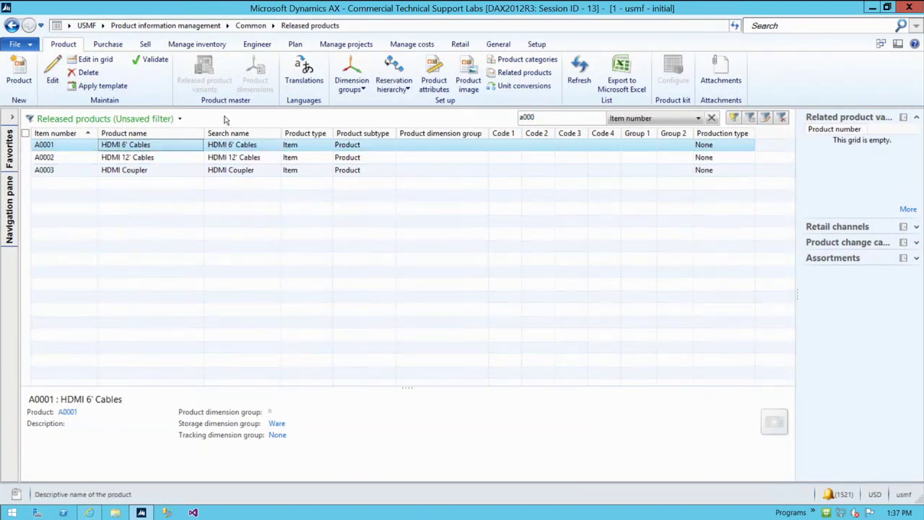
View the on-hand inventory of product A0001, examine the Quality status line at location Q01, and close the form
left_click(197, 44)
left_click(21, 76)
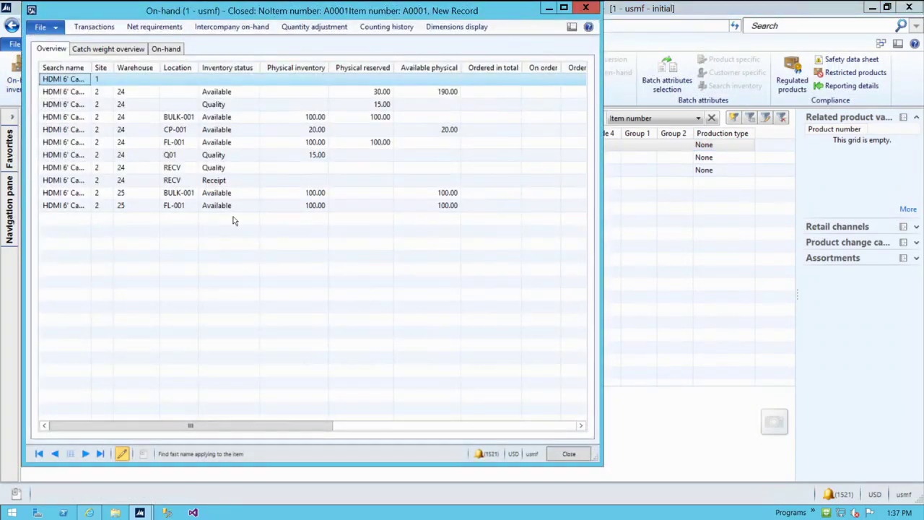
left_click(229, 156)
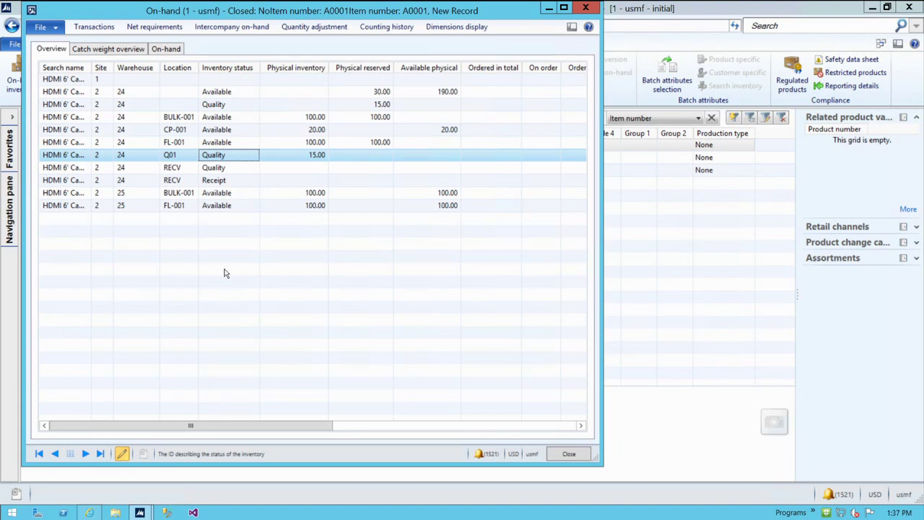
left_click(567, 454)
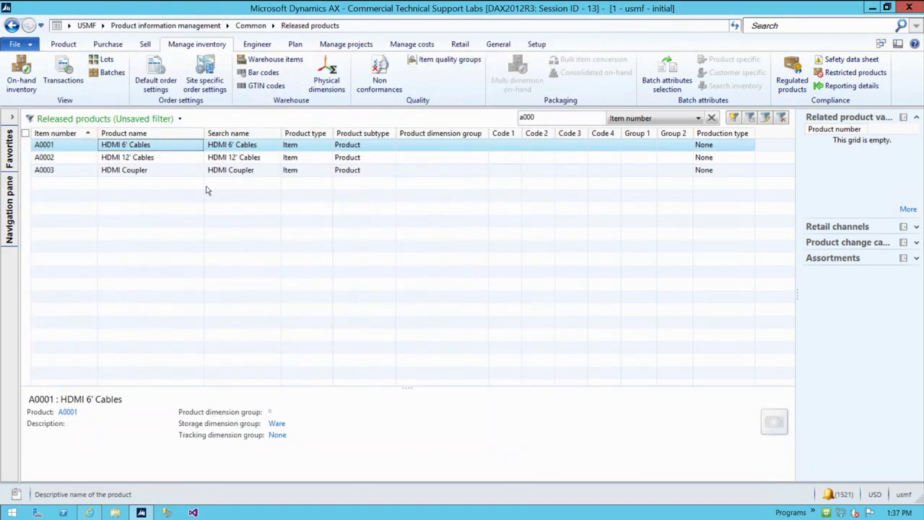
Open the details of product A0003, close them again, and select product A0001 in the released products list
left_click(165, 171)
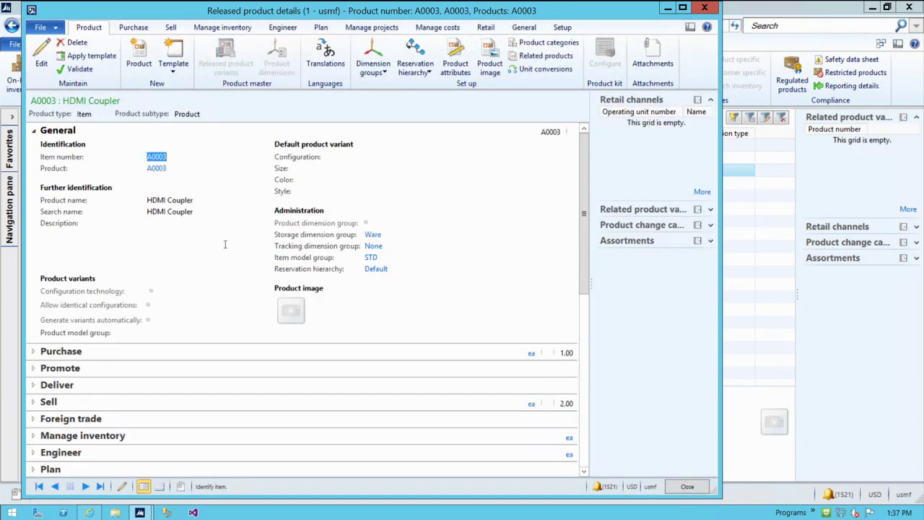
left_click(686, 488)
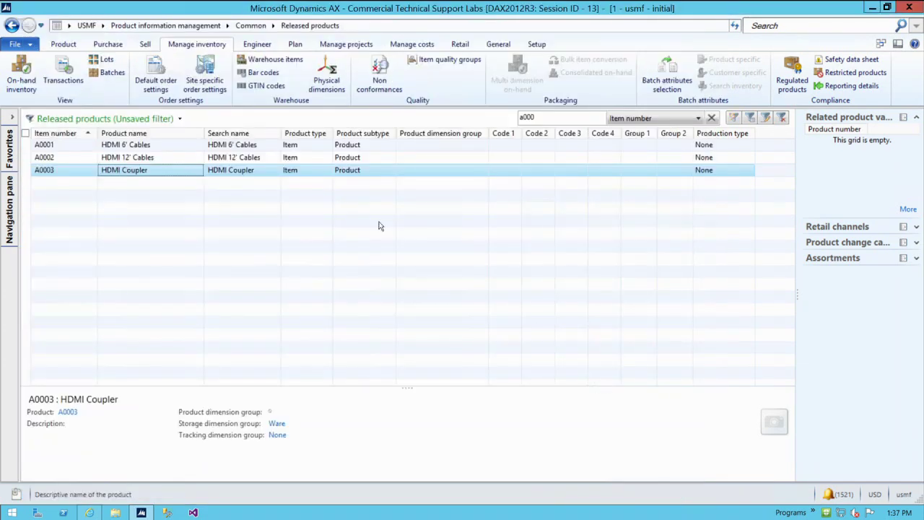
left_click(172, 145)
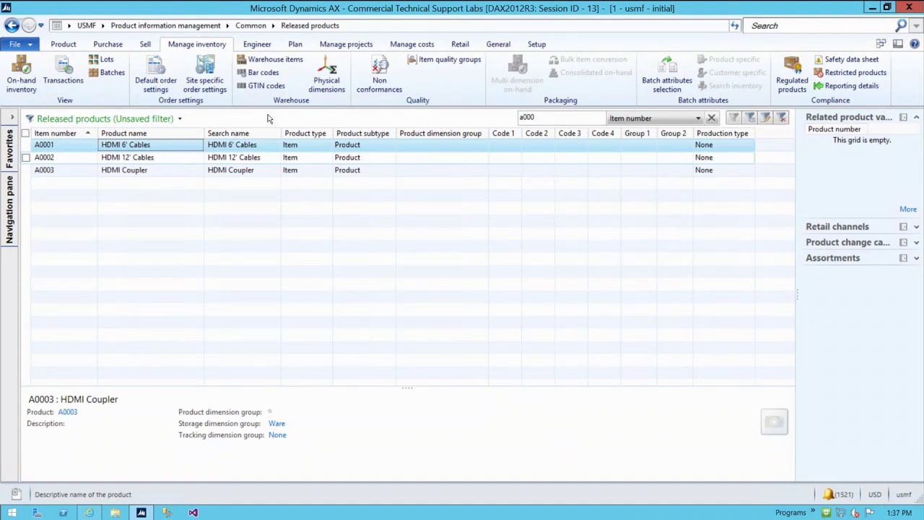
View the on-hand inventory of product A0002, examine the Receipt status line at location BULK-002, and close the form
left_click(172, 159)
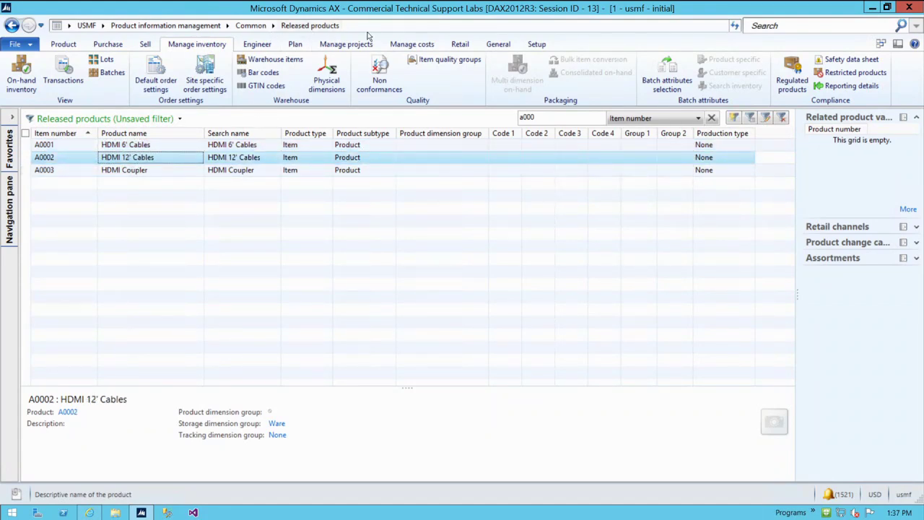
left_click(27, 76)
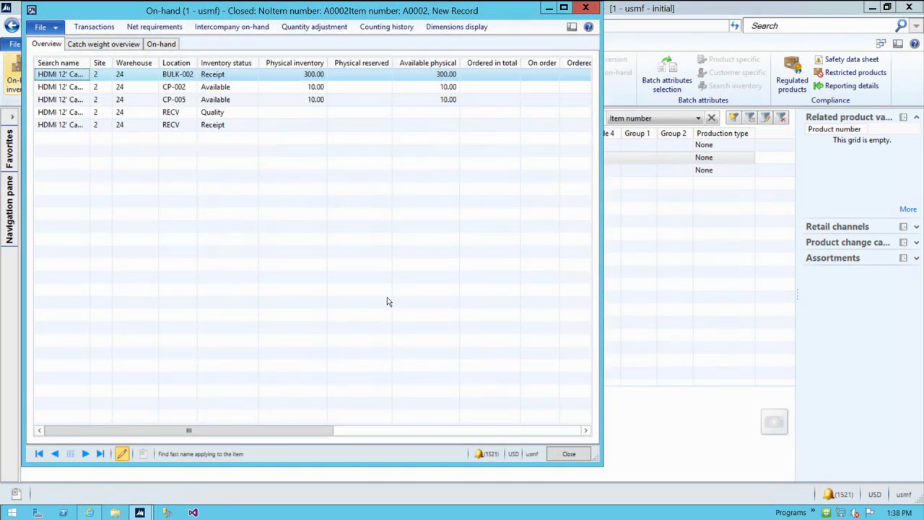
left_click(223, 77)
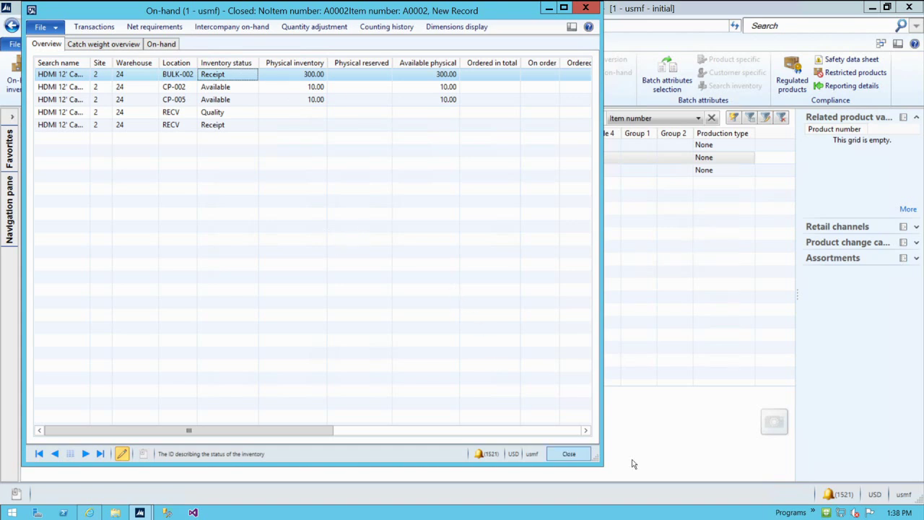
key("Escape")
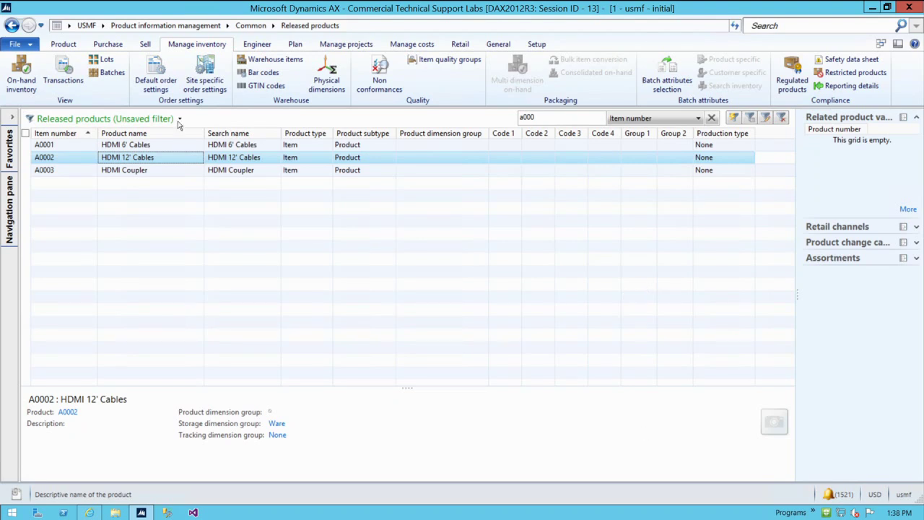
Open the Warehouse management area page and collapse its Work group
left_click(104, 26)
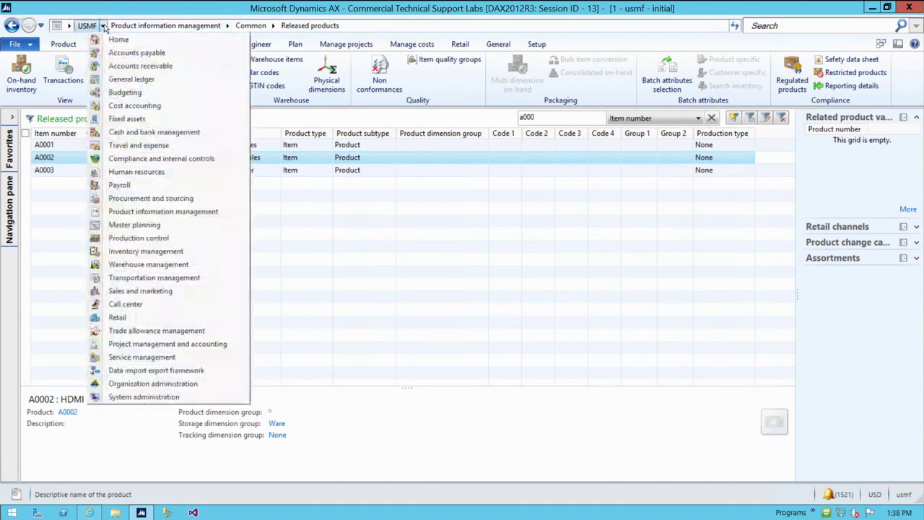
left_click(148, 265)
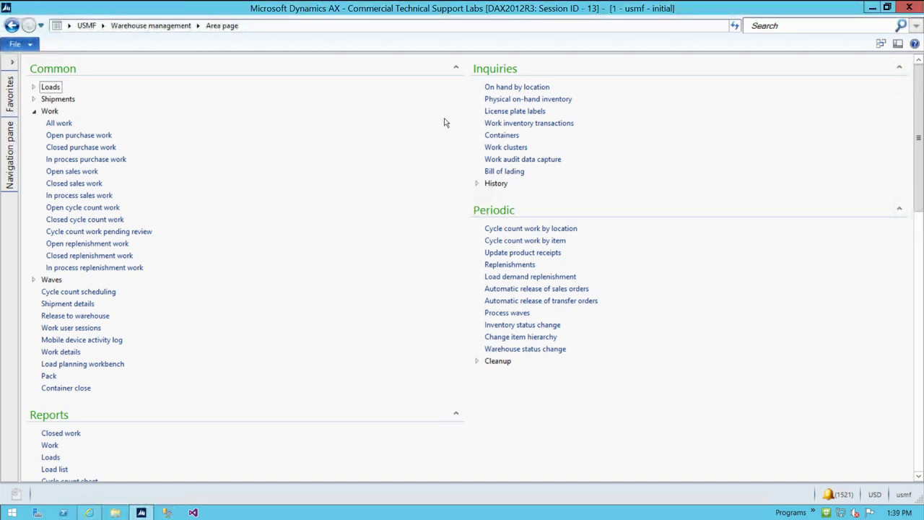
left_click(32, 112)
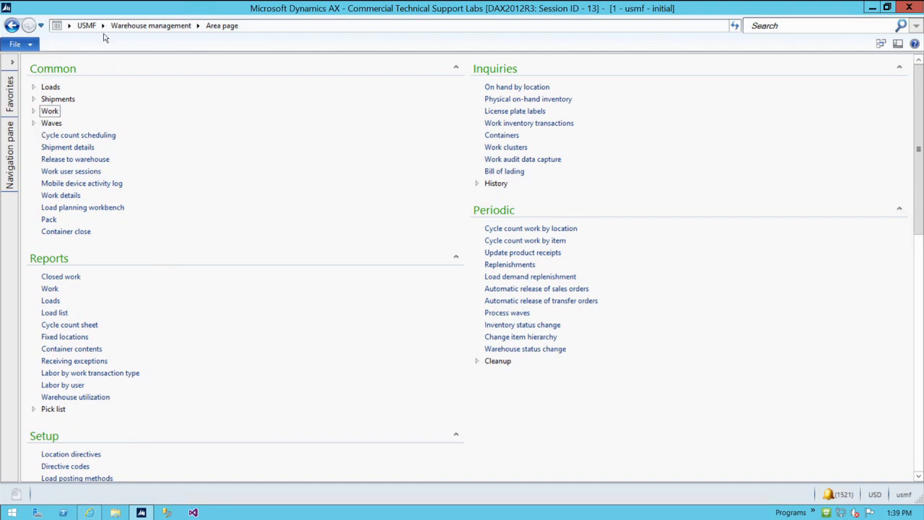
Switch to the warehouse mobile device portal in Internet Explorer, leave purchase receiving, and open Quality Putaway from the quality management functions
left_click(90, 513)
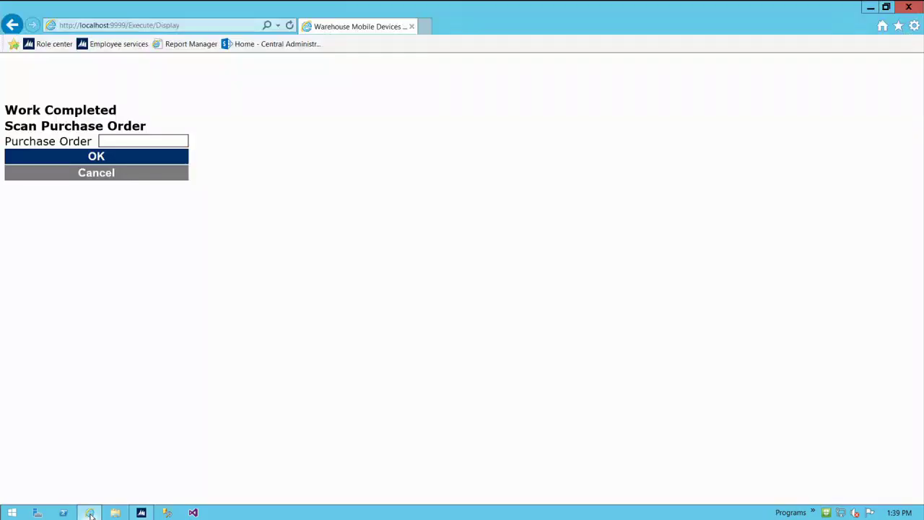
left_click(106, 179)
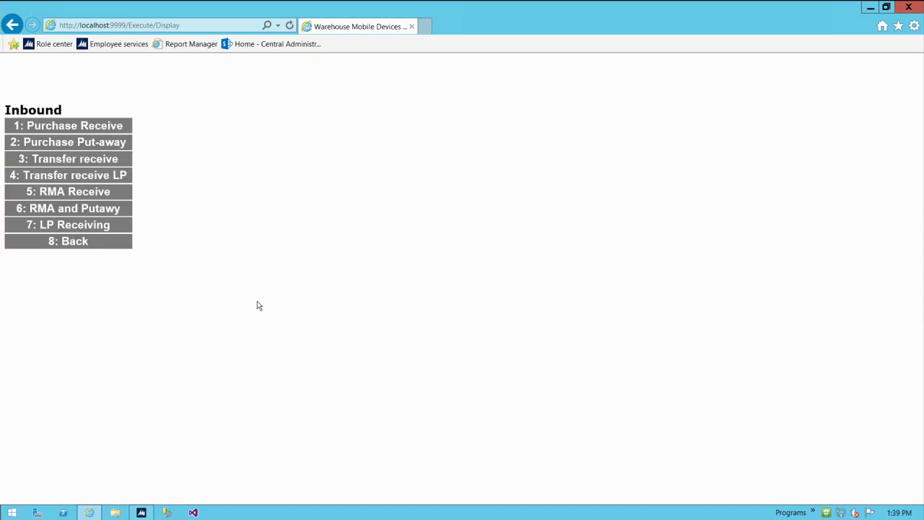
left_click(107, 245)
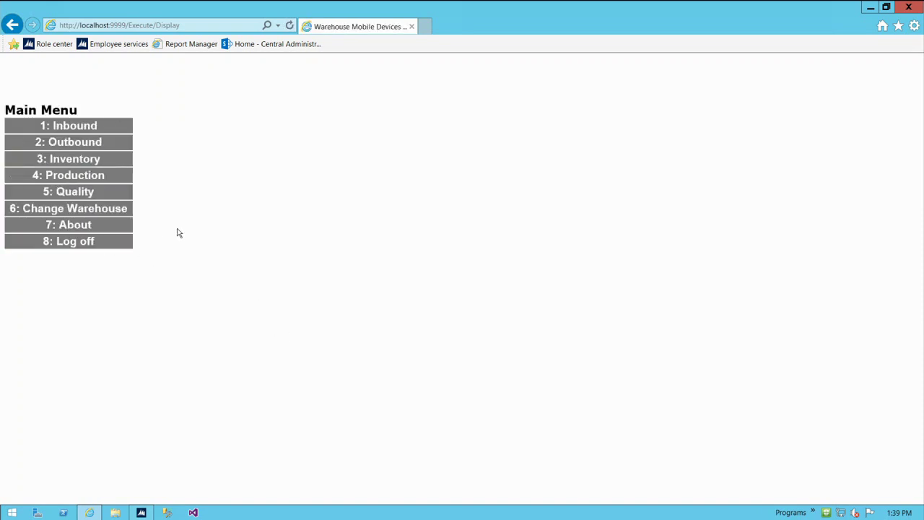
left_click(78, 194)
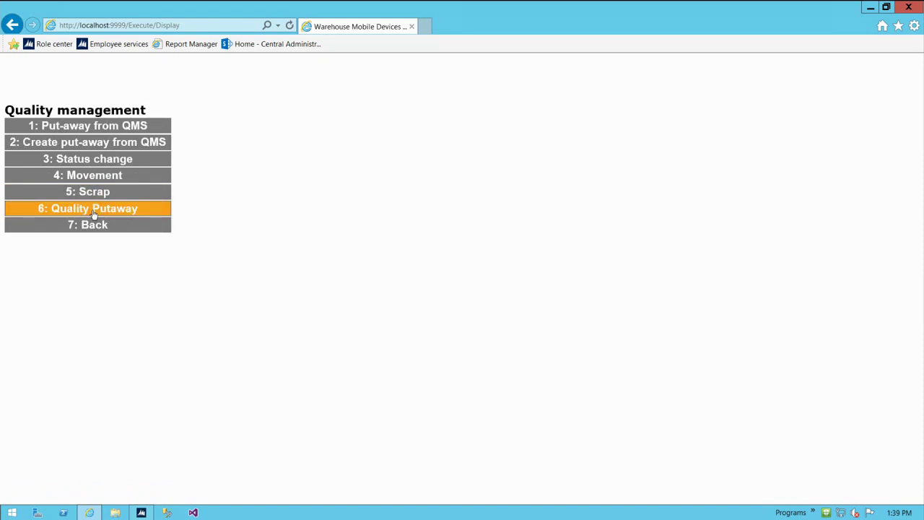
left_click(92, 213)
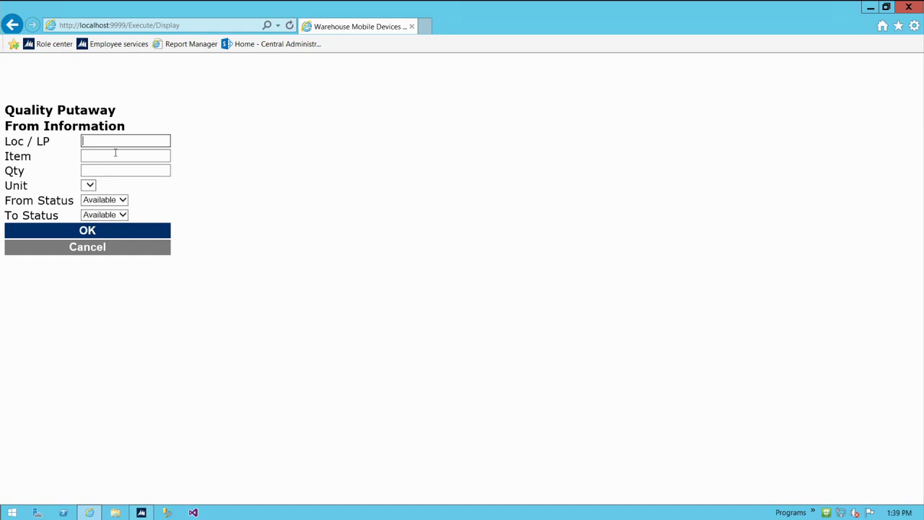
Enter Q01 as the location to move stock from and keep Available as the To Status
type("q01")
key("Return")
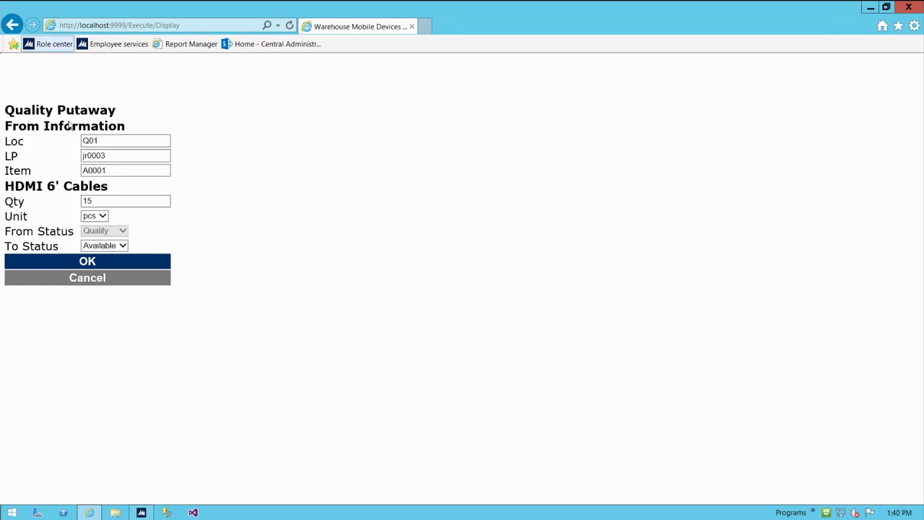
left_click(124, 247)
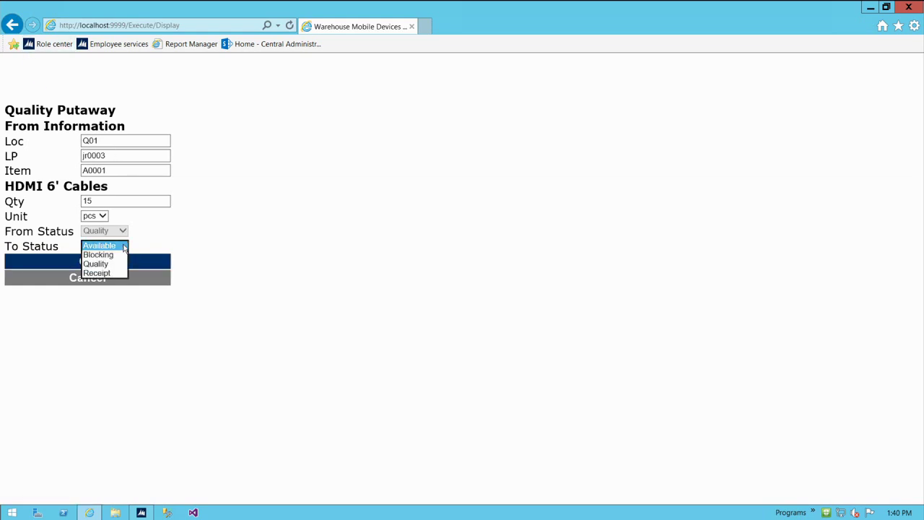
left_click(233, 221)
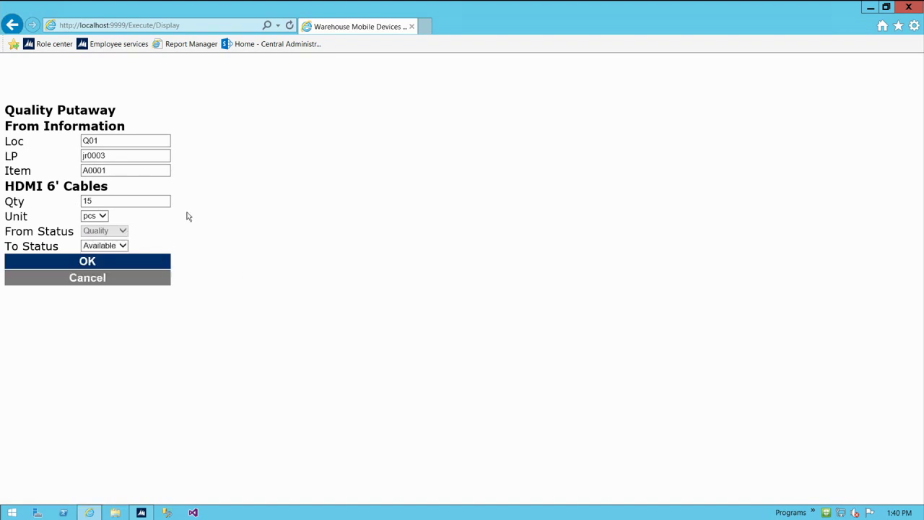
Submit the quality putaway of 15 pcs of A0001, confirming the pick from Q01 and the put to BULK-001
left_click(127, 261)
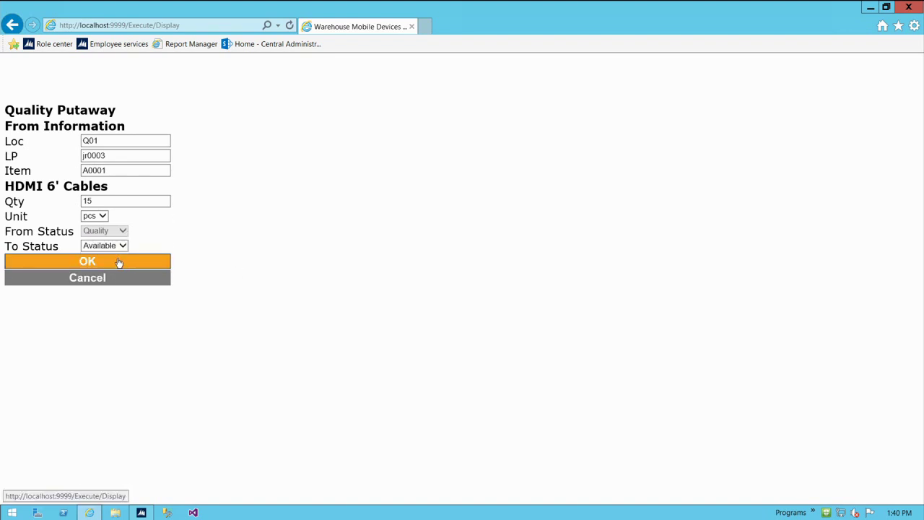
left_click(119, 263)
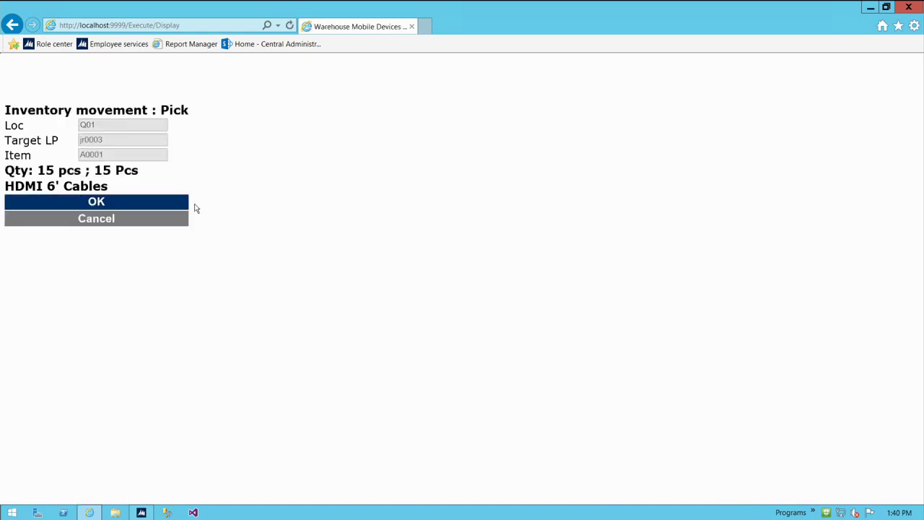
left_click(140, 204)
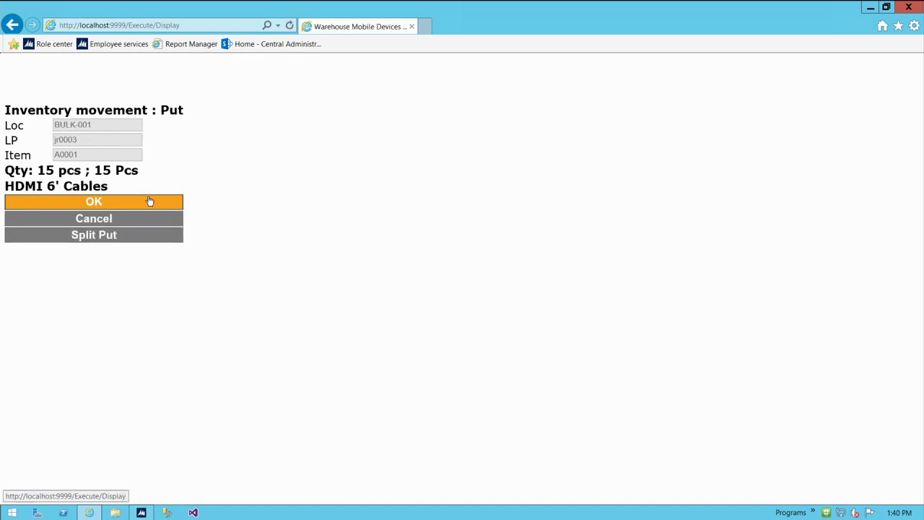
left_click(127, 206)
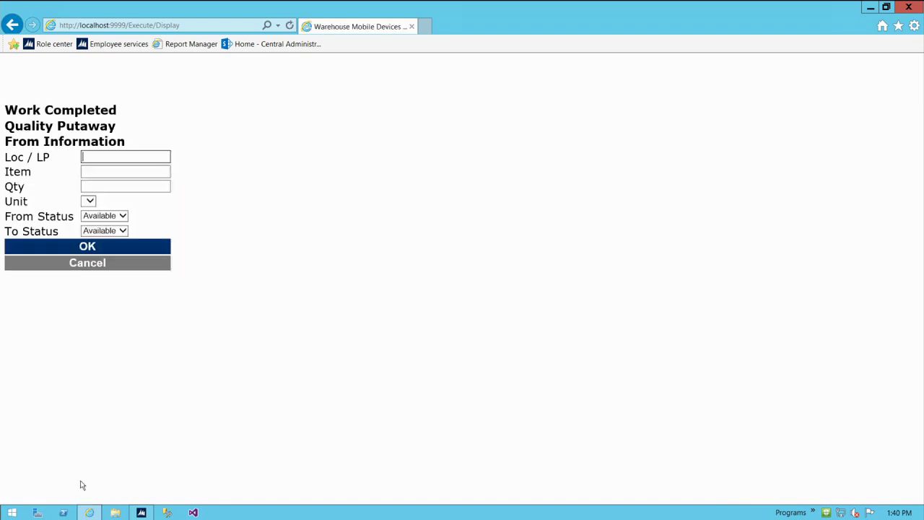
Return to Dynamics AX, open the released products in Product information management, and filter the item numbers by a0001
left_click(141, 512)
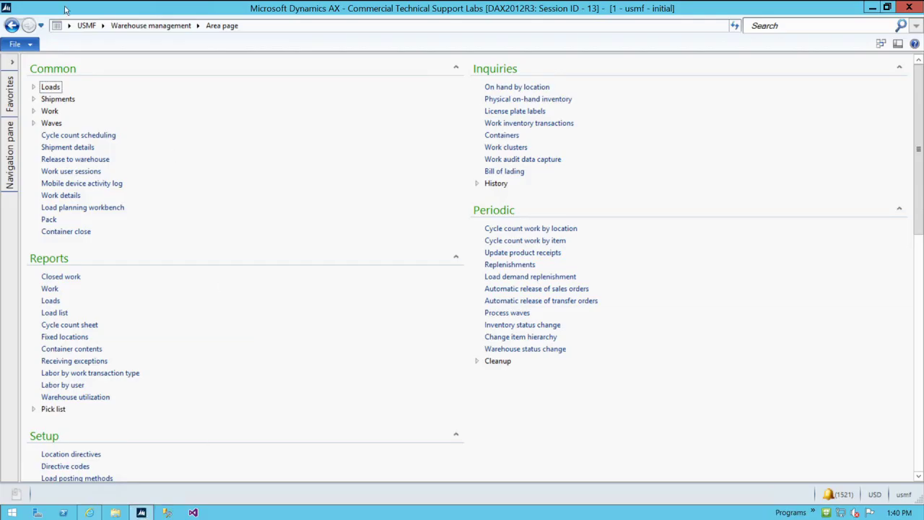
left_click(103, 26)
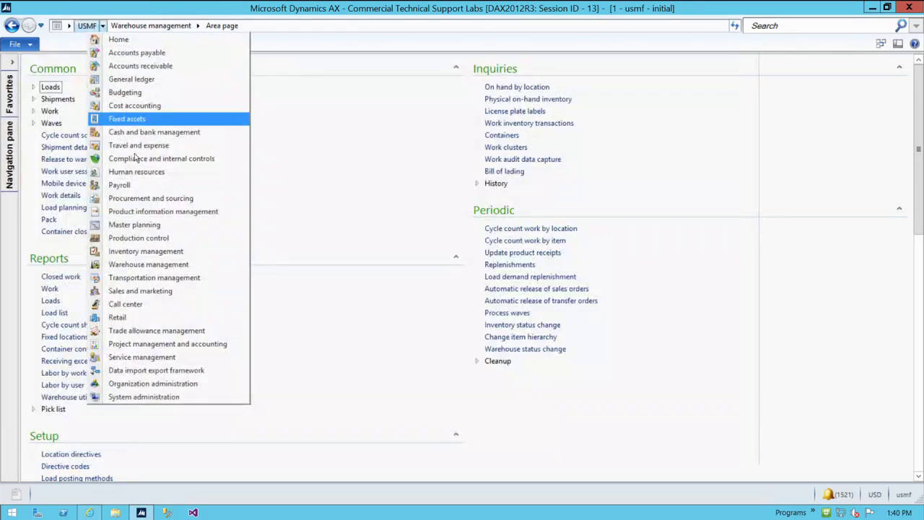
left_click(138, 211)
left_click(79, 101)
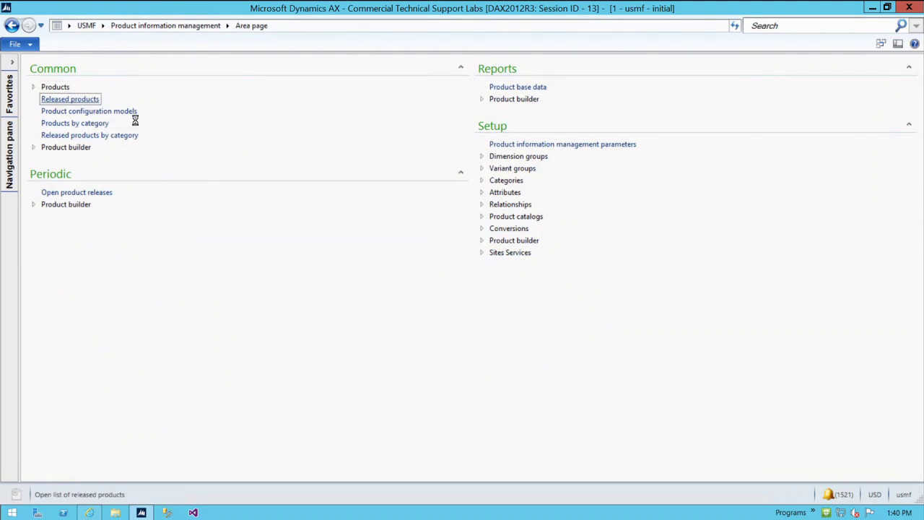
type("a0")
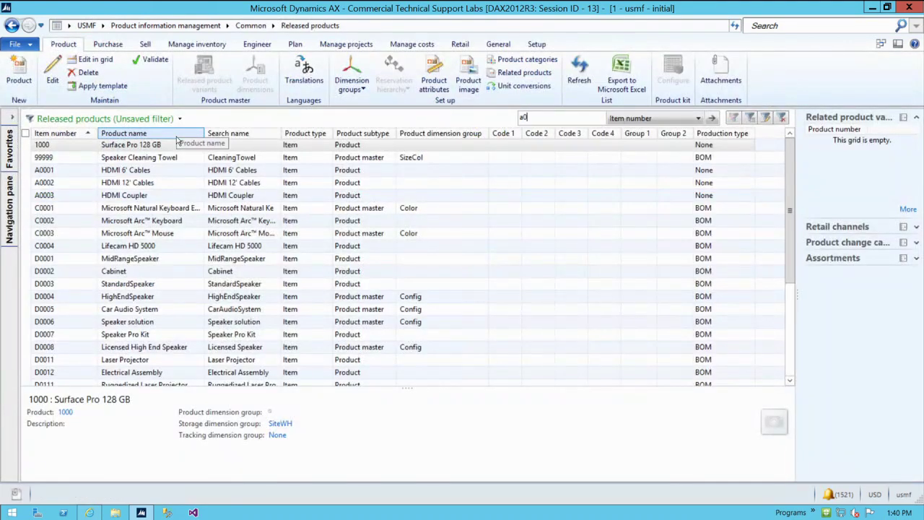
type("00")
type("1")
key("Return")
View the on-hand inventory of product A0001, examine the Available status line at location BULK-001, and close the form
left_click(206, 46)
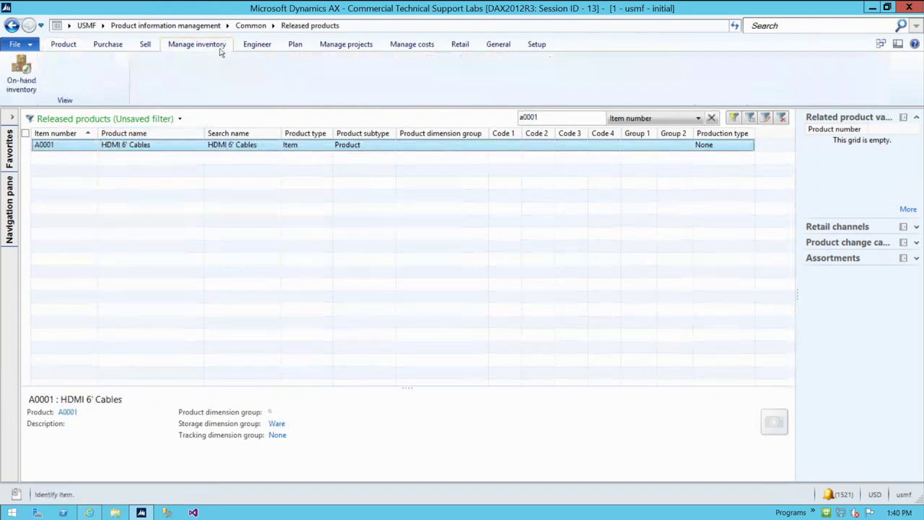
left_click(20, 84)
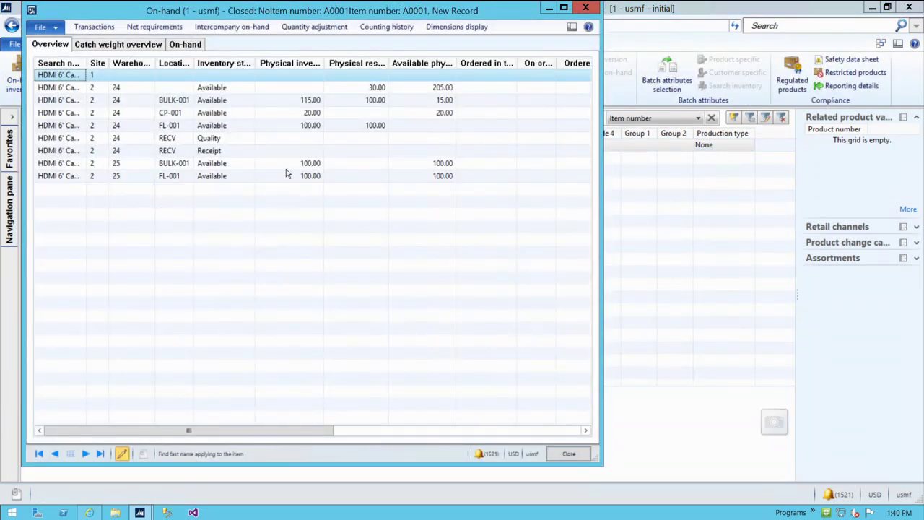
left_click(252, 100)
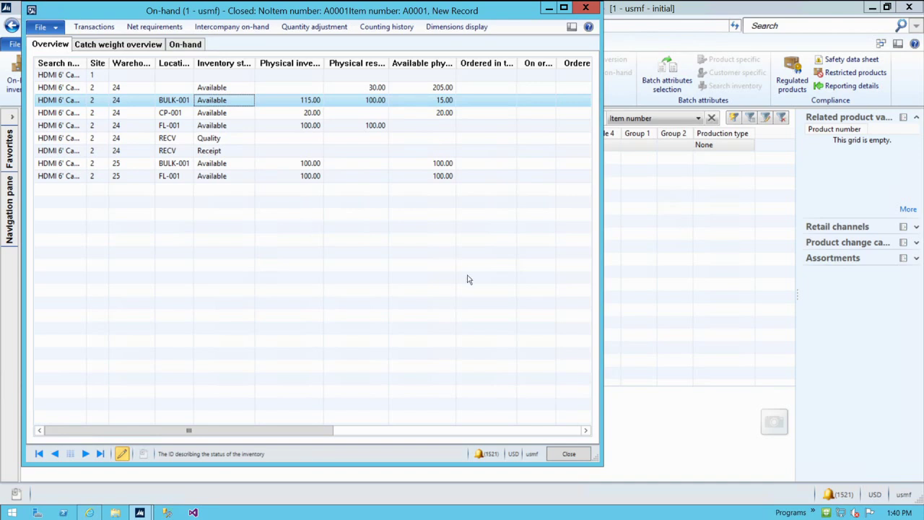
left_click(842, 230)
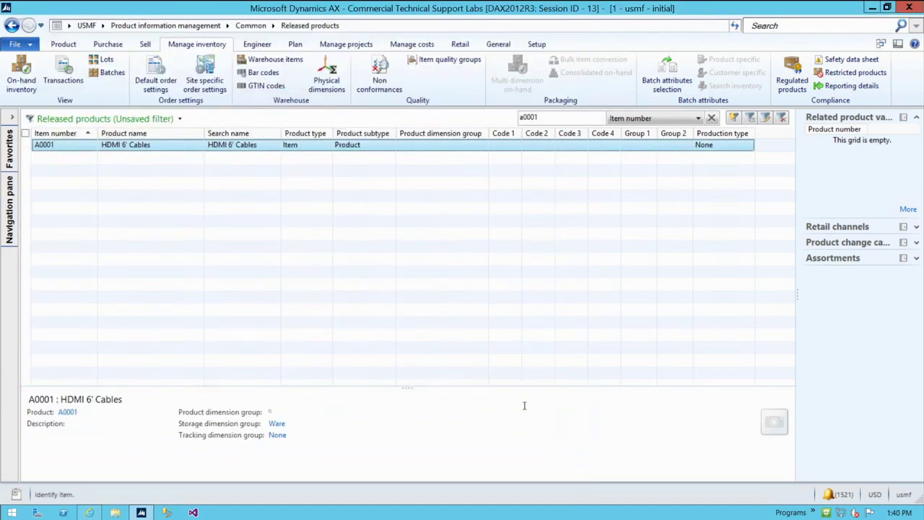
Filter the released products by item number a0002
left_click(543, 118)
type("a0002")
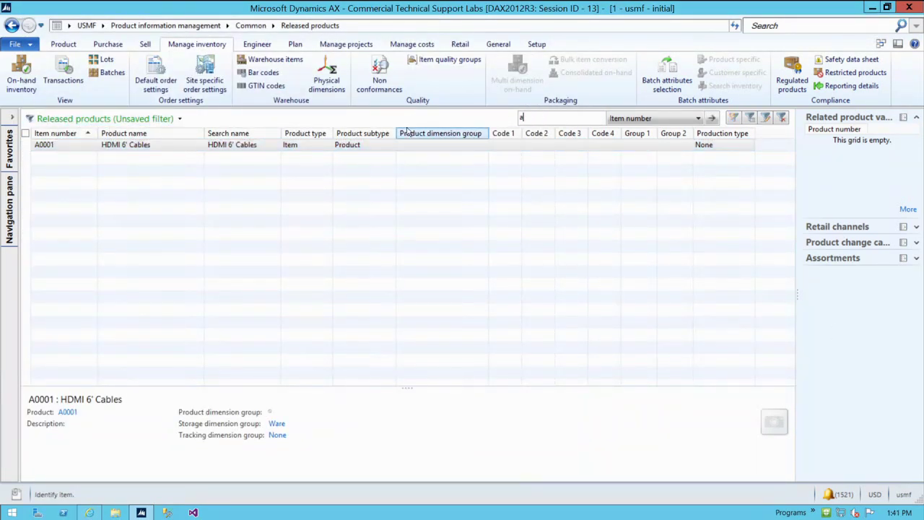
key("Return")
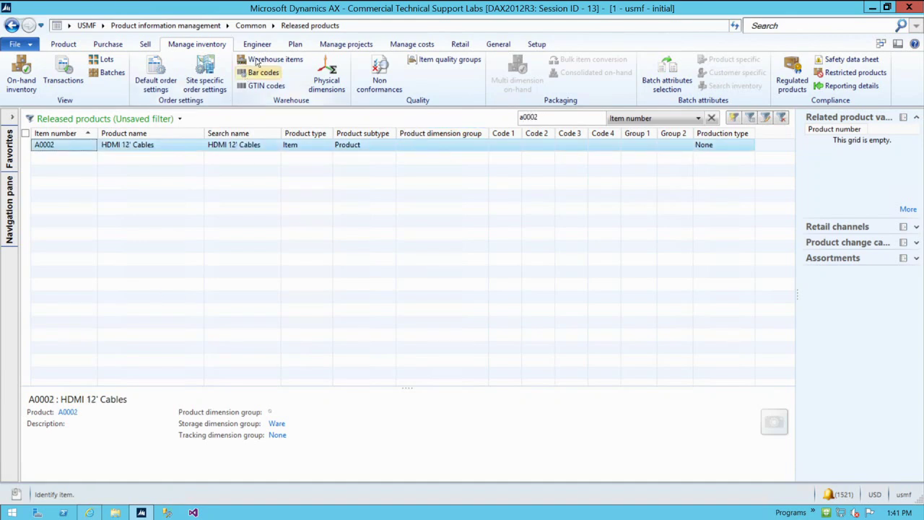
View the on-hand inventory of product A0002, examine the Receipt status lines at RECV and BULK-002, and close the form
left_click(21, 75)
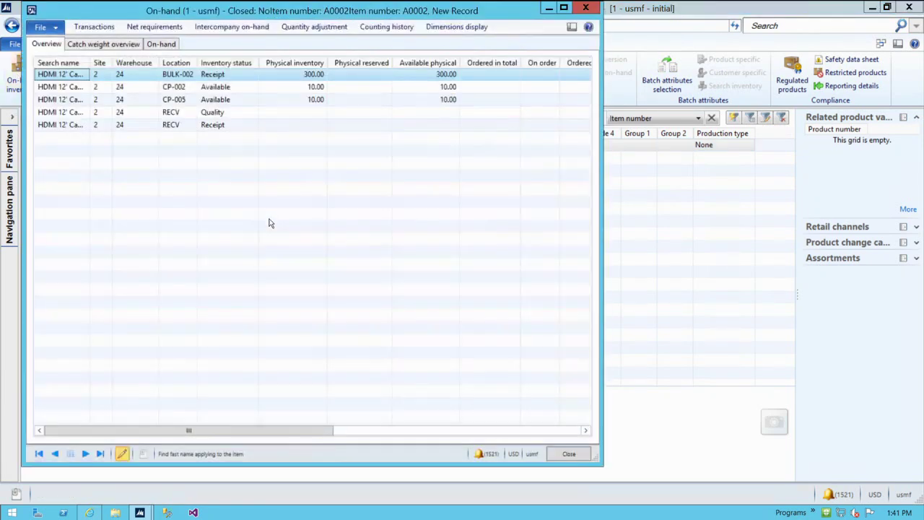
left_click(220, 128)
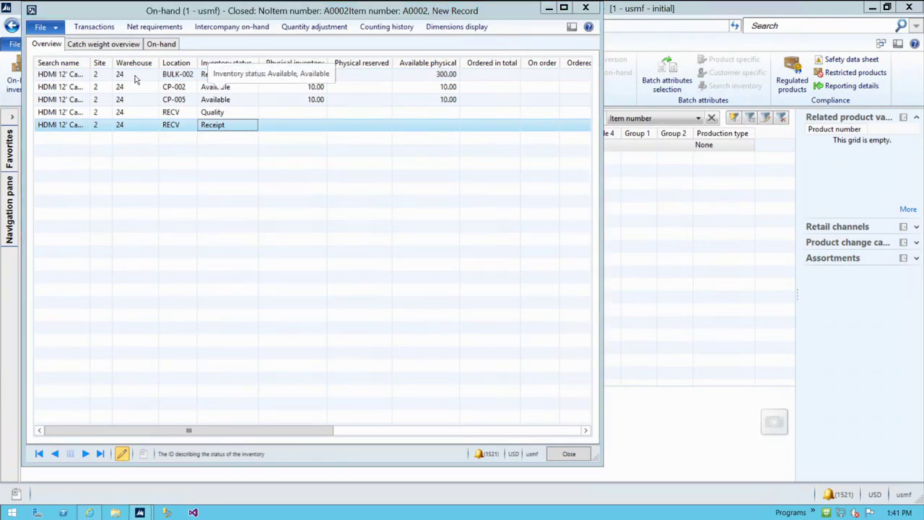
left_click(136, 76)
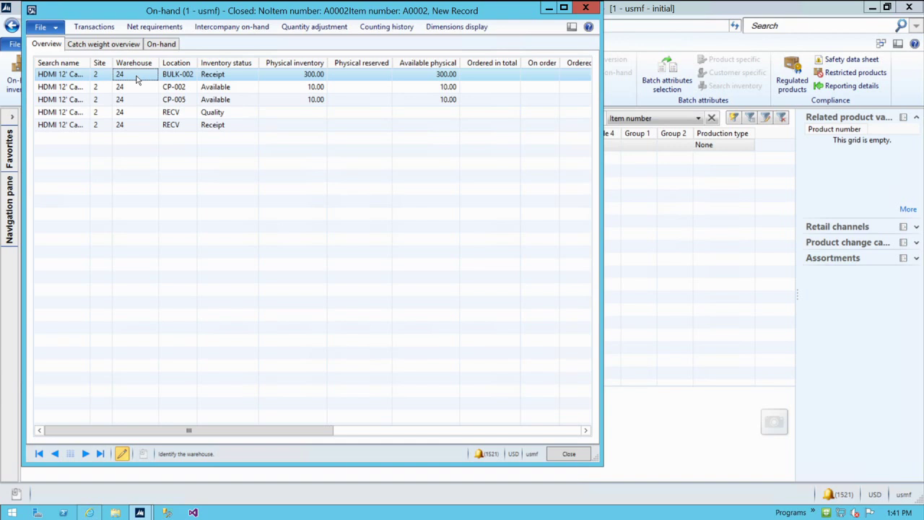
left_click(584, 461)
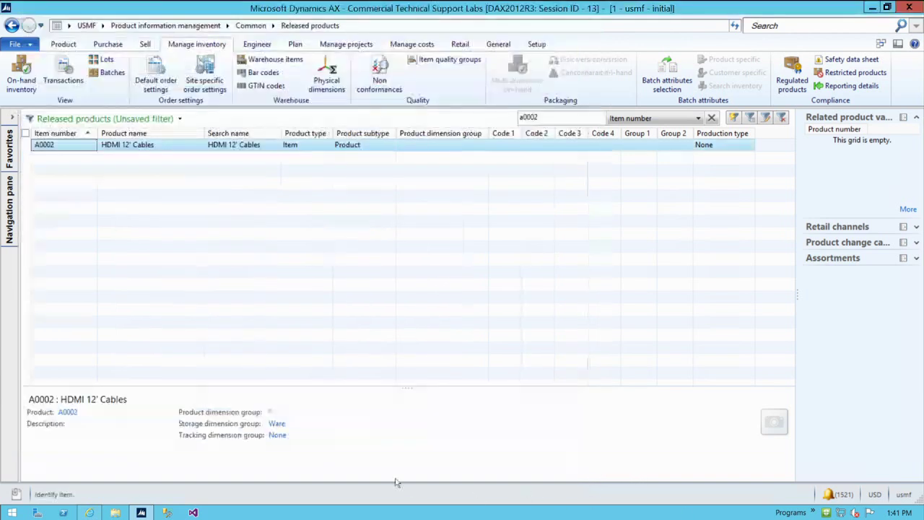
Open the Warehouse management area page
left_click(104, 26)
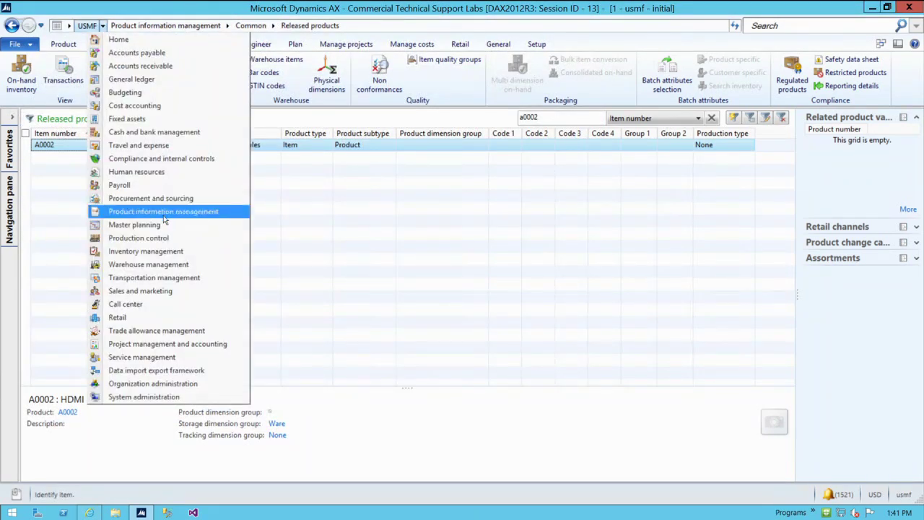
left_click(152, 265)
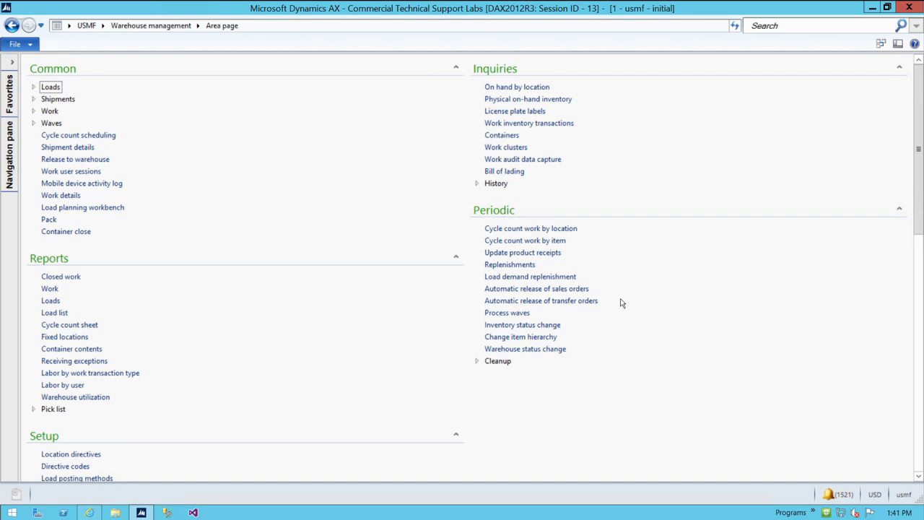
Run the periodic inventory status change to Available, keeping the existing selection query
left_click(525, 325)
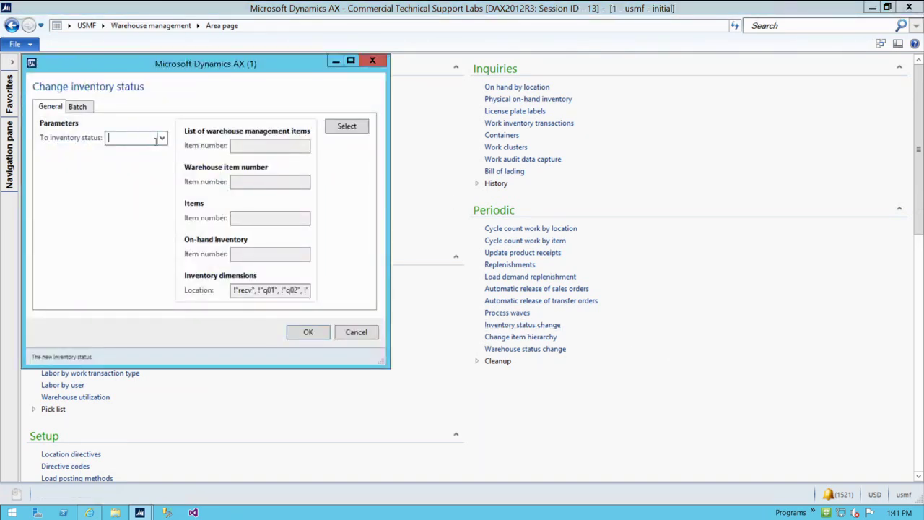
left_click(162, 139)
left_click(112, 166)
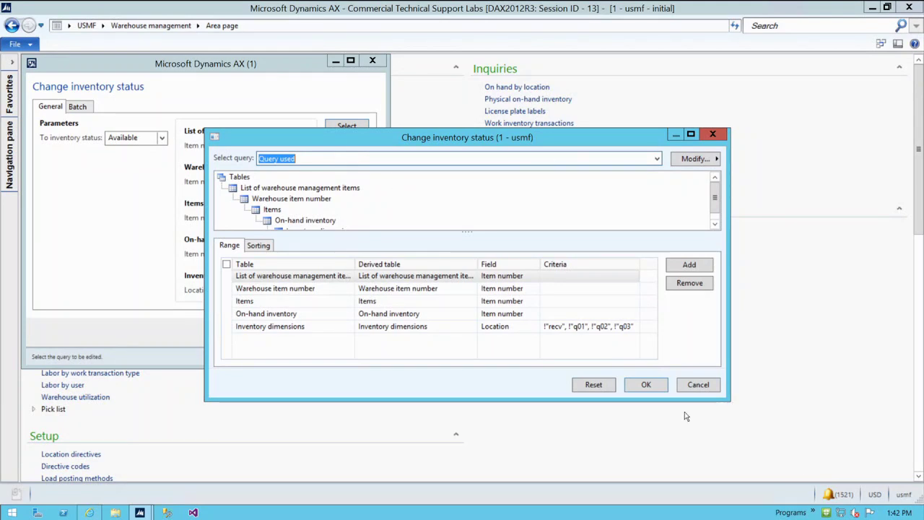
left_click(696, 385)
left_click(297, 335)
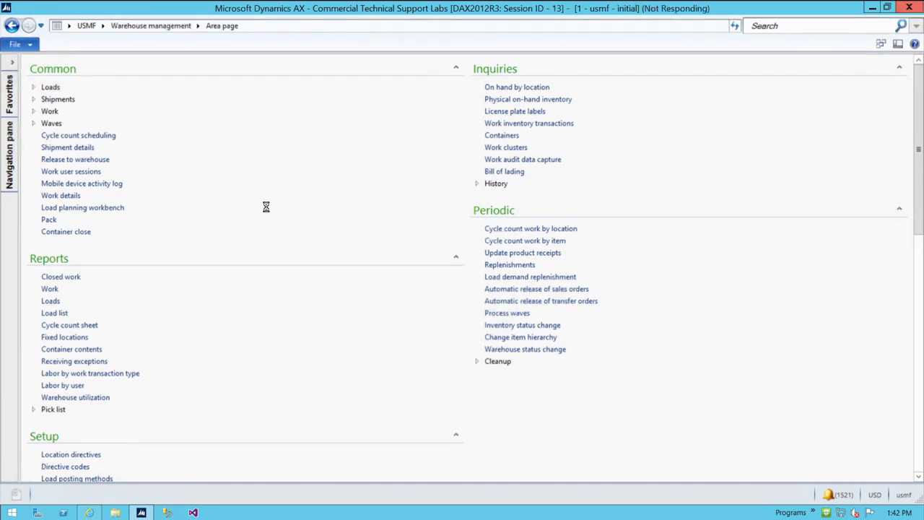
left_click(141, 513)
left_click(141, 513)
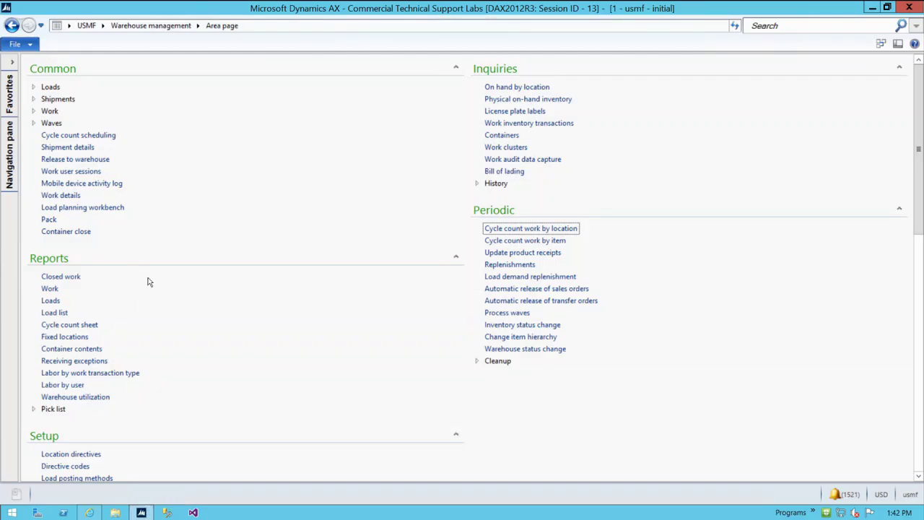
Open the released products in Product information management and filter them by item number a0002
left_click(104, 26)
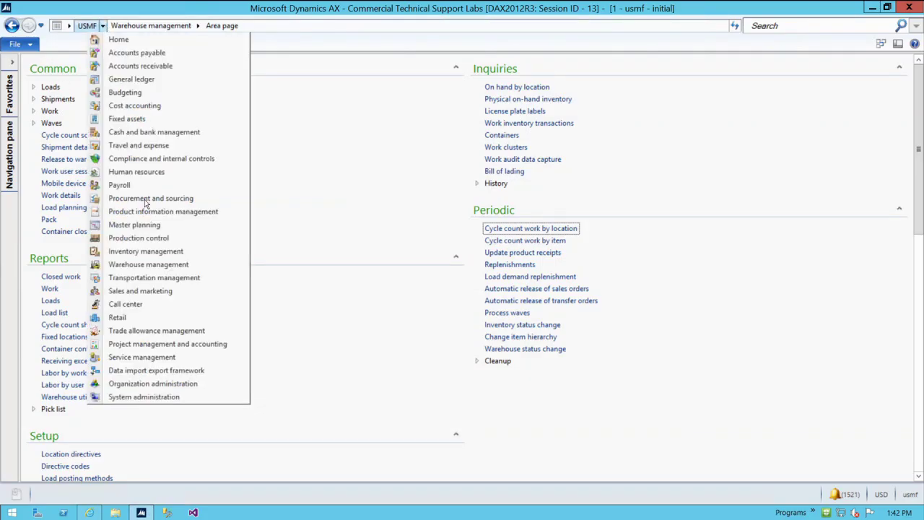
left_click(148, 210)
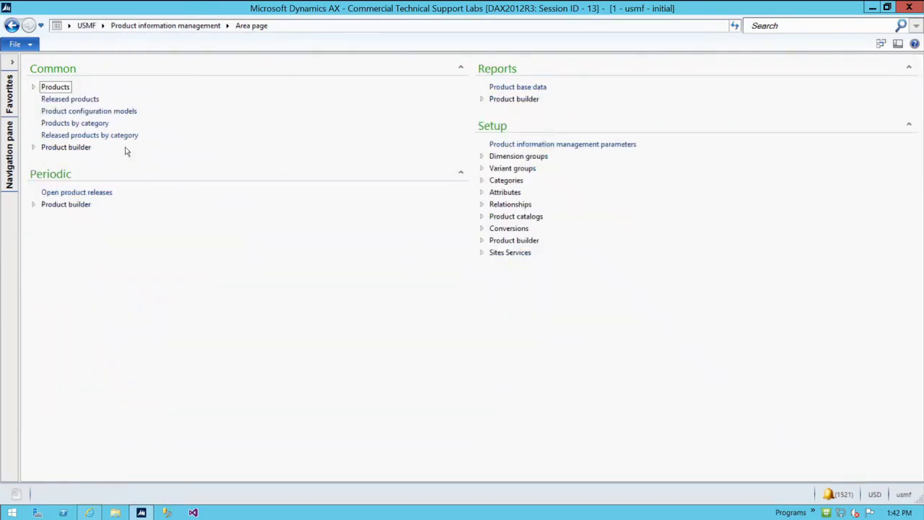
left_click(65, 99)
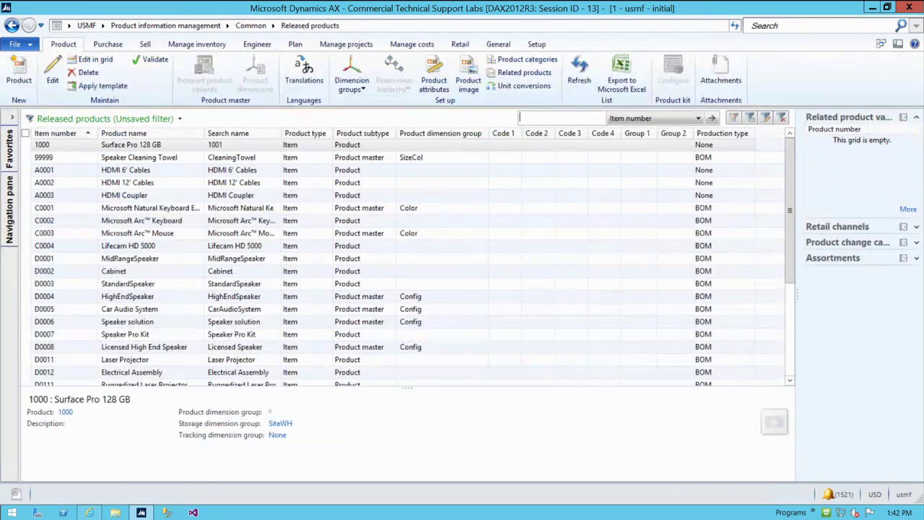
type("a0002")
key("Return")
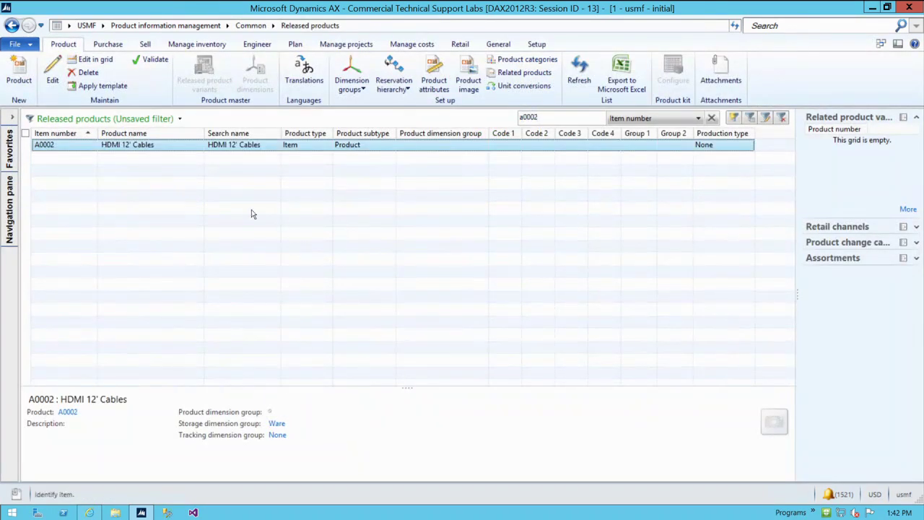
View the on-hand inventory of product A0002 and examine the inventory status of the BULK-002 line
left_click(198, 44)
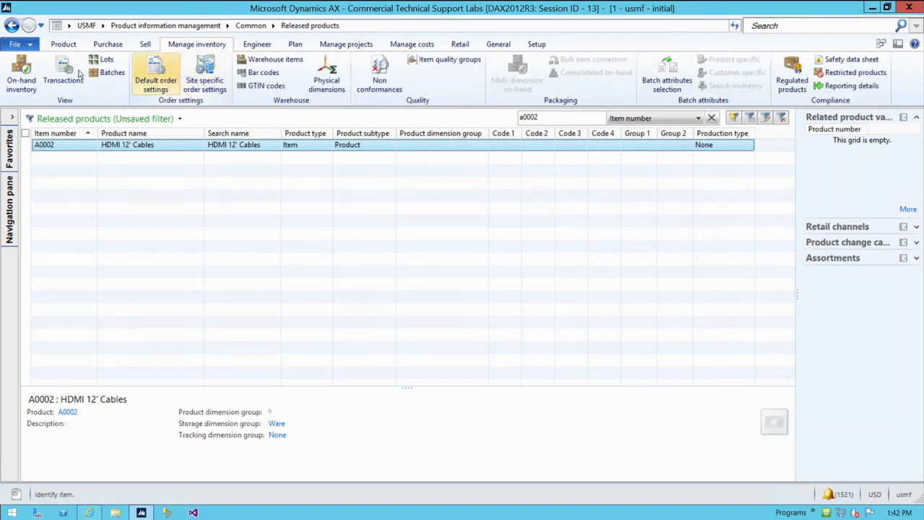
left_click(21, 76)
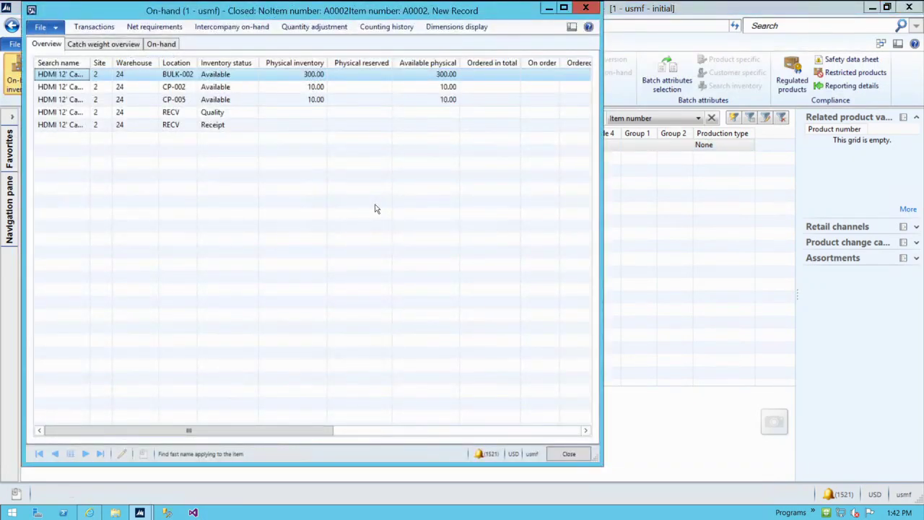
left_click(231, 76)
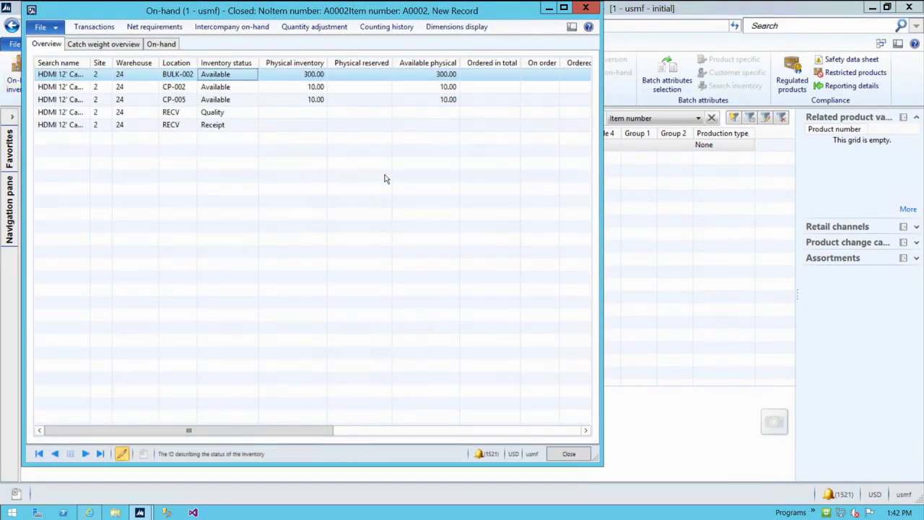
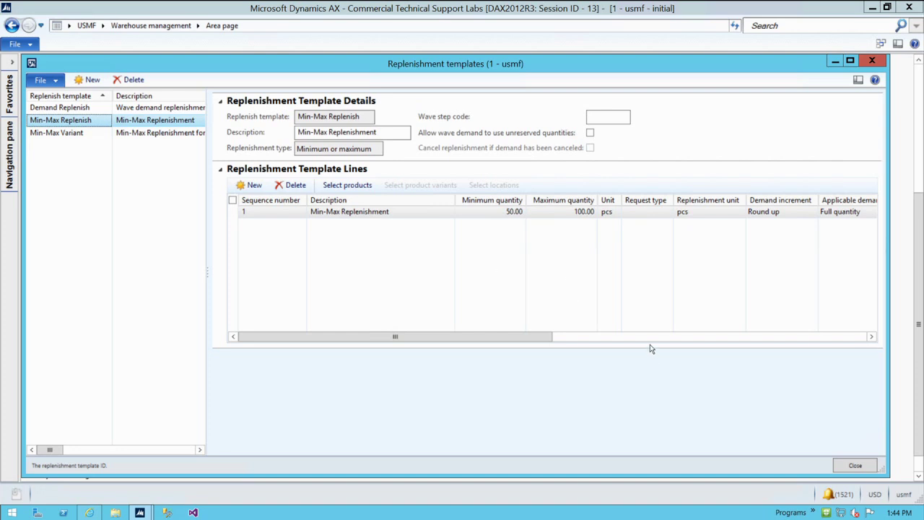
Examine the Min-Max Replenish template line's product query, cancel it, and check the line's minimum and maximum quantities
left_click(382, 212)
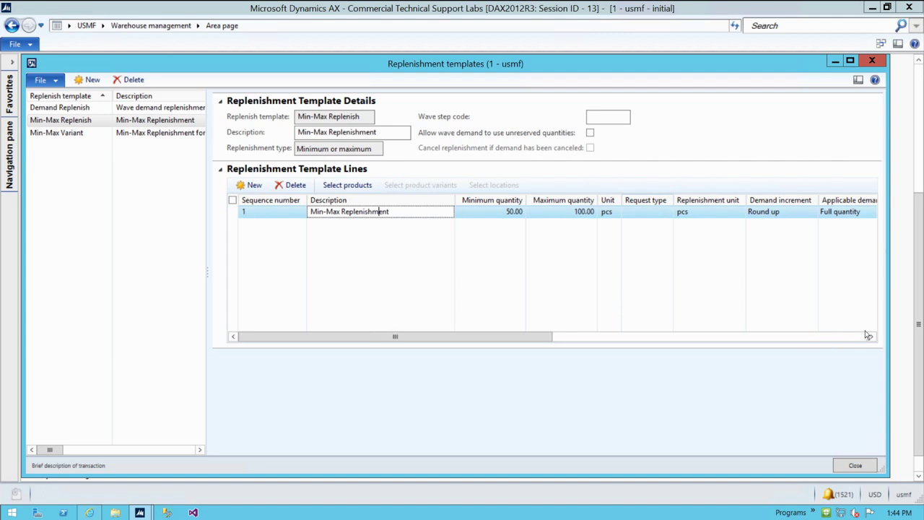
left_click(851, 62)
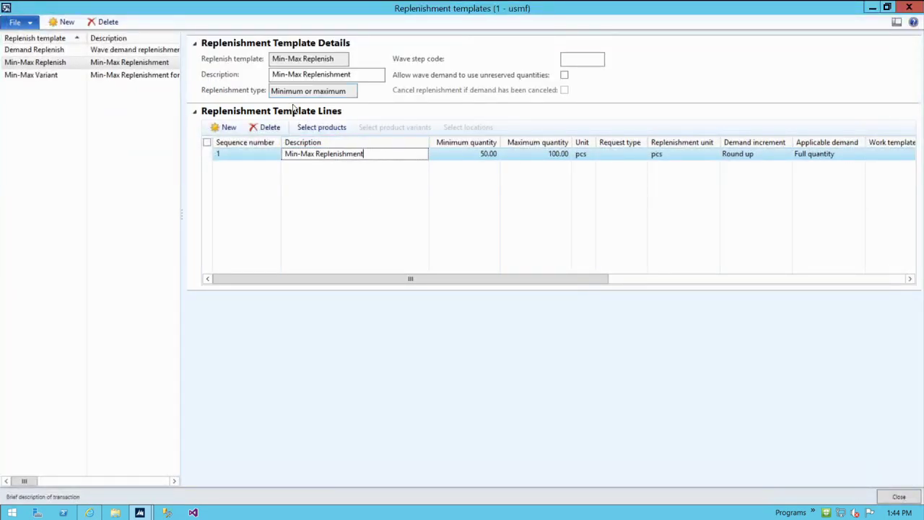
left_click(320, 128)
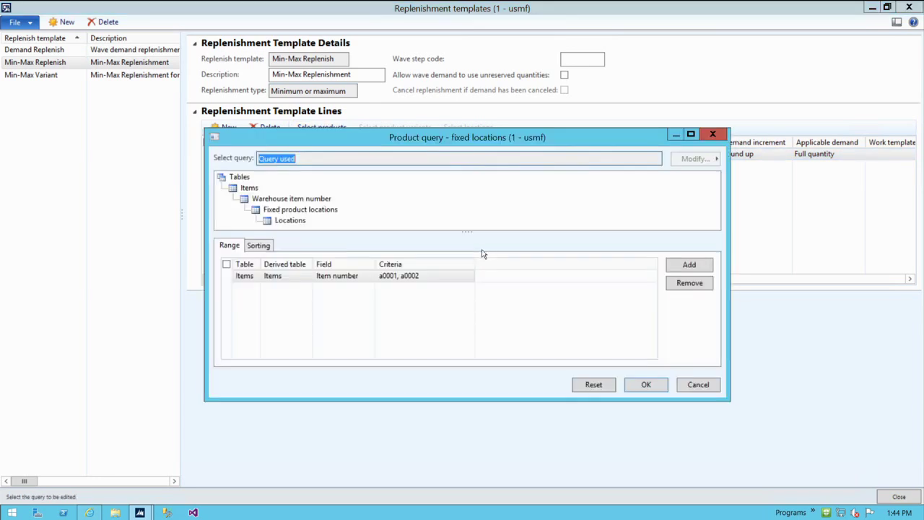
left_click_drag(456, 141, 479, 221)
left_click(454, 355)
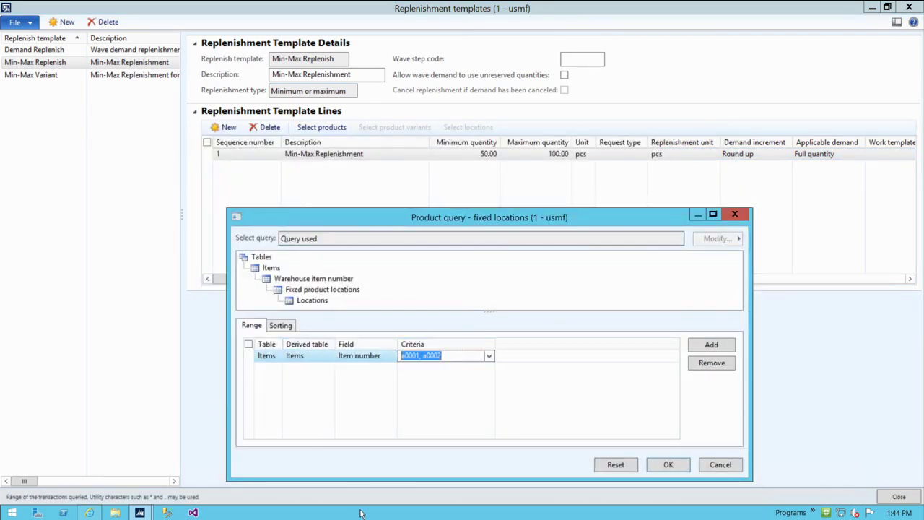
left_click(721, 466)
left_click(464, 154)
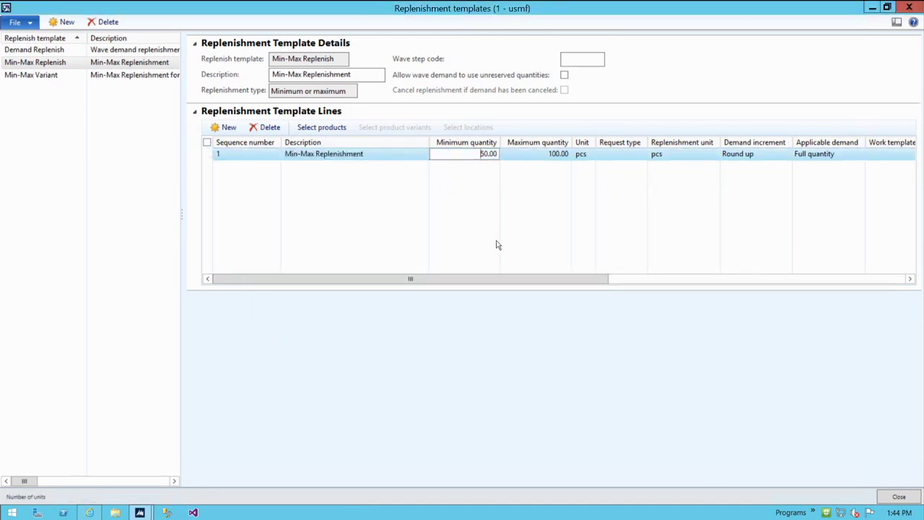
left_click(531, 154)
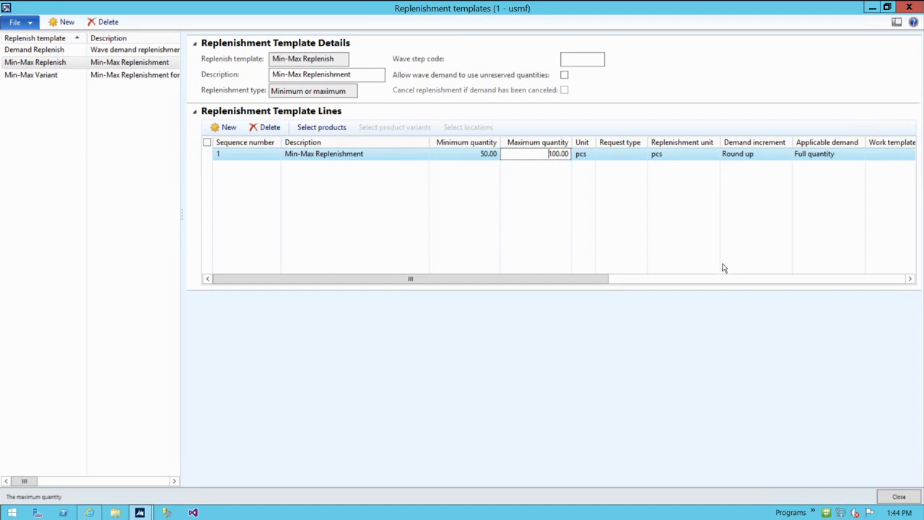
Turn off Evaluate empty fixed locations and Replenish only fixed locations for the Min-Max Replenishment line
left_click(845, 281)
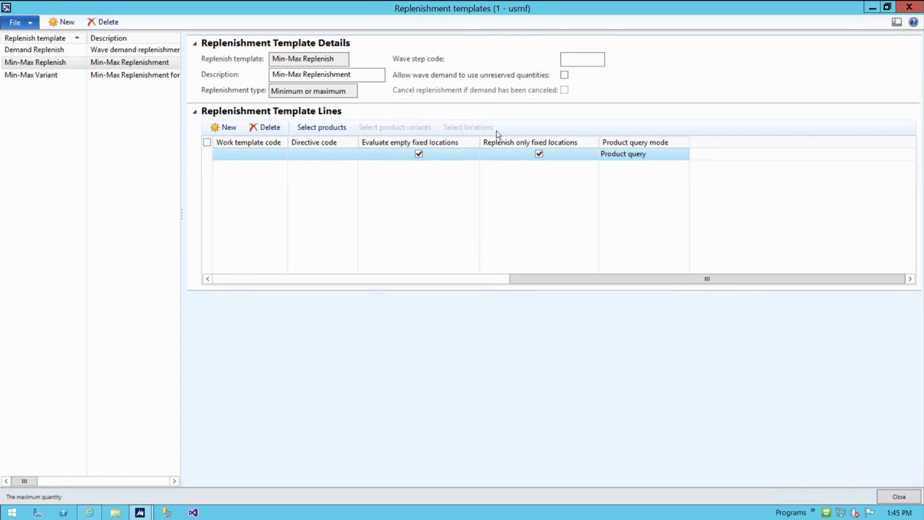
left_click(419, 154)
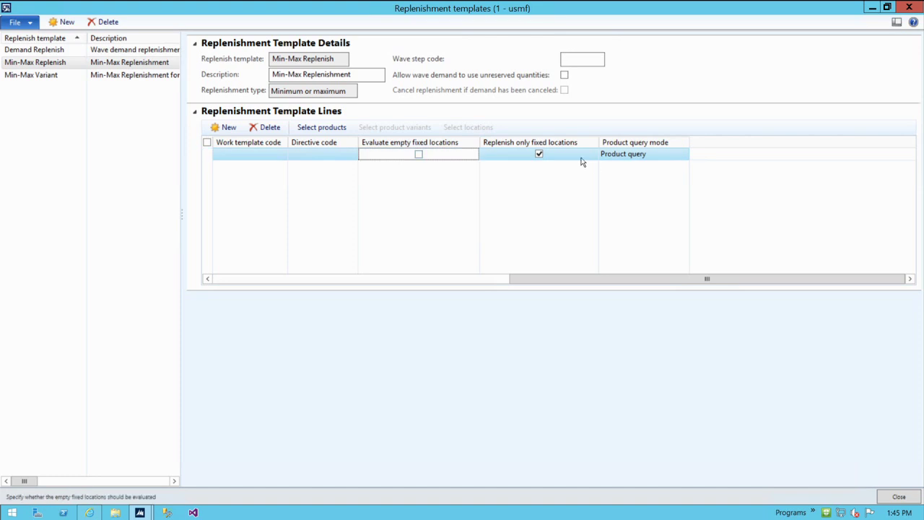
left_click(540, 154)
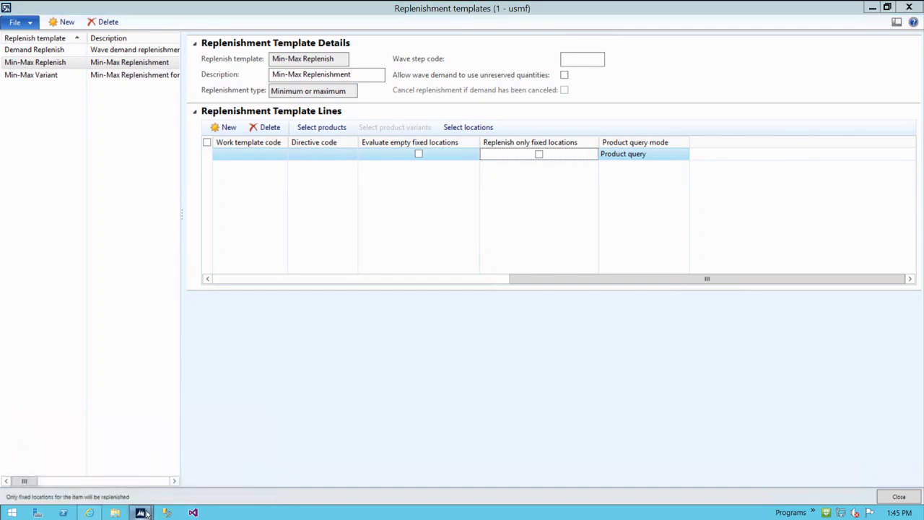
left_click(78, 434)
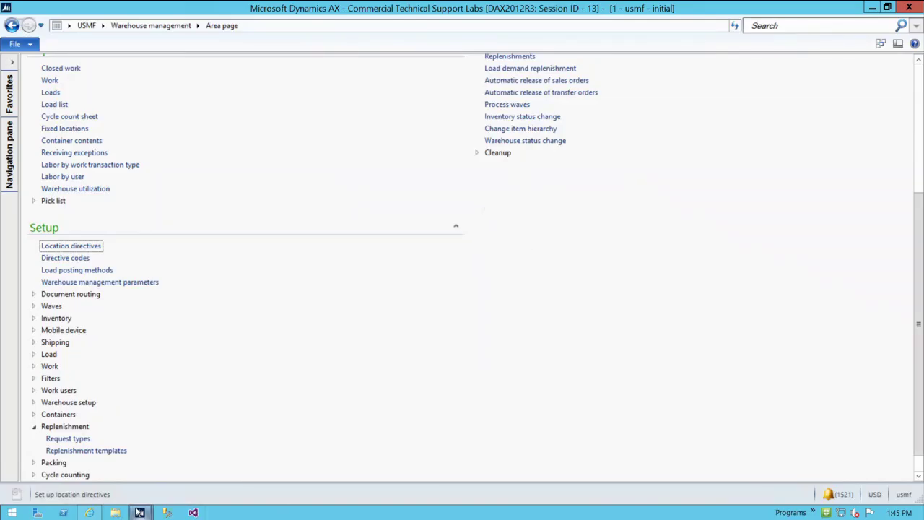
mouse_move(140, 513)
left_click(170, 465)
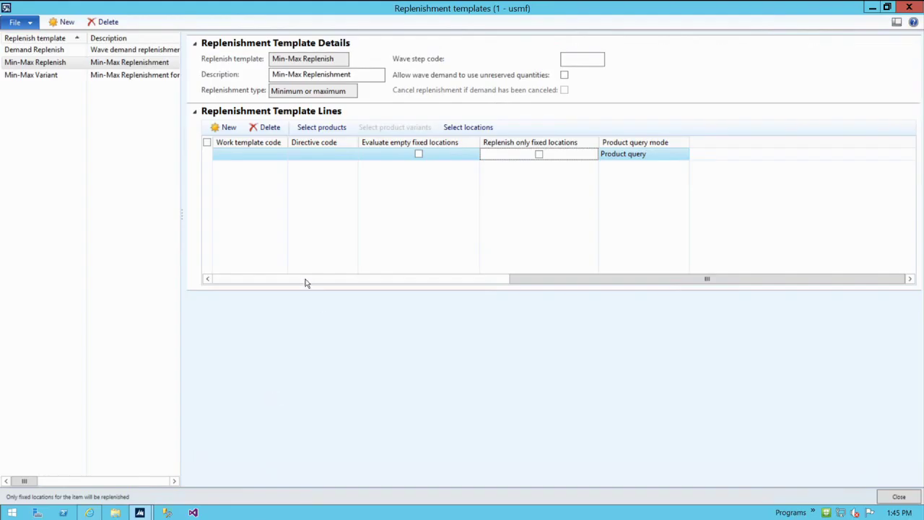
Compare the template line's product query and location query side by side, check the location criteria, and cancel both
left_click(336, 128)
left_click_drag(571, 227, 379, 89)
left_click_drag(560, 317, 330, 308)
left_click(466, 128)
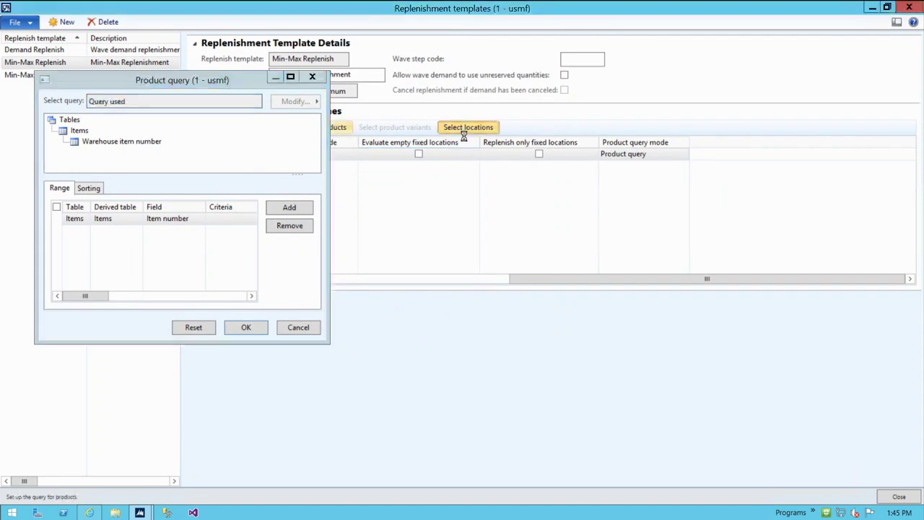
left_click_drag(413, 215, 568, 109)
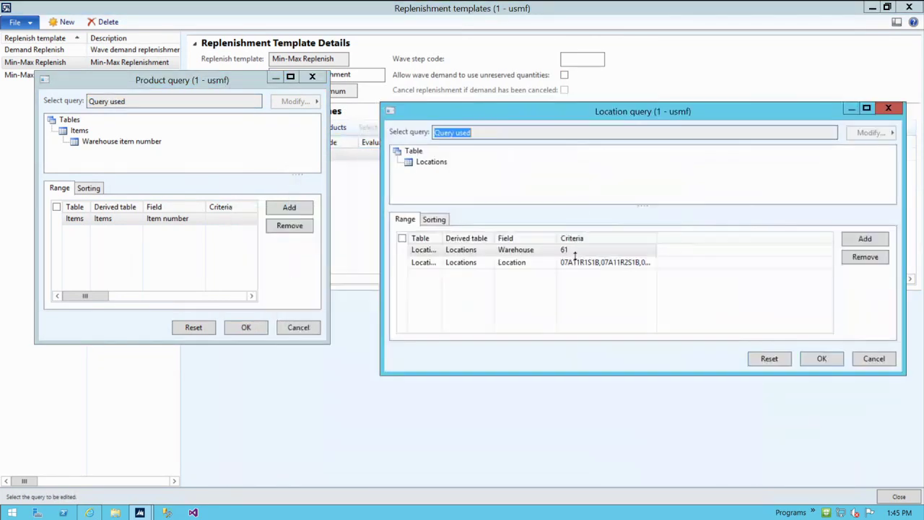
left_click(612, 263)
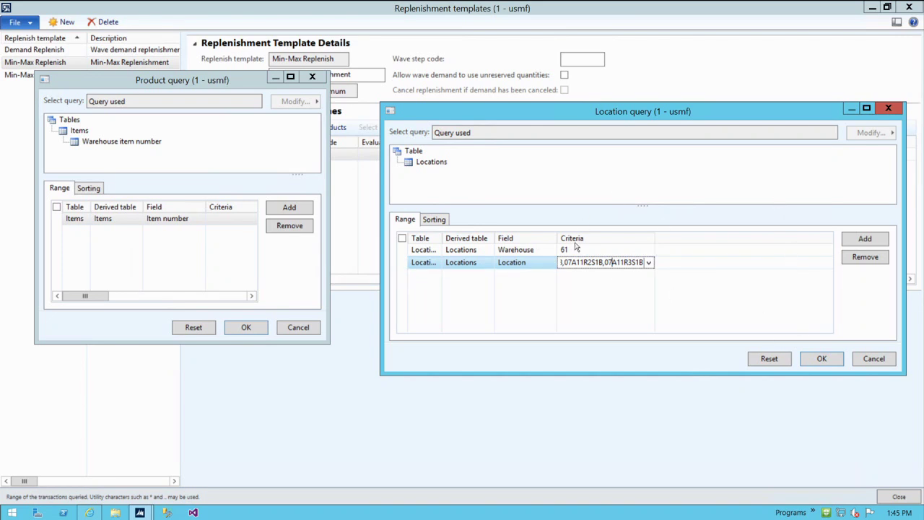
left_click_drag(569, 114, 582, 82)
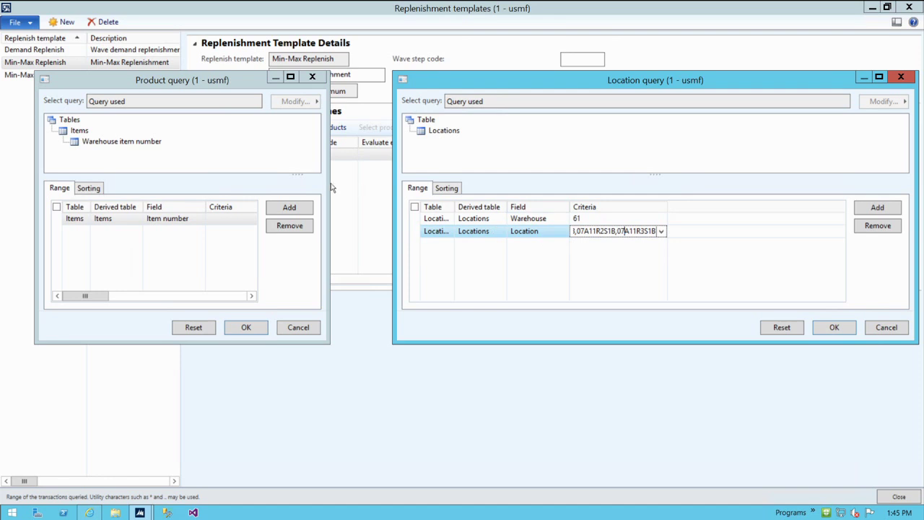
left_click_drag(330, 186, 377, 182)
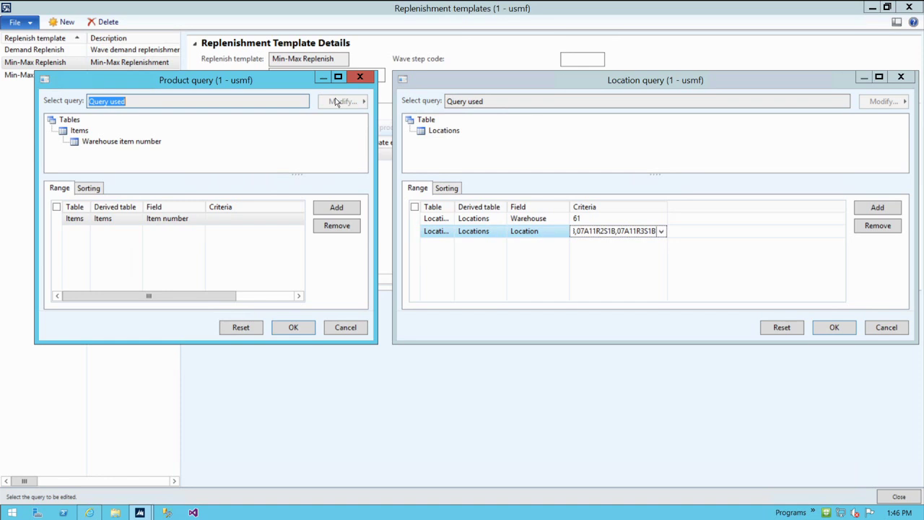
left_click(894, 328)
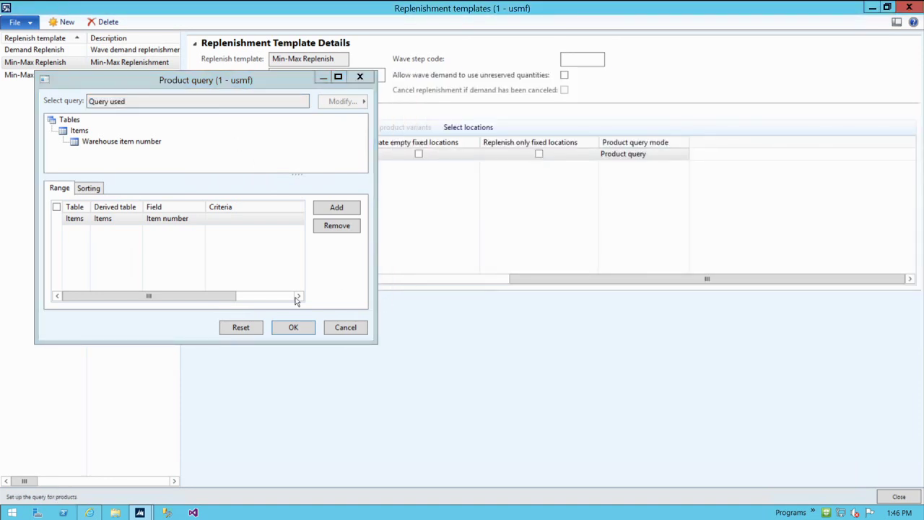
left_click(350, 328)
Delete the Location and Warehouse criteria from the template line's location query and accept it
left_click(468, 127)
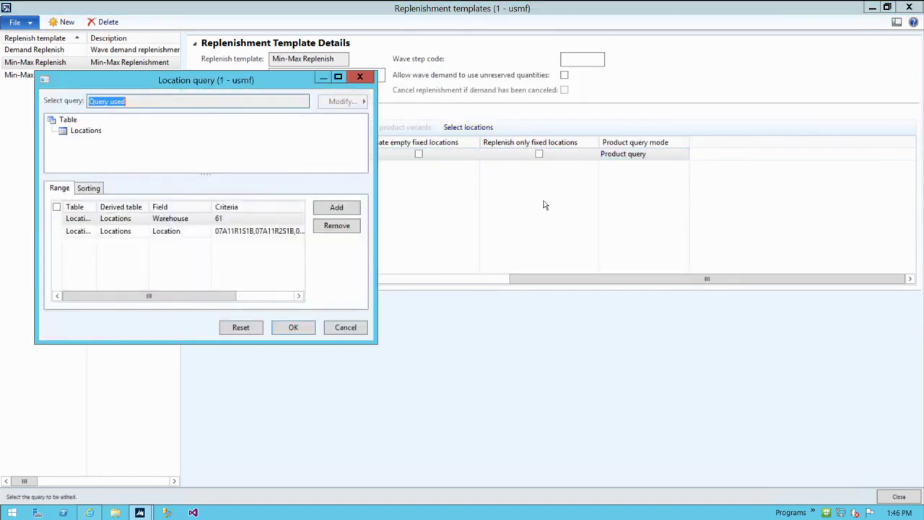
left_click(278, 230)
left_click(337, 225)
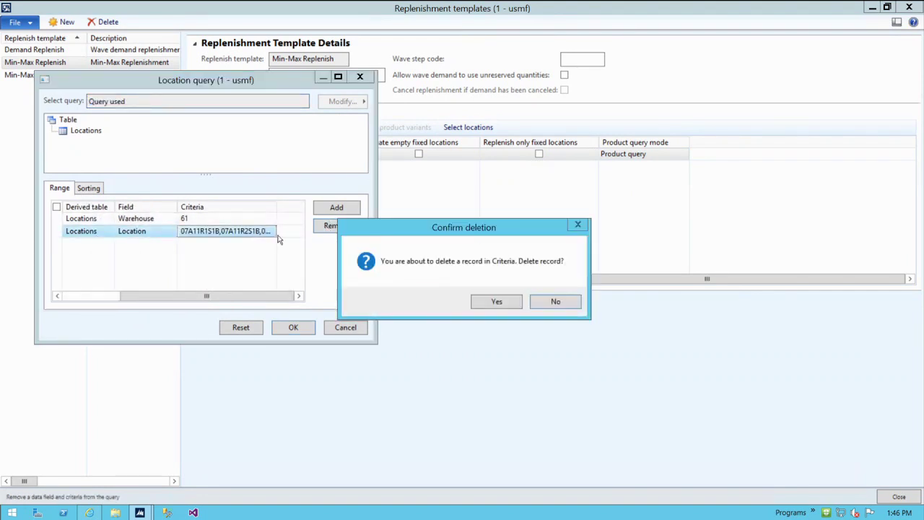
left_click(498, 302)
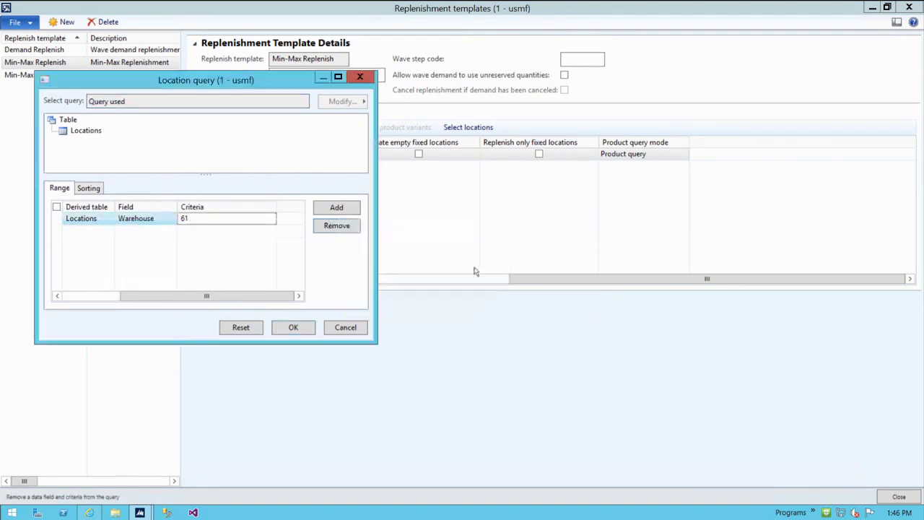
left_click(336, 225)
left_click(497, 302)
left_click(294, 328)
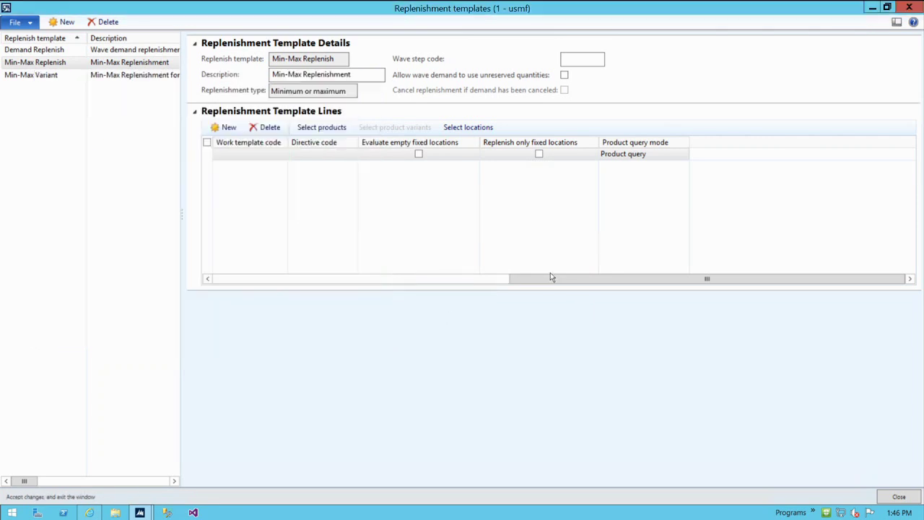
Turn on Replenish only fixed locations and Evaluate empty fixed locations for the Min-Max Replenishment line
left_click(539, 154)
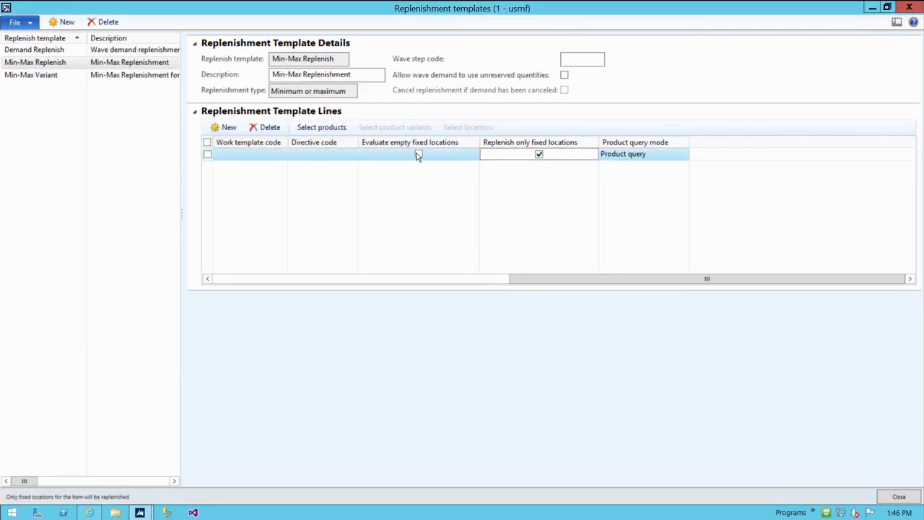
left_click(419, 154)
Set the template line's product query to item numbers a0001, a0002, accept it, and close the replenishment templates
left_click(321, 127)
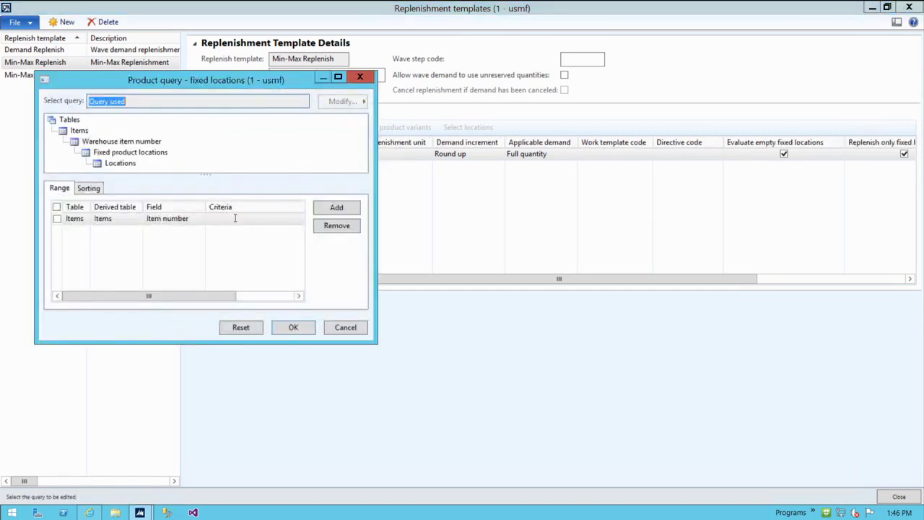
left_click(234, 218)
type("a0001, a0002")
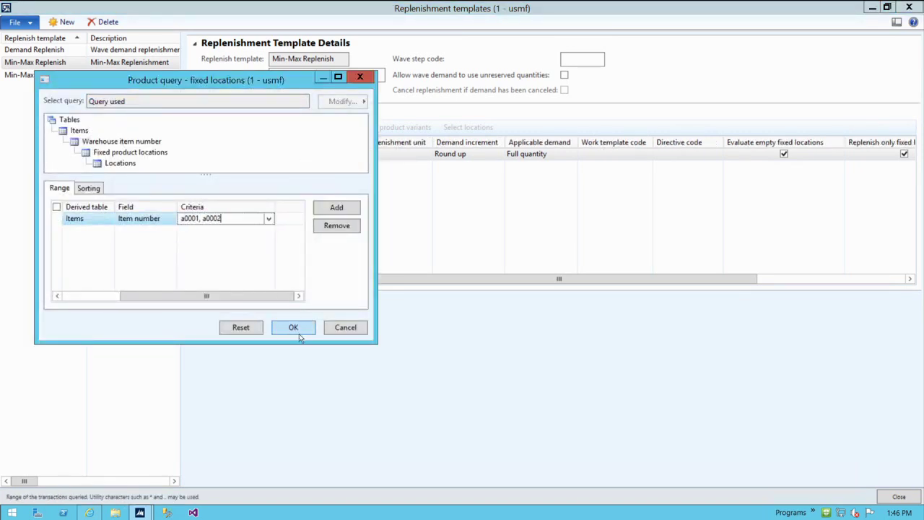
left_click(293, 327)
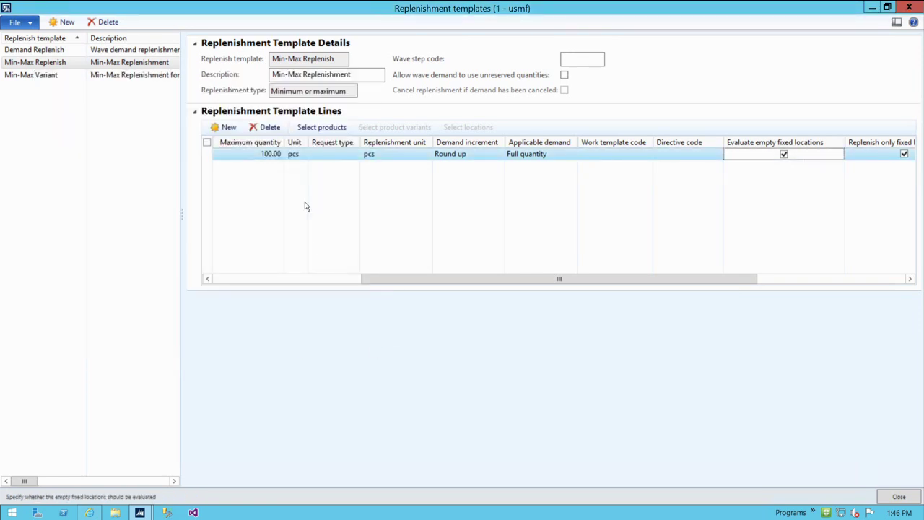
left_click(257, 279)
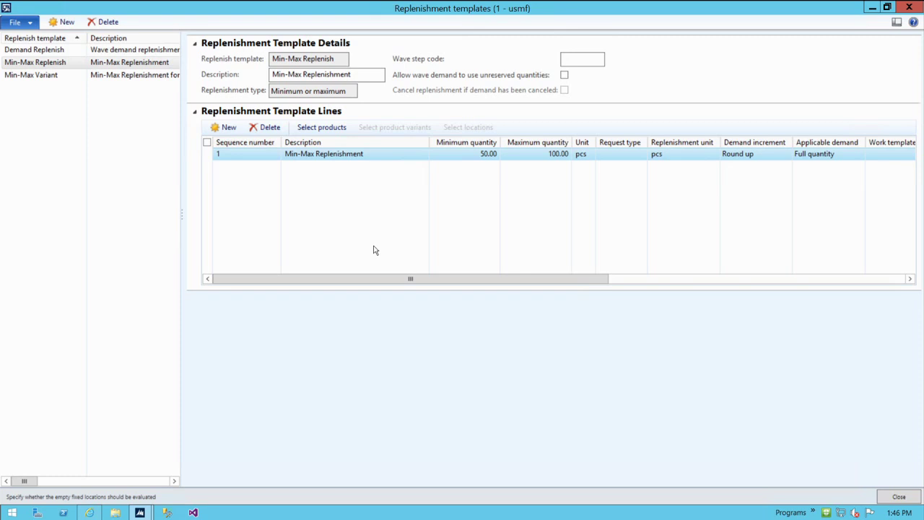
left_click(890, 498)
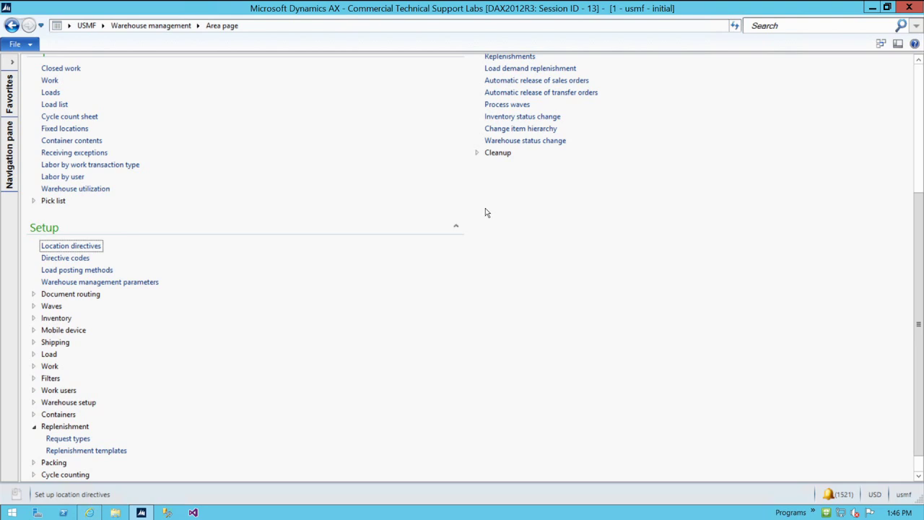
Run the periodic replenishment with the Min-Max Replenish template, read the full log message, and close the log
scroll(477, 215, "up", 3)
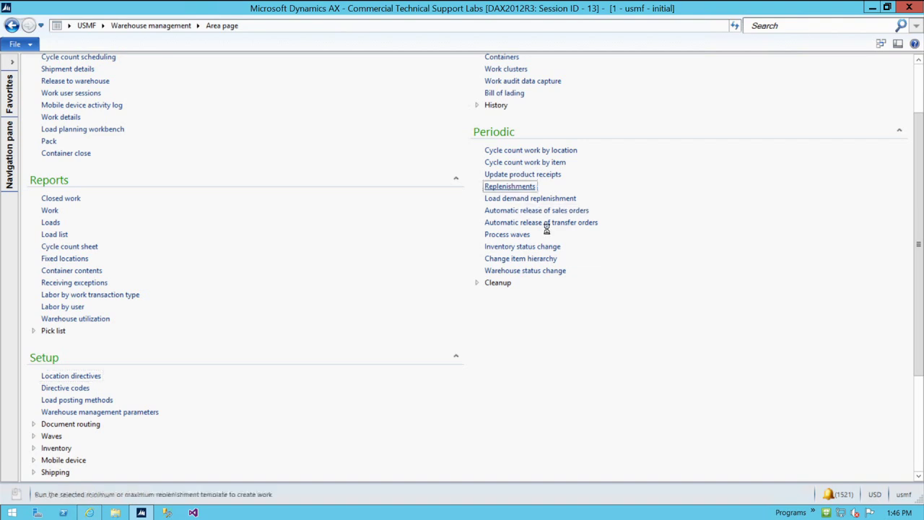
left_click(516, 187)
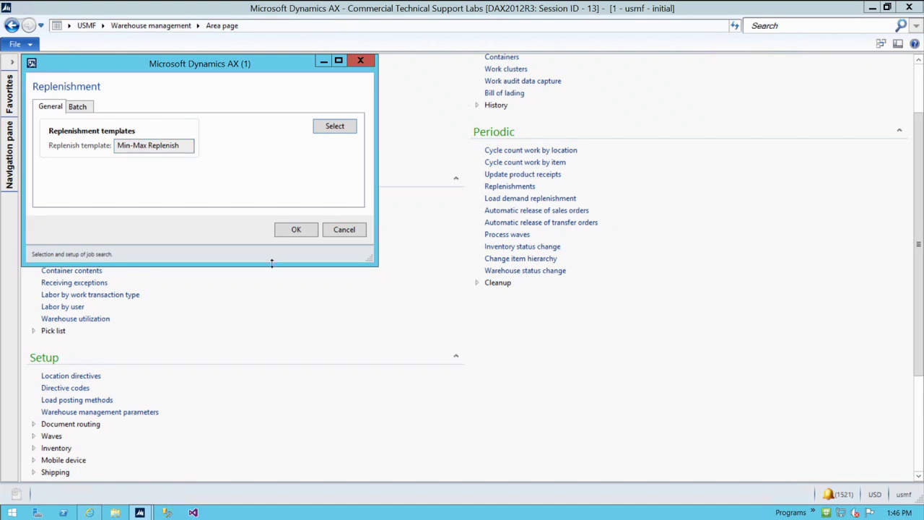
left_click(304, 229)
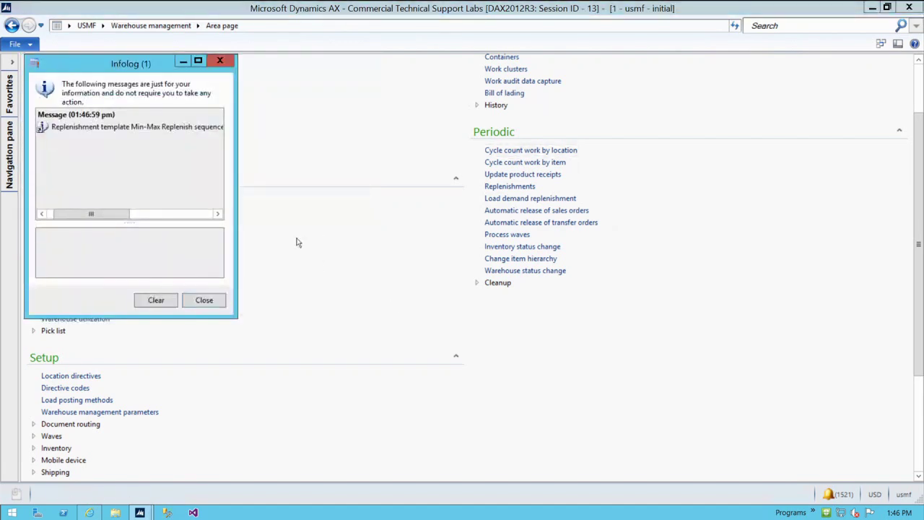
left_click(171, 128)
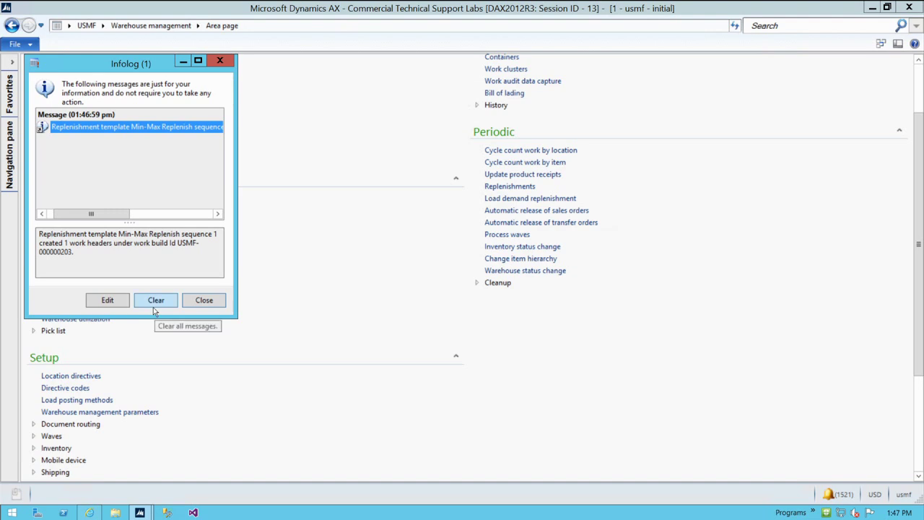
left_click(206, 300)
View the open replenishment work list and check the pick and put lines of the listed work
scroll(244, 324, "up", 2)
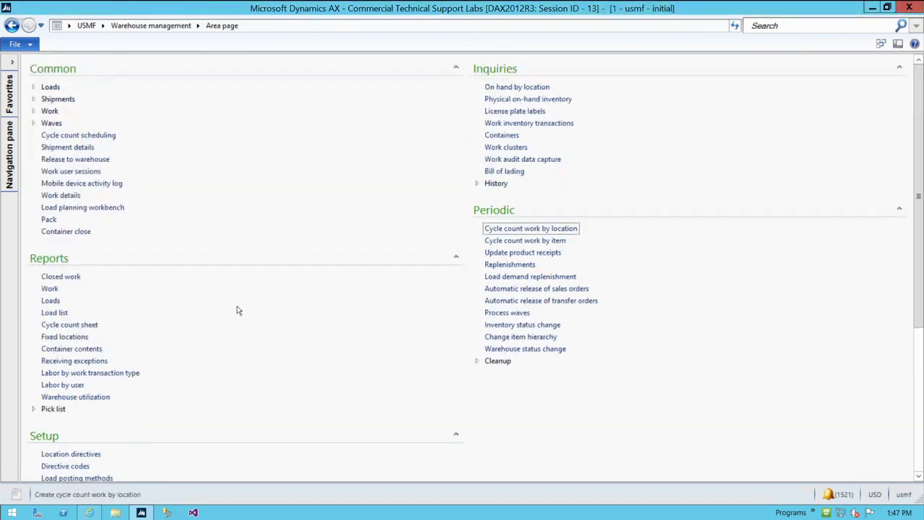
scroll(63, 381, "down", 6)
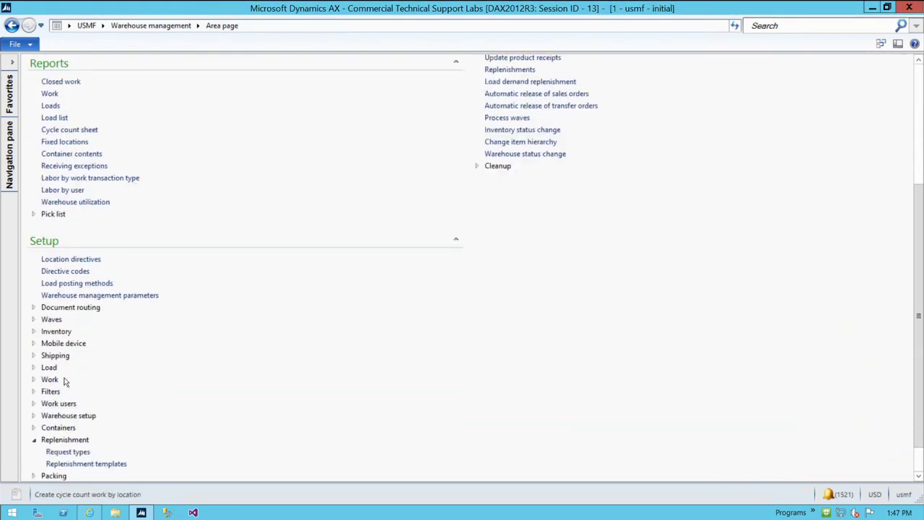
left_click(33, 348)
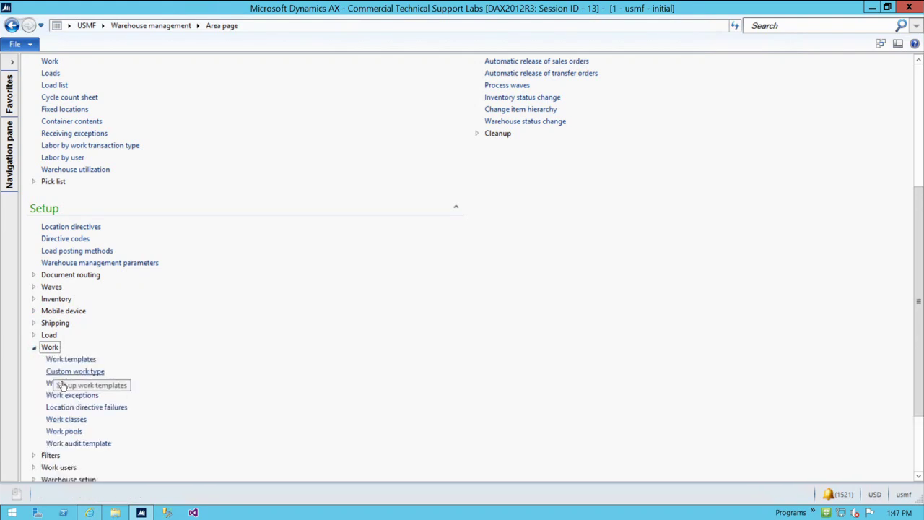
scroll(123, 178, "up", 6)
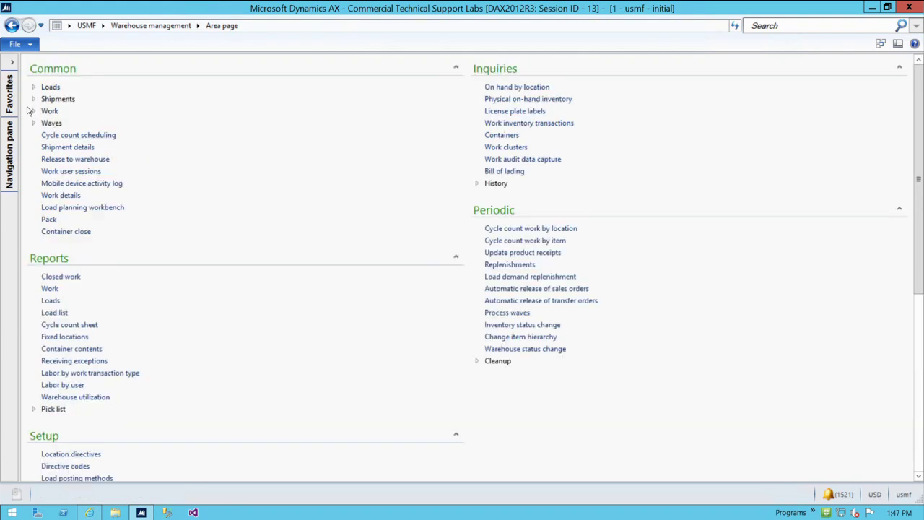
left_click(34, 112)
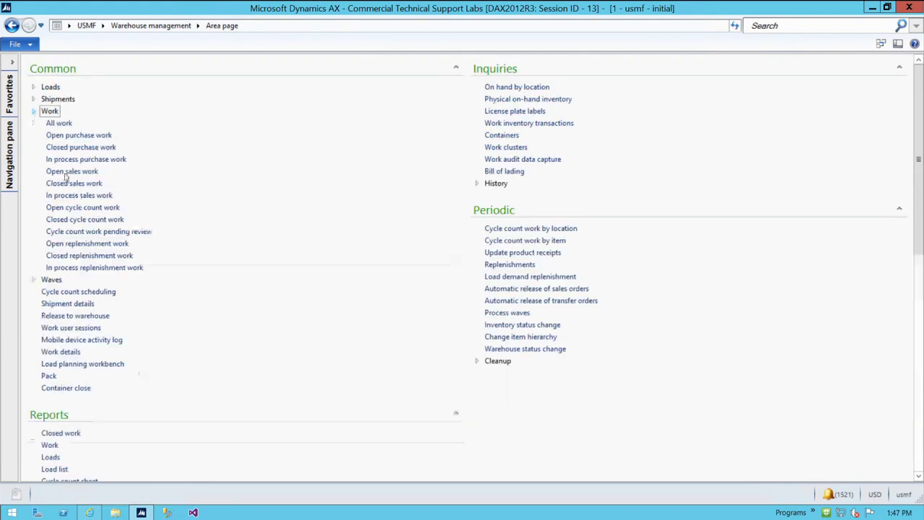
left_click(108, 245)
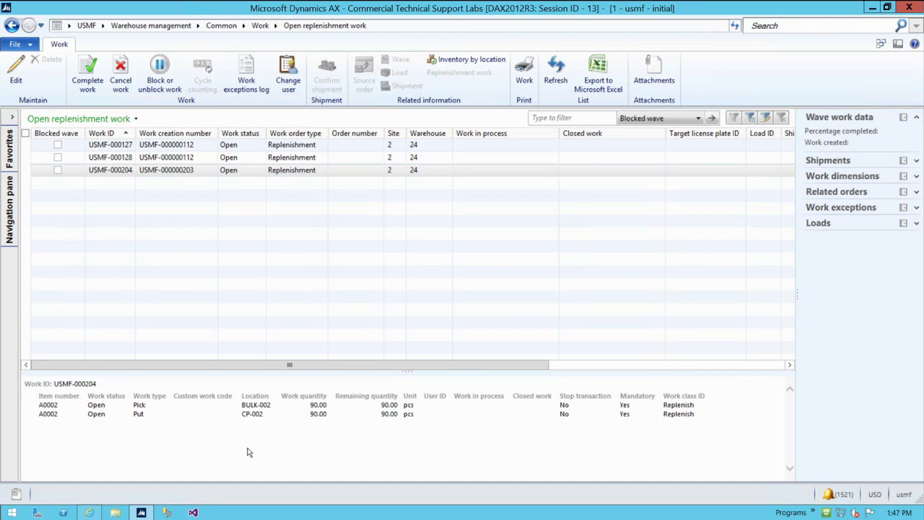
left_click(315, 157)
key("Up")
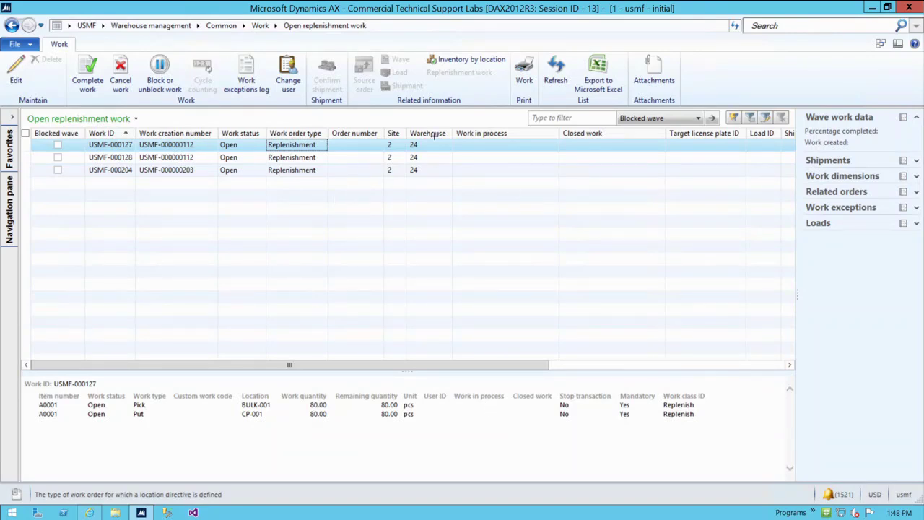
Return to the Warehouse management area page, review the packslip99 record in Work audit data capture, and close the inquiry
left_click(151, 26)
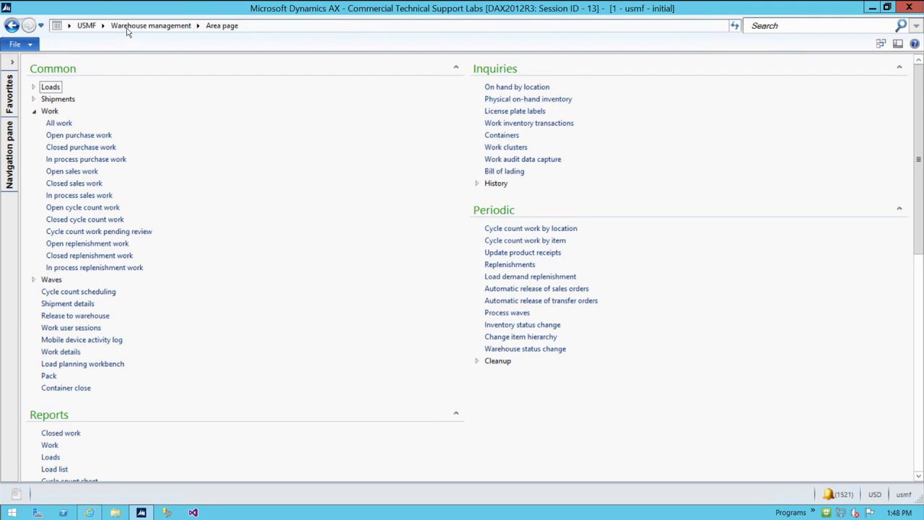
left_click(536, 166)
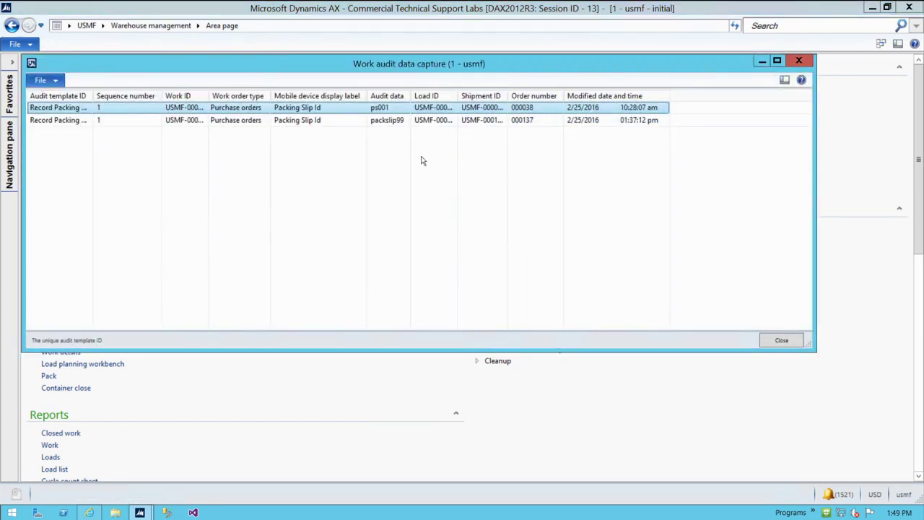
left_click(397, 120)
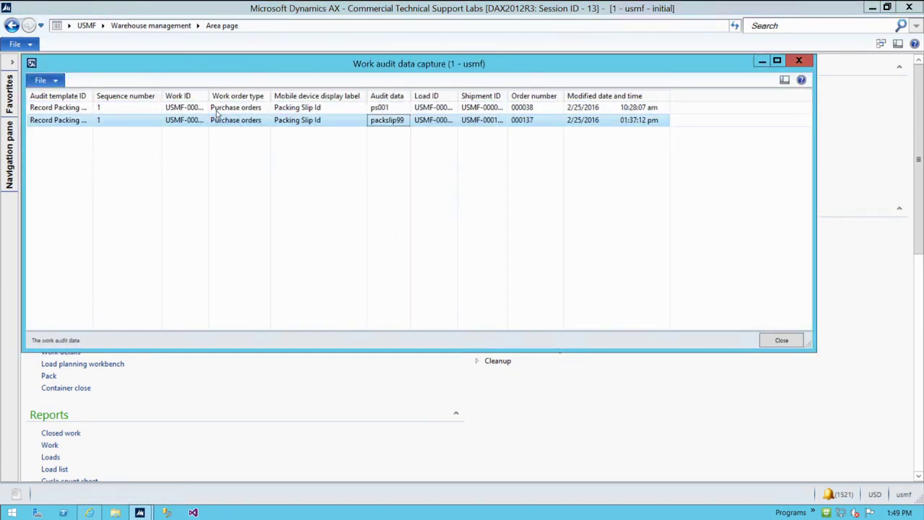
left_click(527, 123)
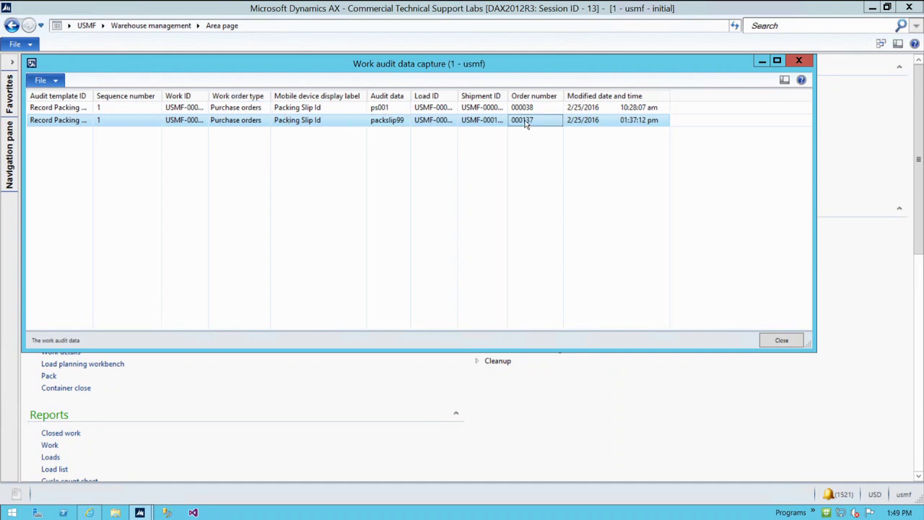
left_click(394, 125)
left_click(332, 122)
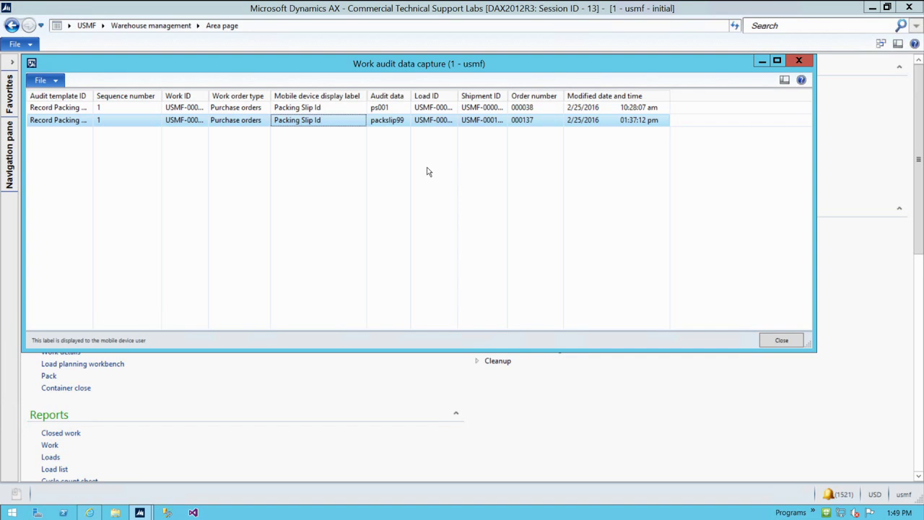
left_click(780, 341)
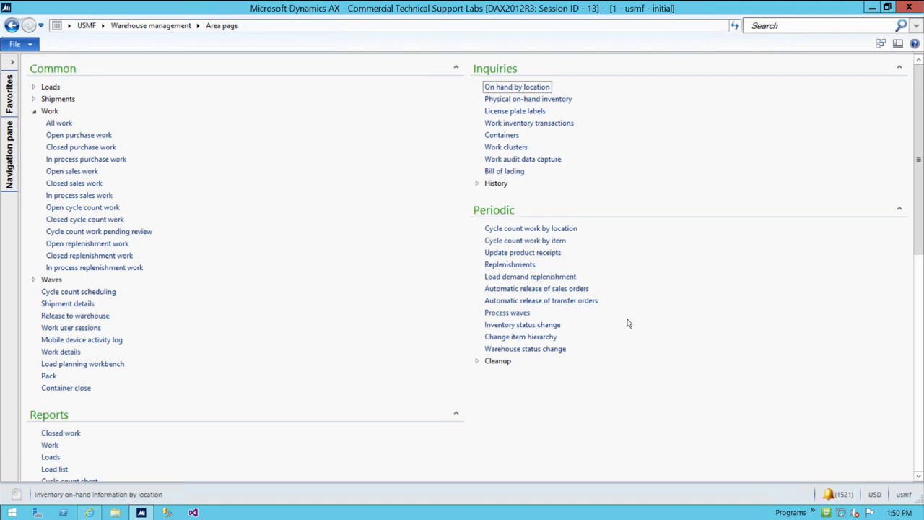
Run the periodic product receipt update with Load ID left blank, and dismiss the message log
left_click(551, 255)
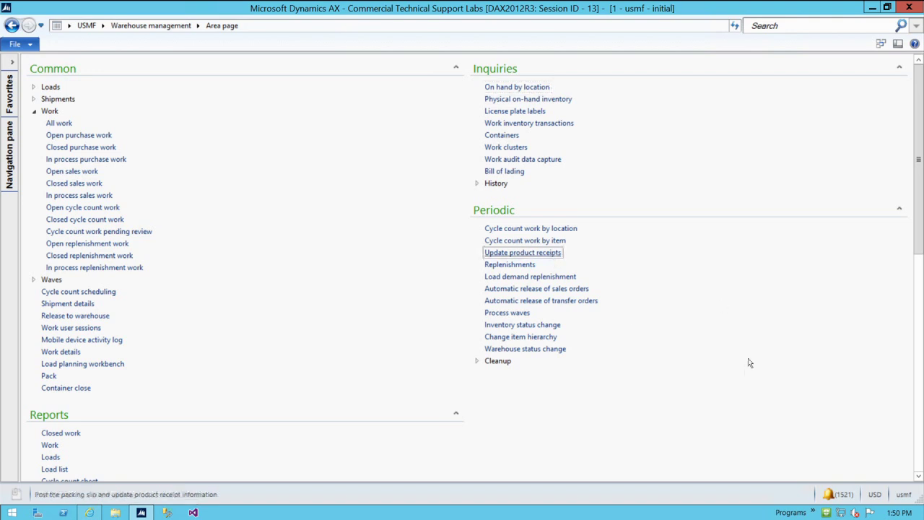
left_click(547, 254)
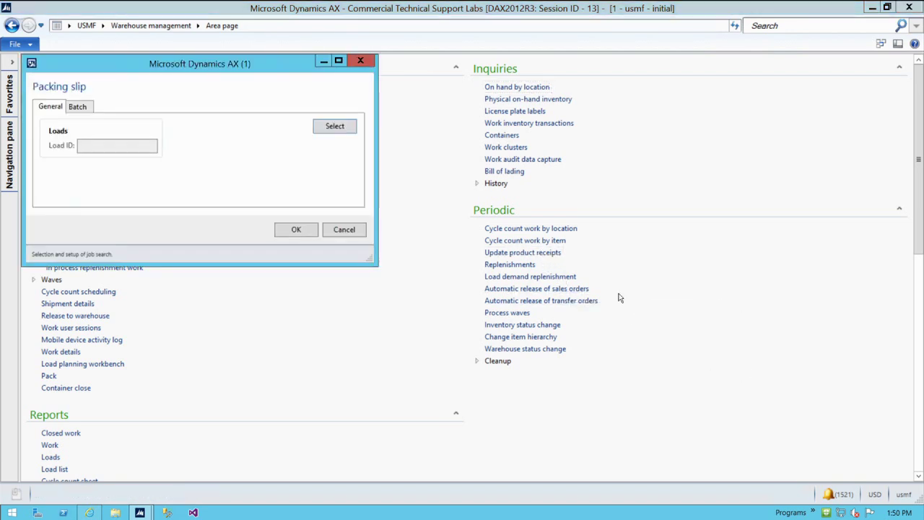
left_click(342, 126)
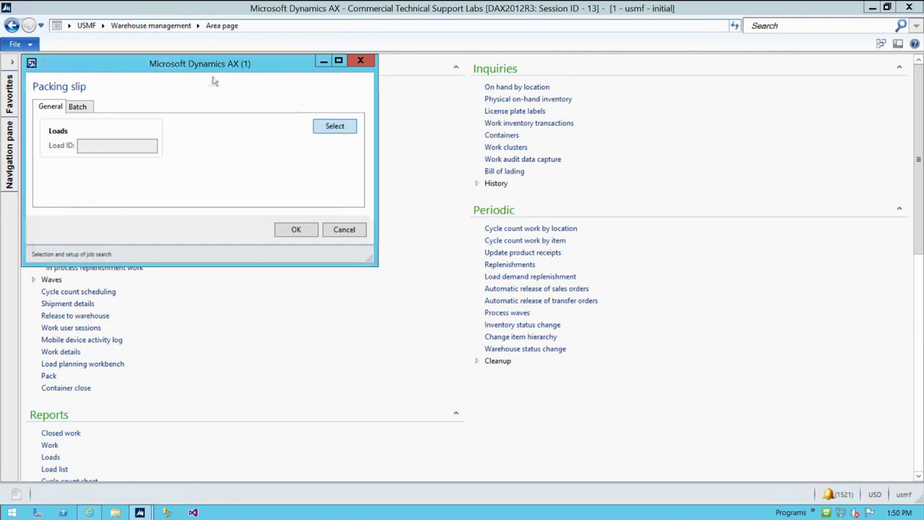
left_click(346, 329)
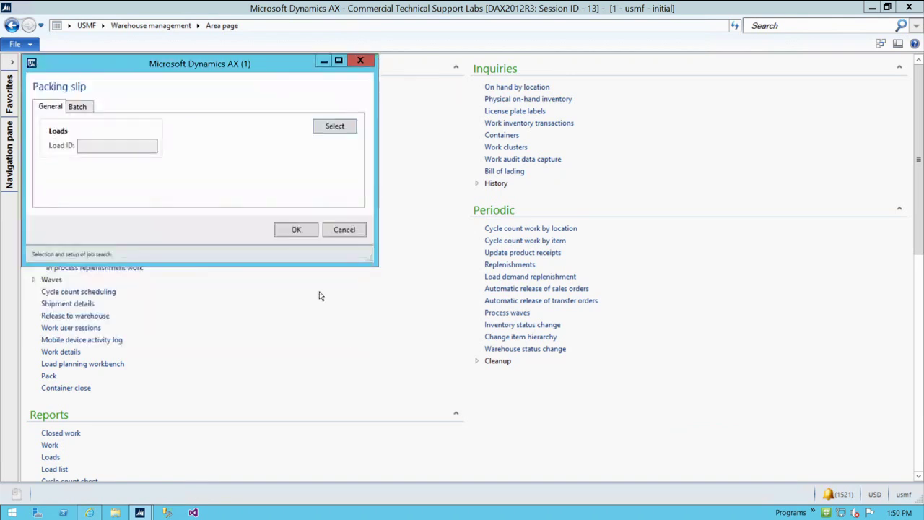
left_click(293, 230)
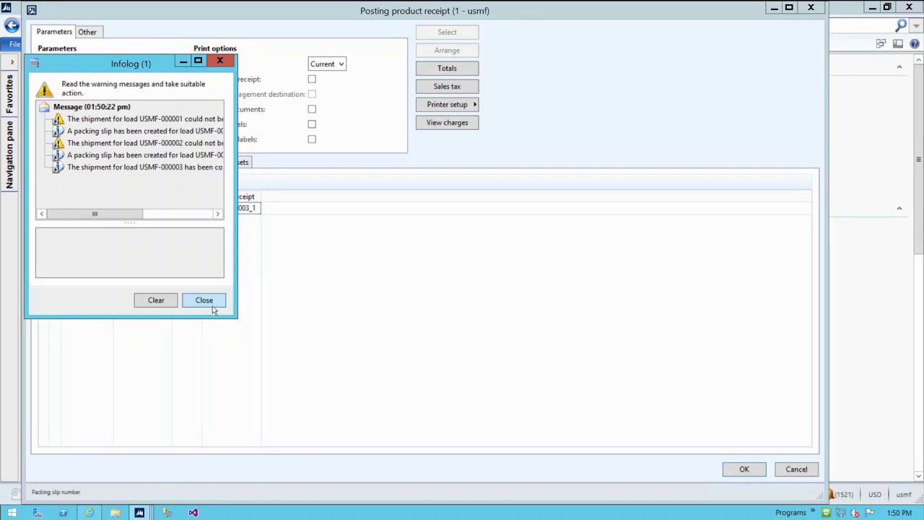
left_click(212, 305)
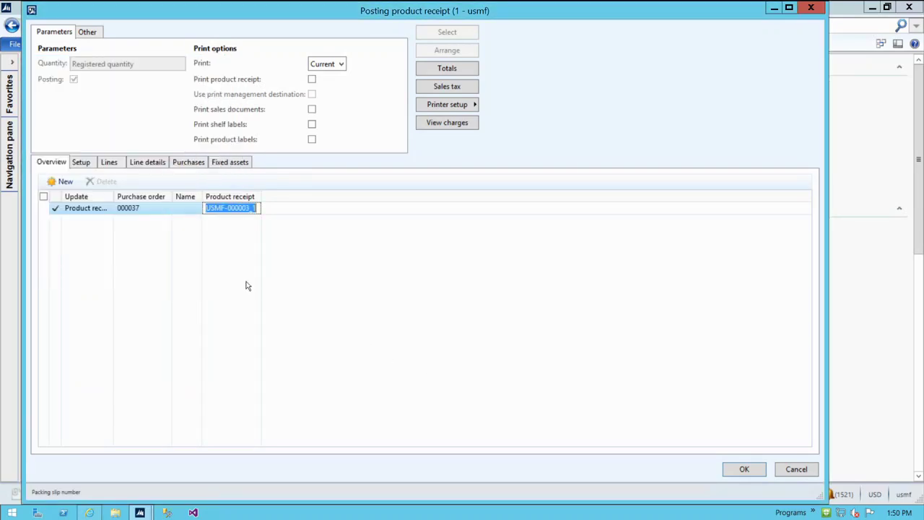
Post the pending product receipts one purchase order after another with their proposed receipt numbers, closing the message logs
left_click(141, 207)
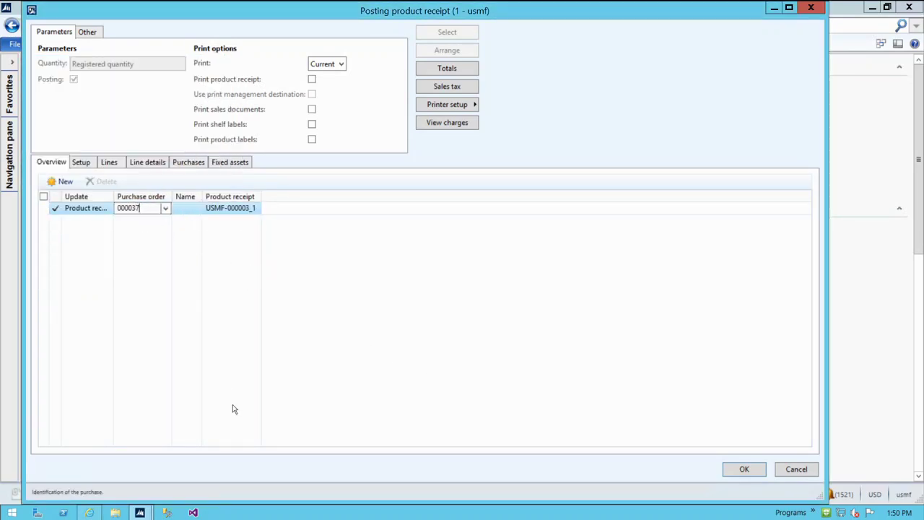
left_click(744, 469)
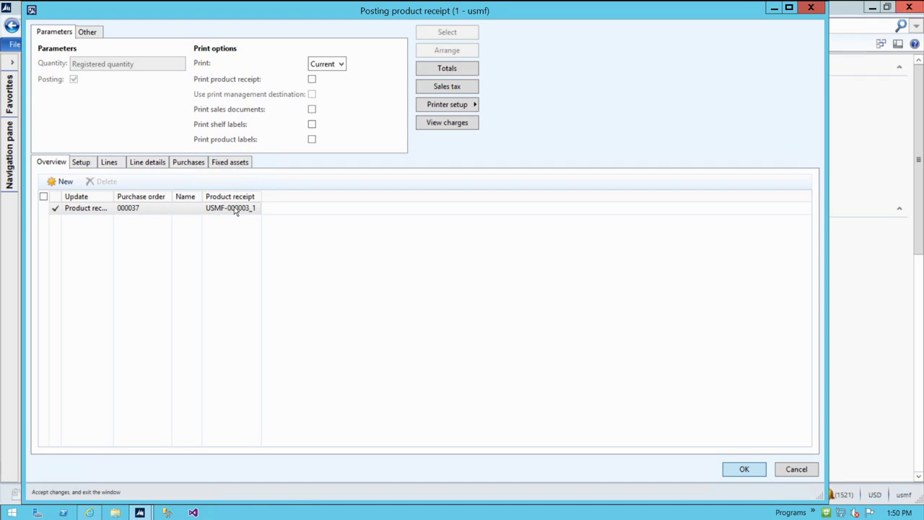
key("Return")
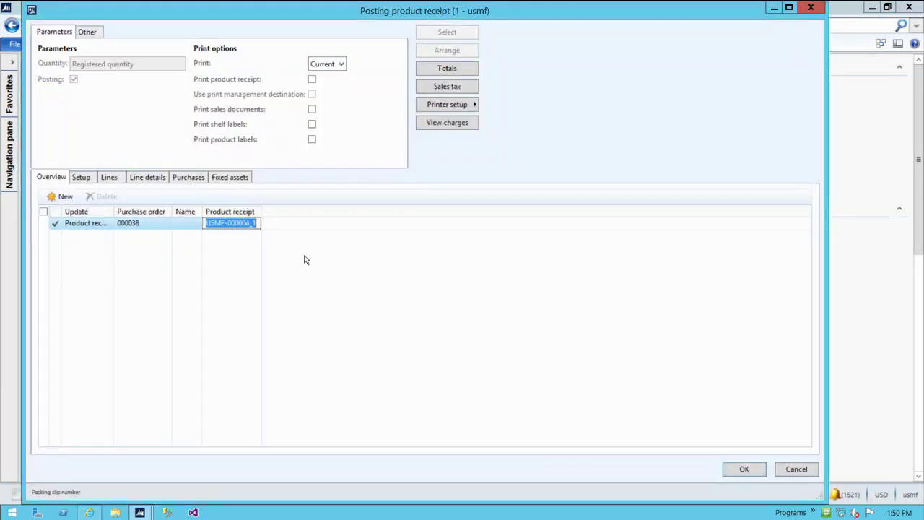
left_click(752, 470)
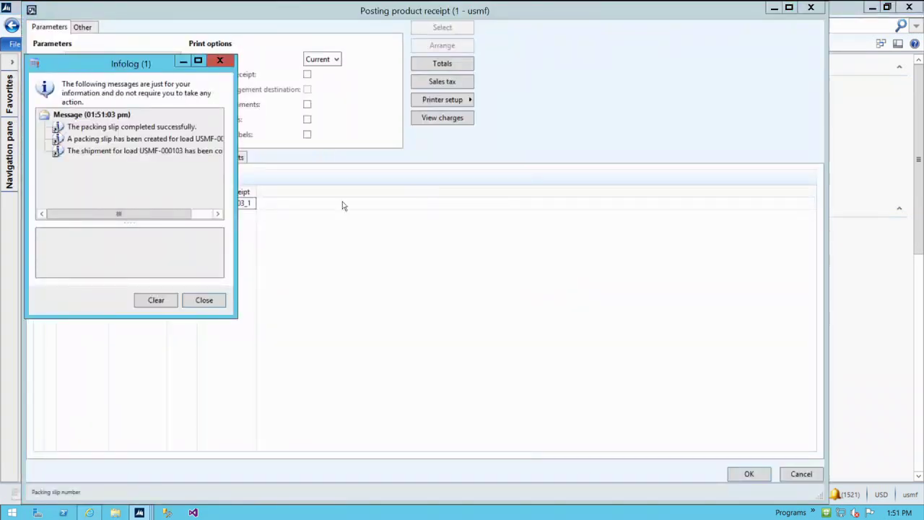
left_click(209, 300)
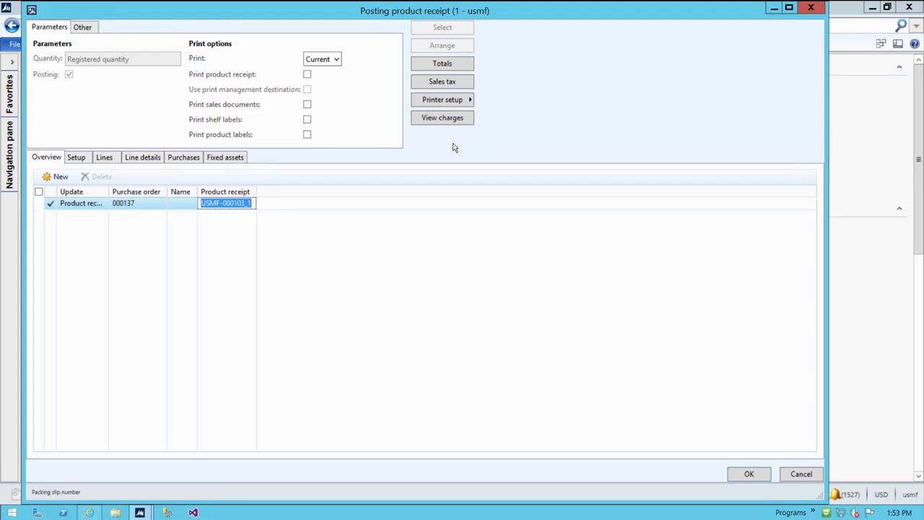
left_click(749, 474)
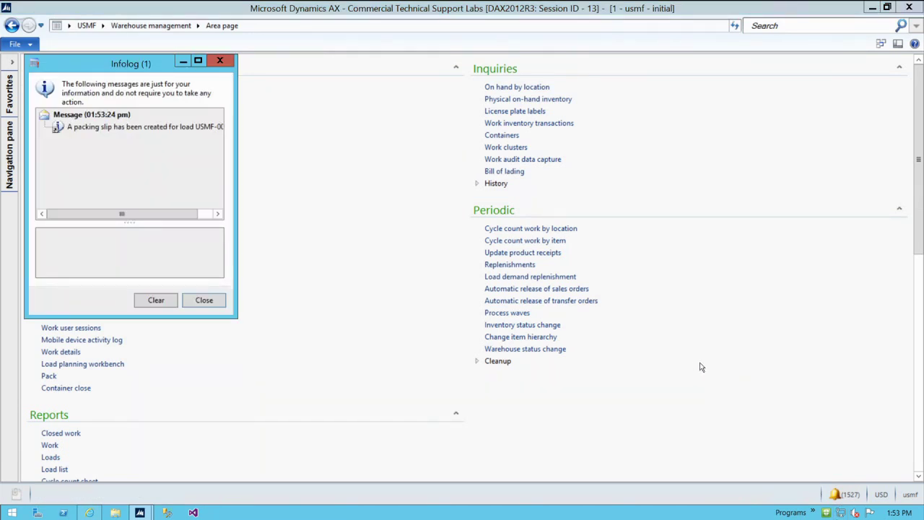
left_click(192, 300)
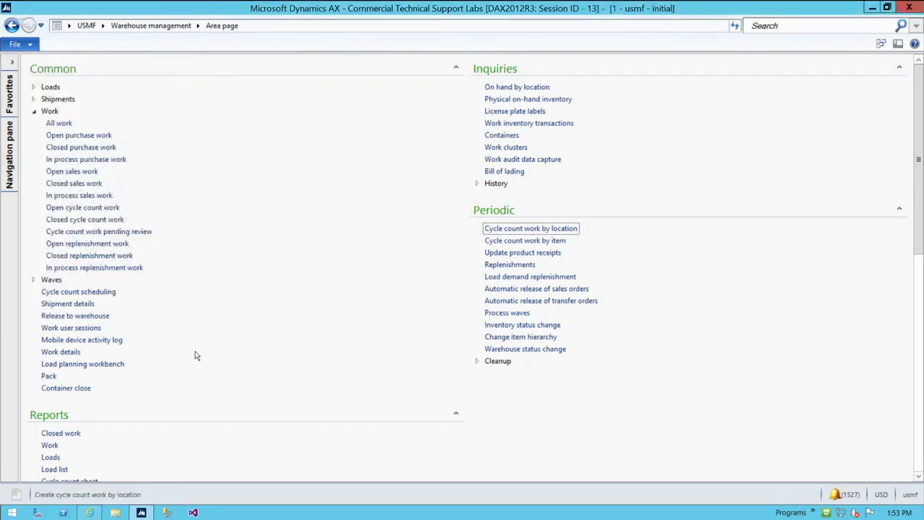
Open the Mobile device menu items setup and examine the receiving options of the Purchase Receive menu item
left_click(34, 112)
scroll(67, 311, "down", 5)
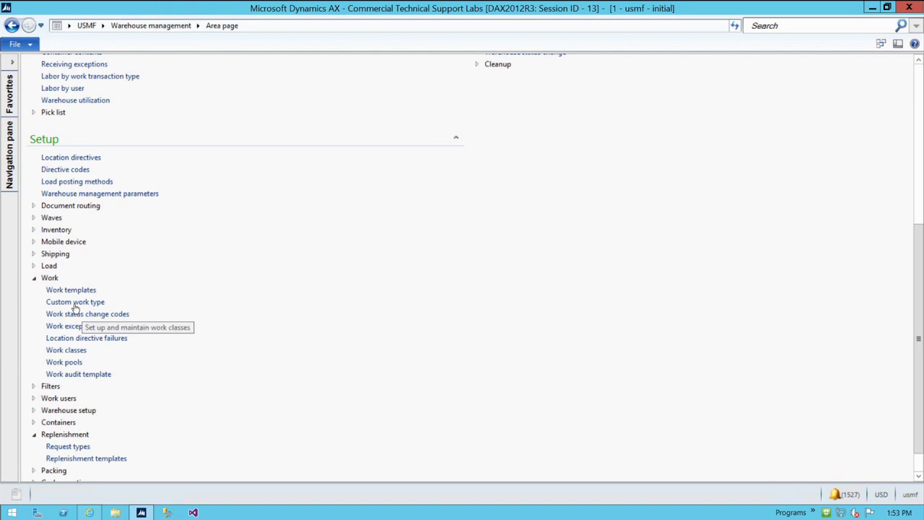
left_click(34, 241)
left_click(123, 266)
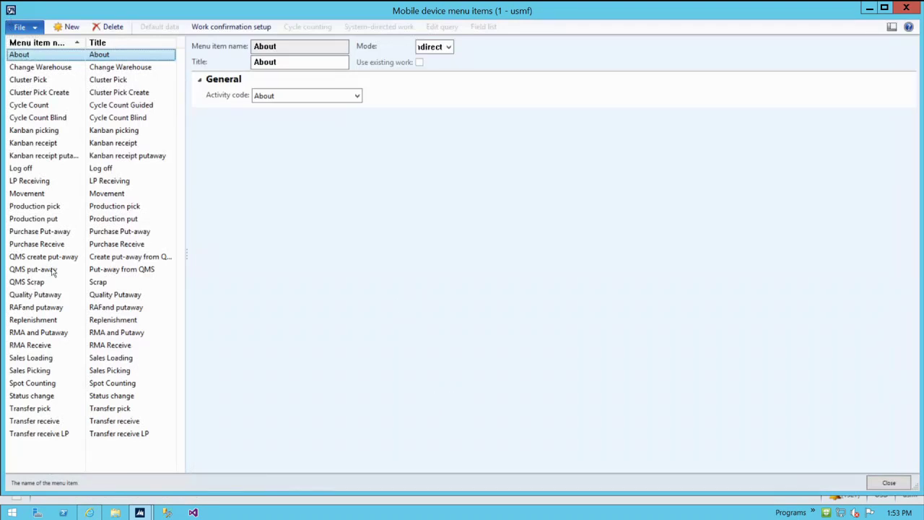
left_click(55, 246)
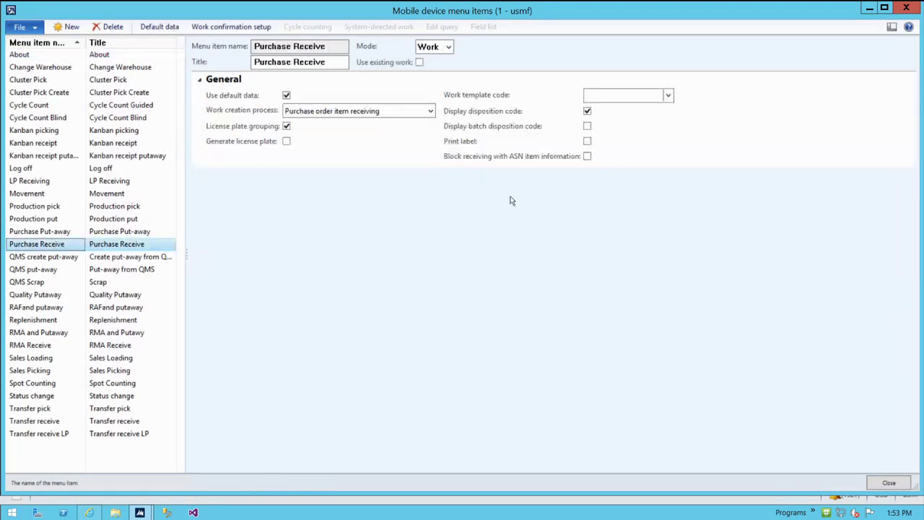
Try enabling Display batch disposition code for Purchase Receive, switch it off again, and close the form
left_click(588, 126)
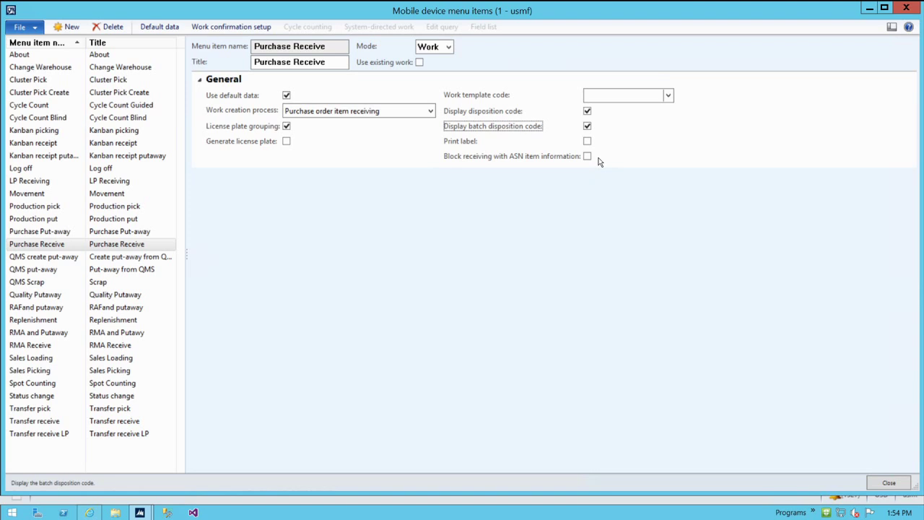
left_click(587, 127)
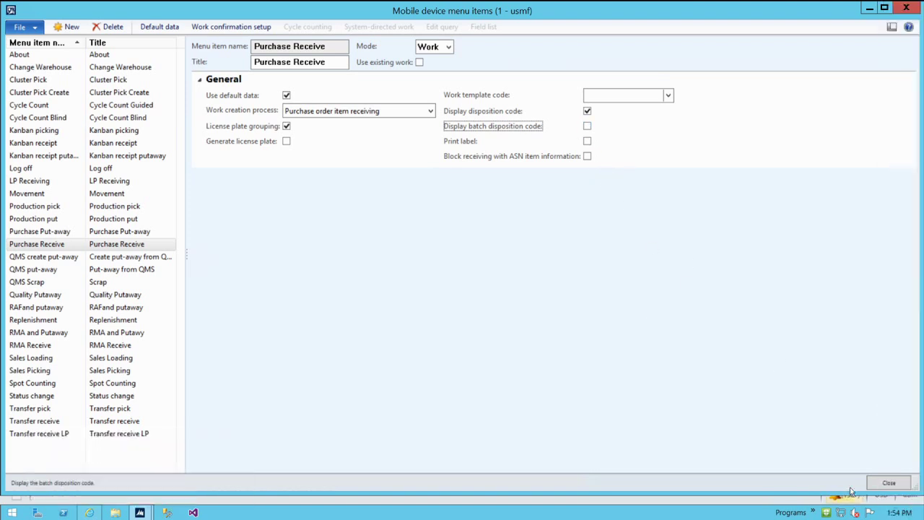
left_click(889, 482)
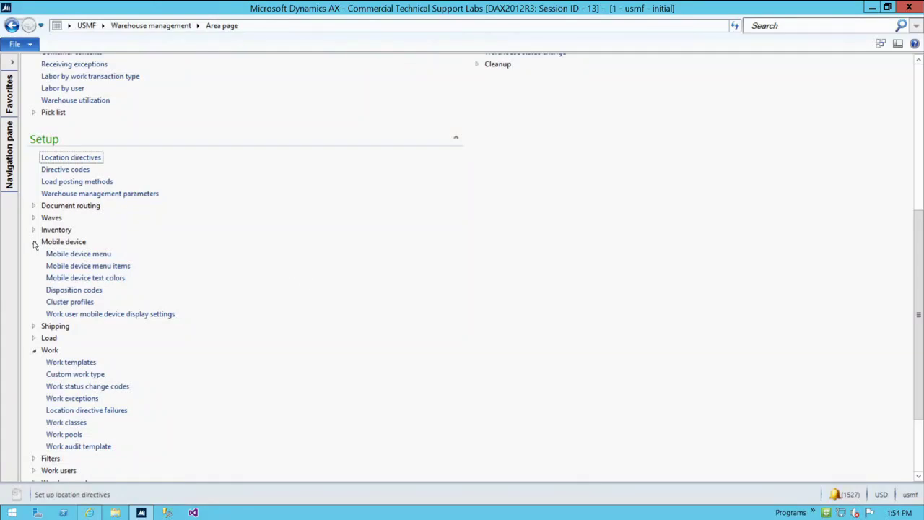
Open Document routing for purchase orders and examine the printer and layout assigned to Print LP Labels during Receipt
left_click(34, 242)
left_click(33, 279)
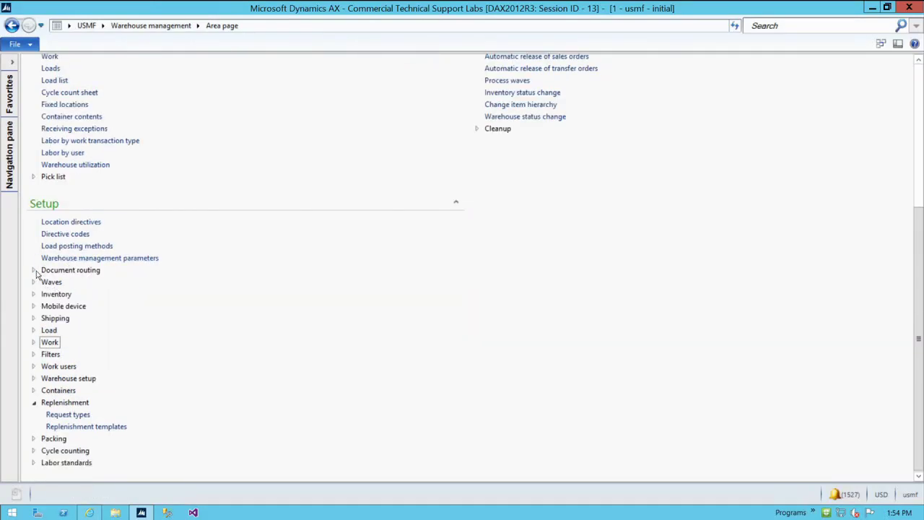
left_click(34, 270)
left_click(88, 282)
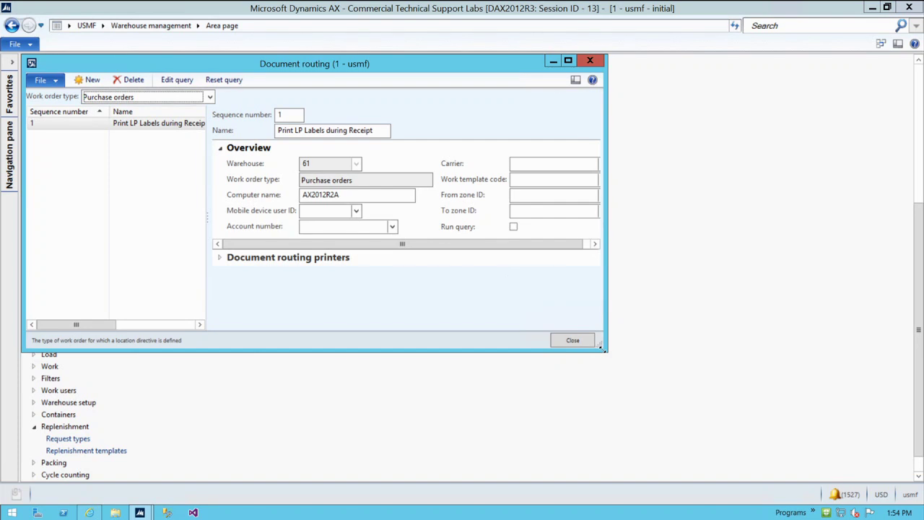
left_click_drag(600, 345, 841, 466)
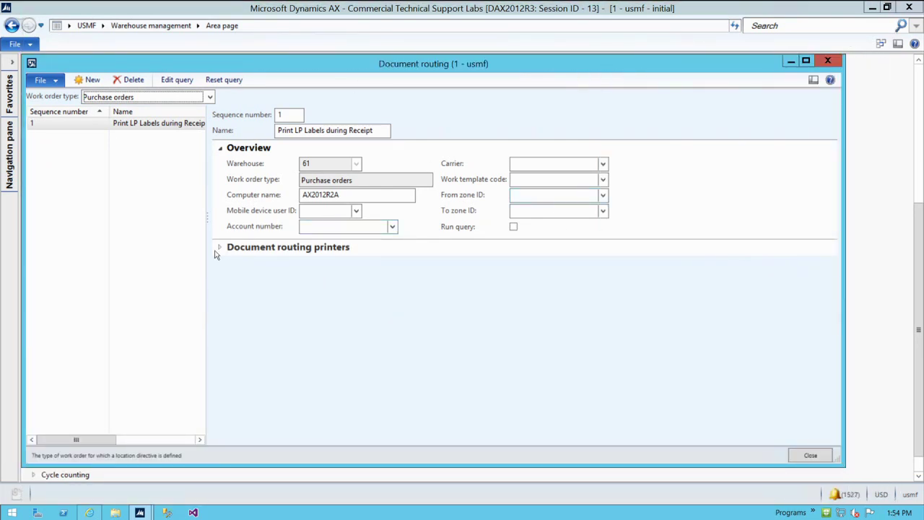
left_click(140, 128)
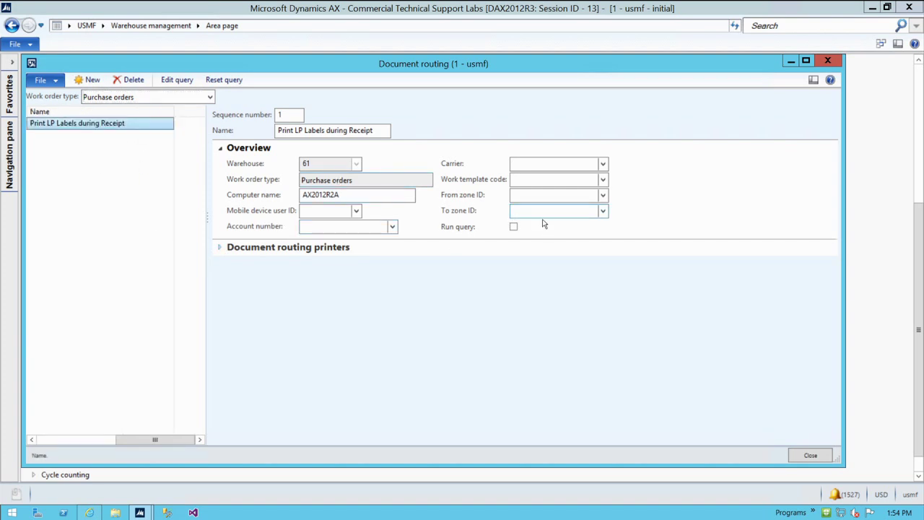
left_click(220, 247)
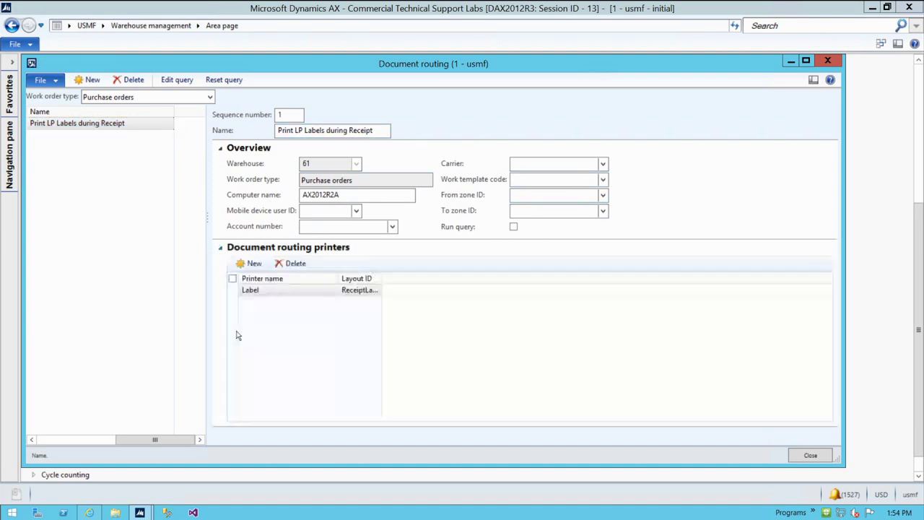
left_click(268, 288)
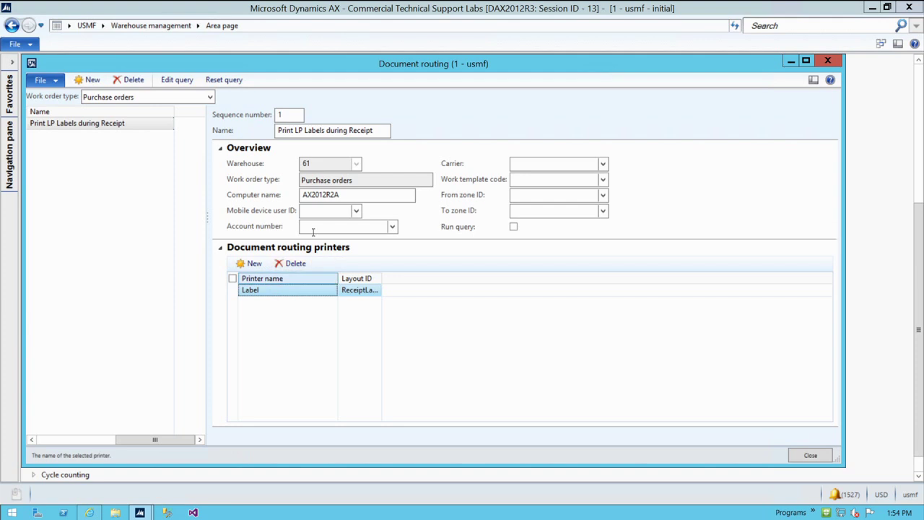
left_click(356, 289)
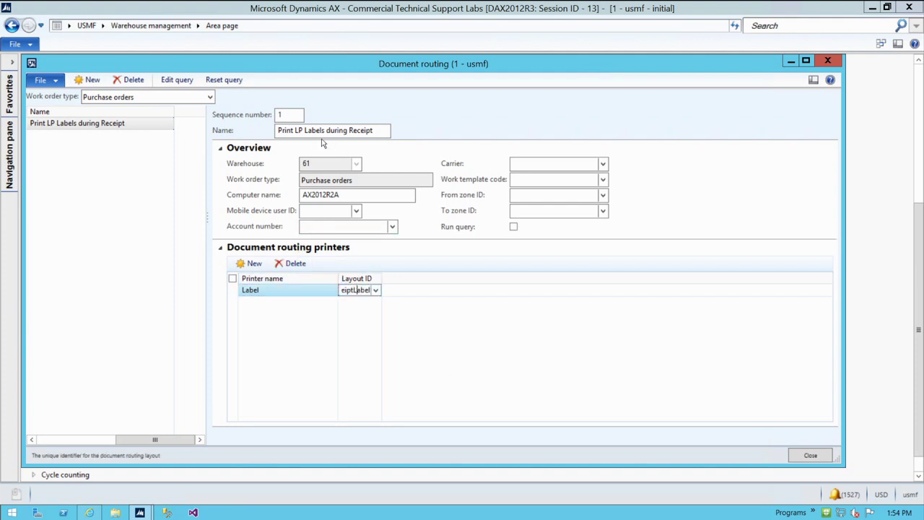
Examine the label layout text of ReceiptLabel in Document routing layouts, and close the form
left_click_drag(309, 64, 630, 106)
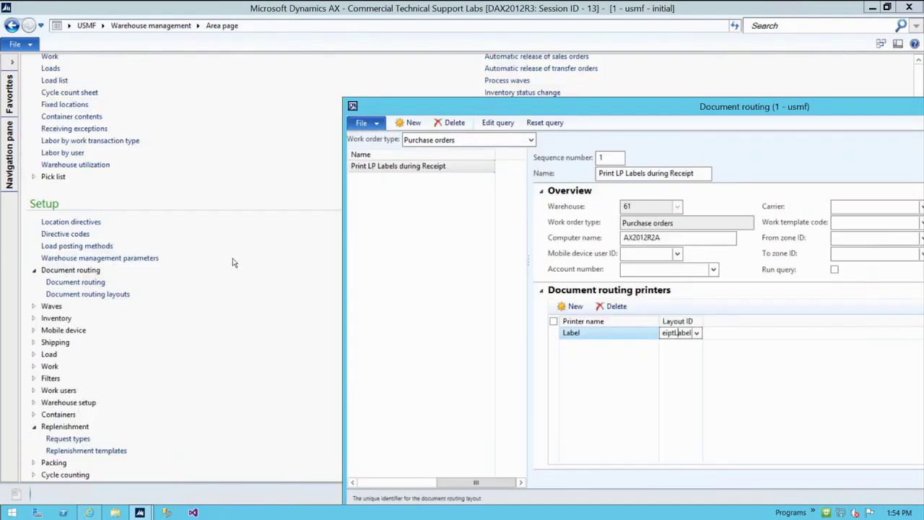
left_click(99, 295)
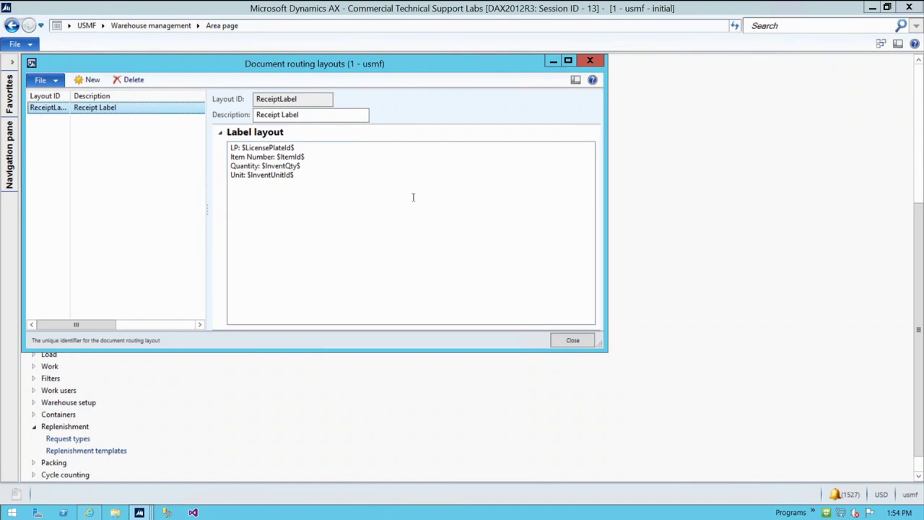
left_click(367, 185)
left_click_drag(367, 186, 171, 138)
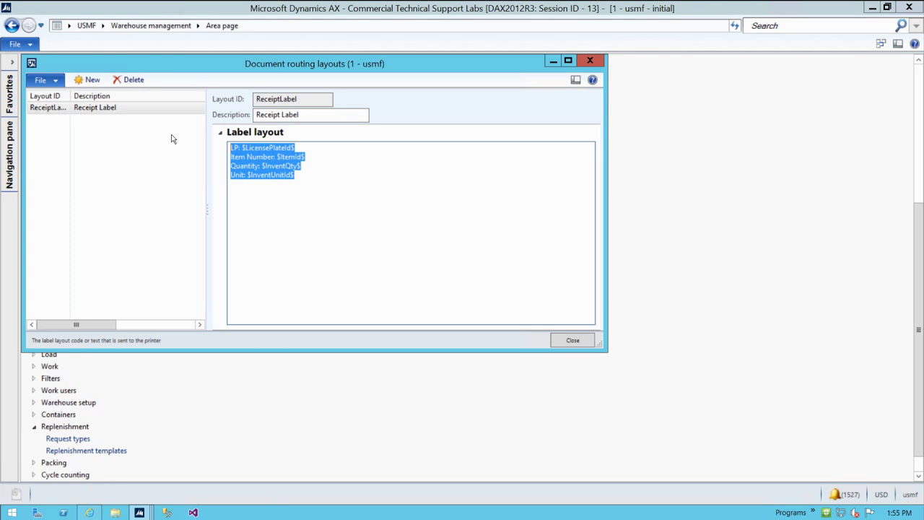
left_click(572, 340)
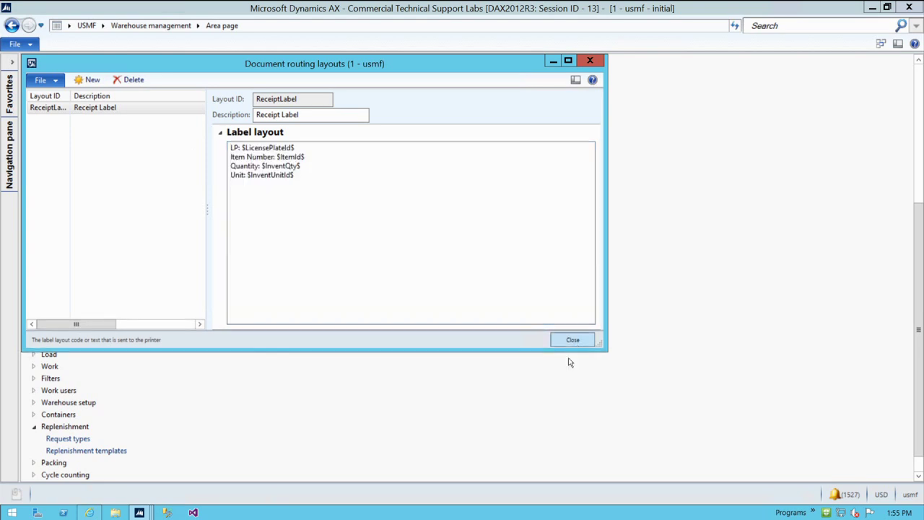
left_click(35, 270)
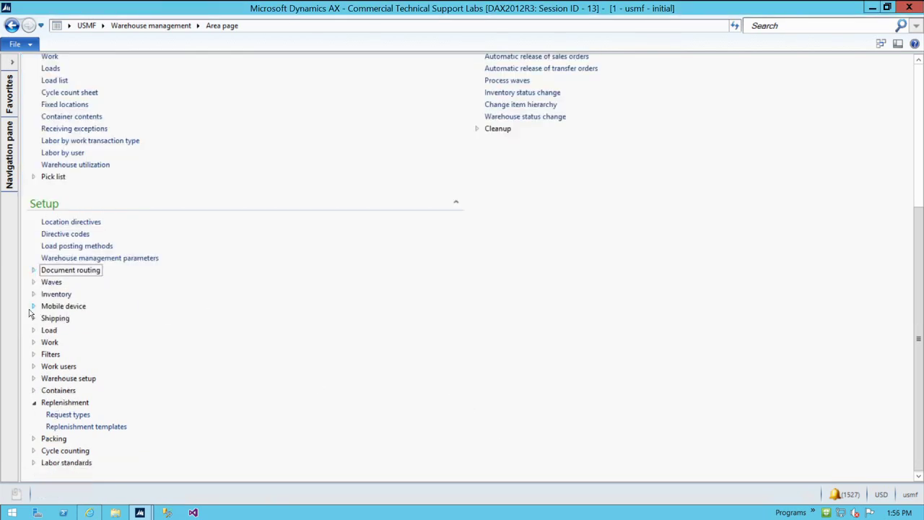
Create a mobile device menu item named BuildNestedLP with mode Indirect, and dismiss the message log
left_click(33, 306)
left_click(72, 333)
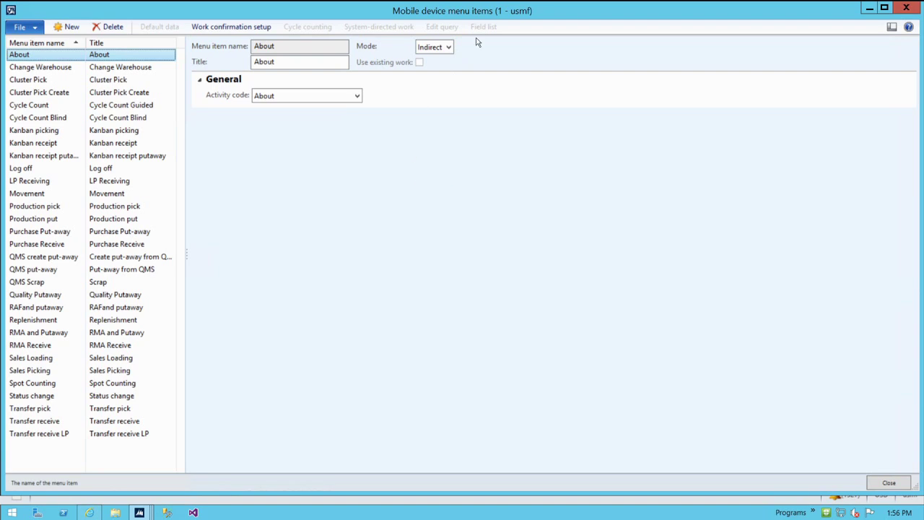
left_click(72, 26)
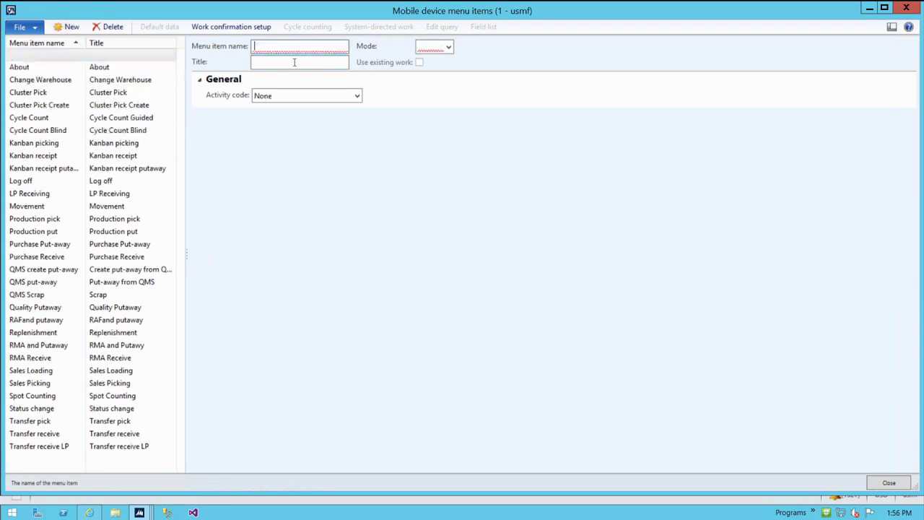
type("BuildNestedLP")
key("Tab")
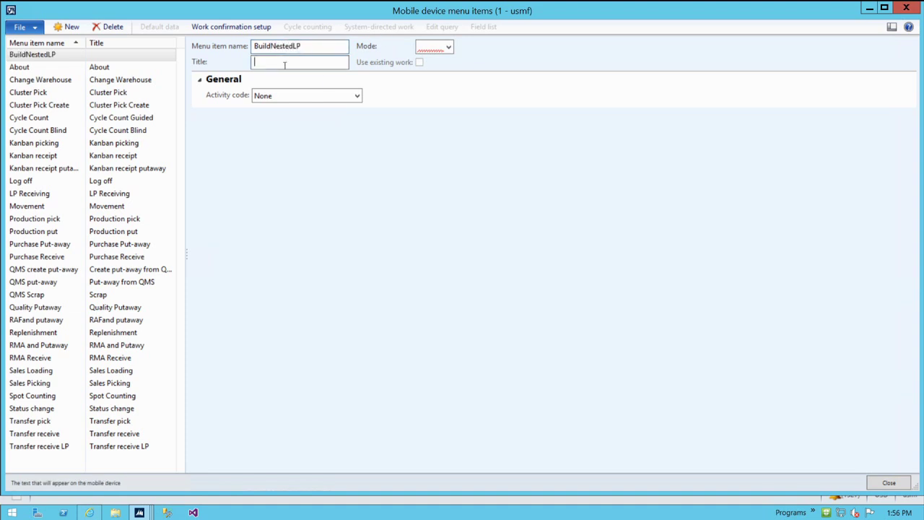
left_click(447, 47)
left_click(437, 73)
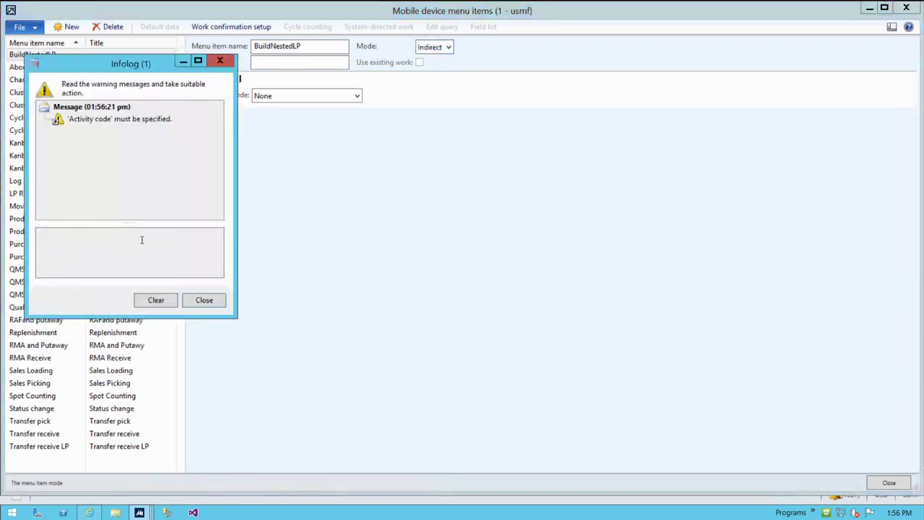
left_click(204, 302)
Give the BuildNestedLP menu item the title 1 and the activity code License plate build, and close the form
left_click(271, 63)
type("1")
key("Tab")
left_click(357, 96)
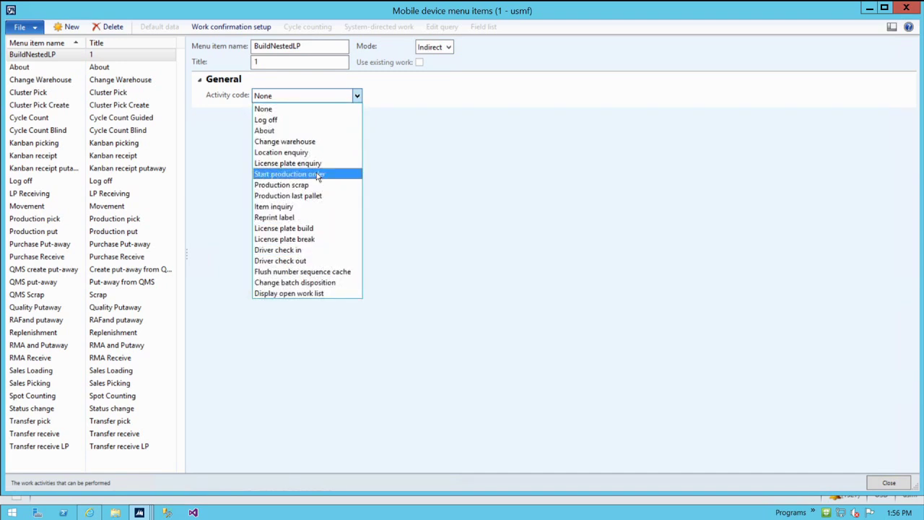
left_click(314, 229)
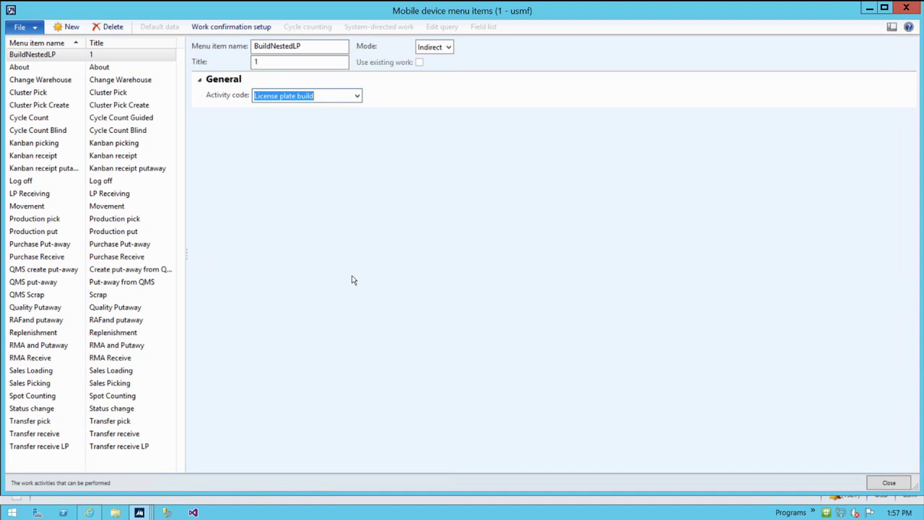
left_click(894, 488)
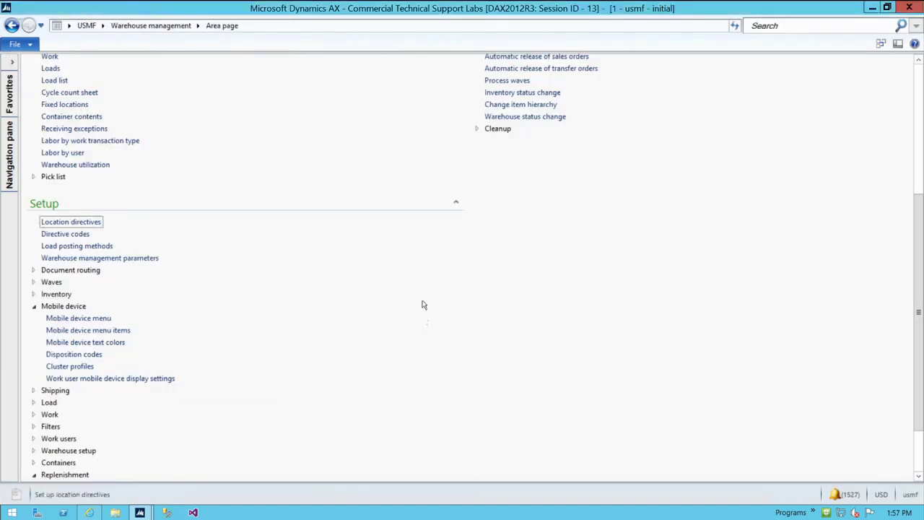
left_click(34, 294)
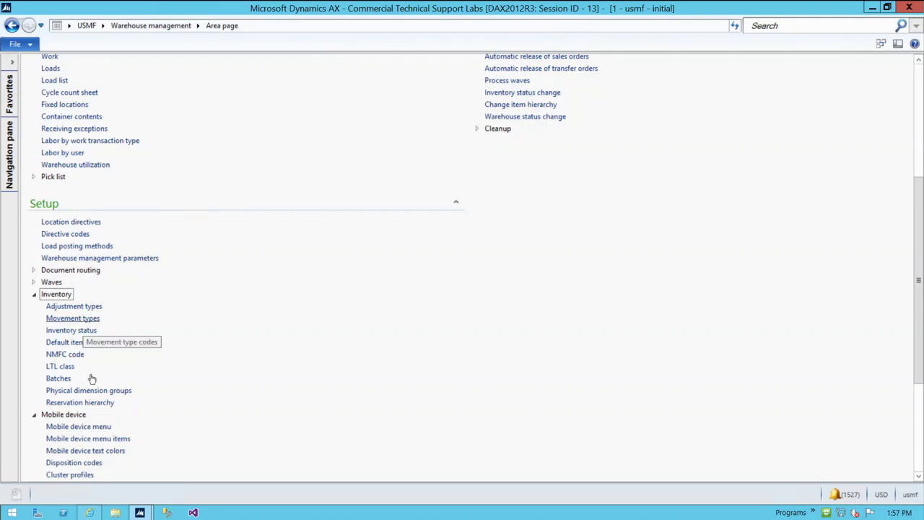
left_click(34, 296)
left_click(34, 306)
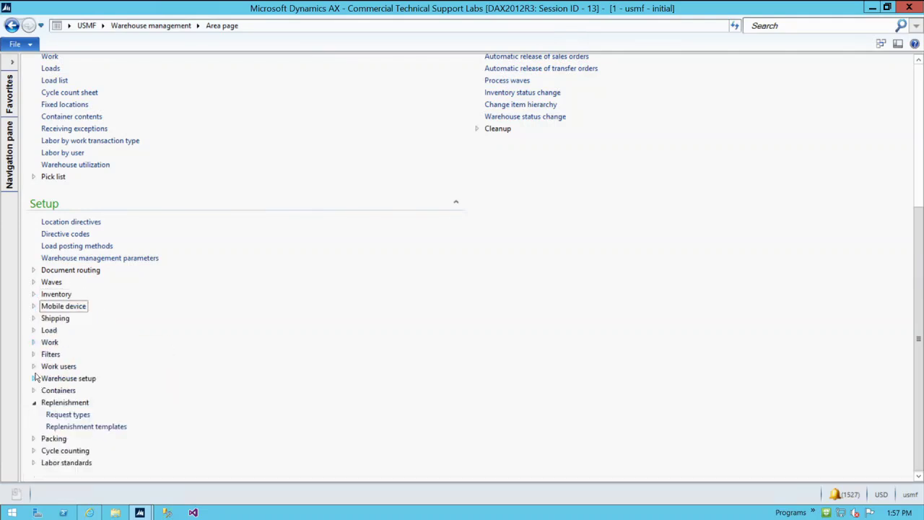
Create a unit sequence group in the warehouse setup with ID EaBoxPL and name "Each, Box Pallet"
left_click(122, 379)
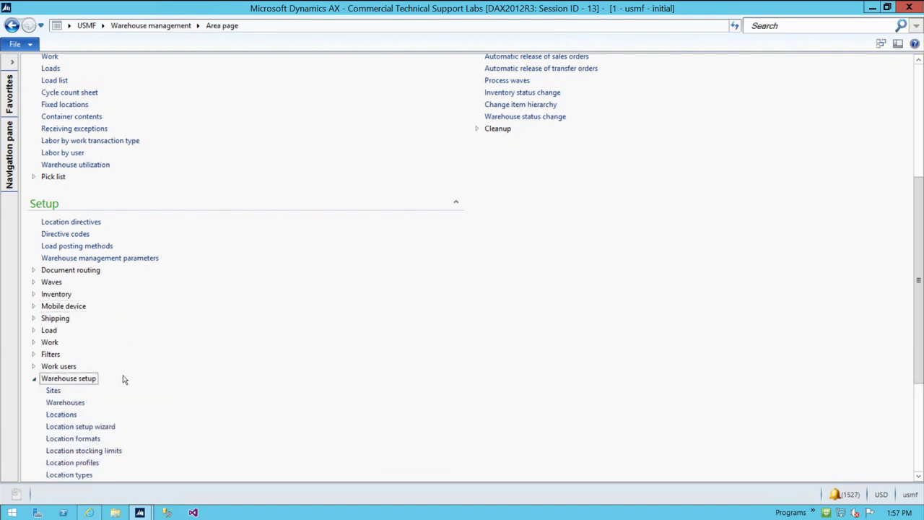
scroll(121, 387, "down", 4)
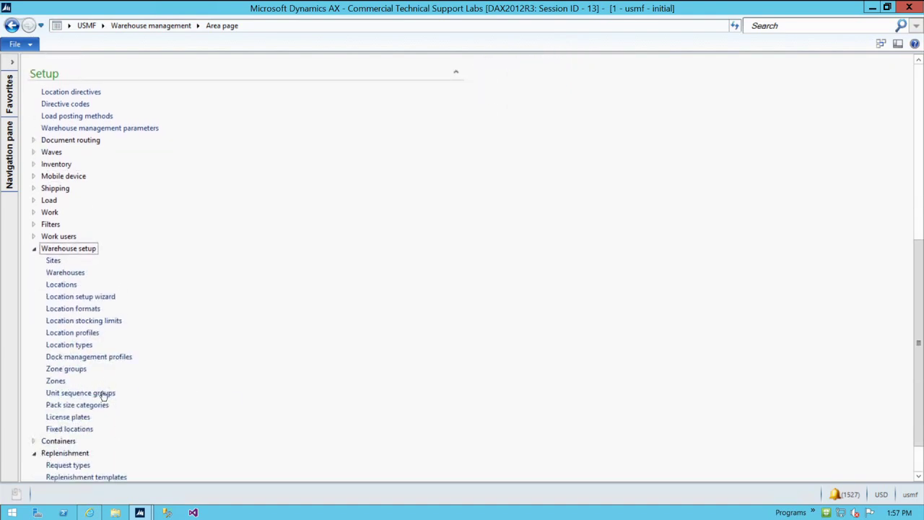
left_click(103, 394)
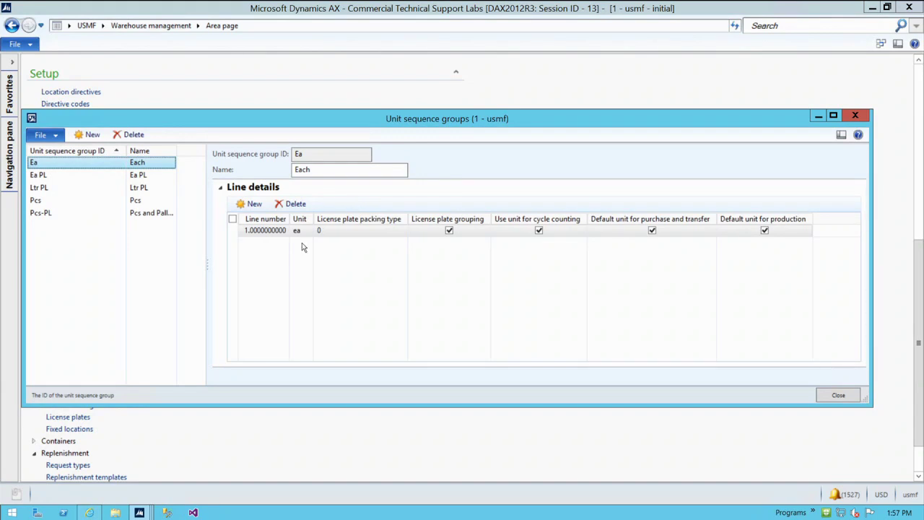
left_click(85, 134)
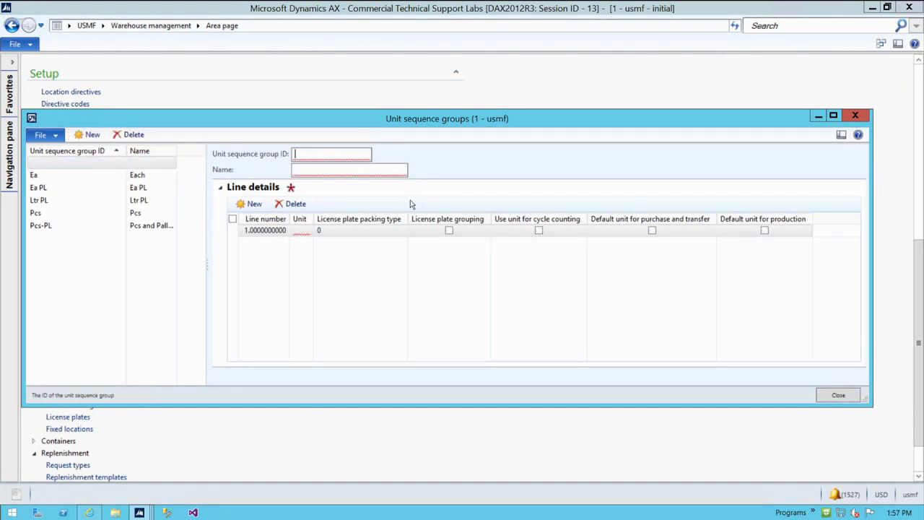
type("EaBoxPL")
key("Tab")
type("Each, ")
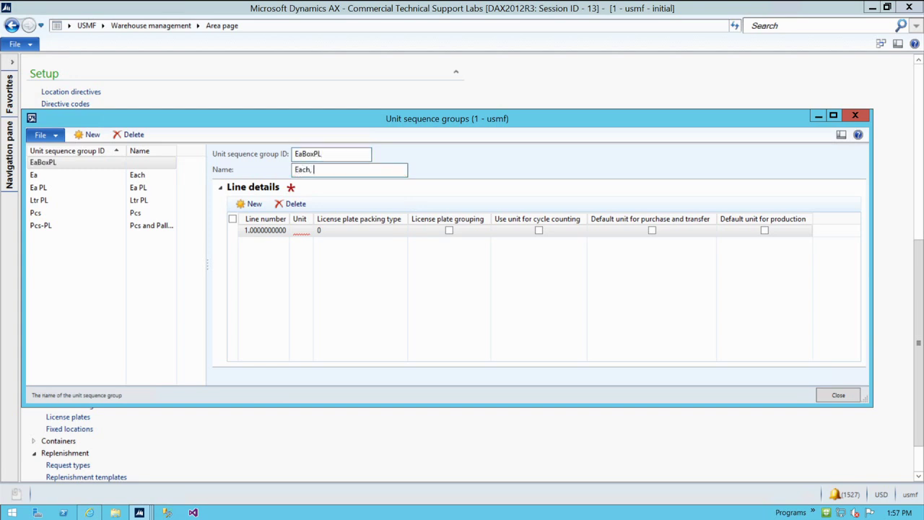
type("Box Pallet")
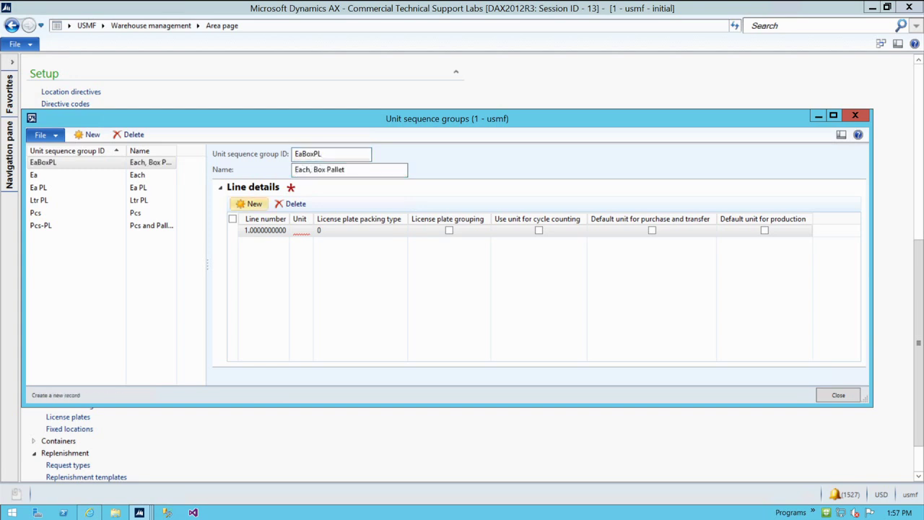
Set the first line of the EaBoxPL unit sequence group to unit ea with license plate grouping enabled
type("ea")
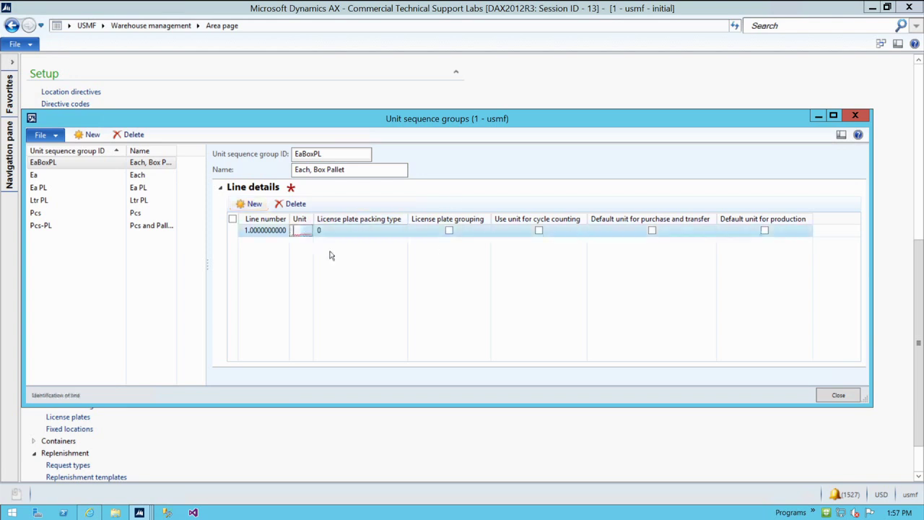
key("Tab")
key("Tab")
key("space")
Add a second line with unit Box to the EaBoxPL unit sequence group
key("ctrl+n")
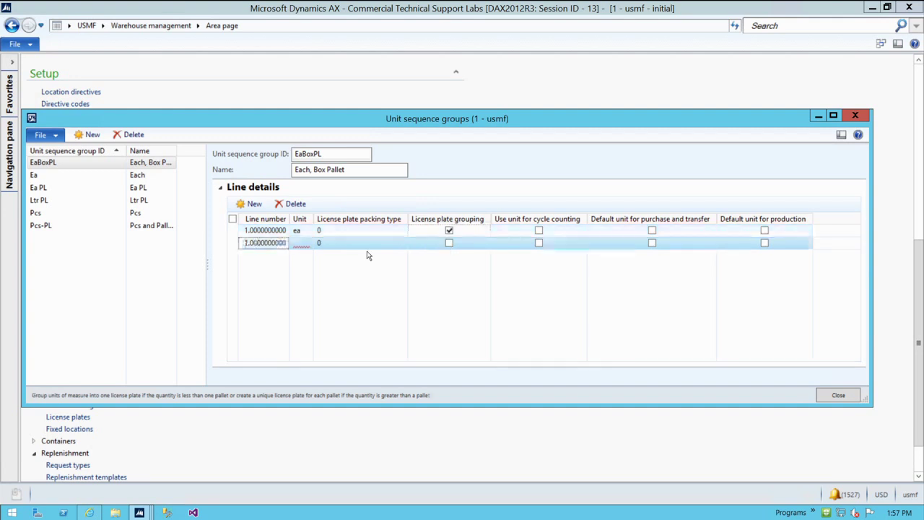
key("Tab")
type("Box")
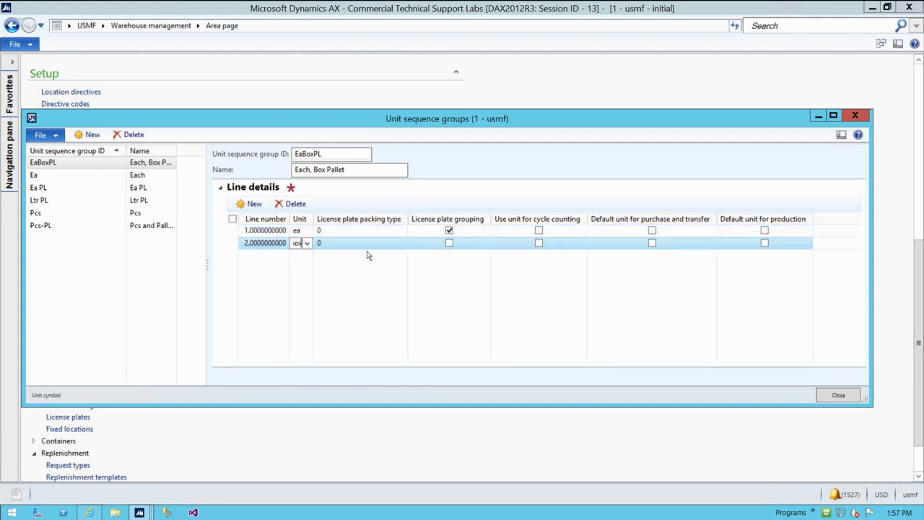
key("Tab")
key("Tab")
Add a third line with unit PL to the EaBoxPL group, and close the unit sequence groups form
key("ctrl+n")
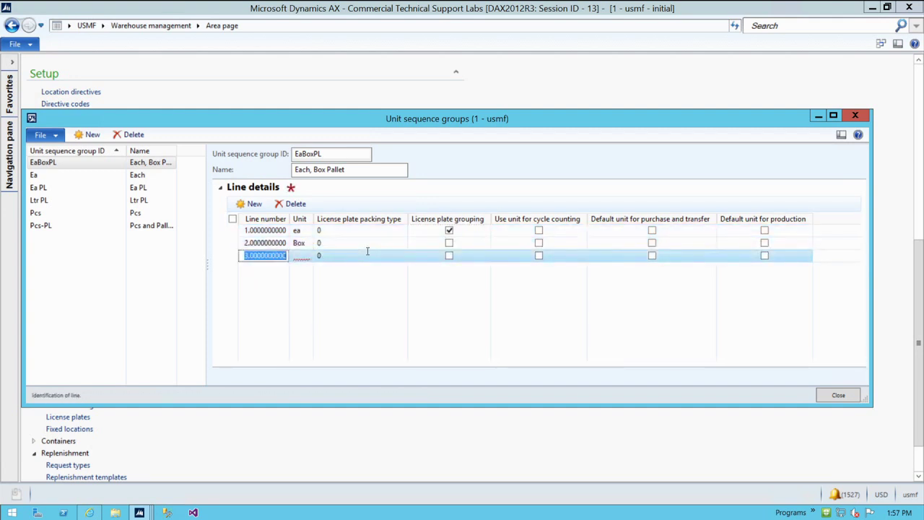
key("Tab")
type("PL")
key("Tab")
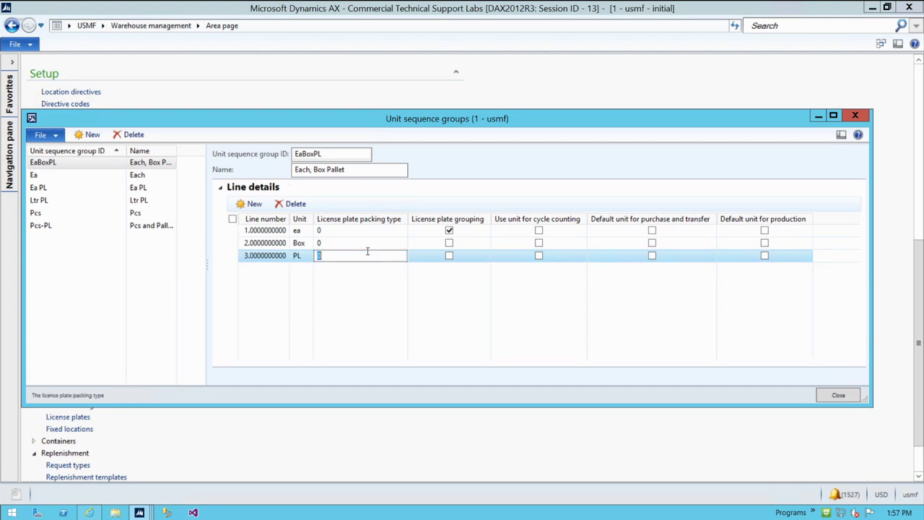
key("Tab")
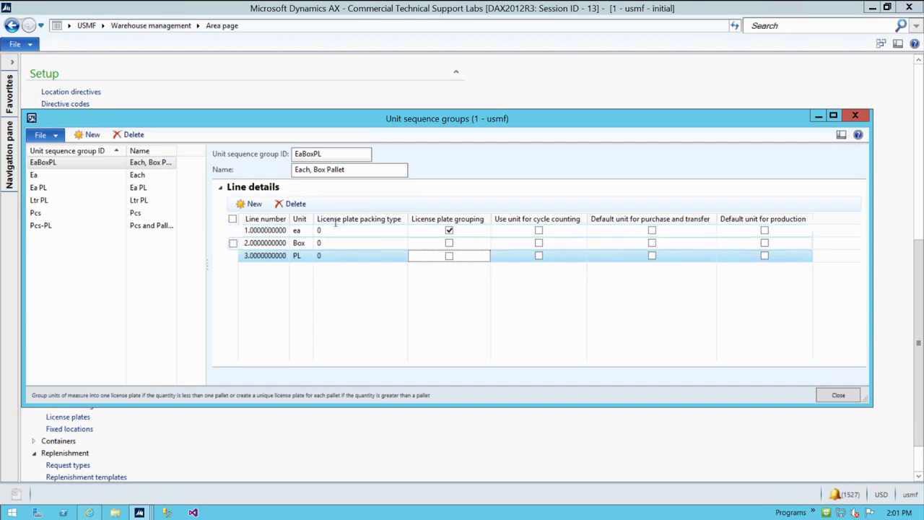
left_click(842, 395)
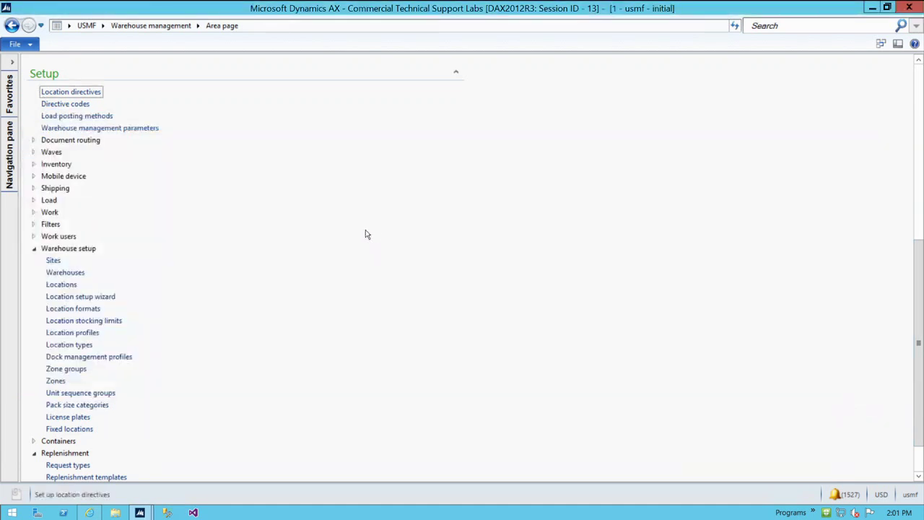
Collapse the Warehouse setup and Replenishment groups, and briefly view the location directives for sales orders
left_click(34, 248)
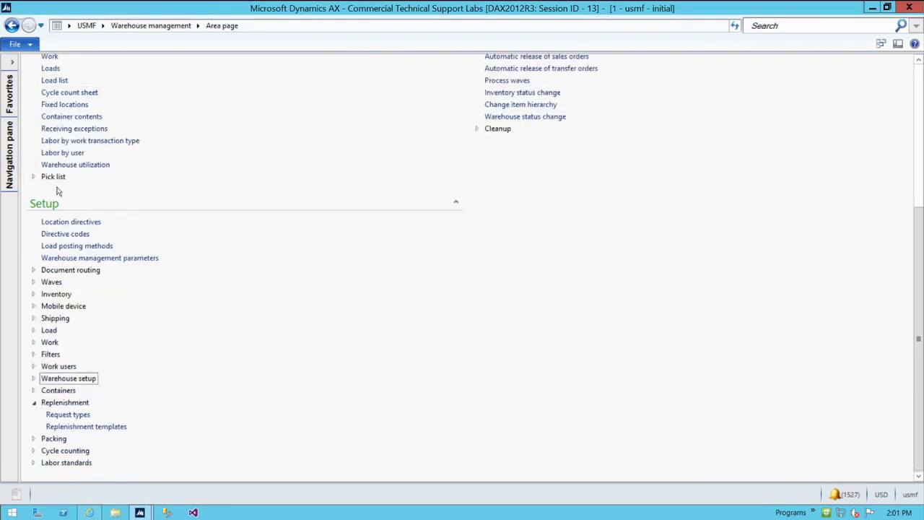
left_click(34, 406)
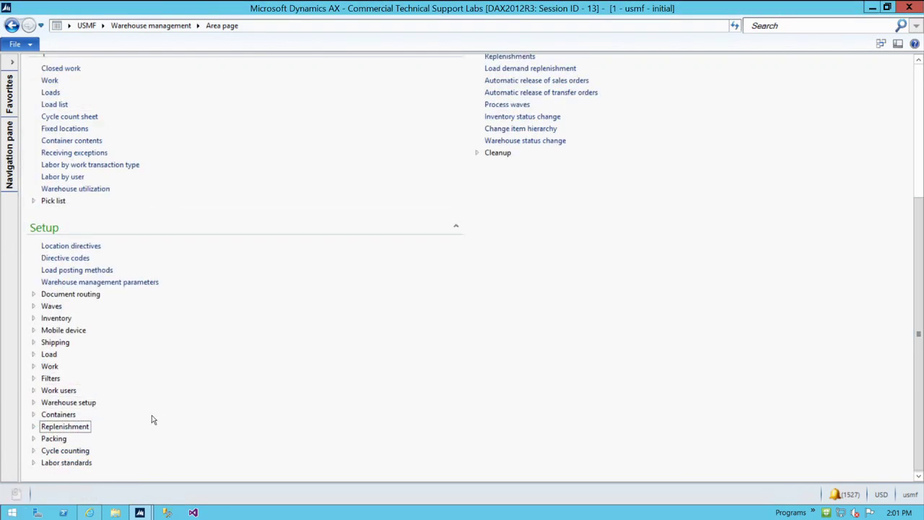
scroll(149, 421, "up", 3)
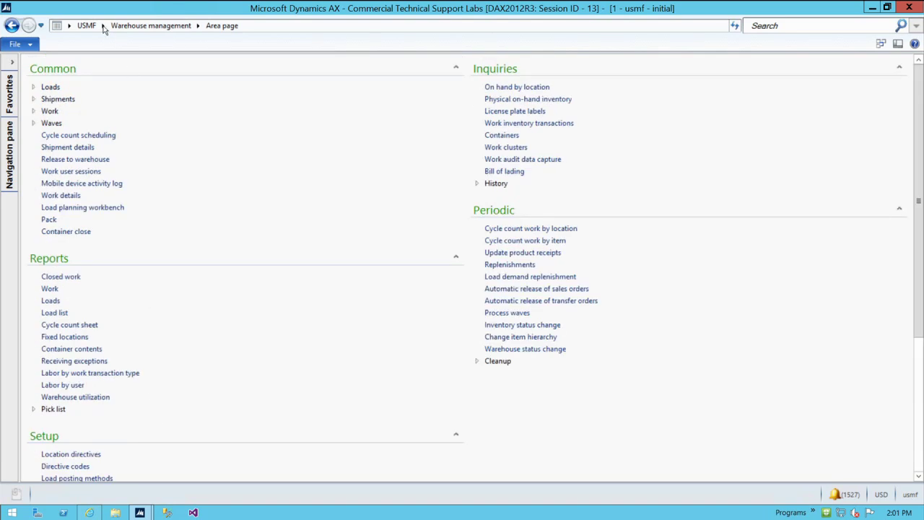
left_click(71, 454)
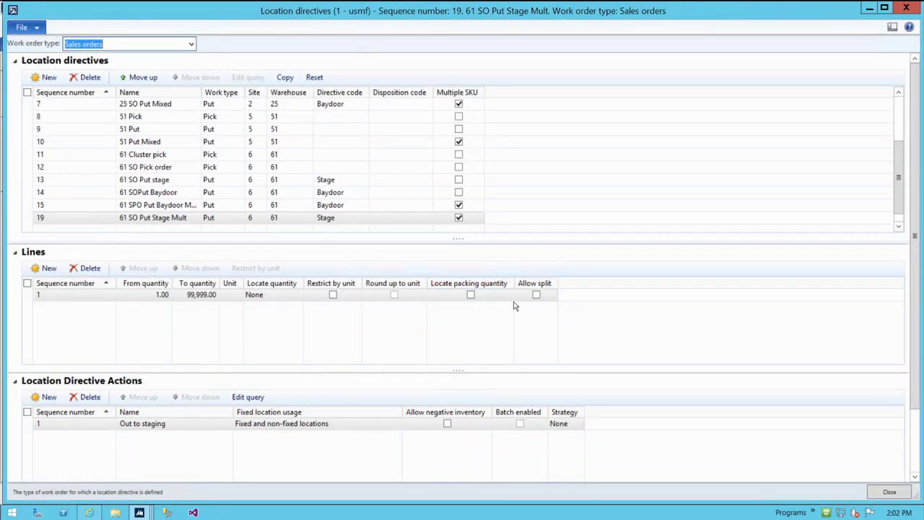
left_click(894, 496)
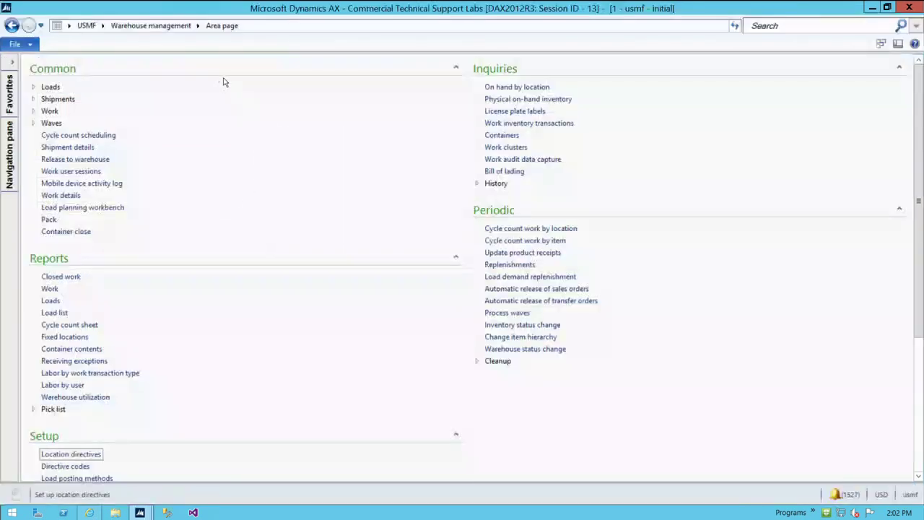
Open the item model groups in the Inventory management setup, and show the complete setup of the FIFO group in an enlarged form
left_click(103, 26)
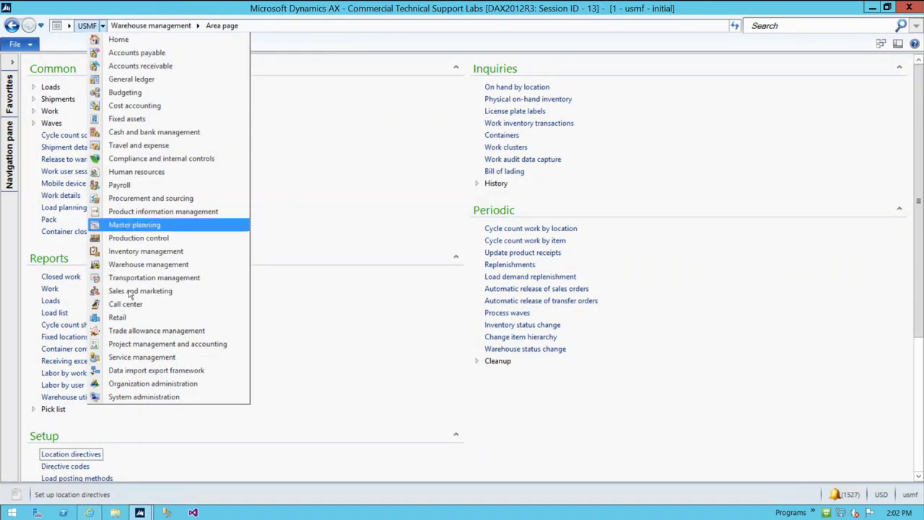
left_click(145, 251)
scroll(528, 409, "down", 3)
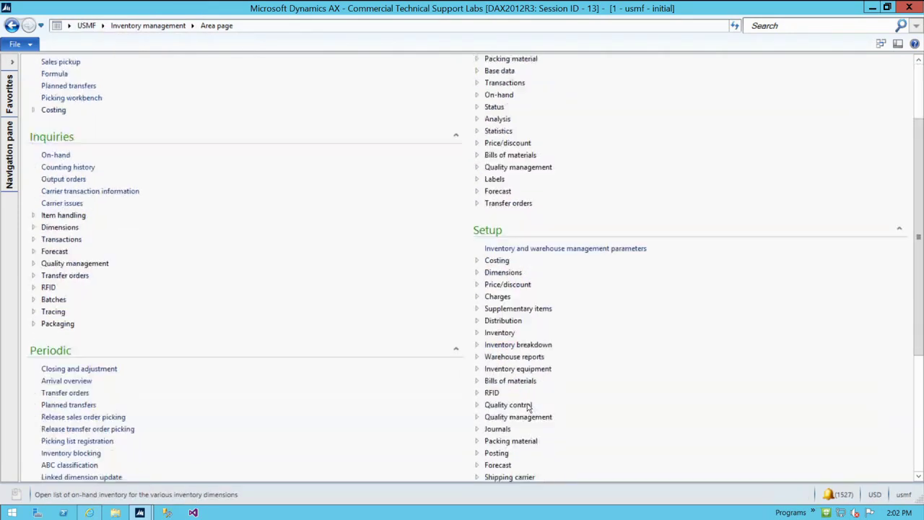
scroll(529, 408, "down", 3)
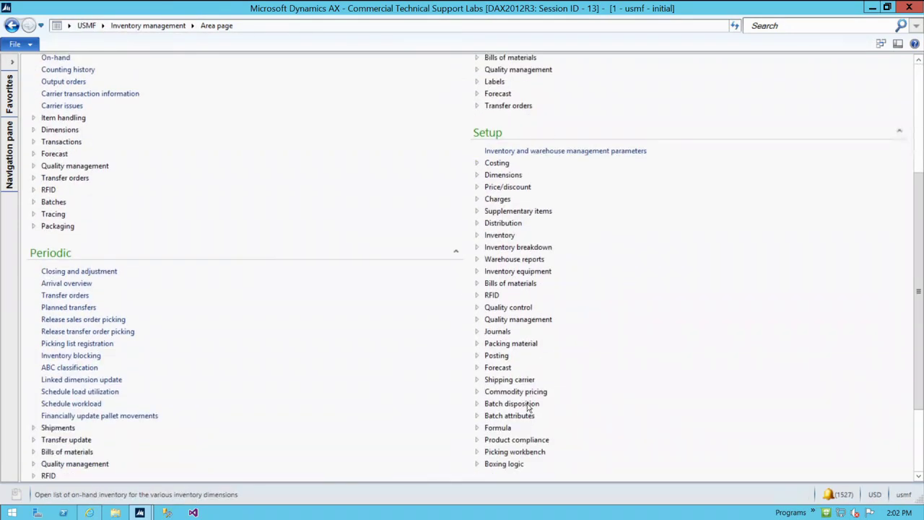
left_click(477, 236)
left_click(520, 260)
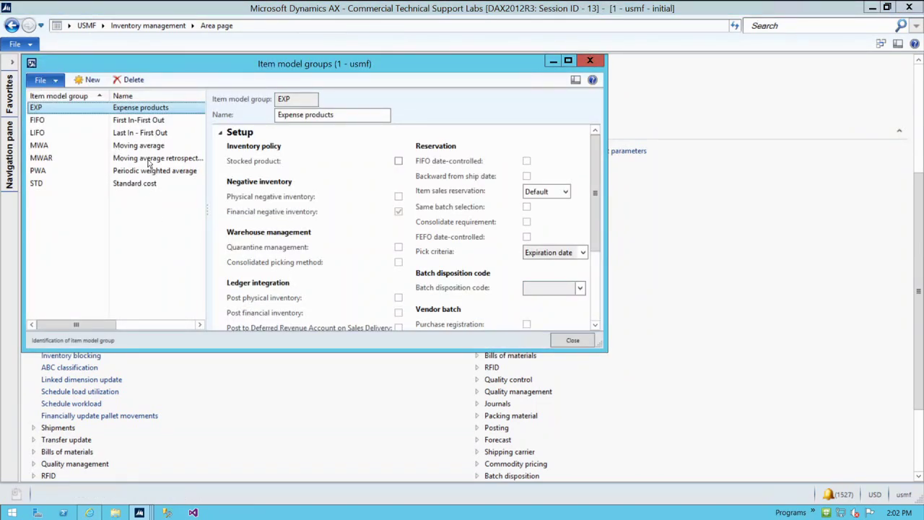
left_click(141, 123)
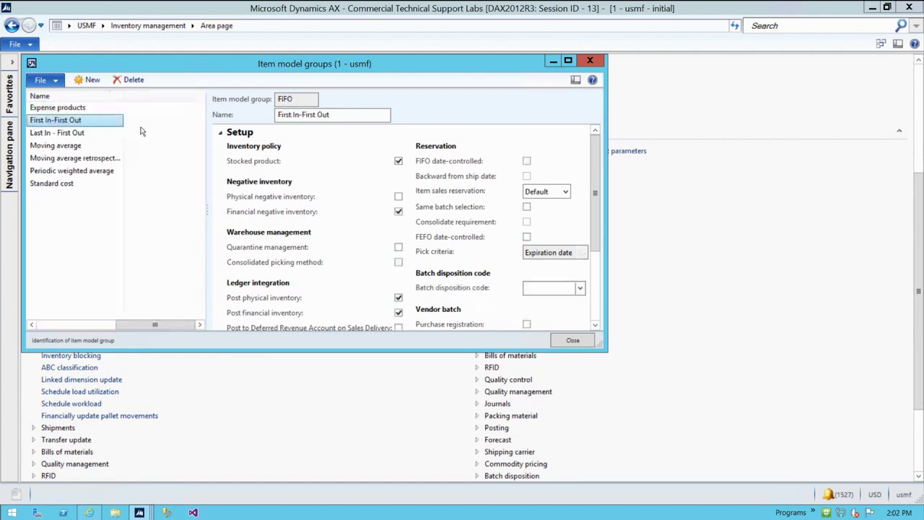
left_click_drag(605, 351, 799, 498)
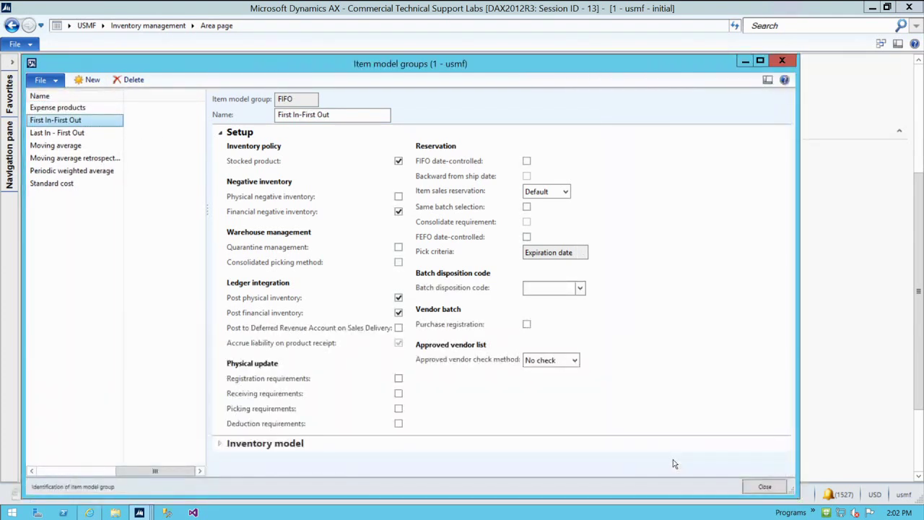